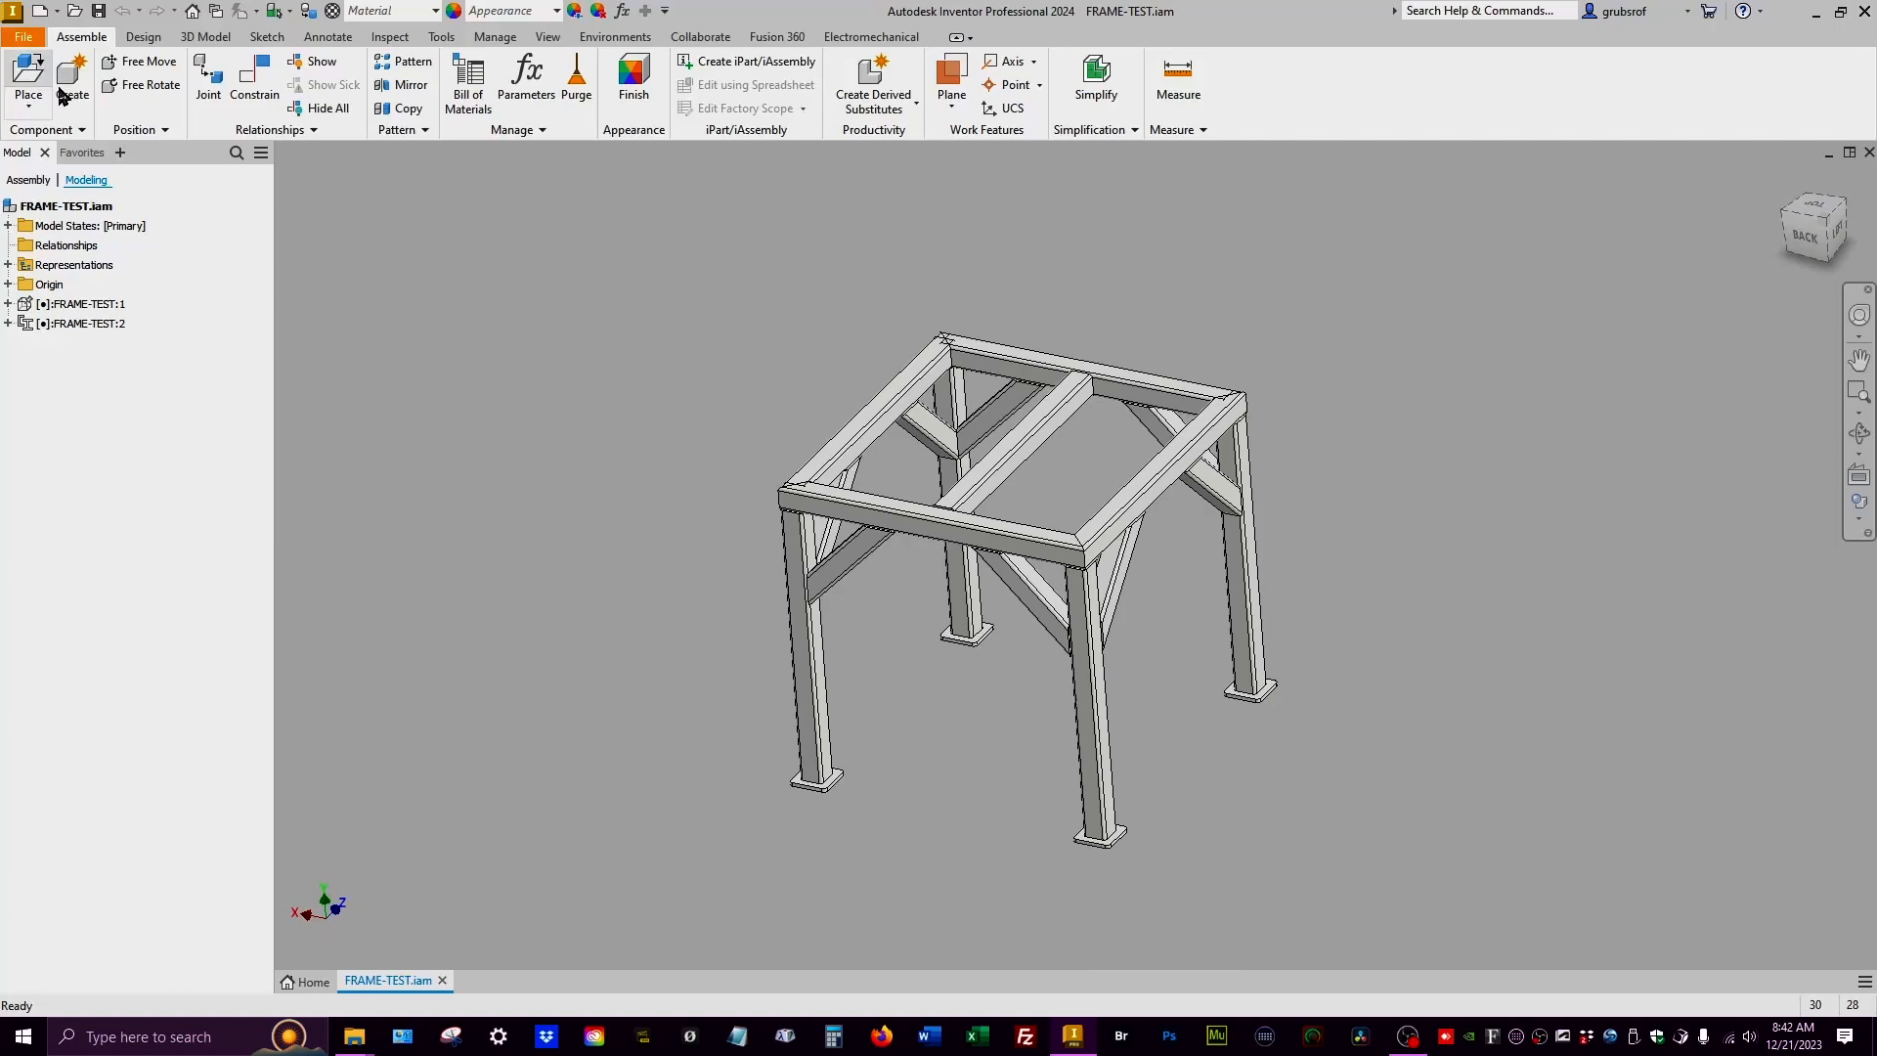
- Create a new part from the Standard.ipt template and start a 2D sketch on the XZ plane
click(41, 14)
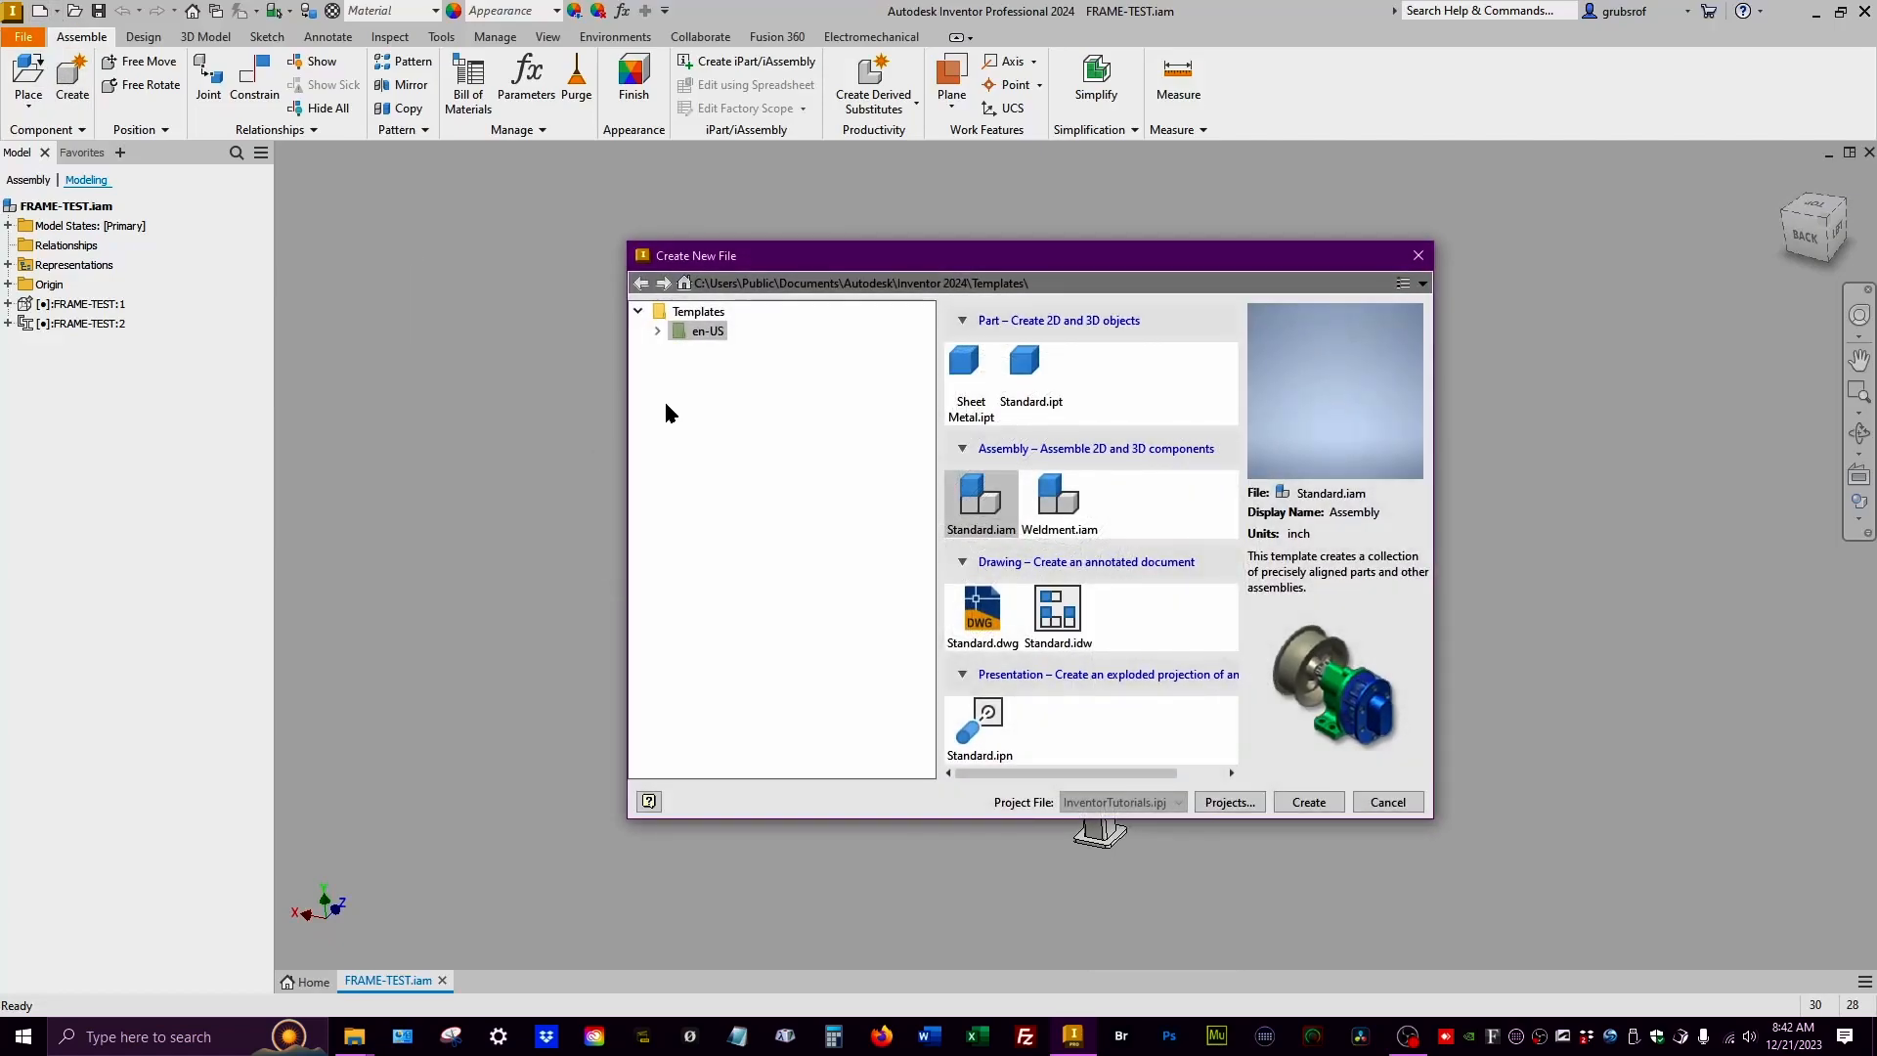
double_click(1026, 370)
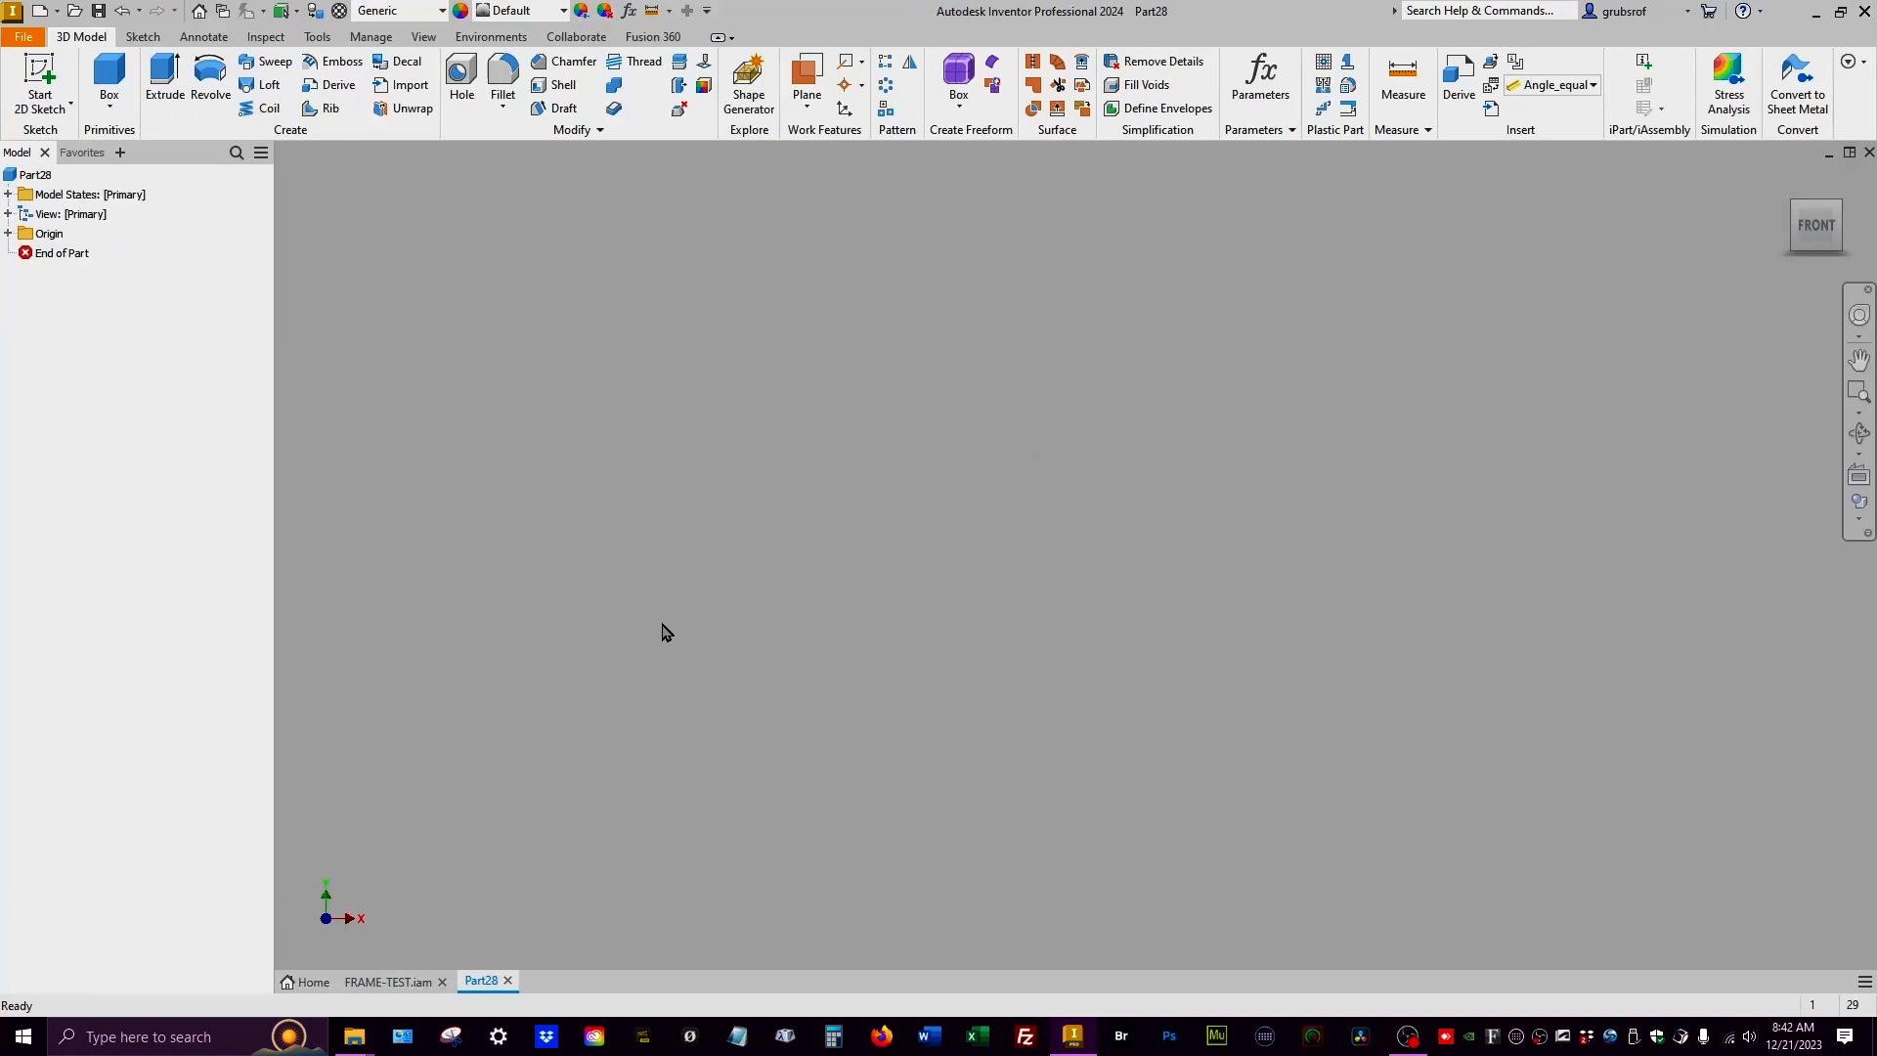
click(41, 71)
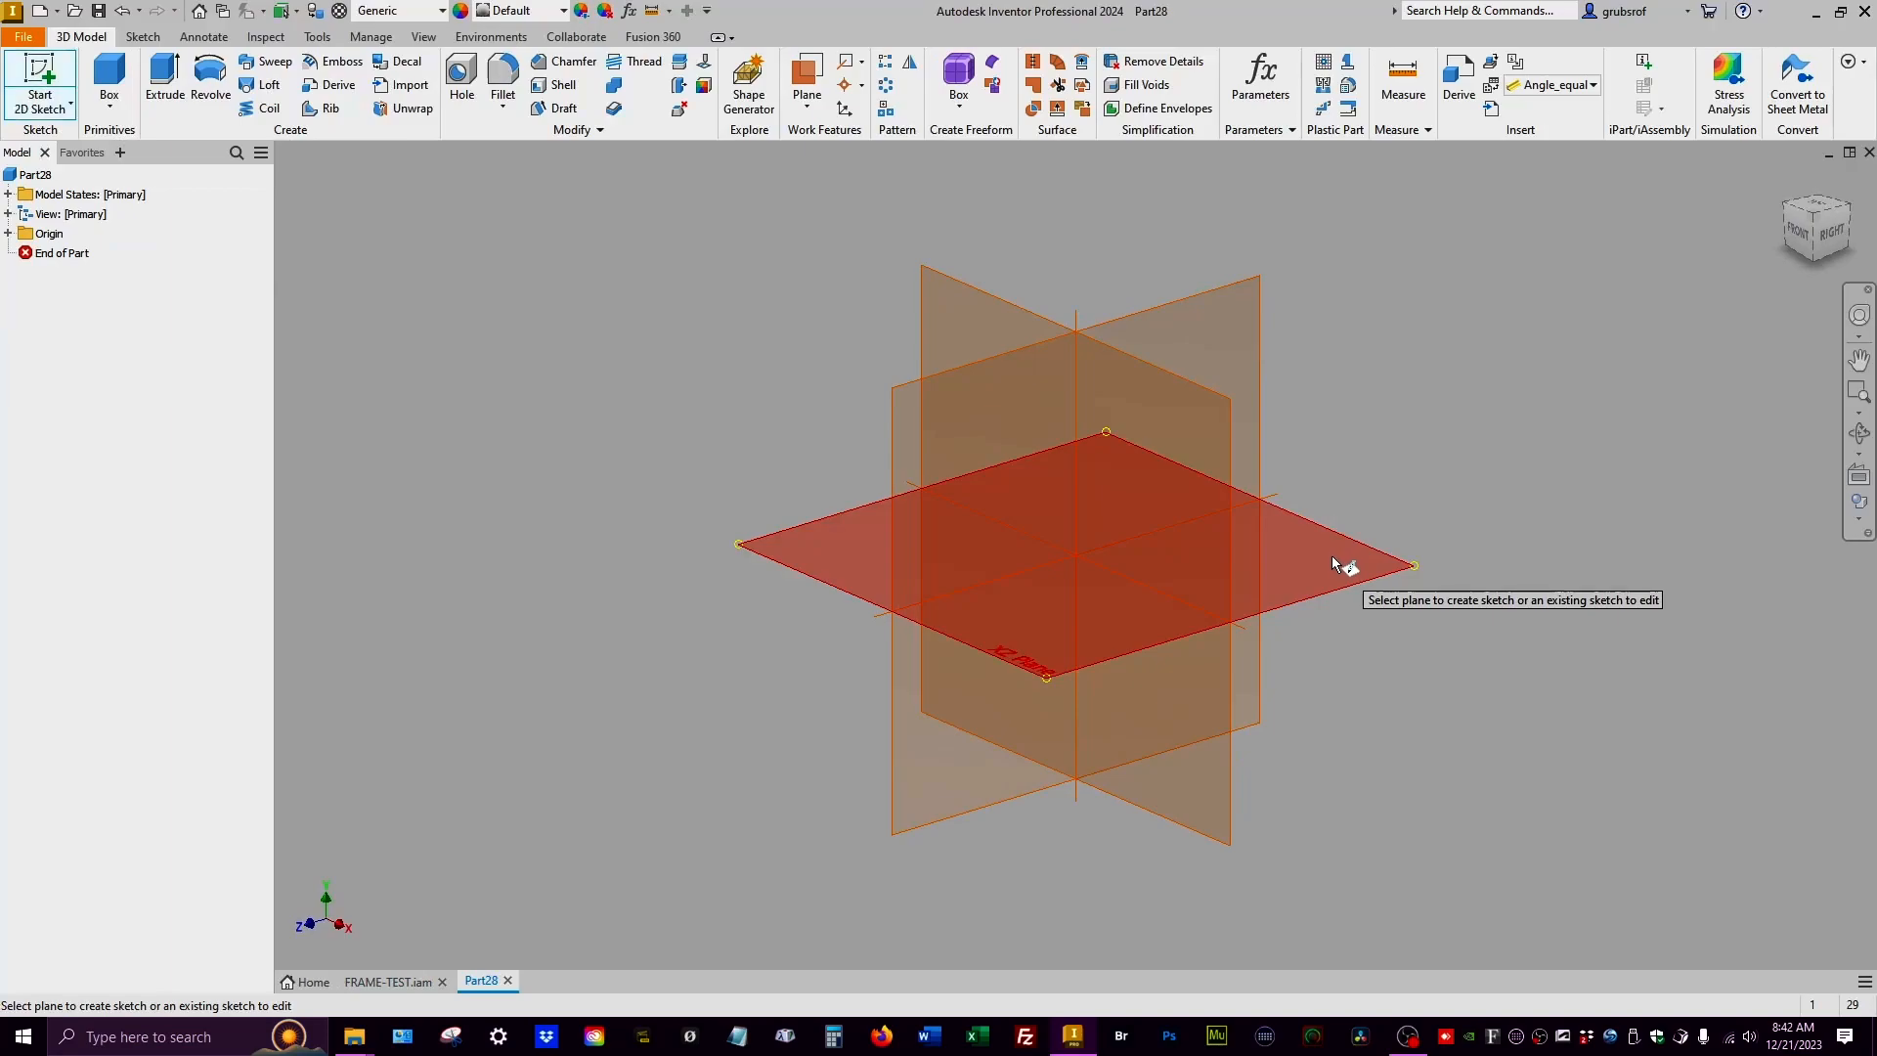
click(1333, 559)
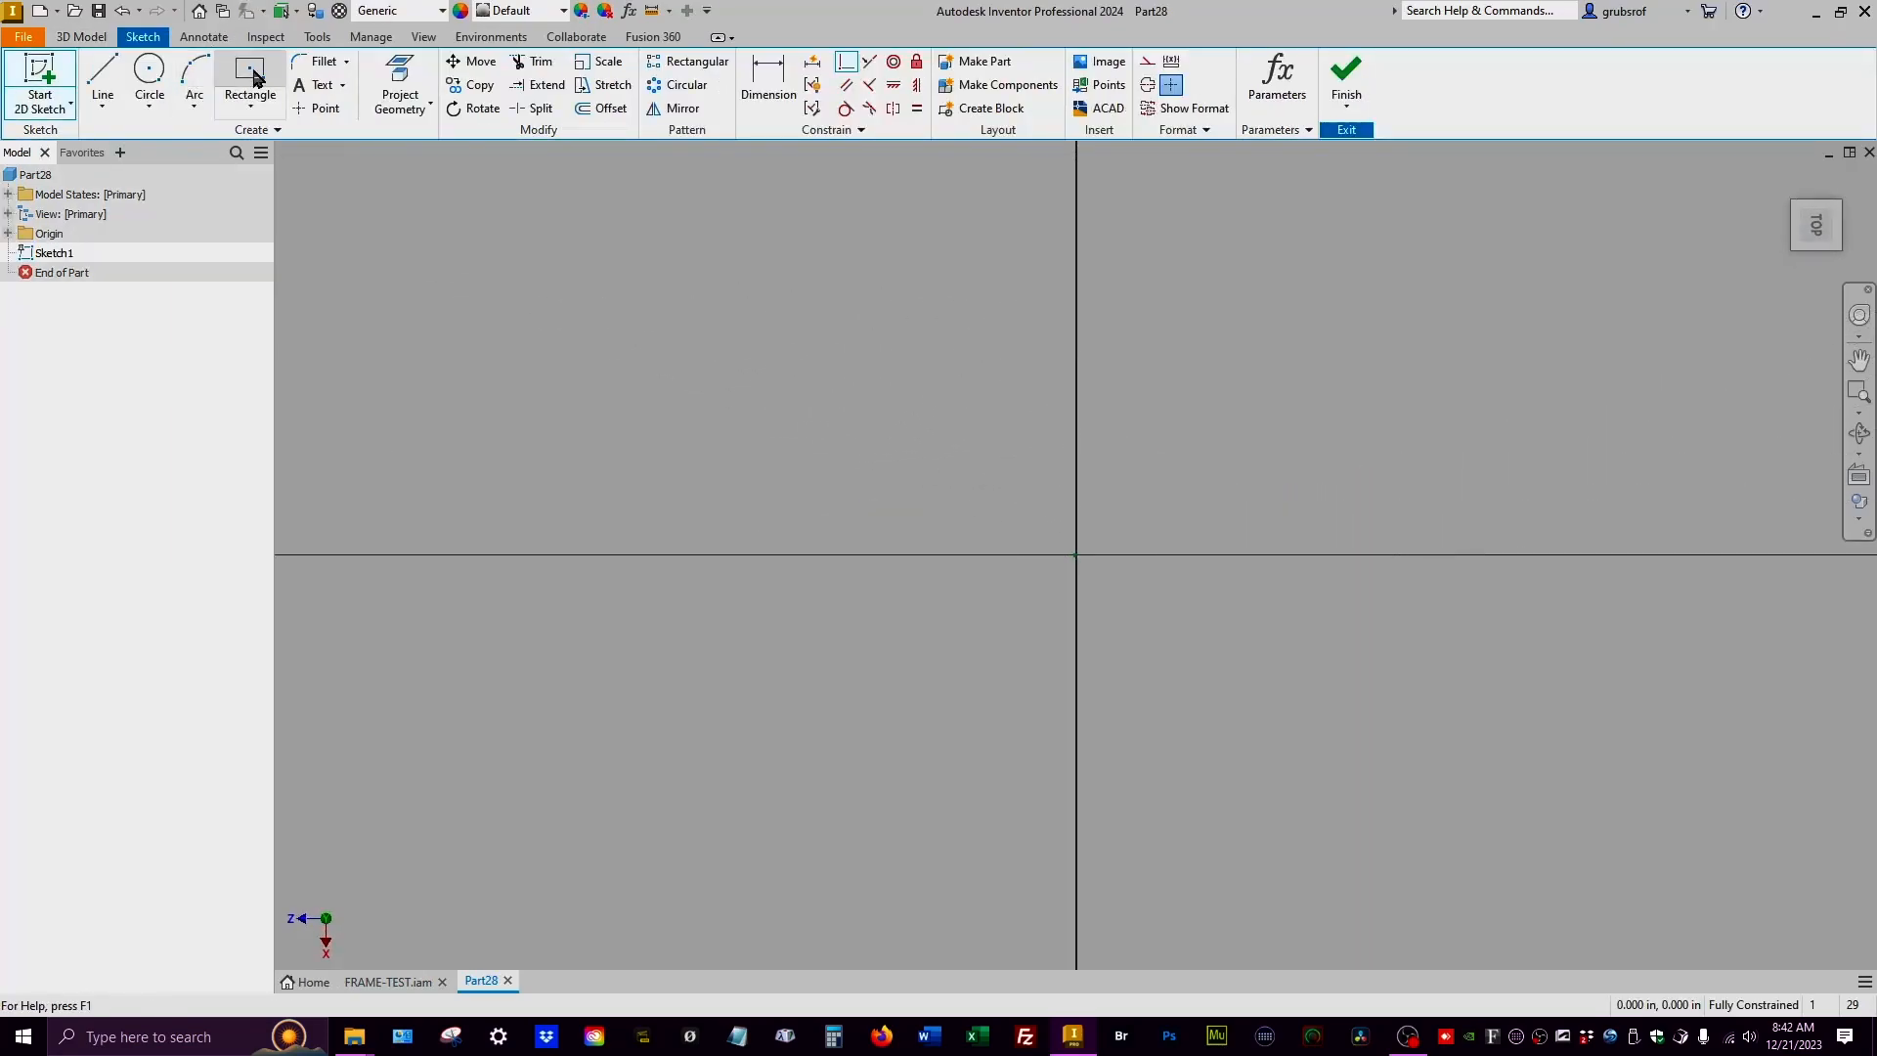
- Draw a 20 in by 20 in center-point rectangle centred on the sketch origin
click(250, 76)
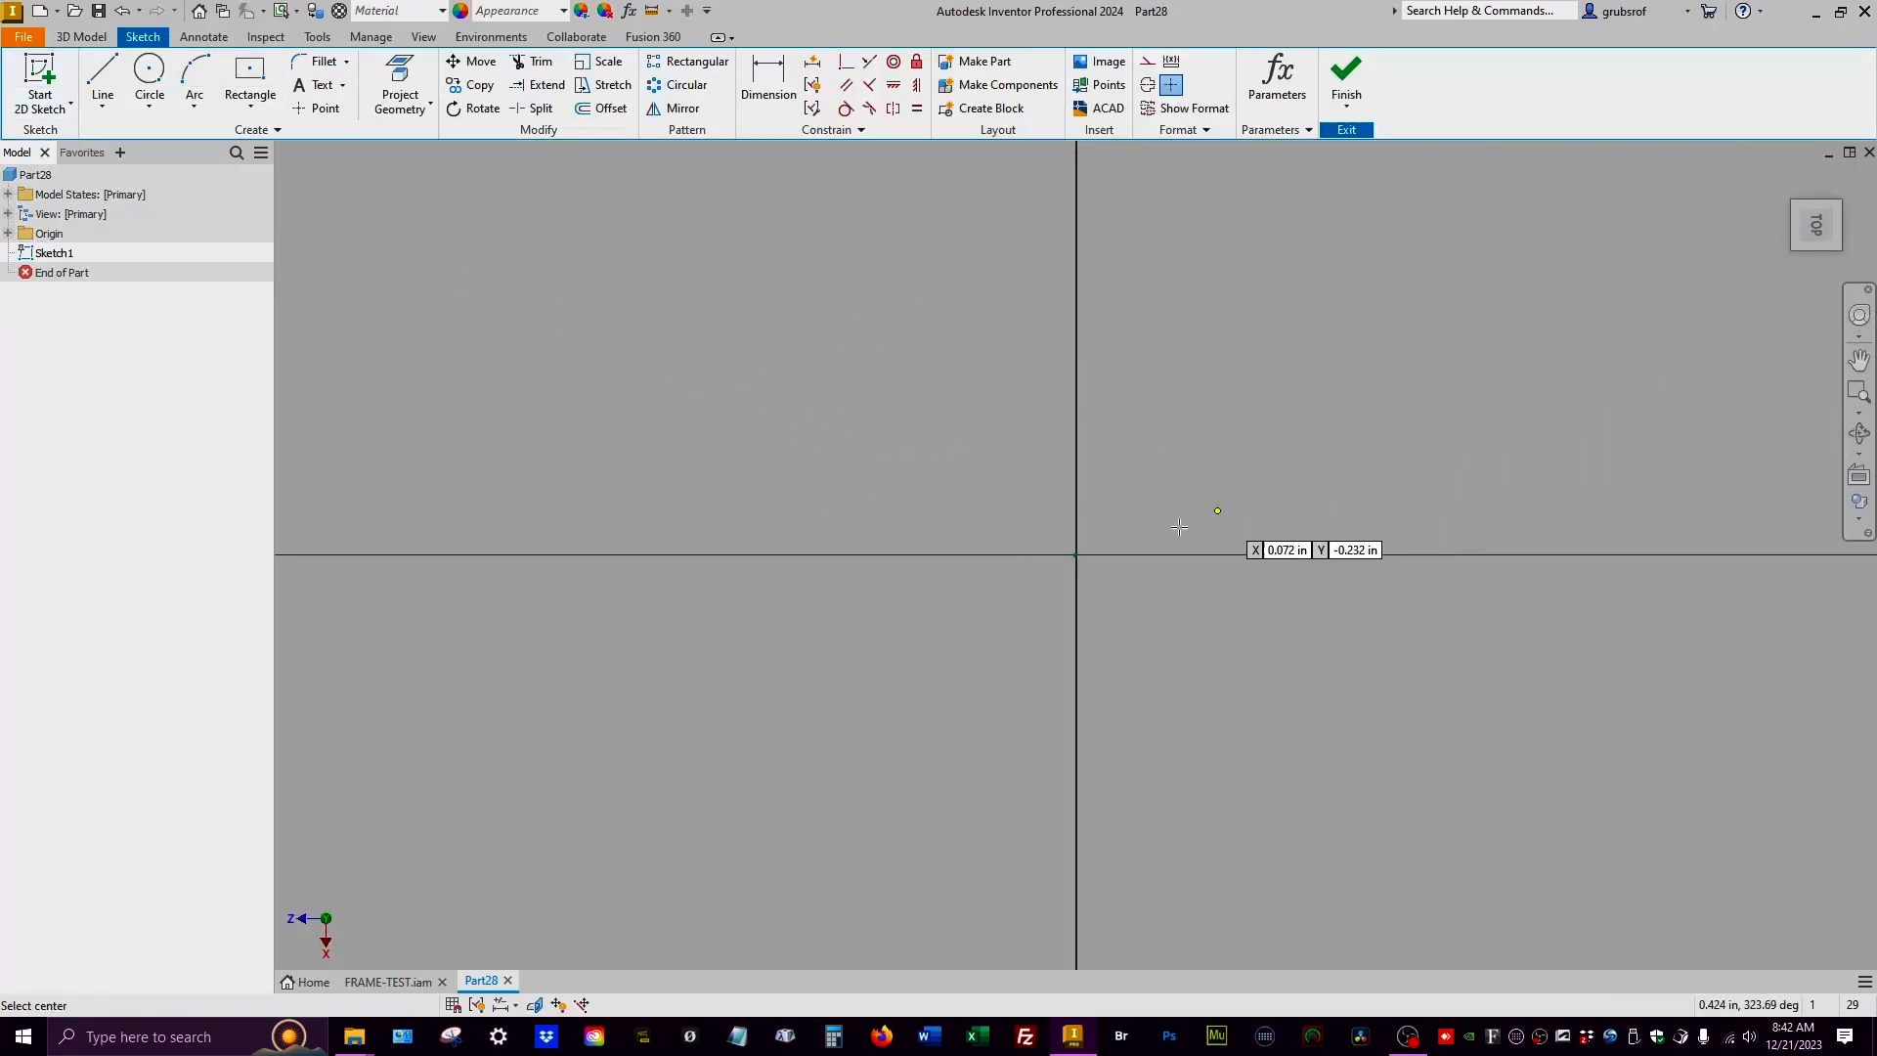
click(1076, 556)
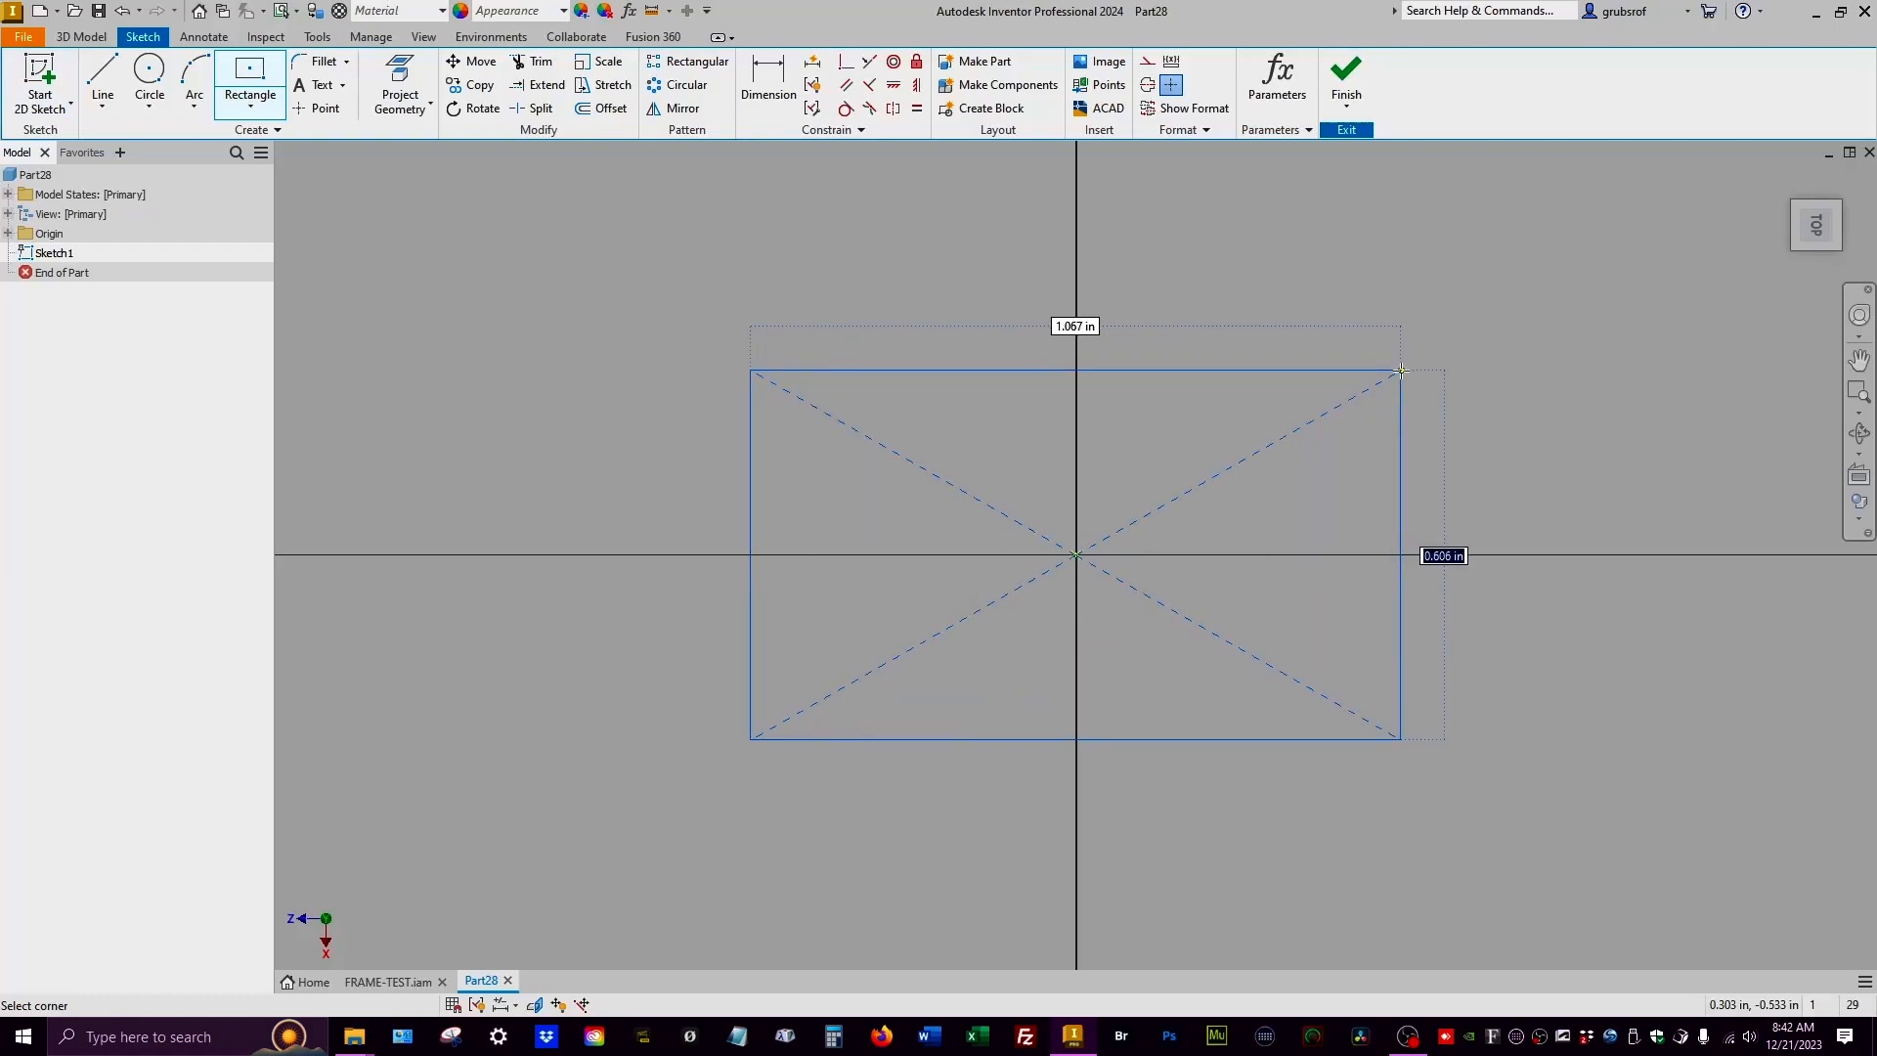
key(Tab)
key(Tab)
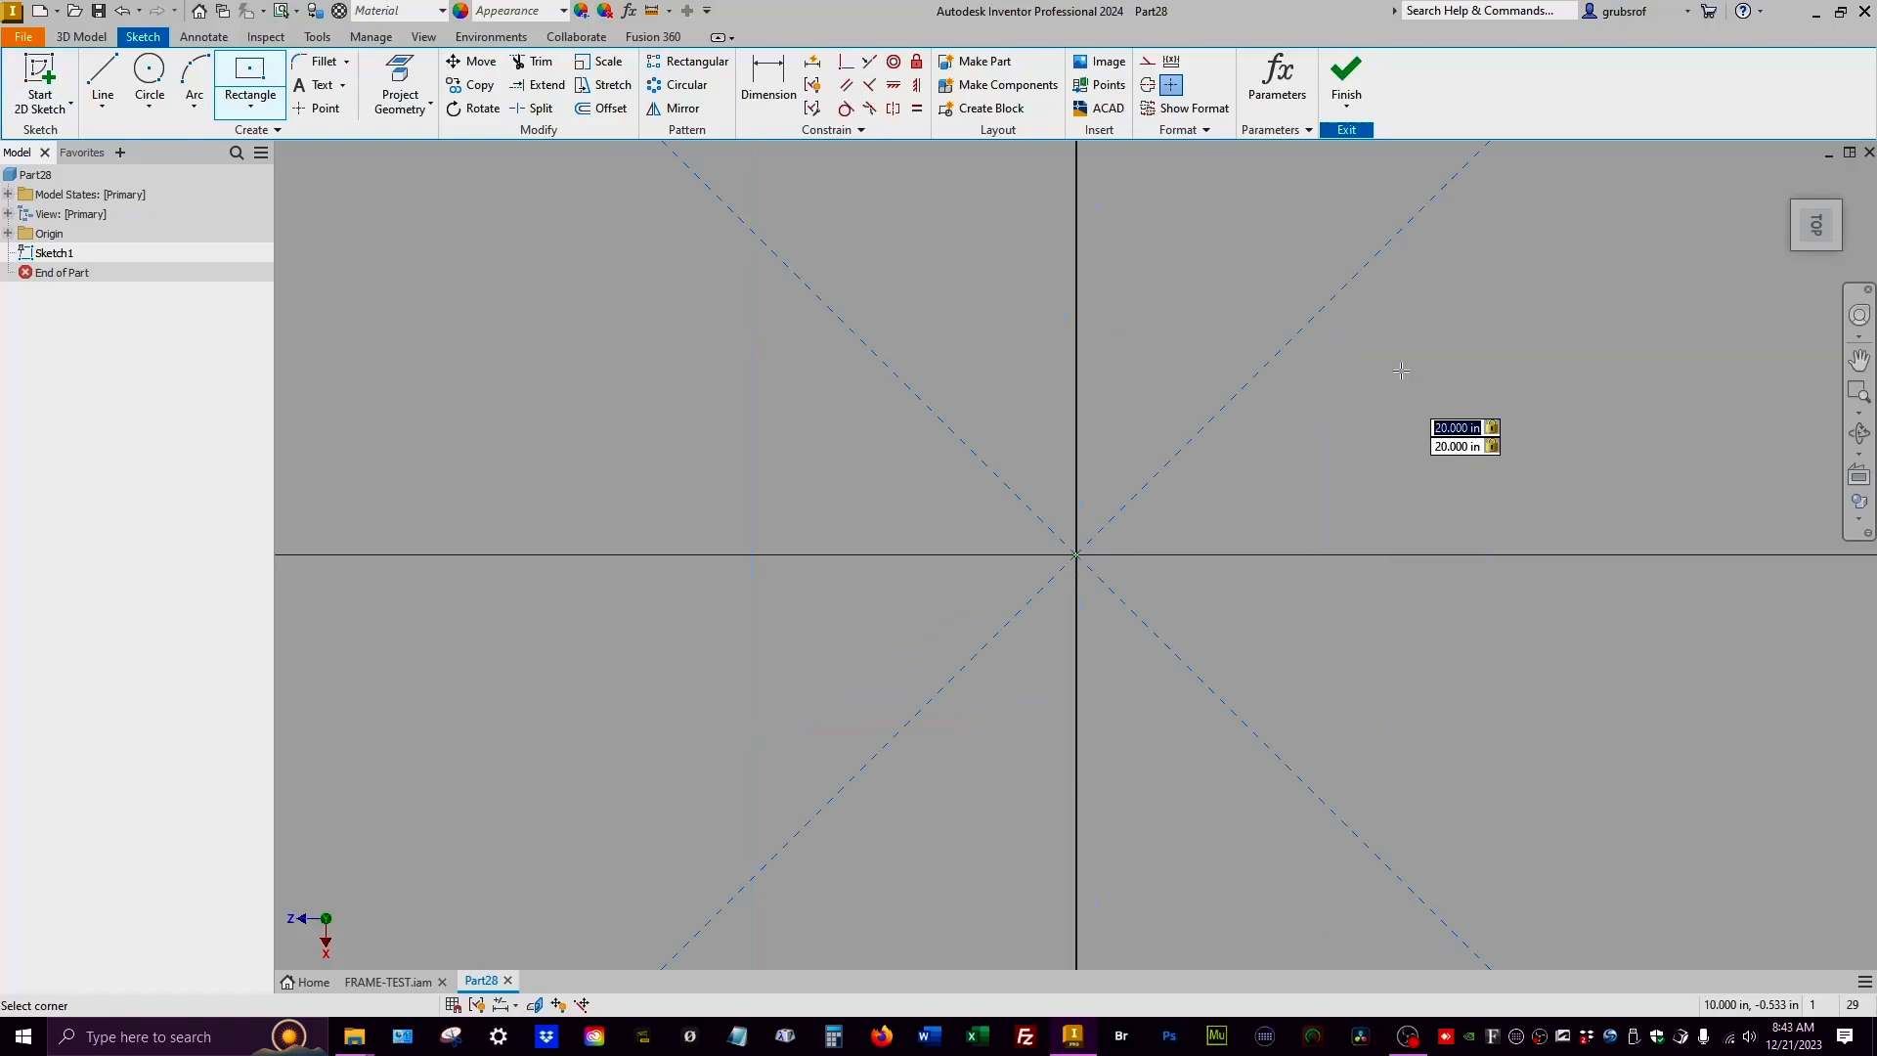
key(Return)
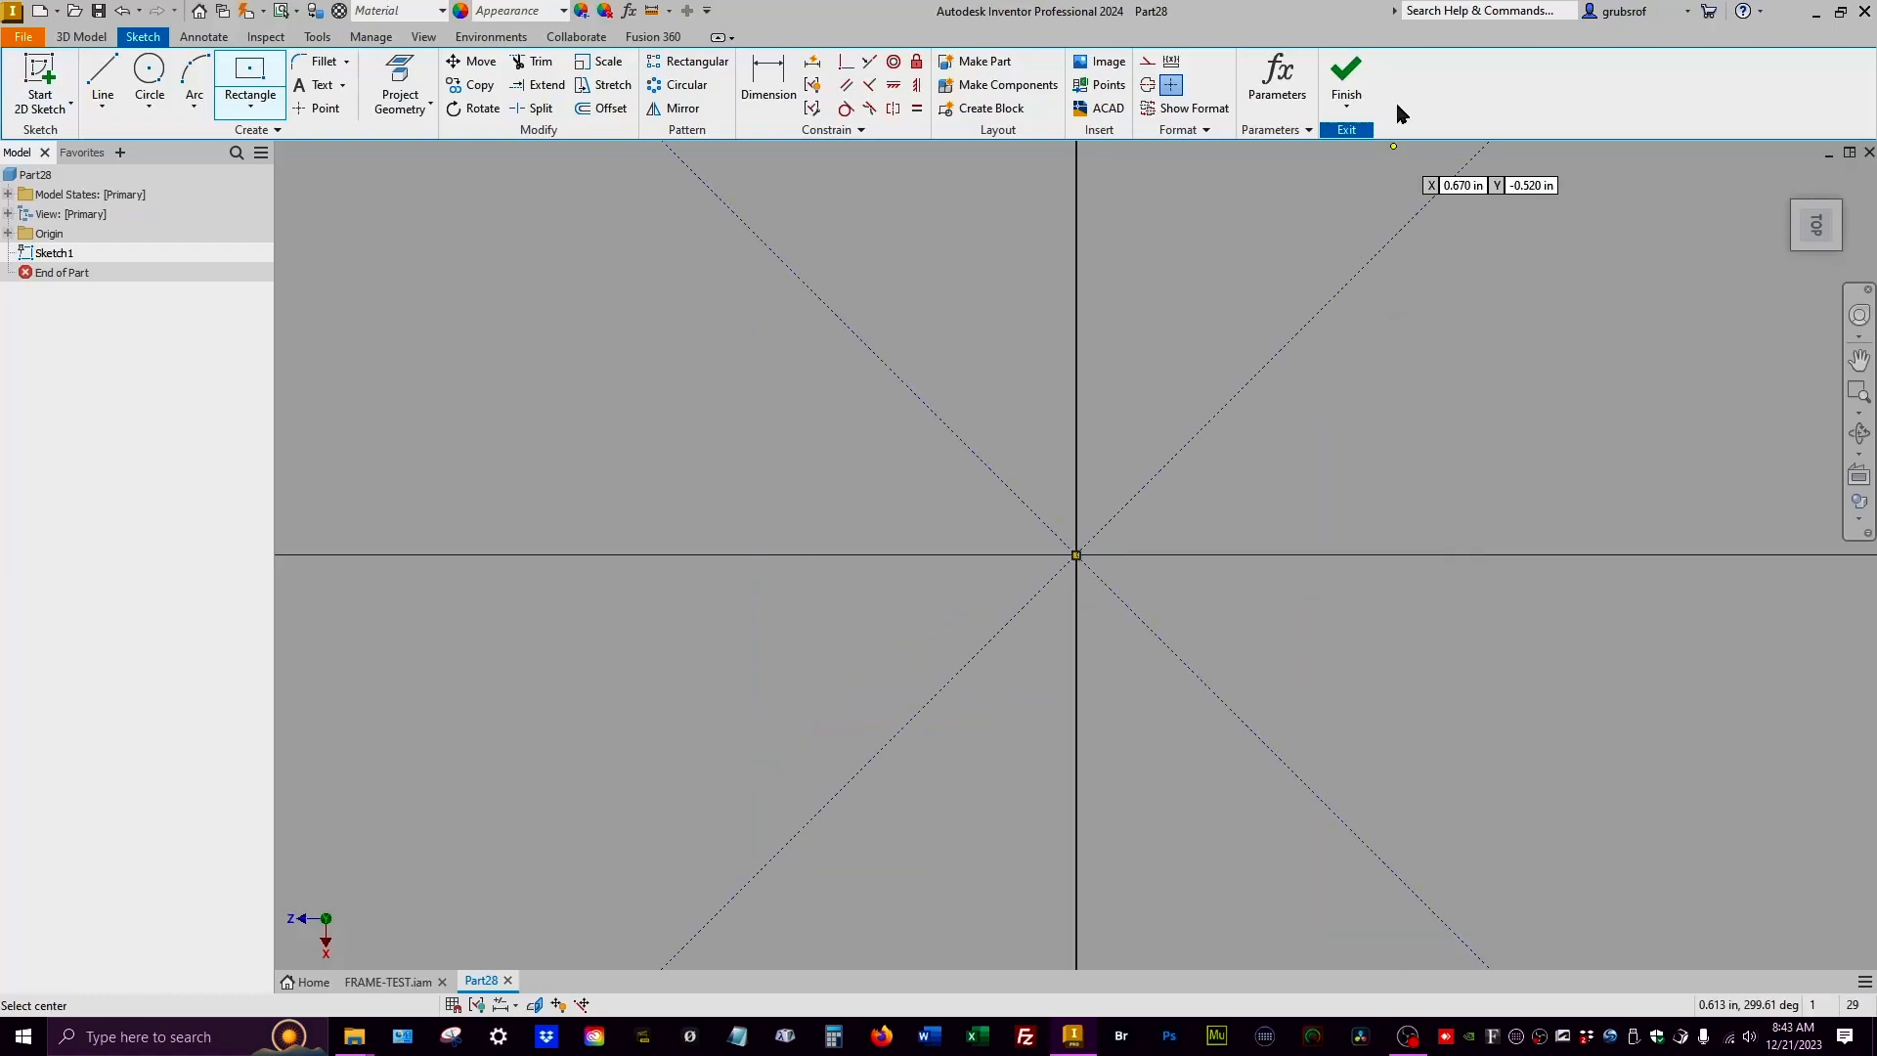
- Finish the square's sketch and extrude it 20 in upward into a solid cube
click(1344, 70)
click(1787, 184)
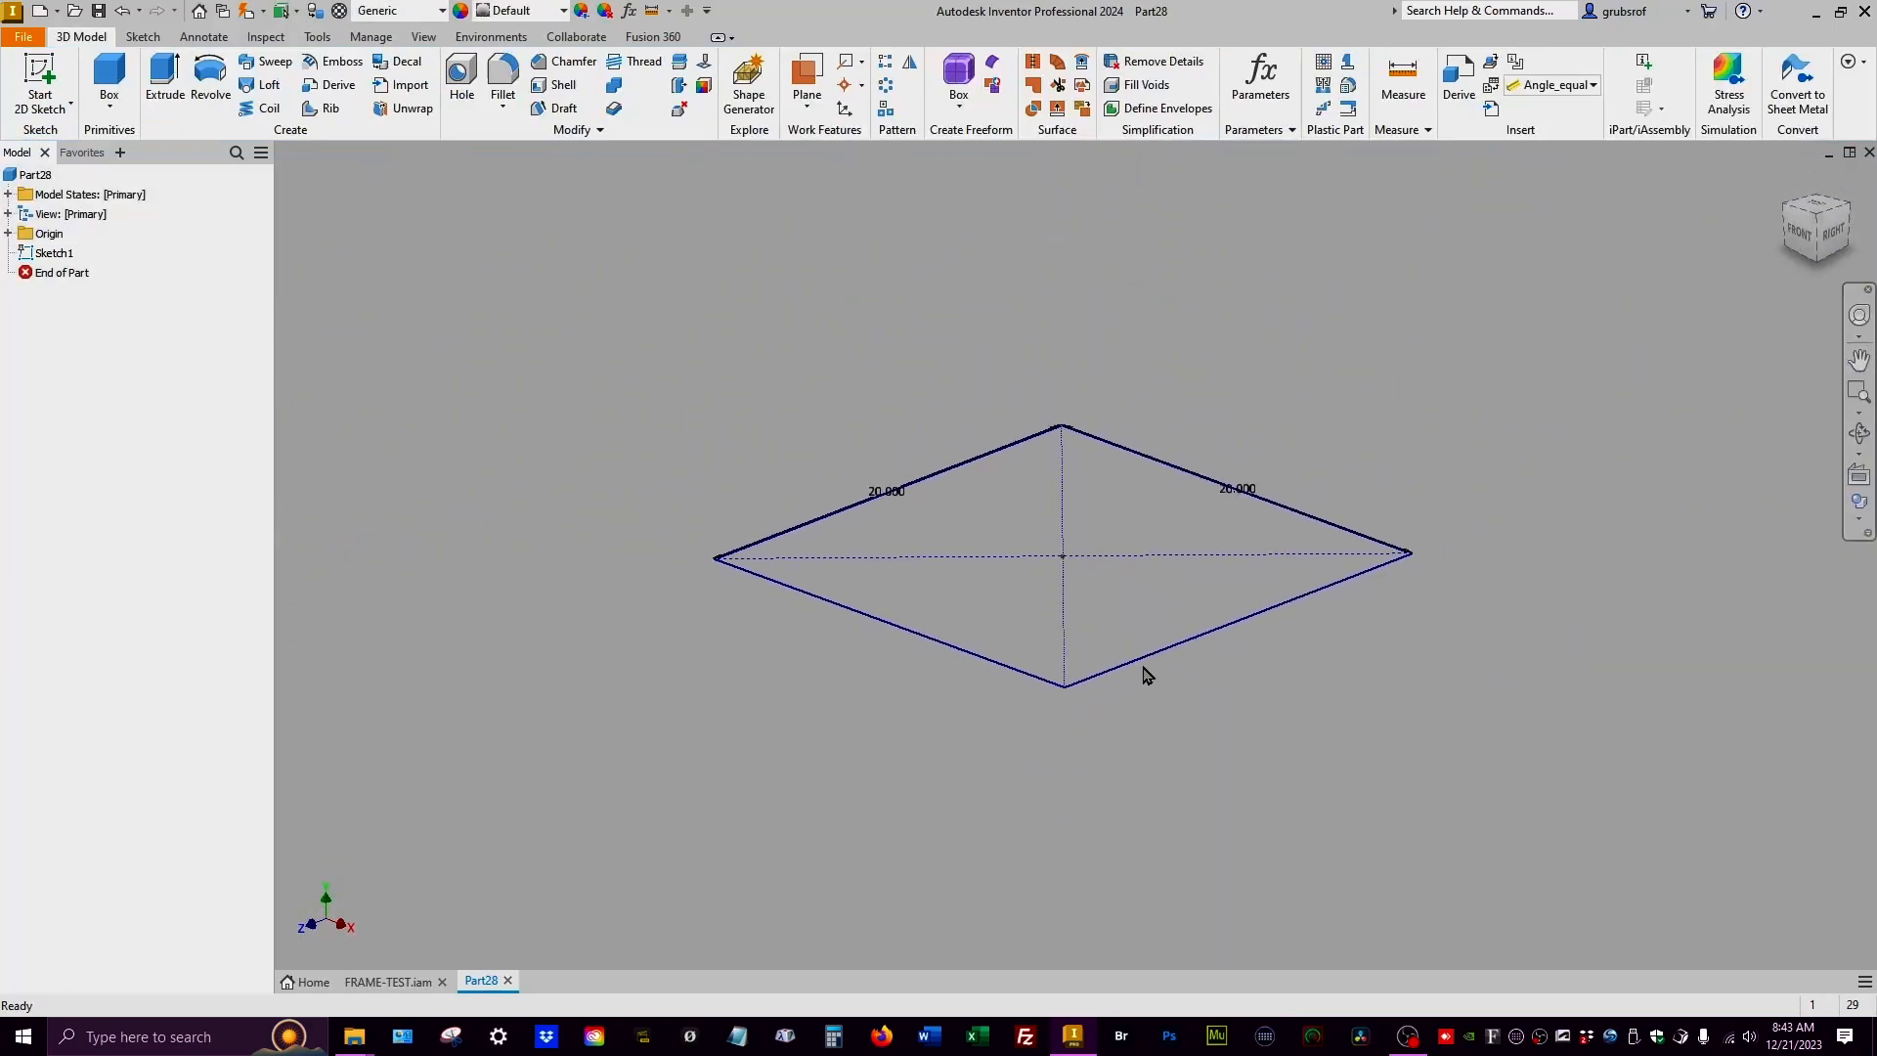
click(165, 78)
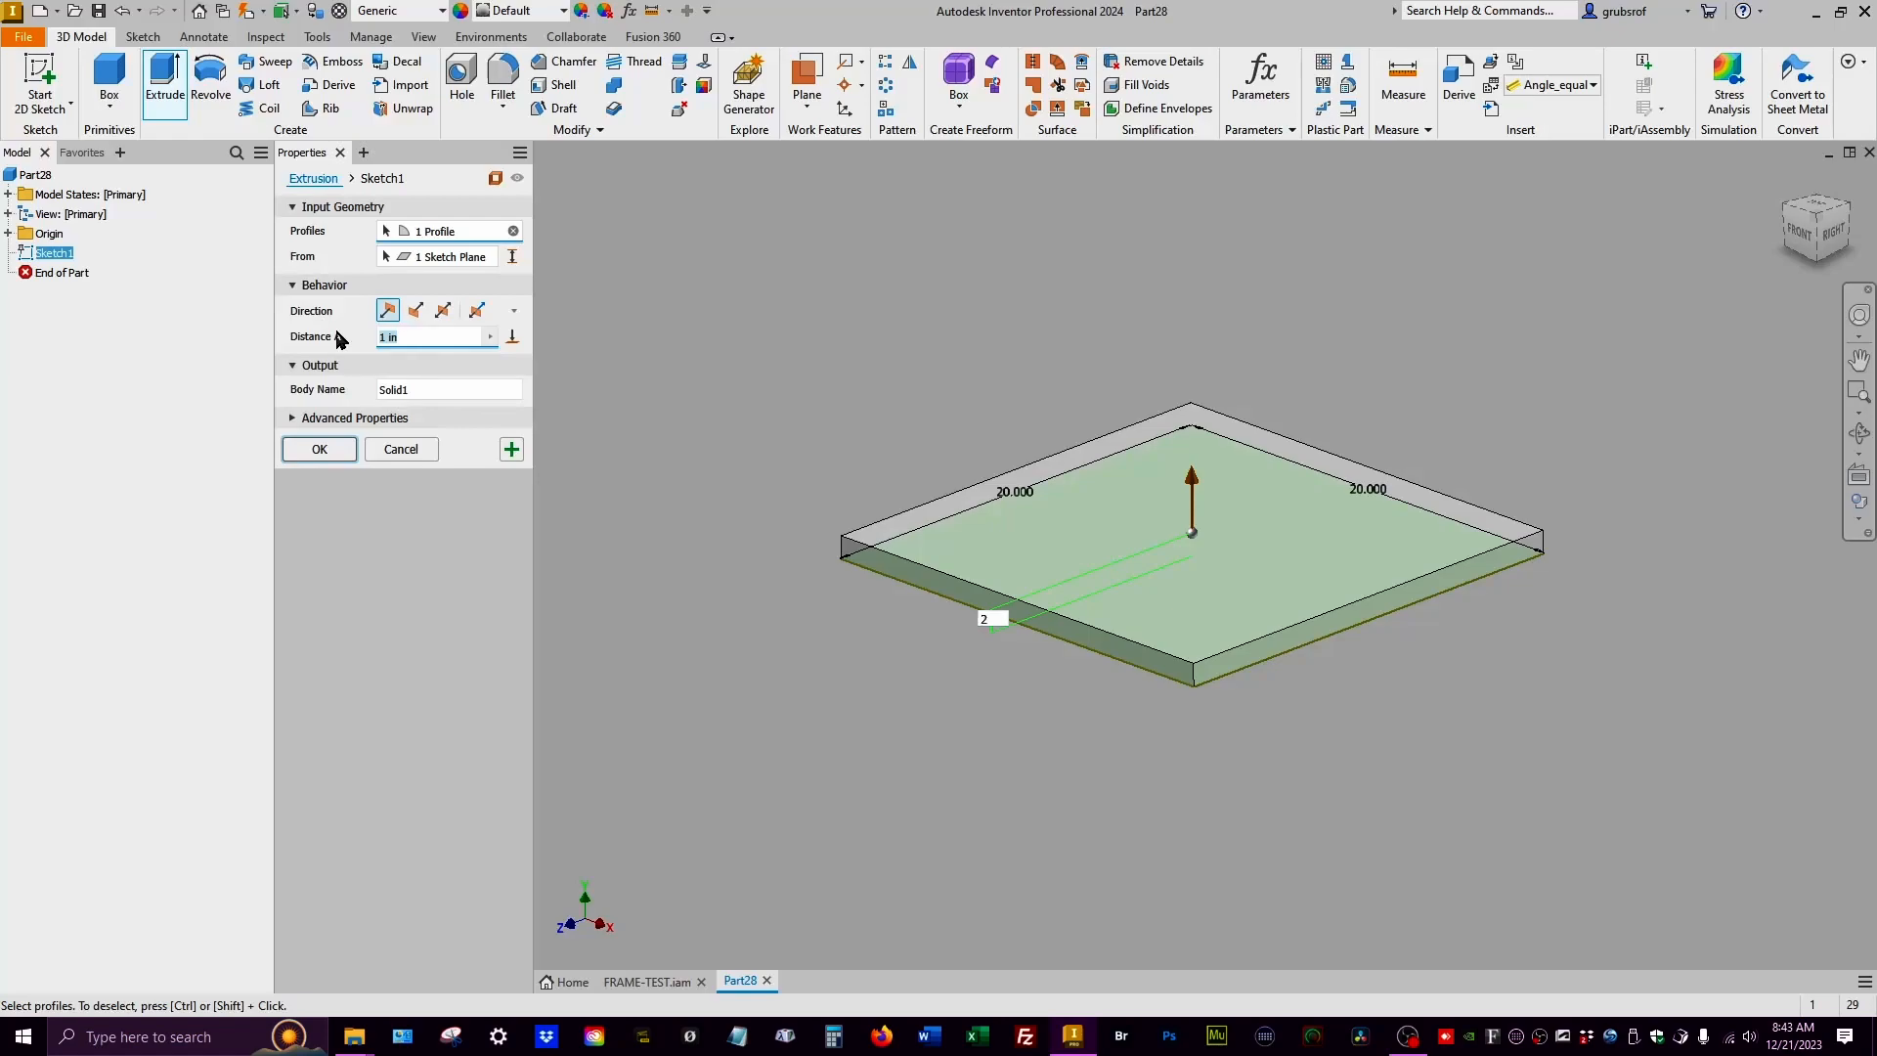
key(Return)
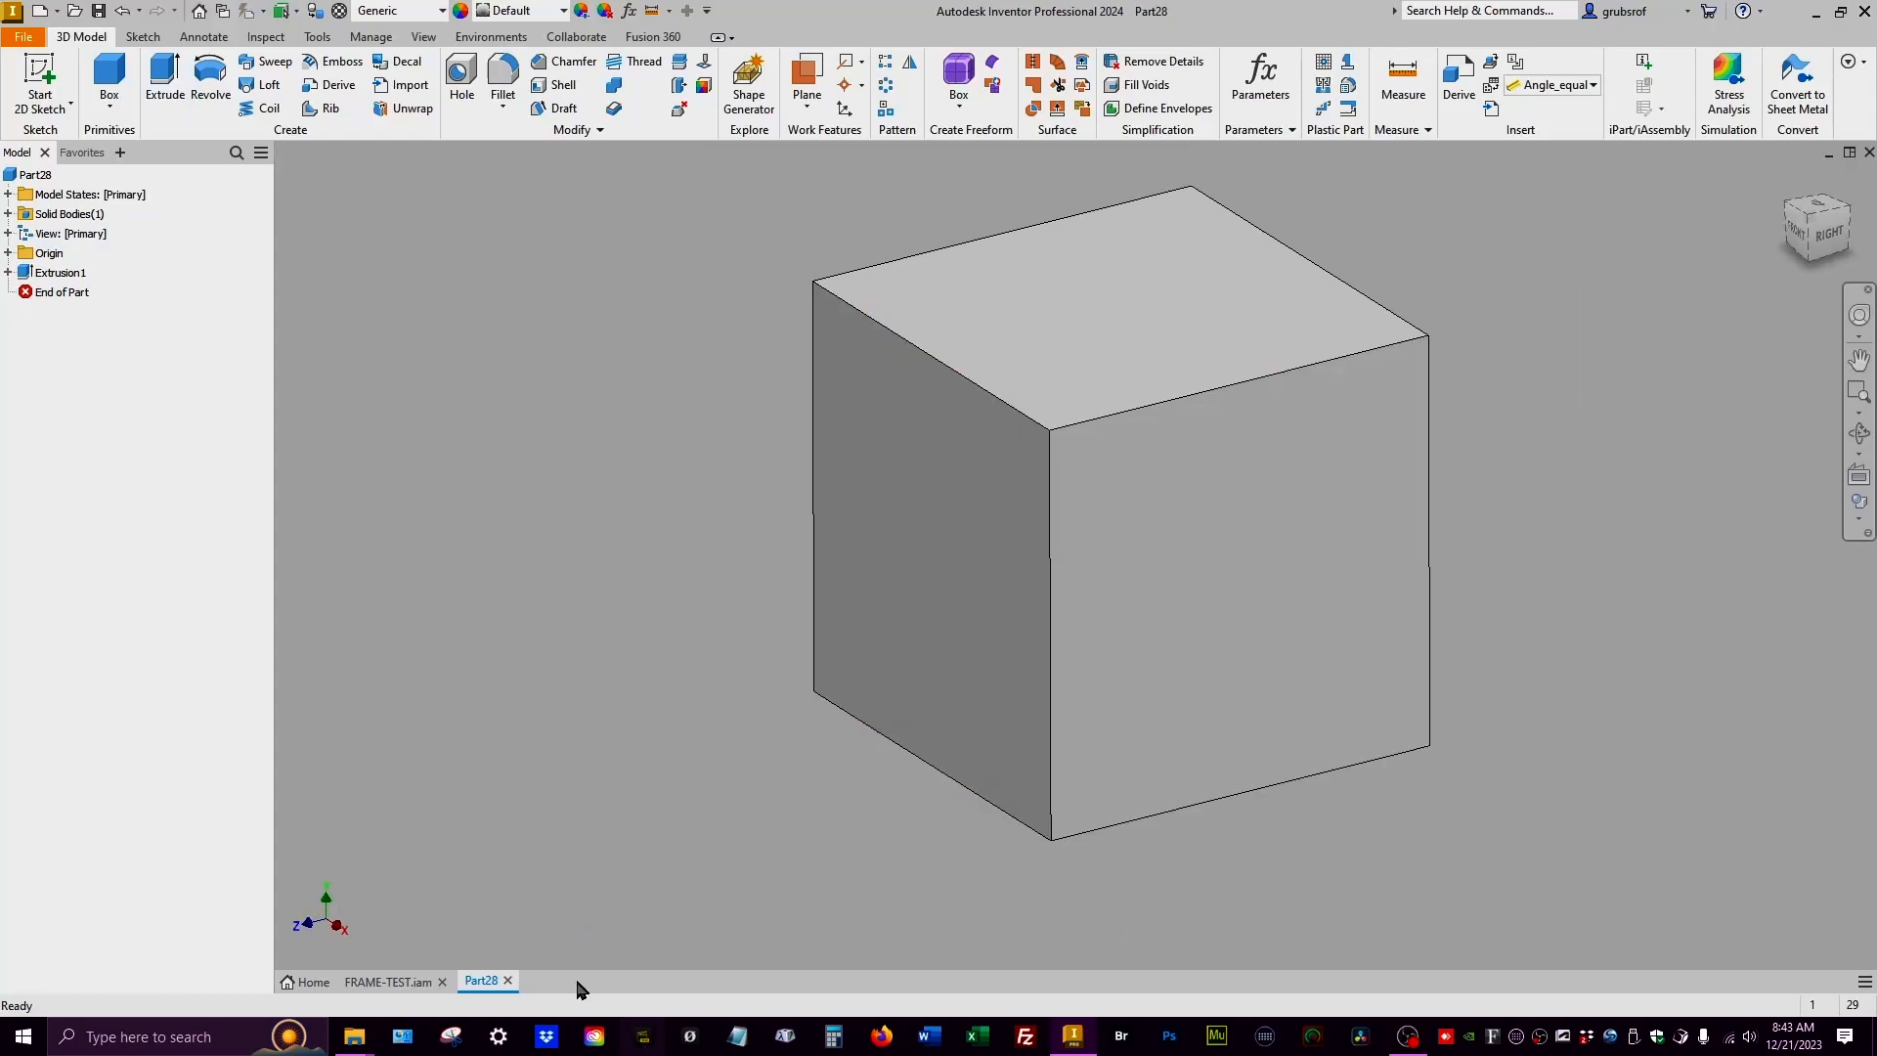
- Examine the existing frame in the FRAME-TEST.iam assembly and return to the cube part
click(400, 982)
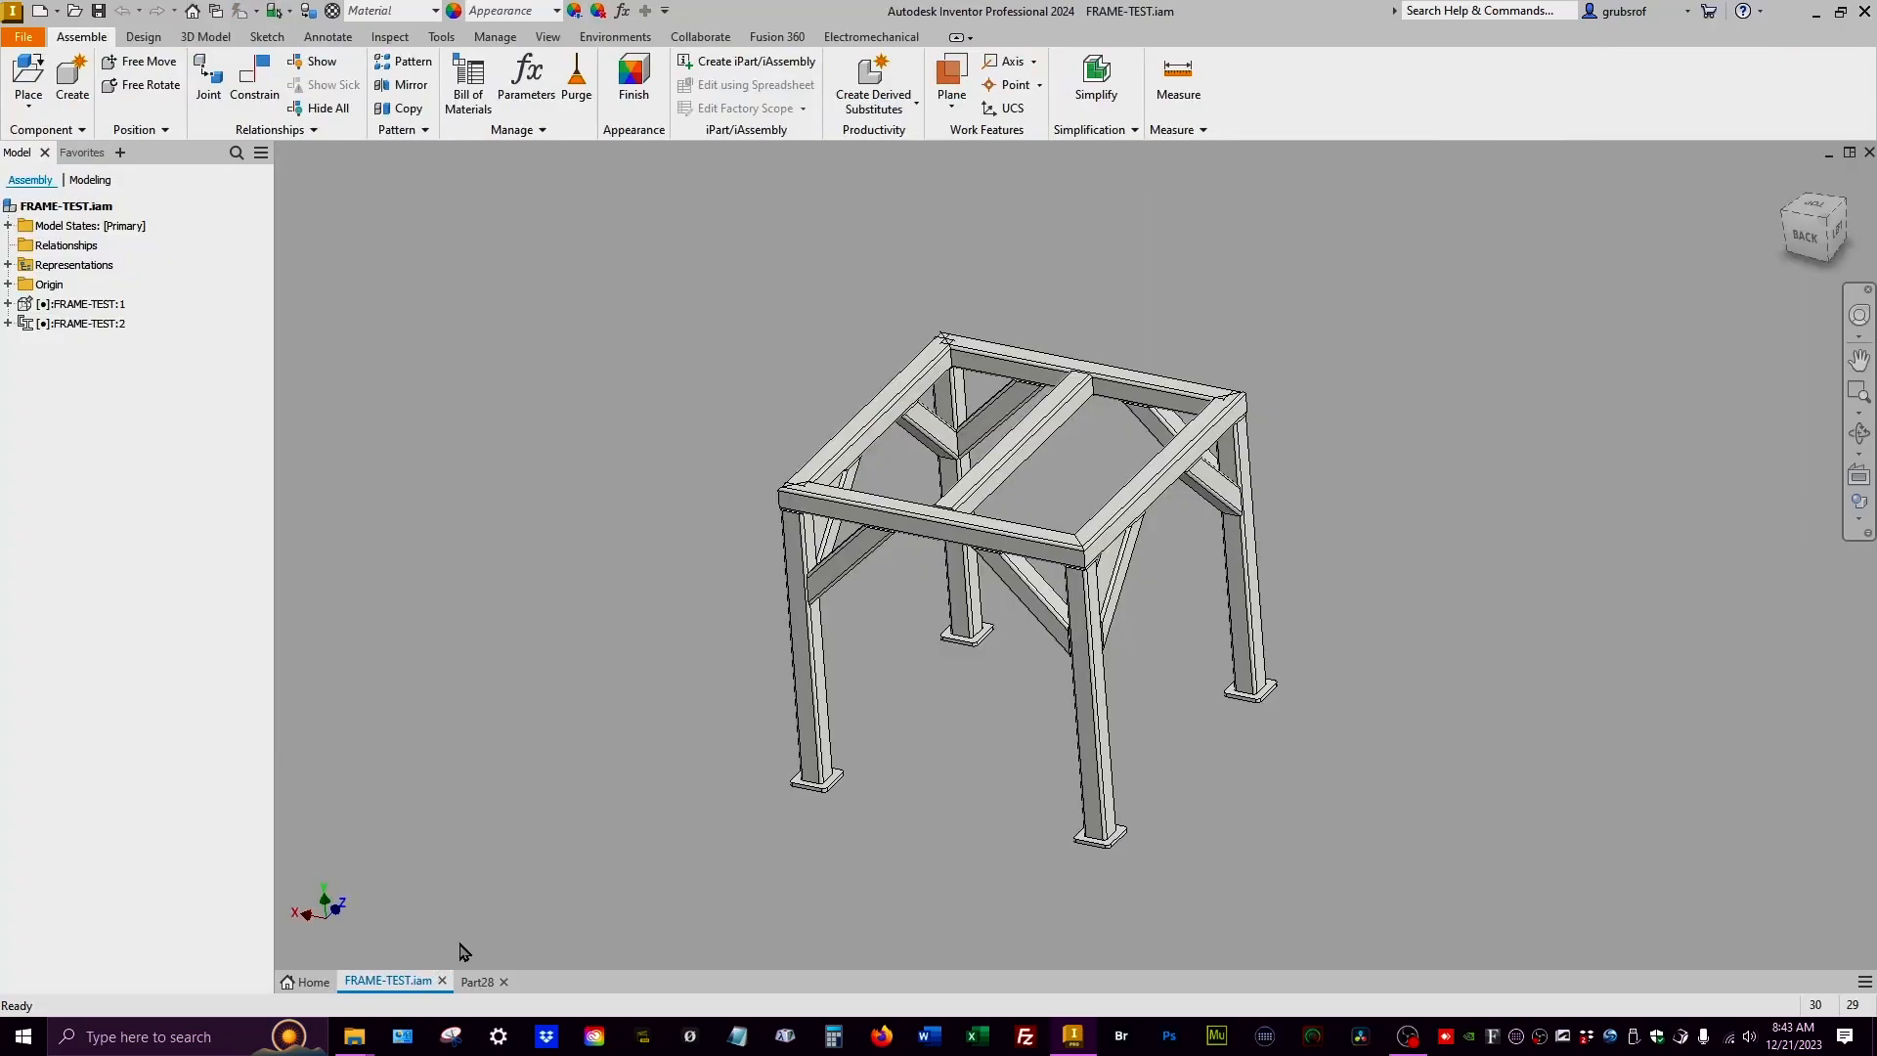
shift+middle_drag(1025, 539, 1137, 591)
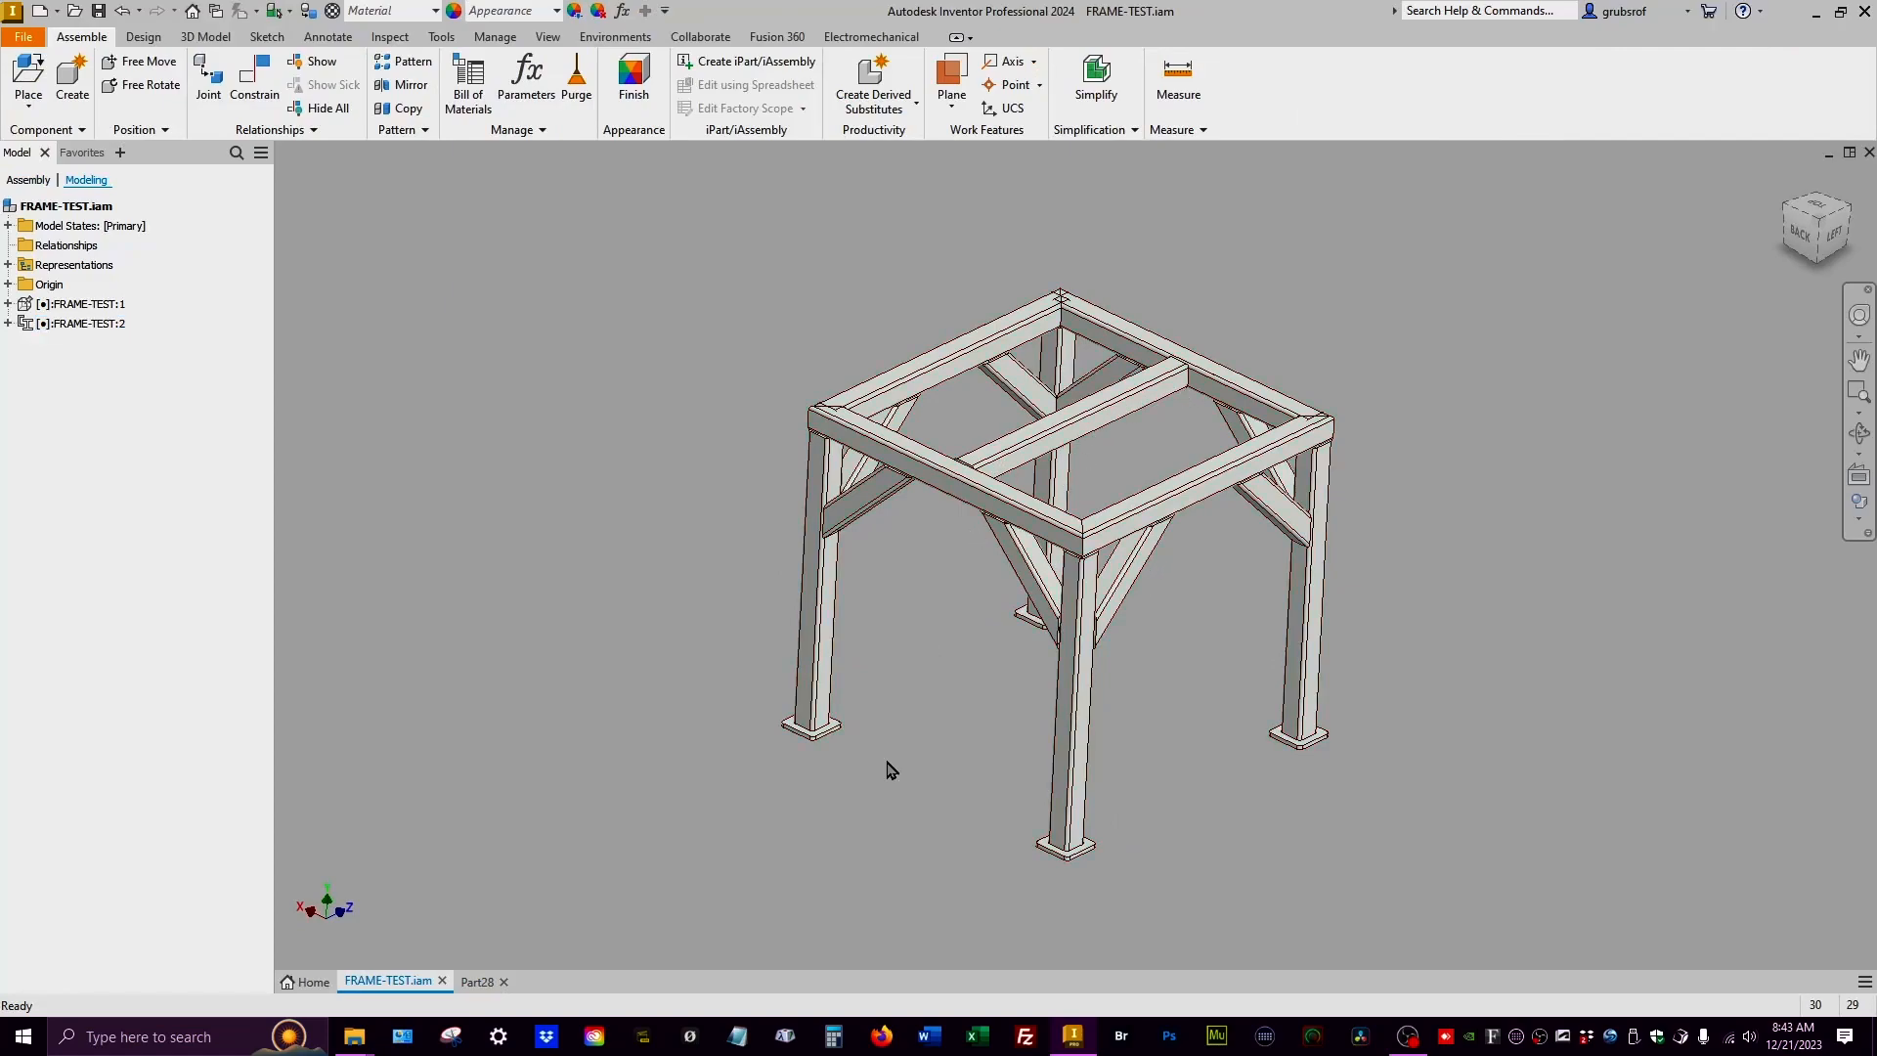
click(478, 982)
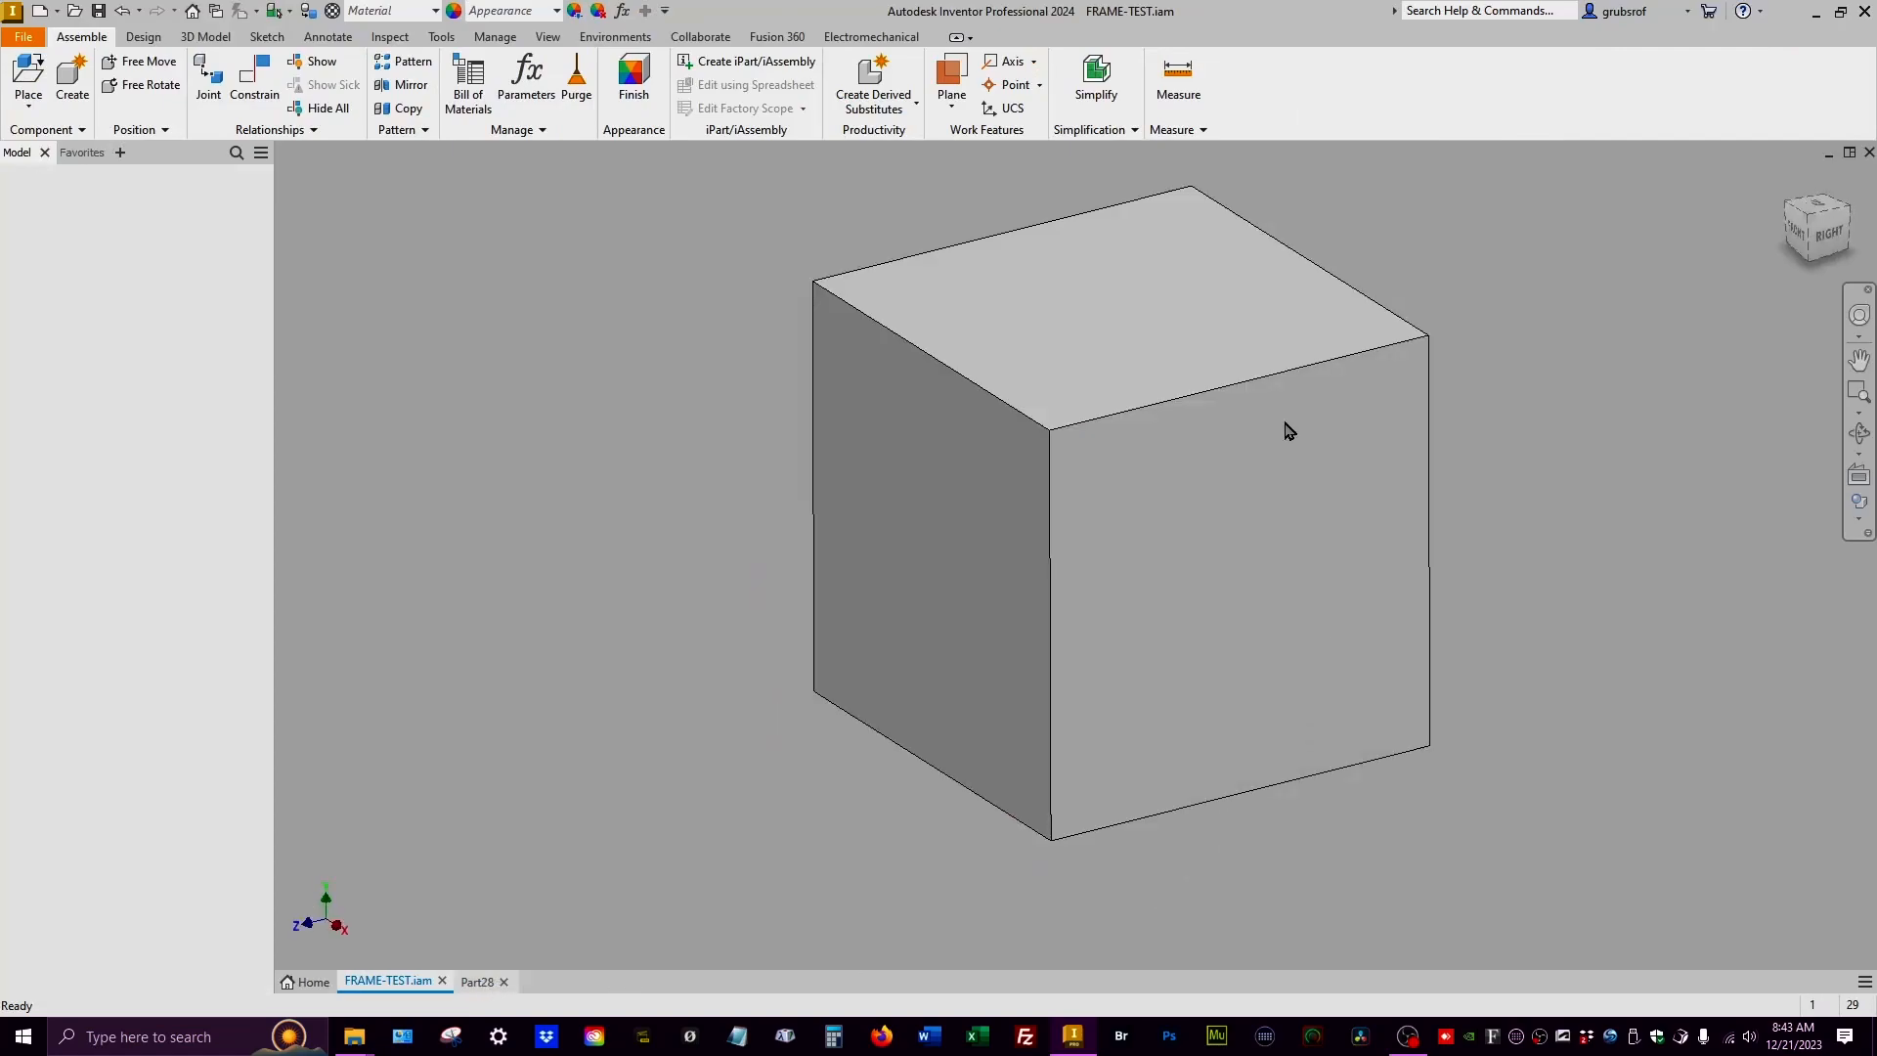
- Start a sketch on the cube's right face and draw a diagonal brace line from the top edge to the left vertical edge
click(36, 75)
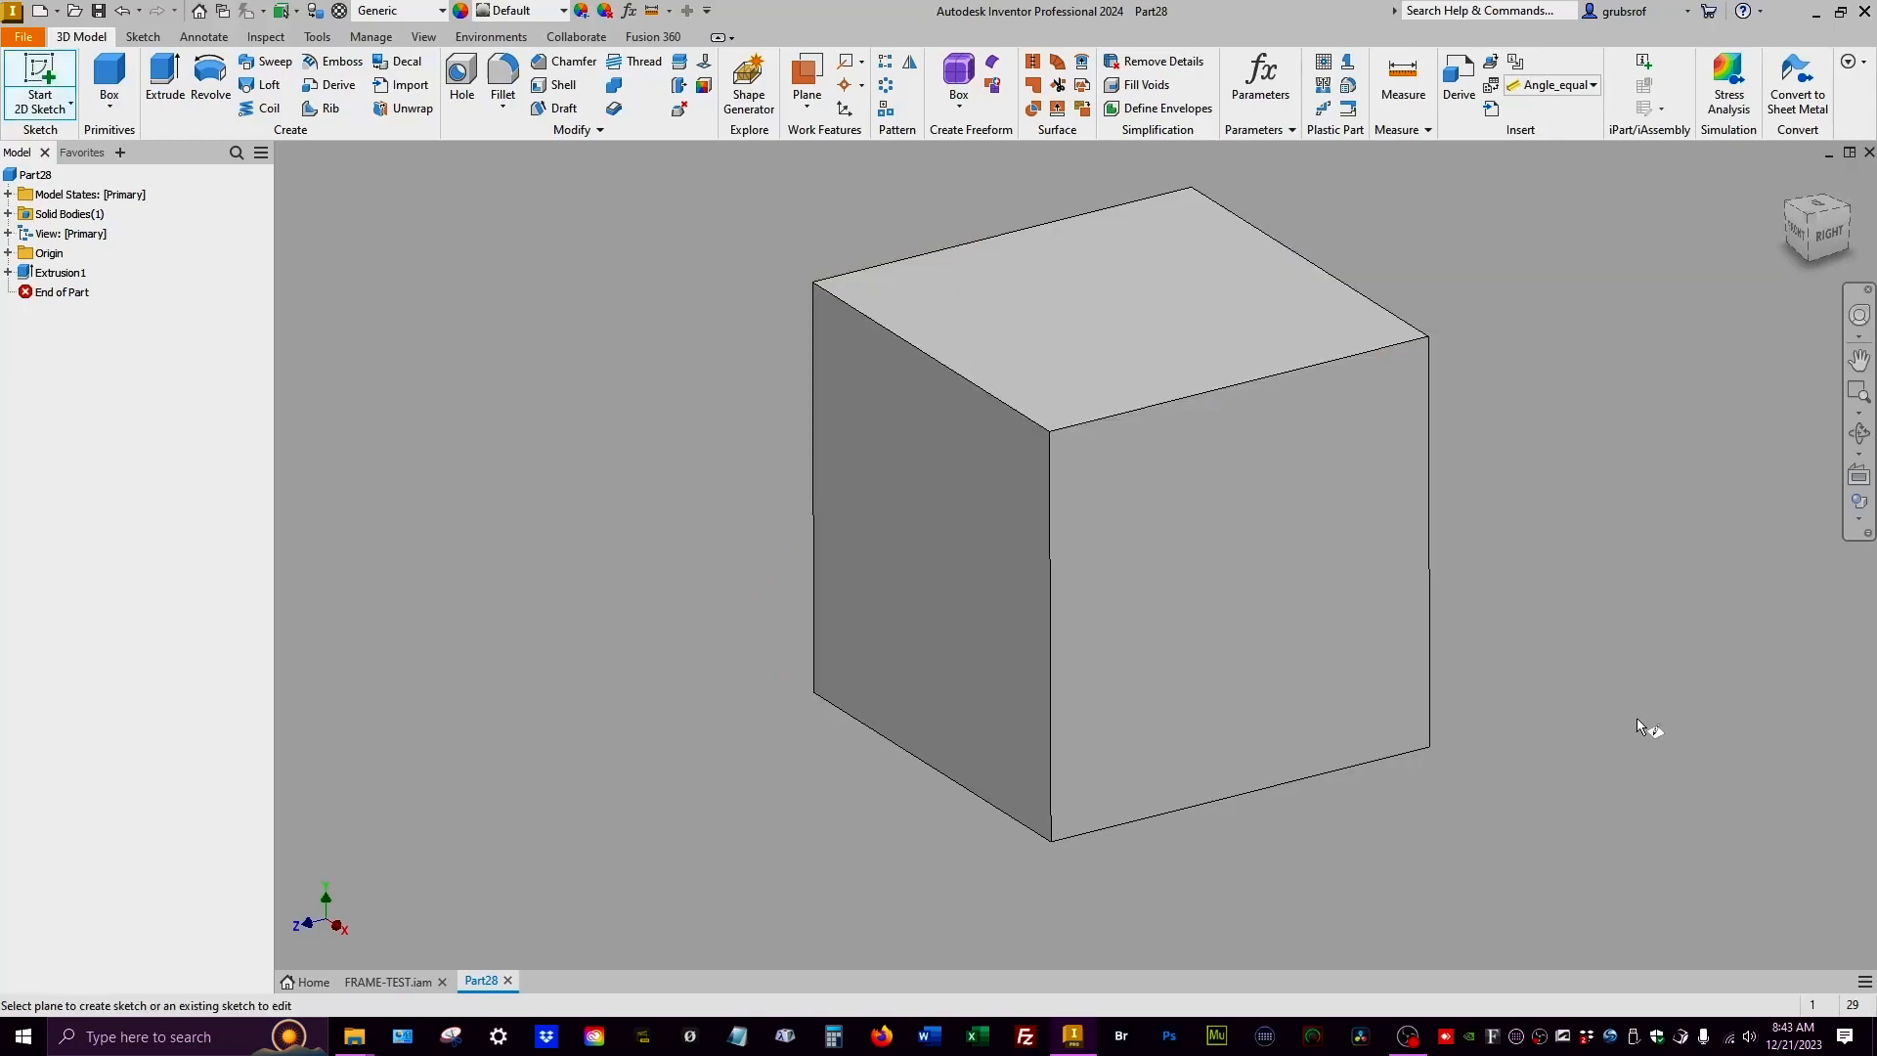
click(1144, 473)
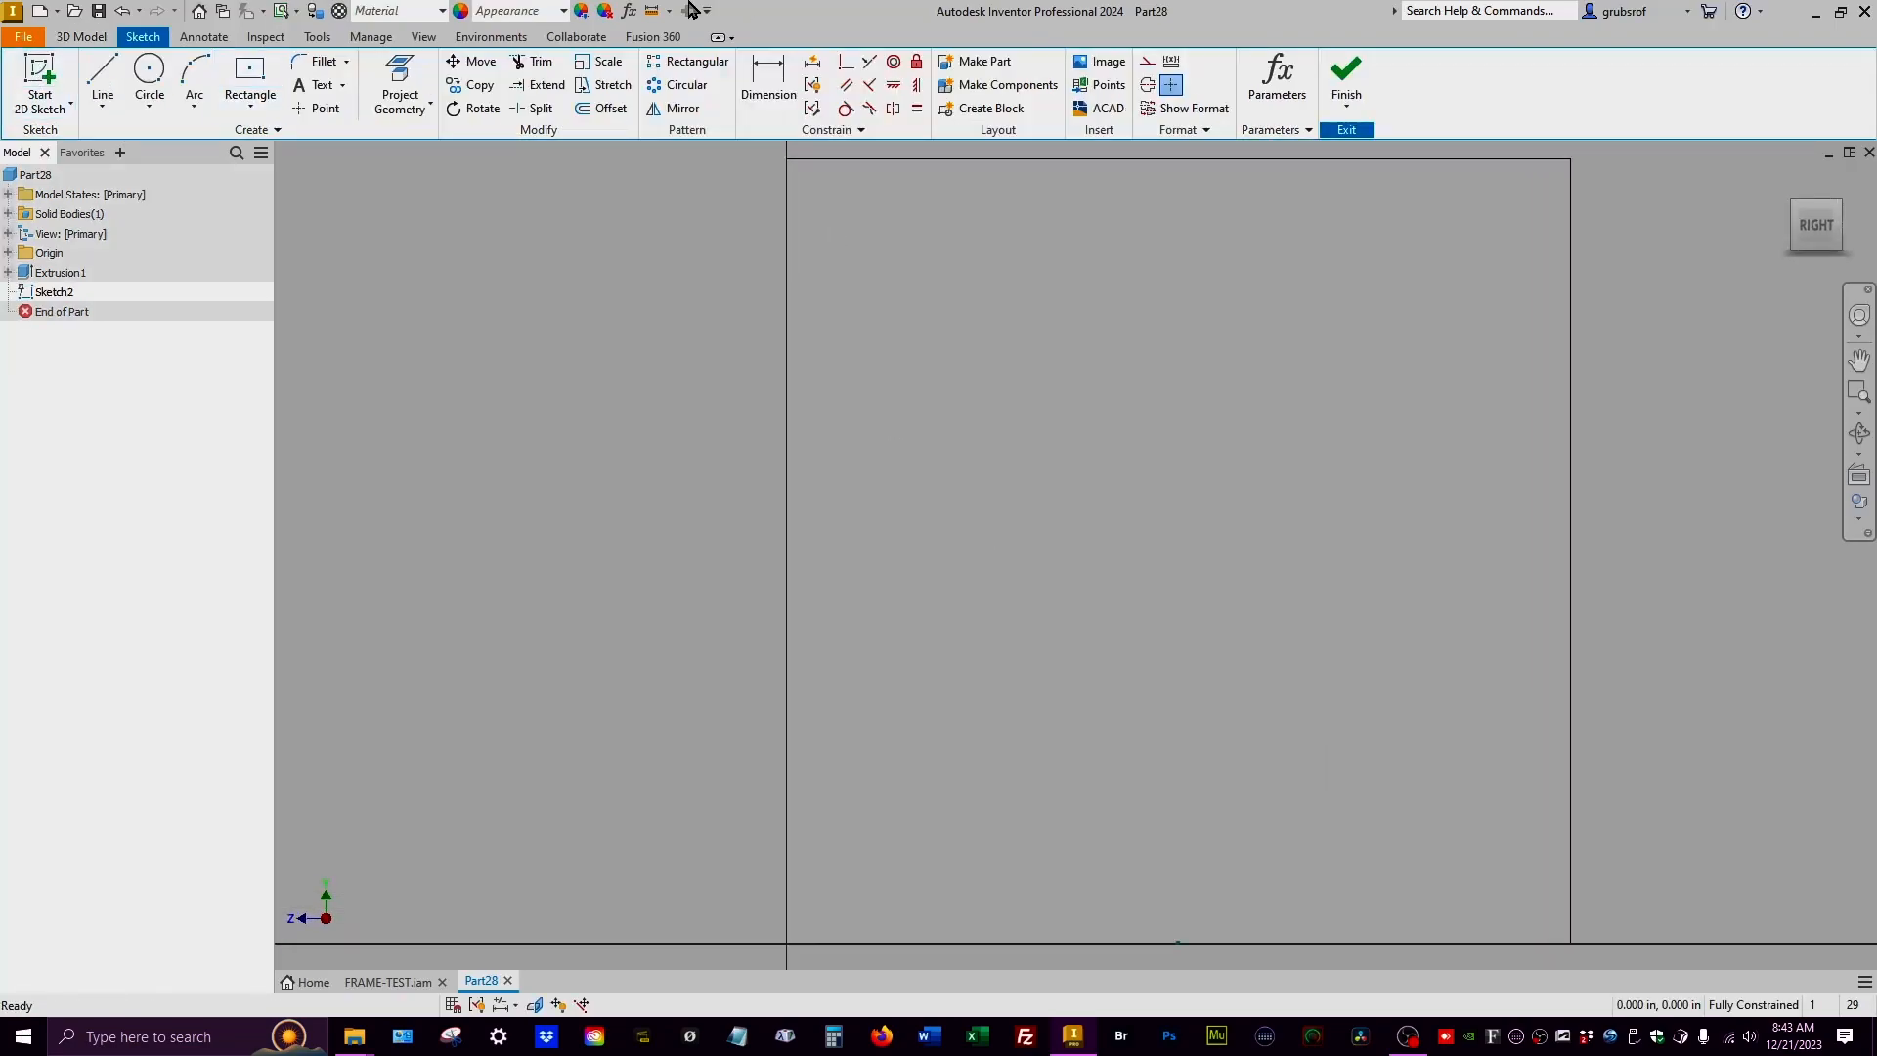
right_click(674, 346)
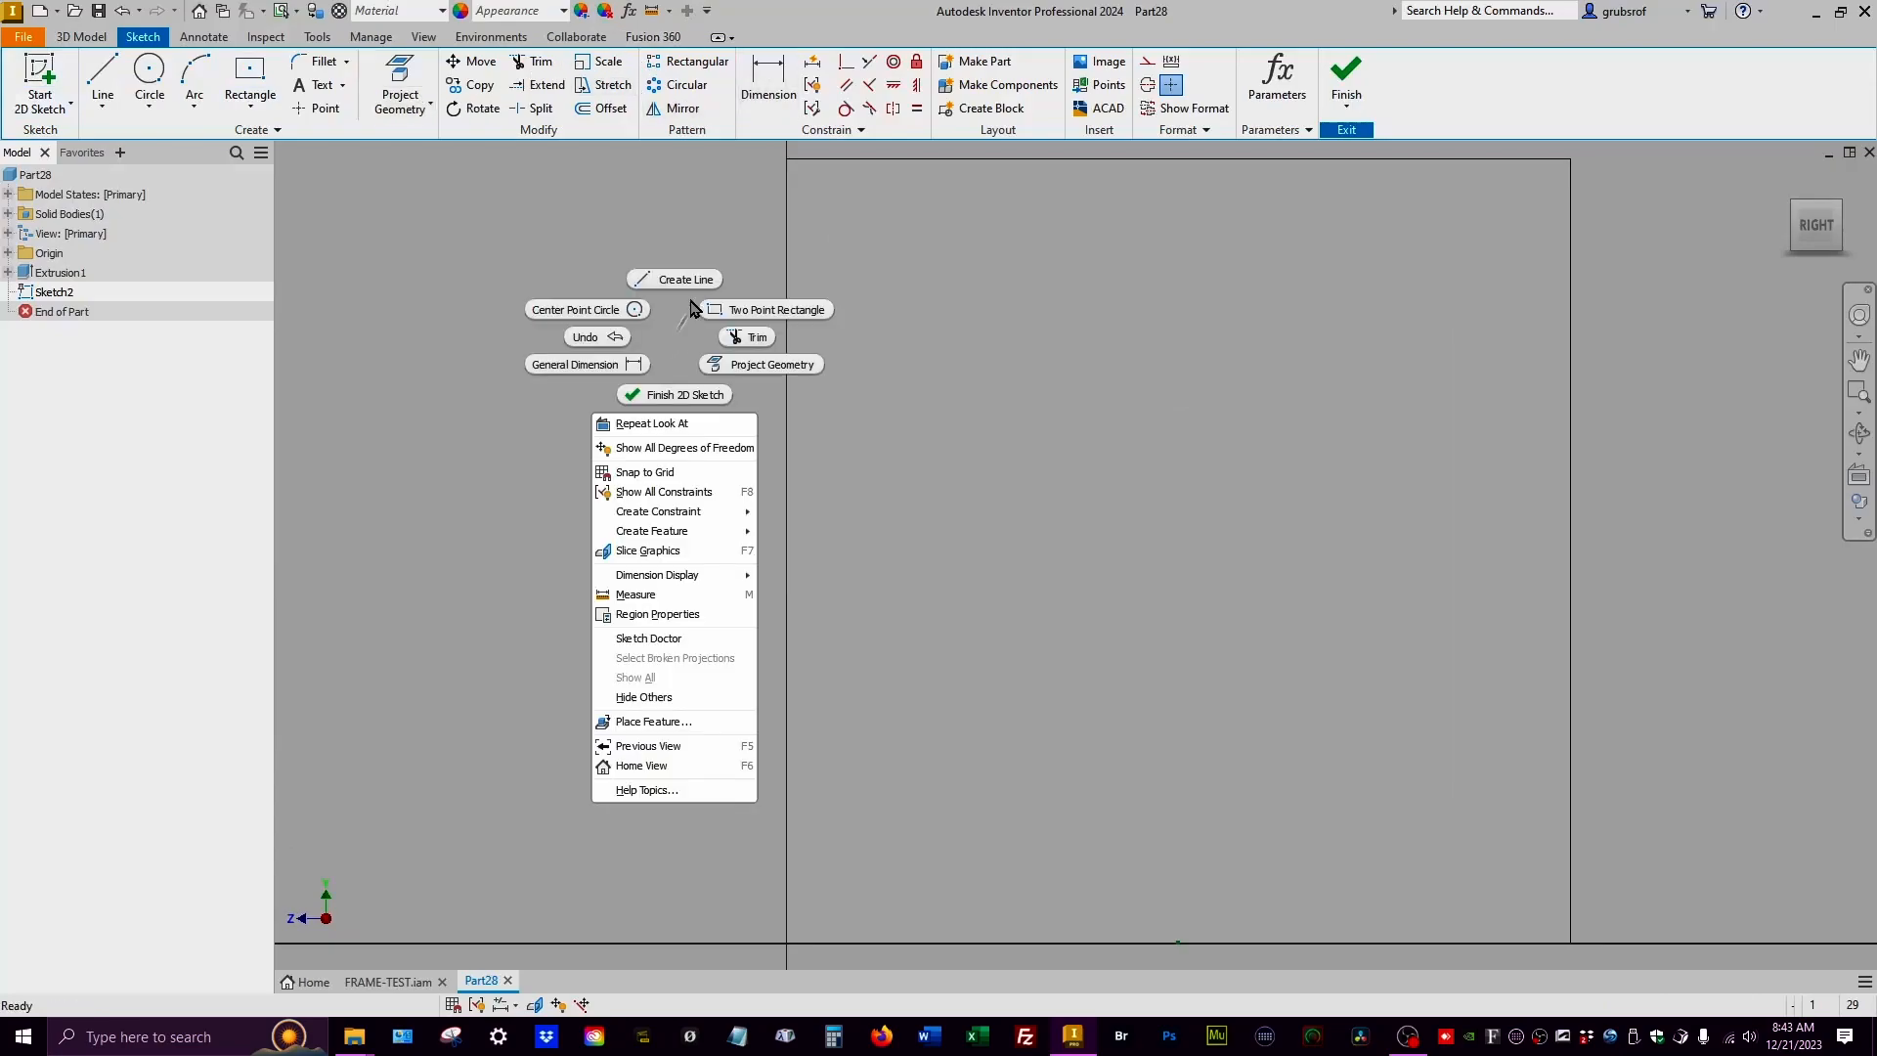
click(678, 277)
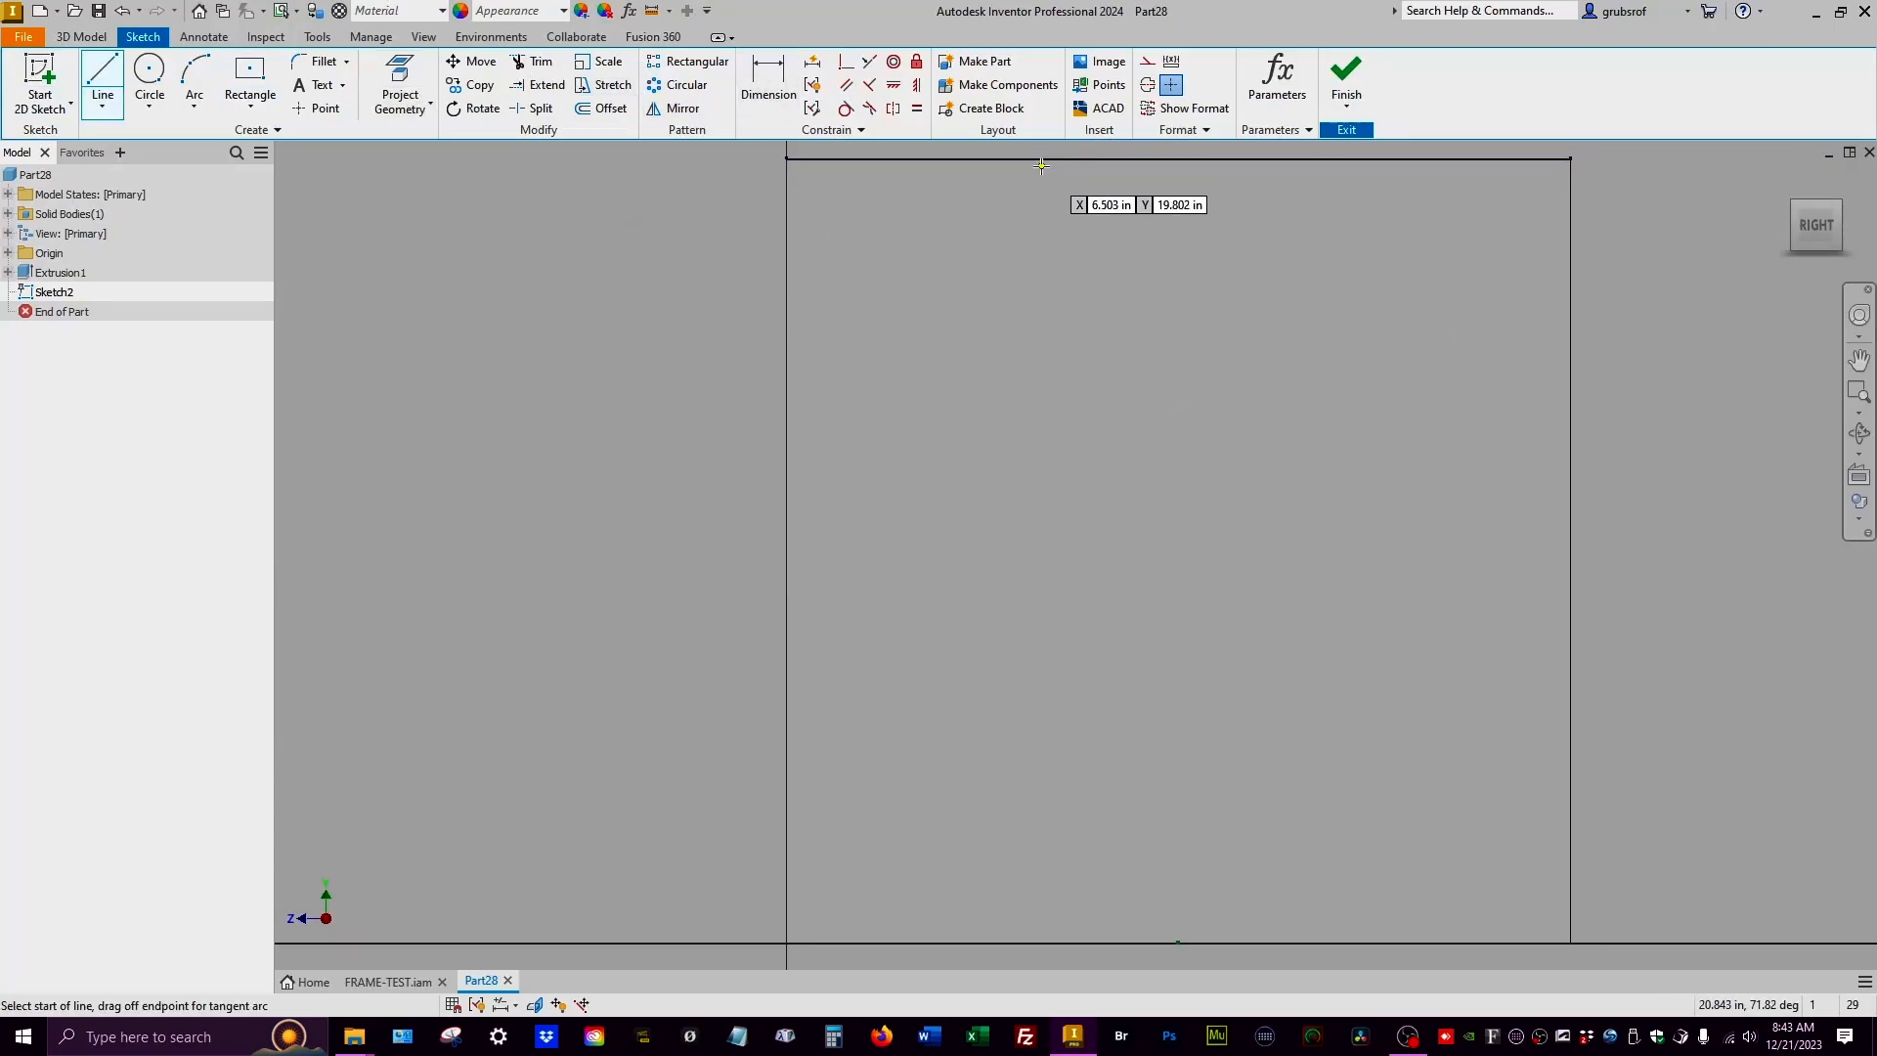
click(1039, 157)
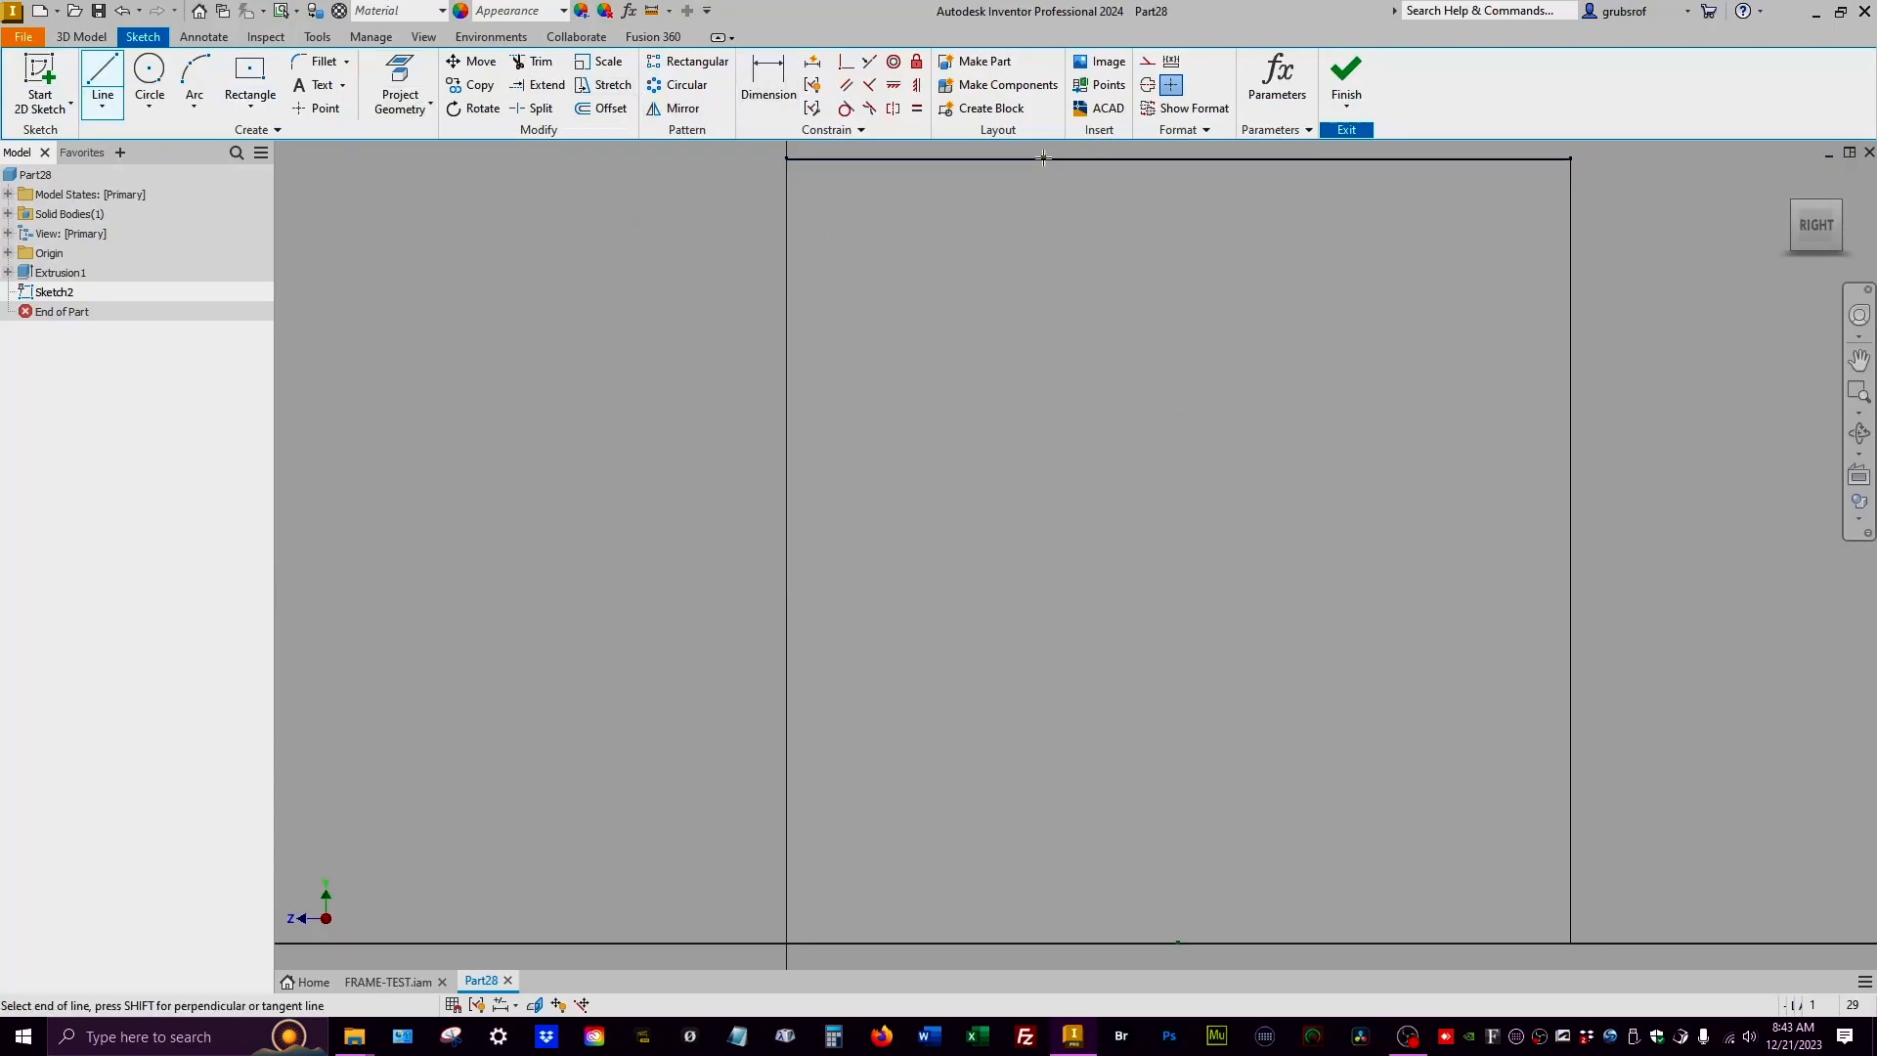
click(786, 400)
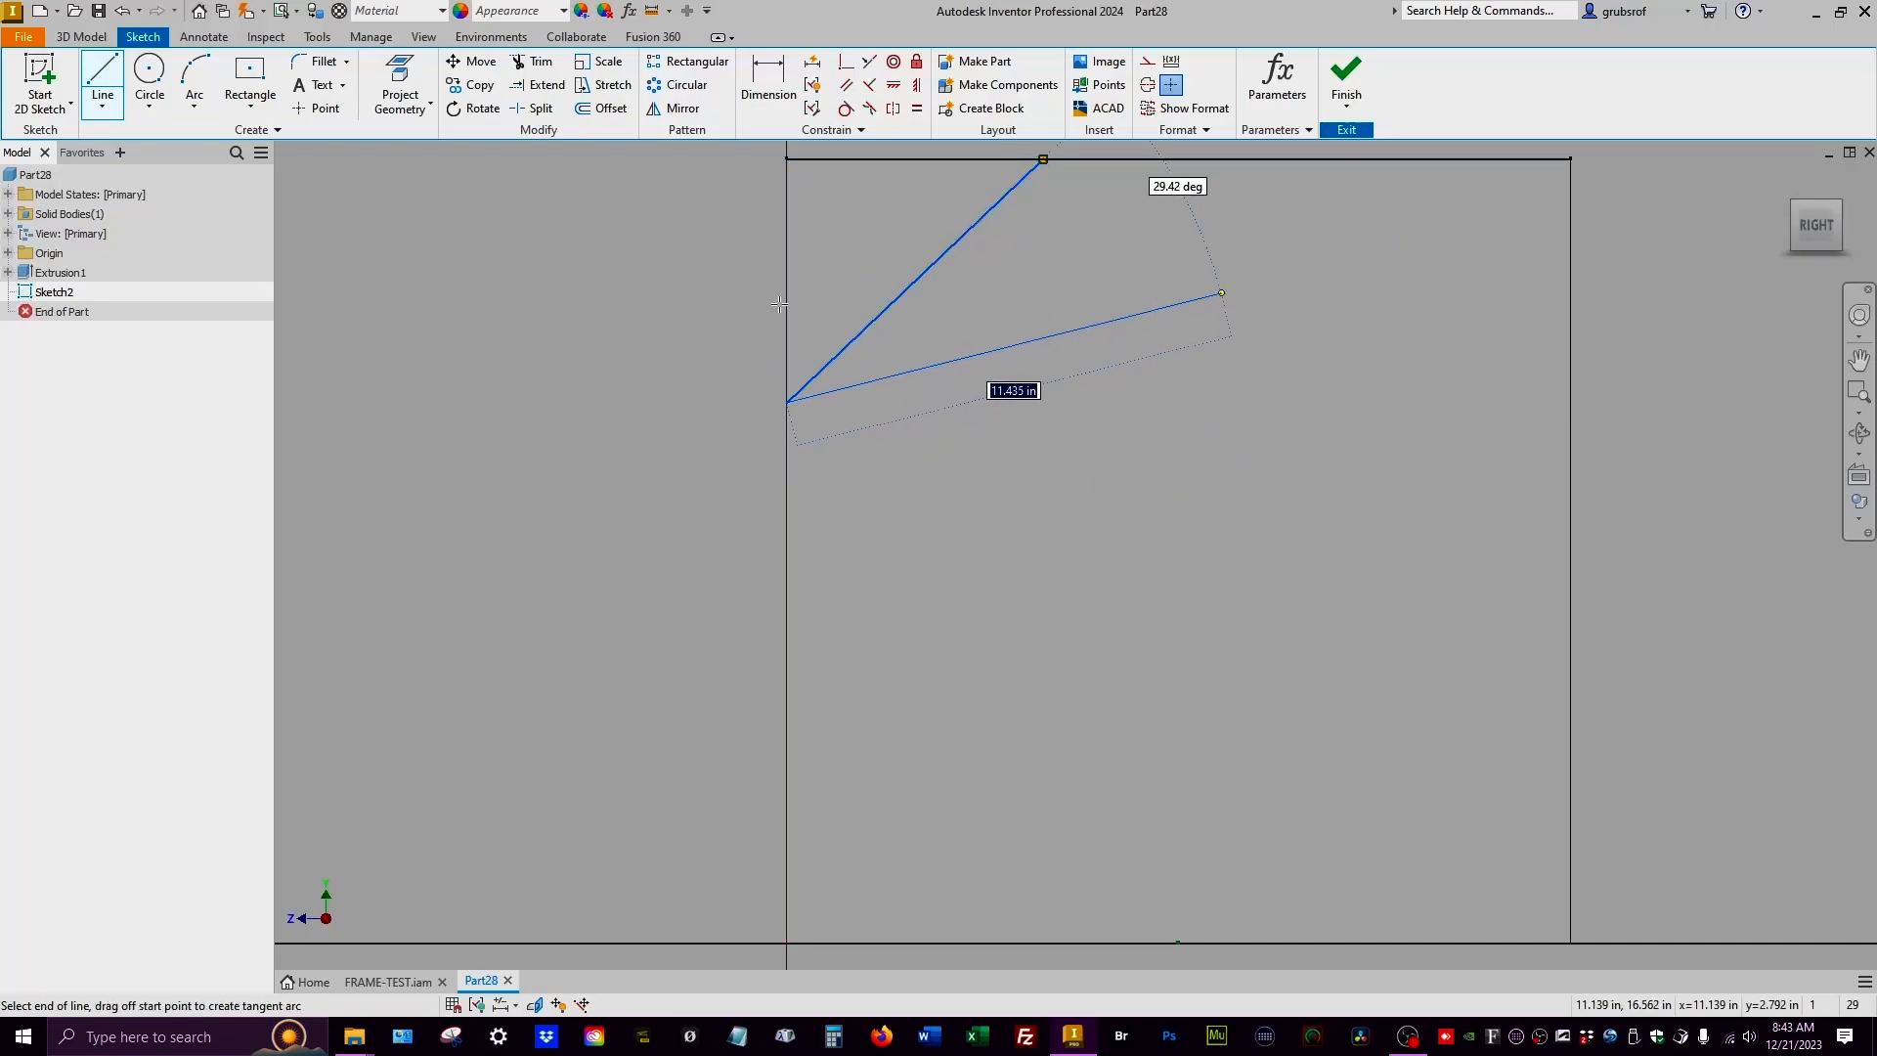
- Draw a second diagonal brace line from the top edge to the right vertical edge and end the Line command
right_click(1294, 201)
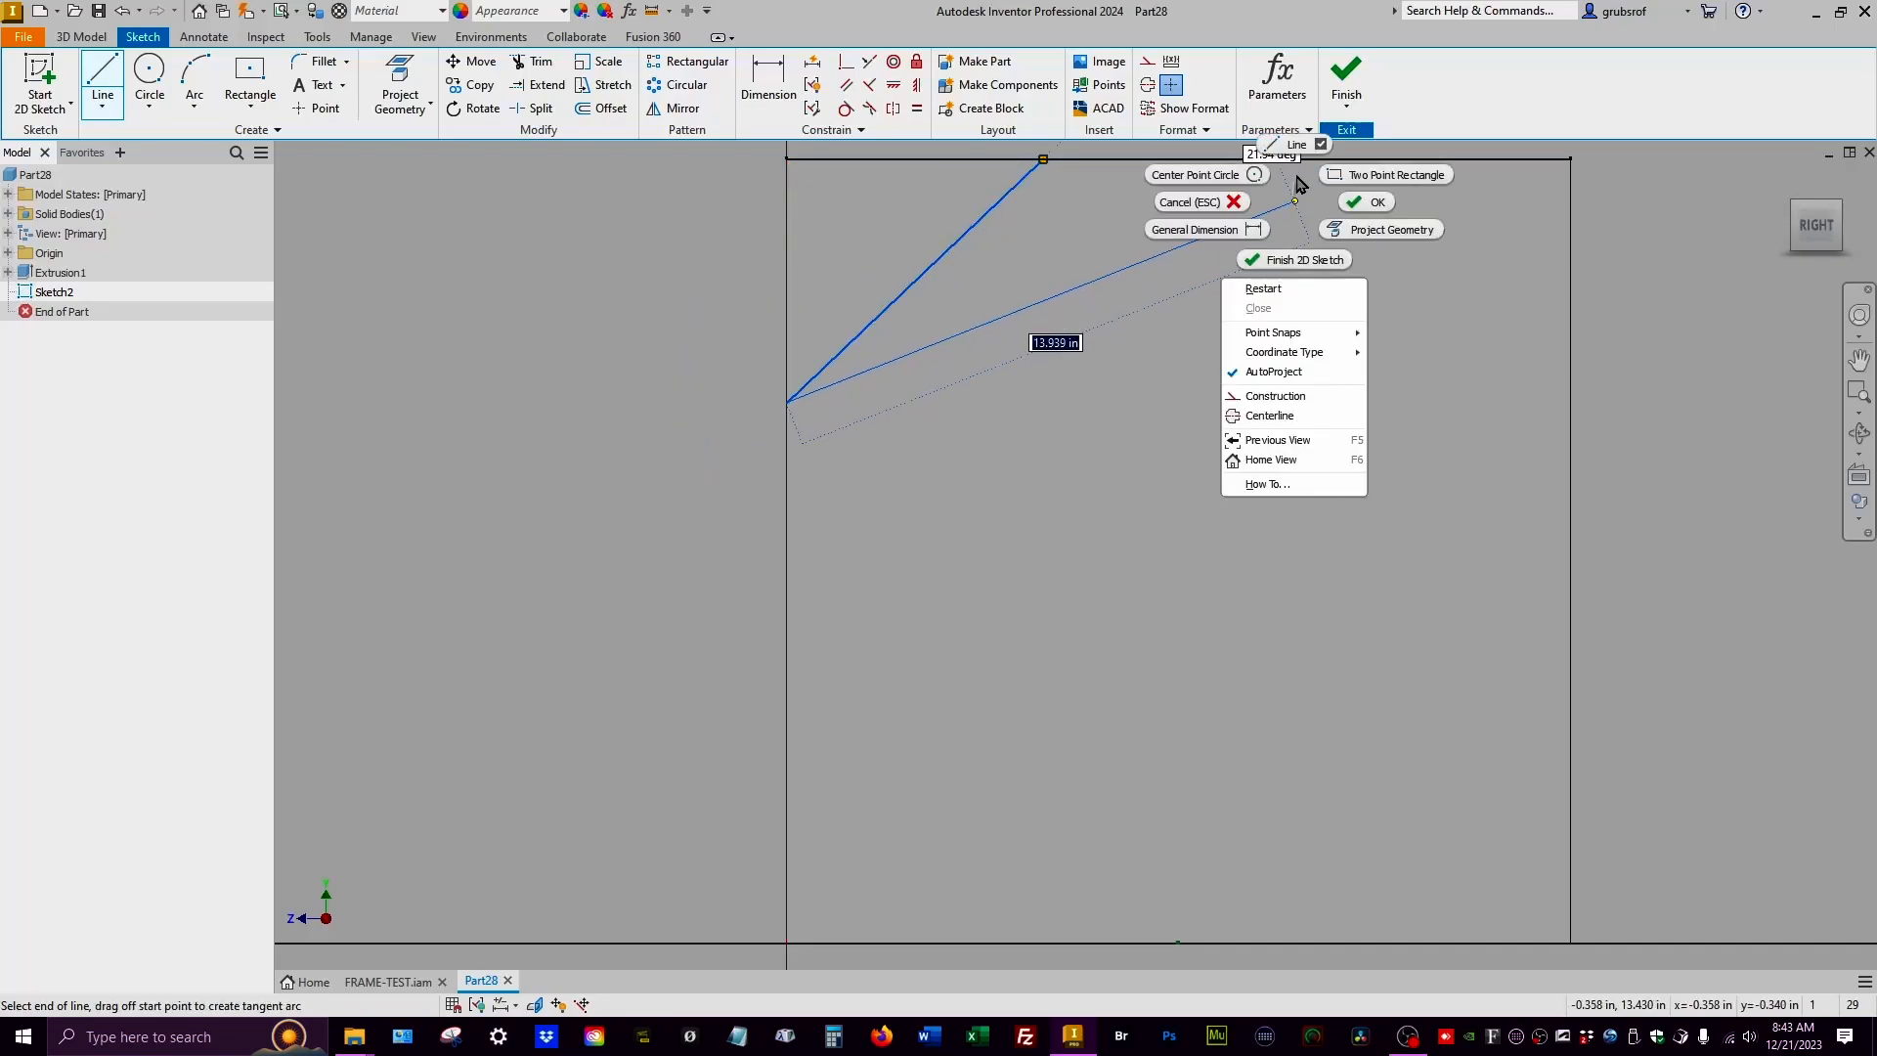
click(1285, 148)
click(1291, 158)
click(1570, 386)
right_click(1407, 420)
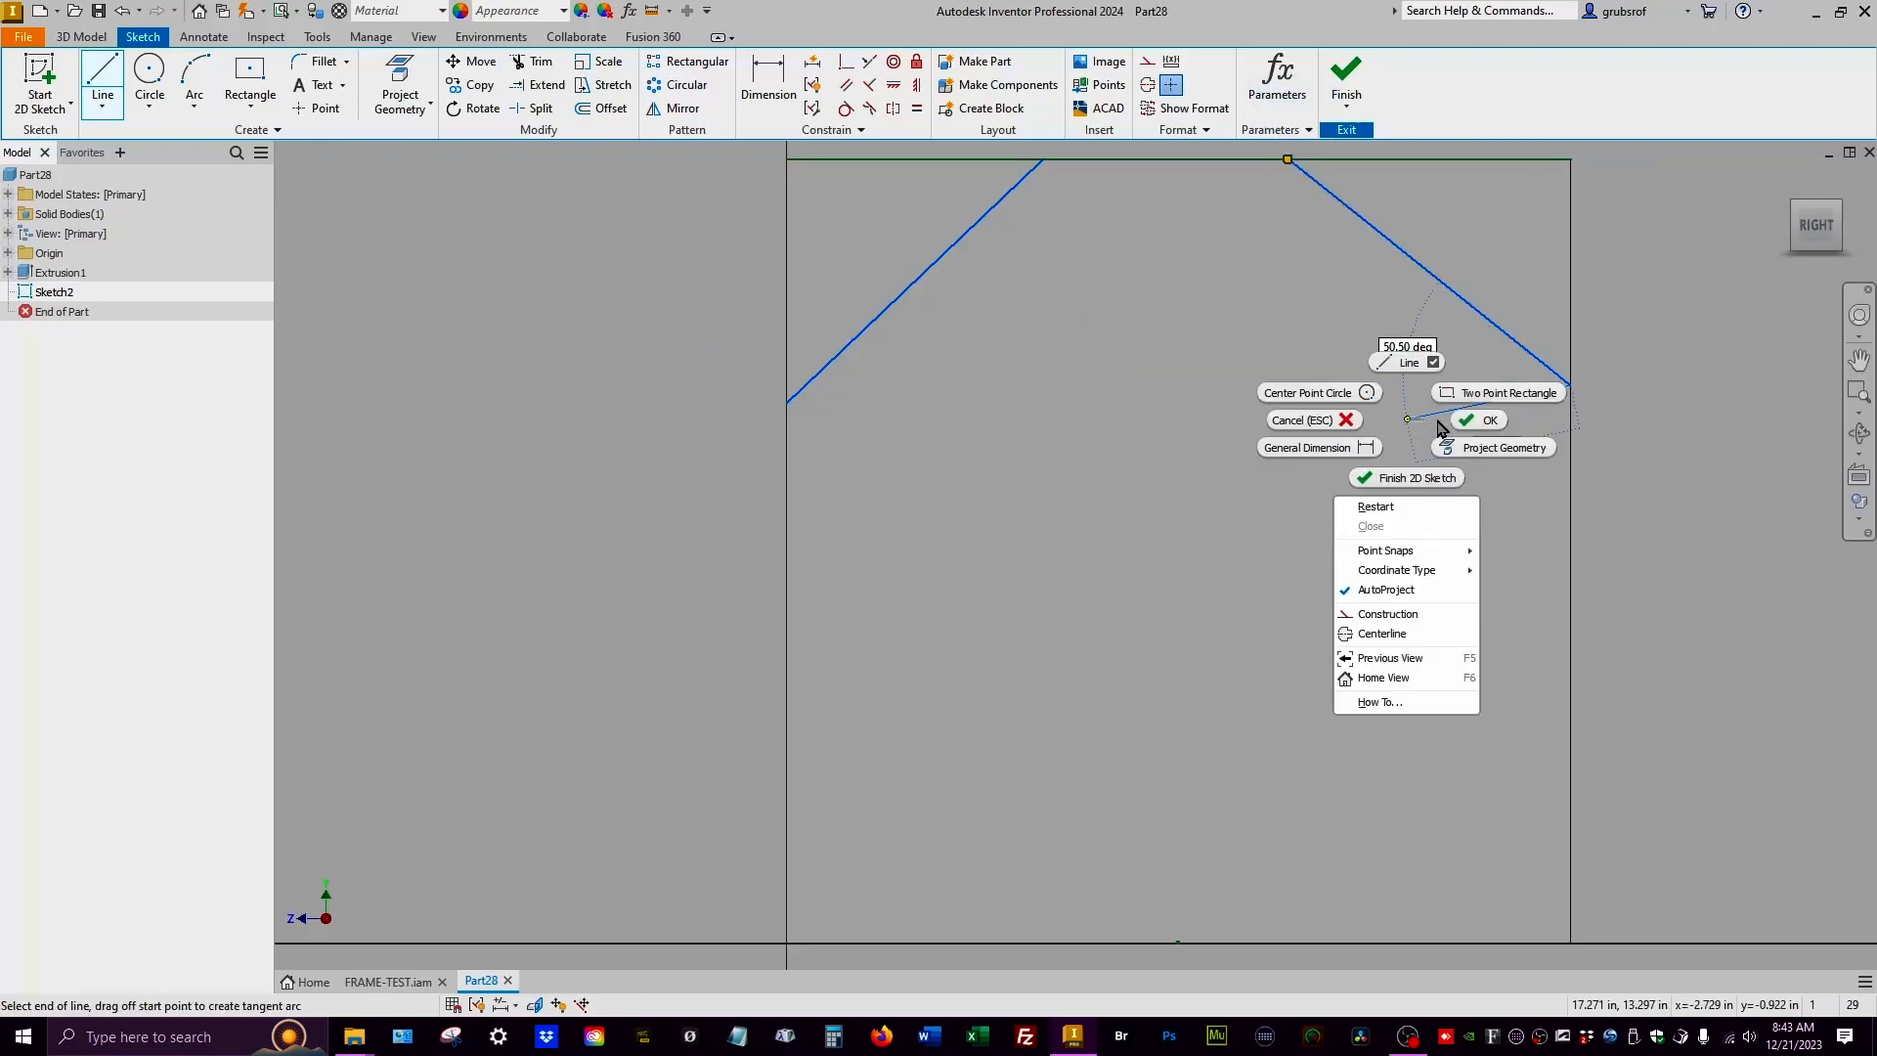
click(1478, 421)
- Pull both diagonal lines away from the side edges and constrain their lower endpoints coincident with the face's vertical edges
mouse_move(911, 280)
mouse_down()
mouse_move(989, 360)
mouse_move(918, 348)
mouse_move(927, 299)
mouse_move(849, 298)
mouse_up()
drag(1469, 307, 1445, 361)
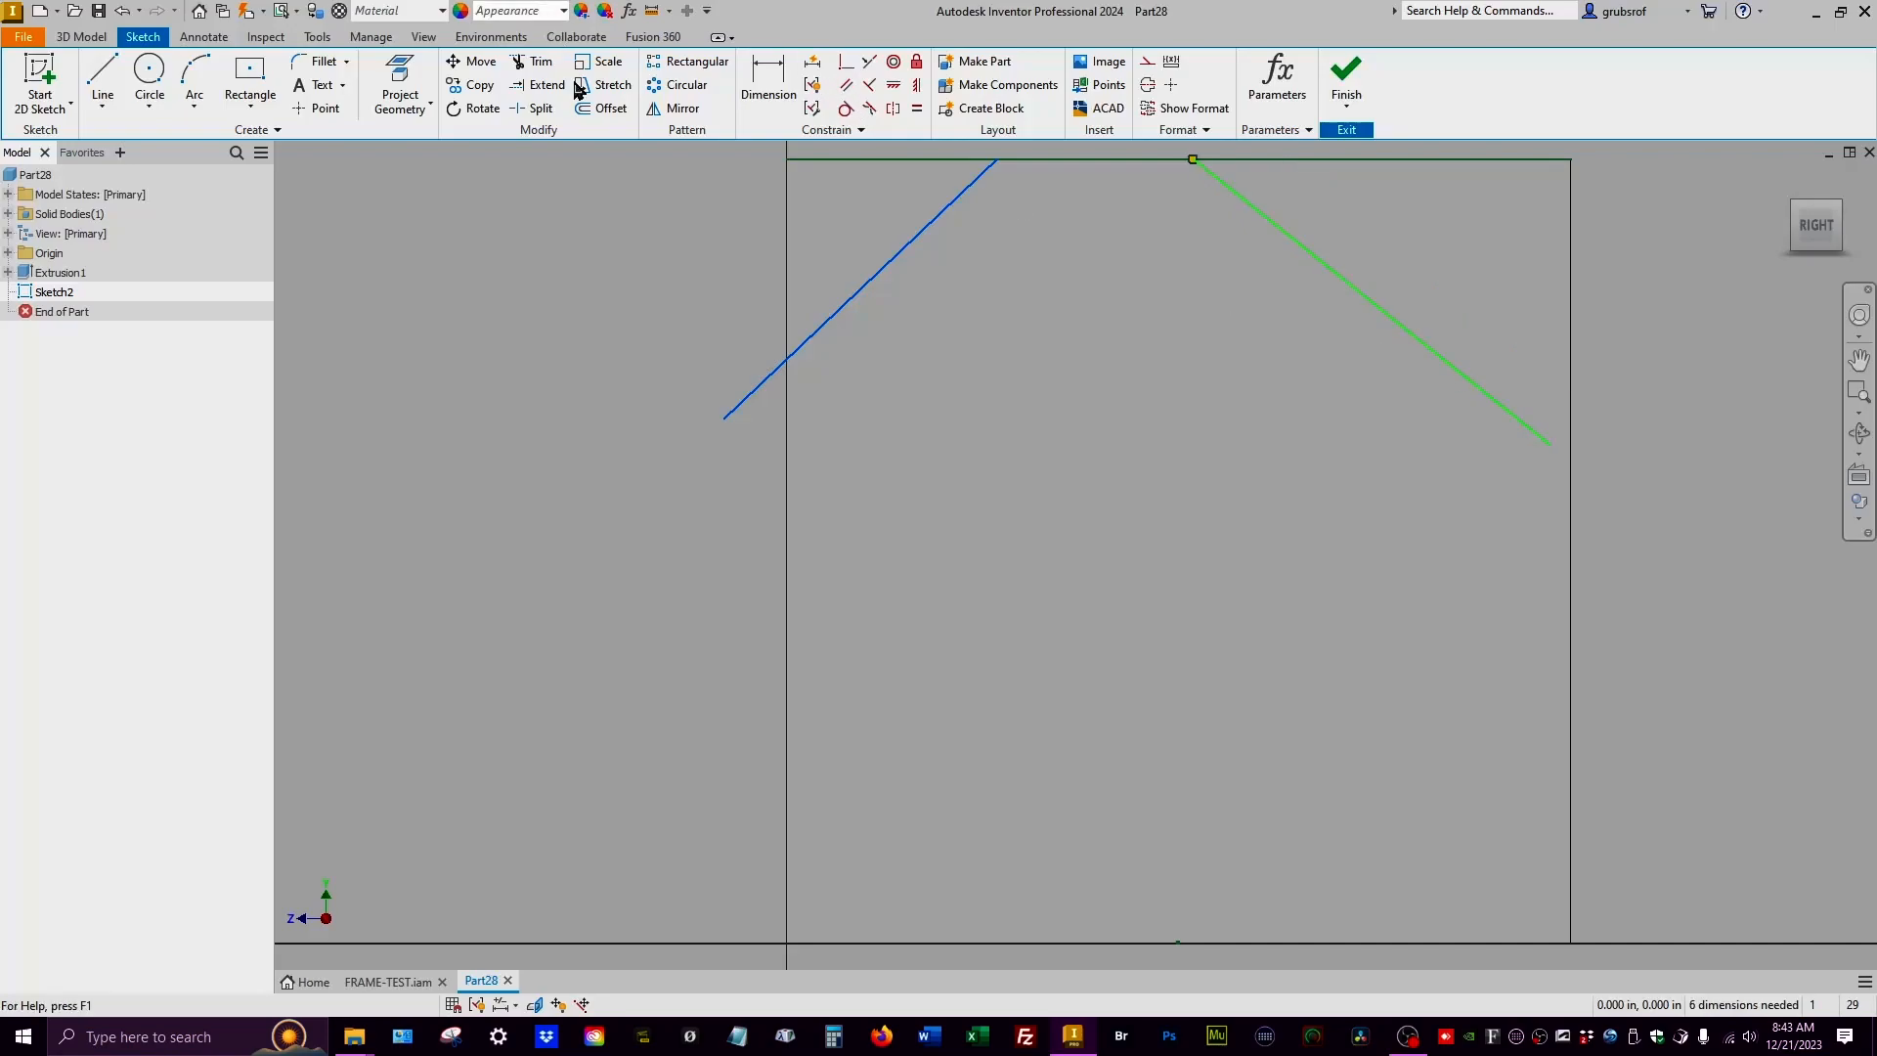
click(843, 84)
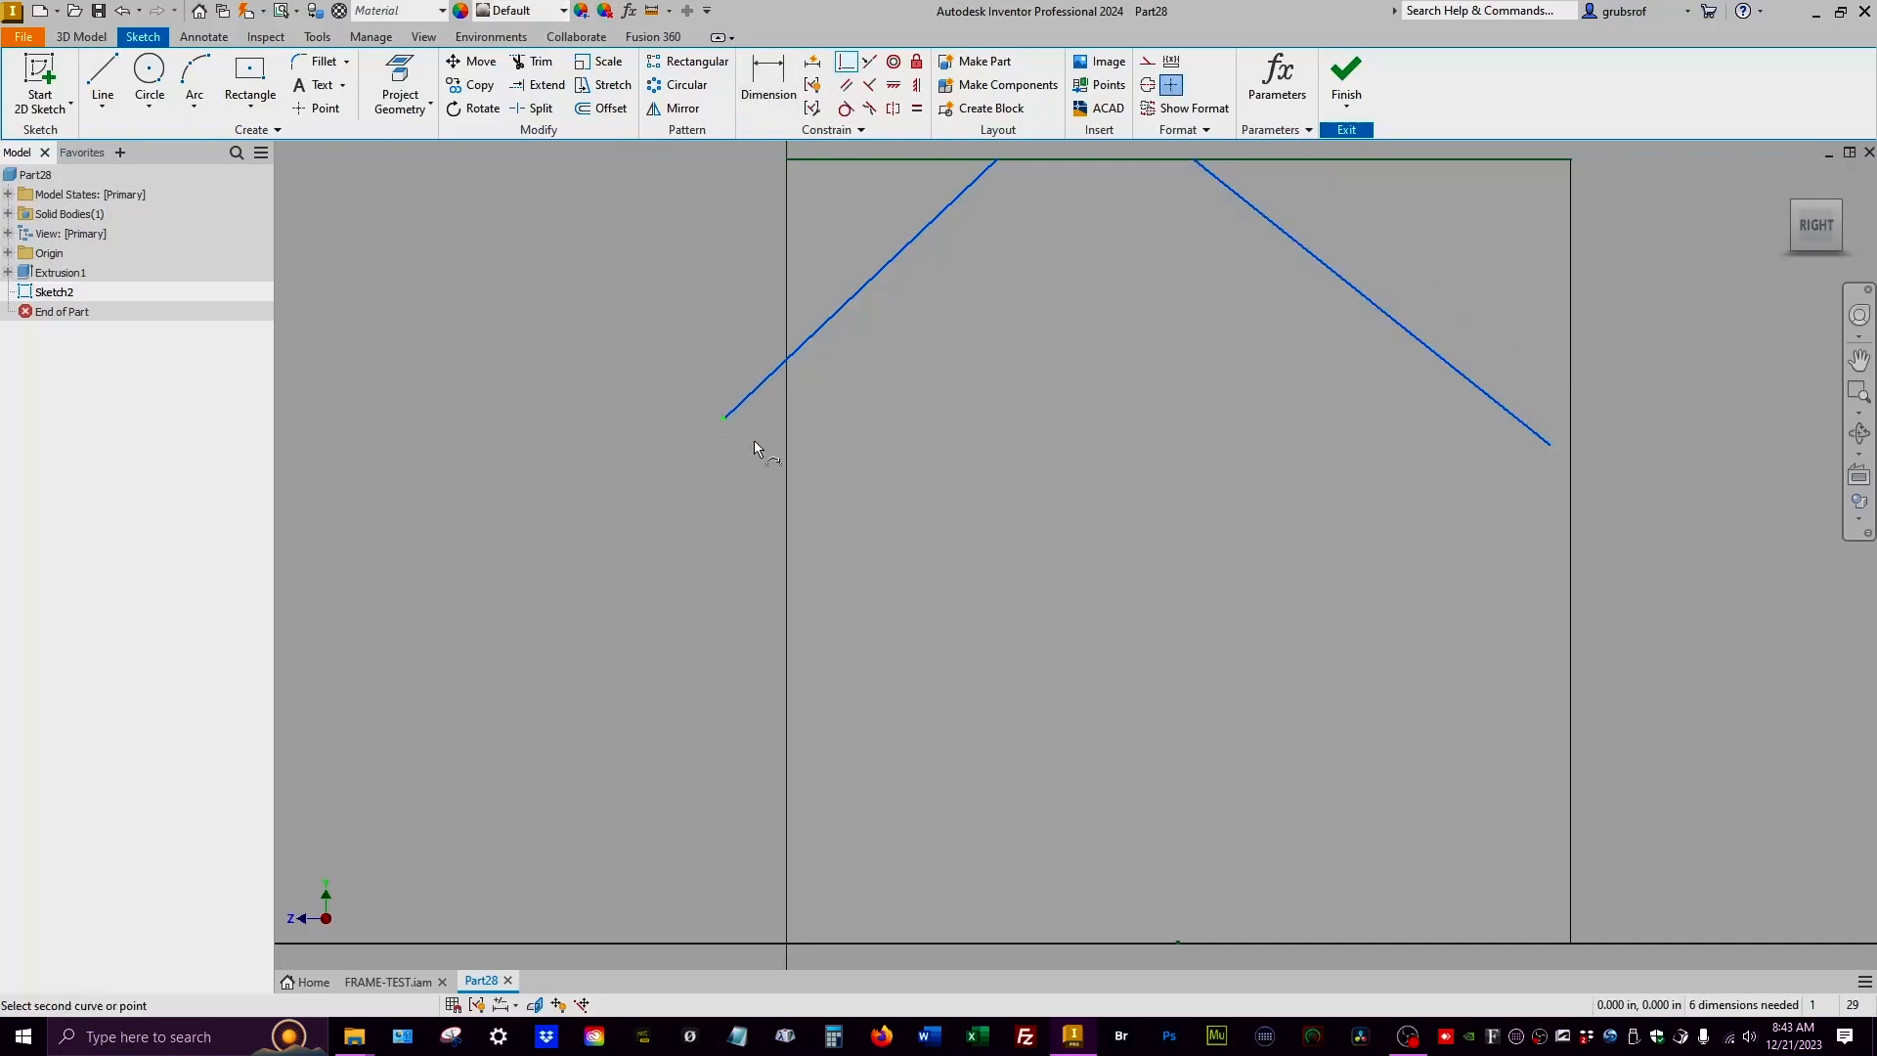
click(786, 430)
click(1552, 446)
click(1573, 471)
right_click(1638, 461)
click(1706, 459)
- Dimension the right diagonal's upper endpoint 7 in from the face's right vertical edge
scroll(1242, 571, down, 2)
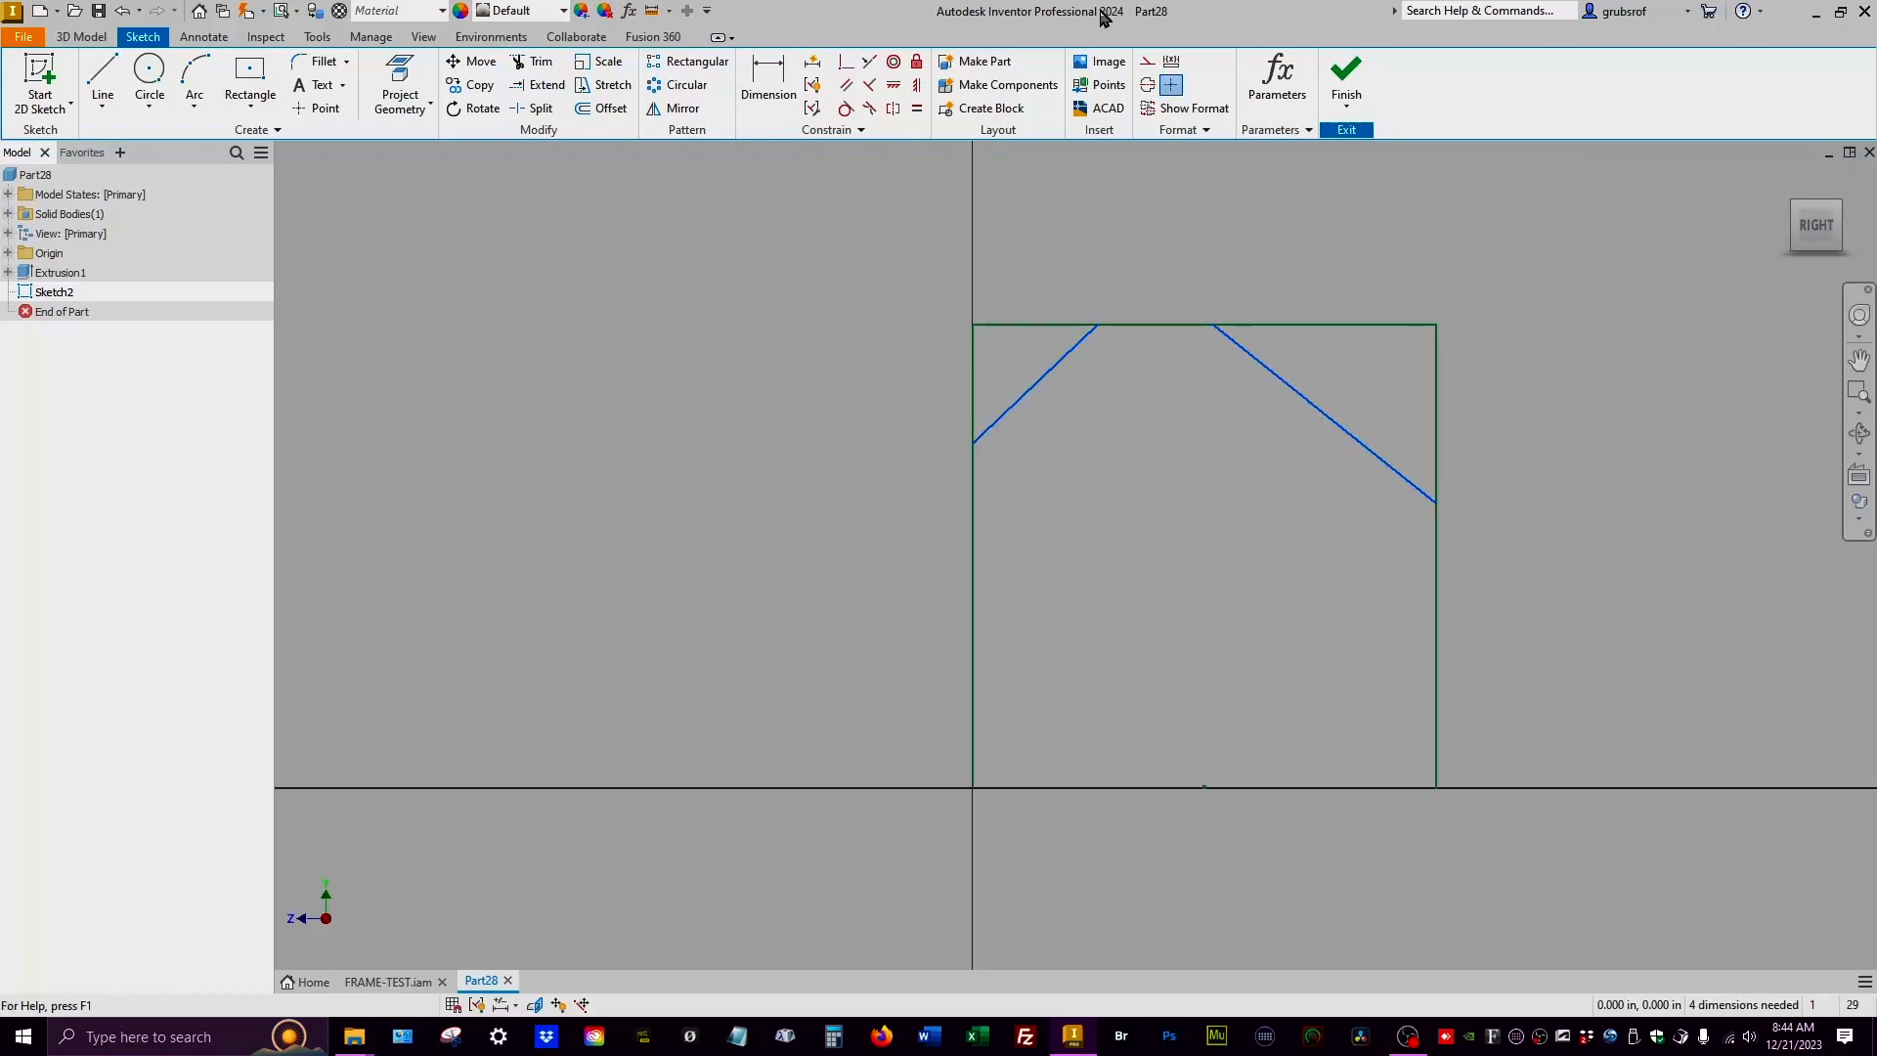
click(769, 80)
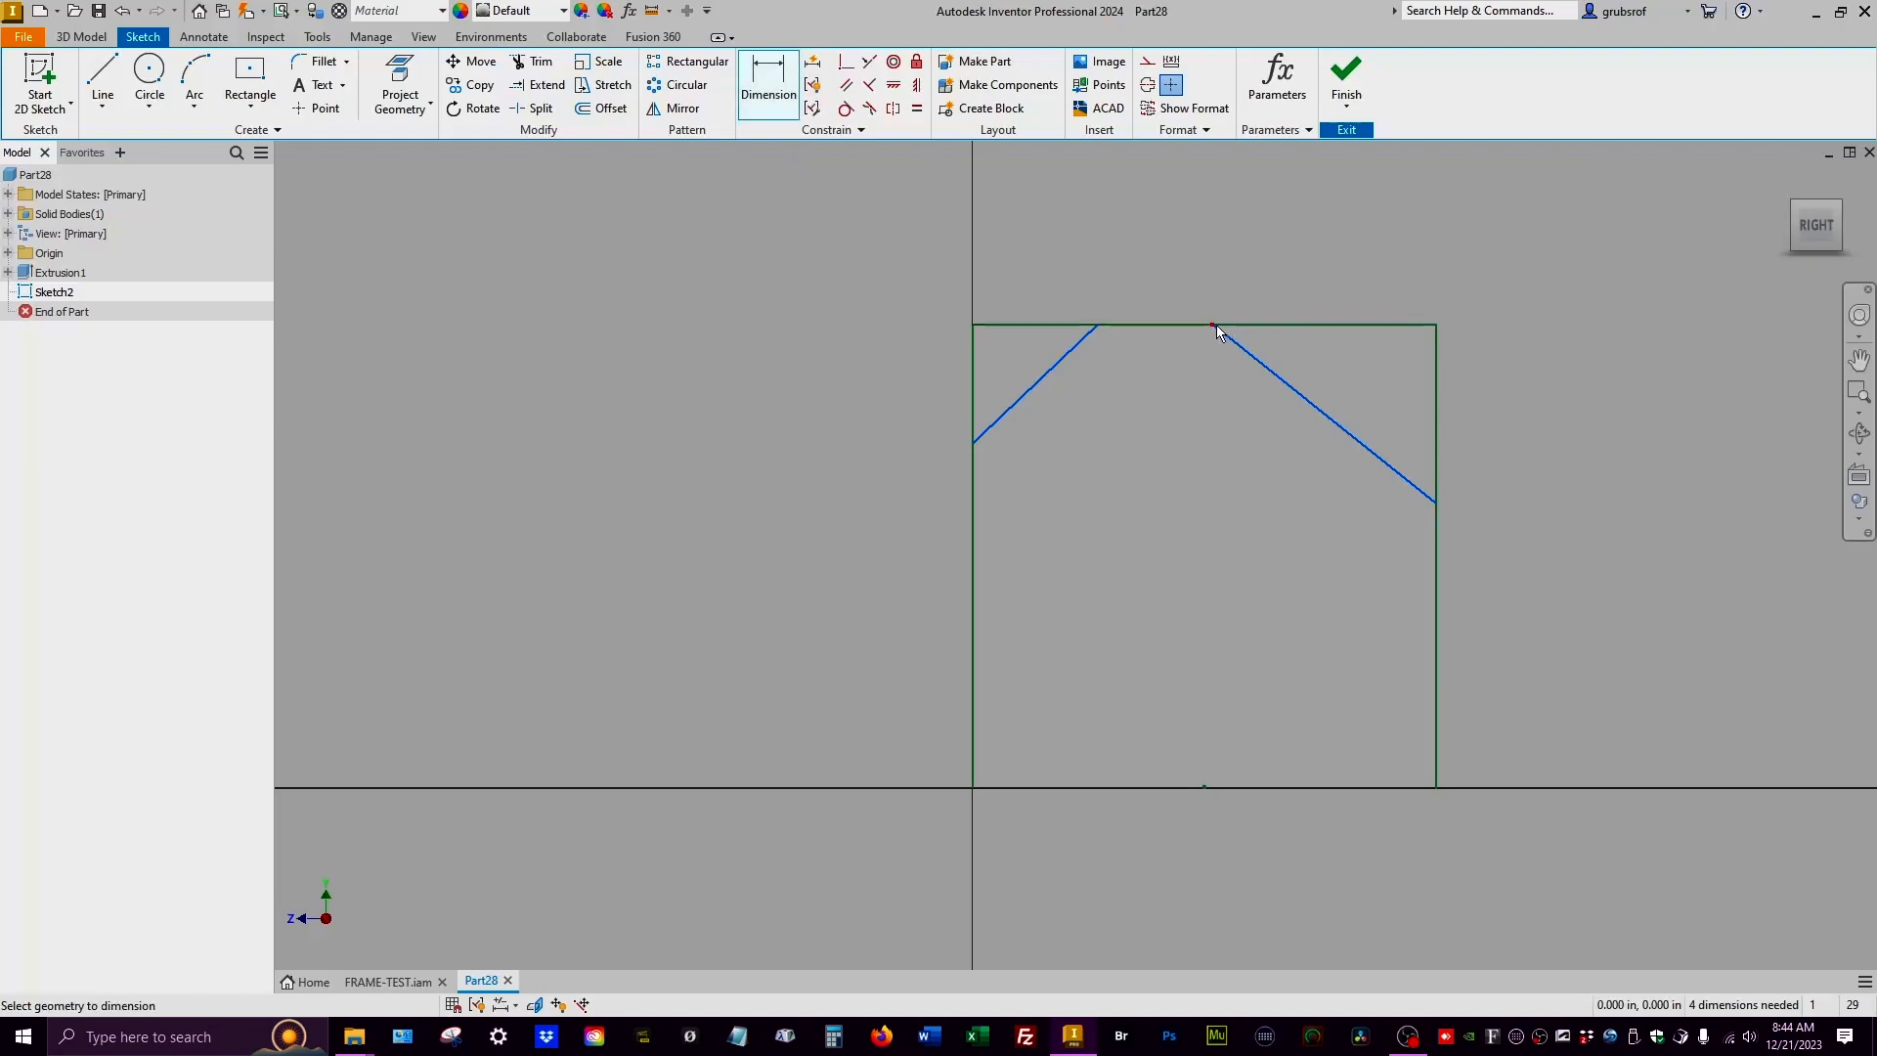
click(1439, 354)
click(1359, 278)
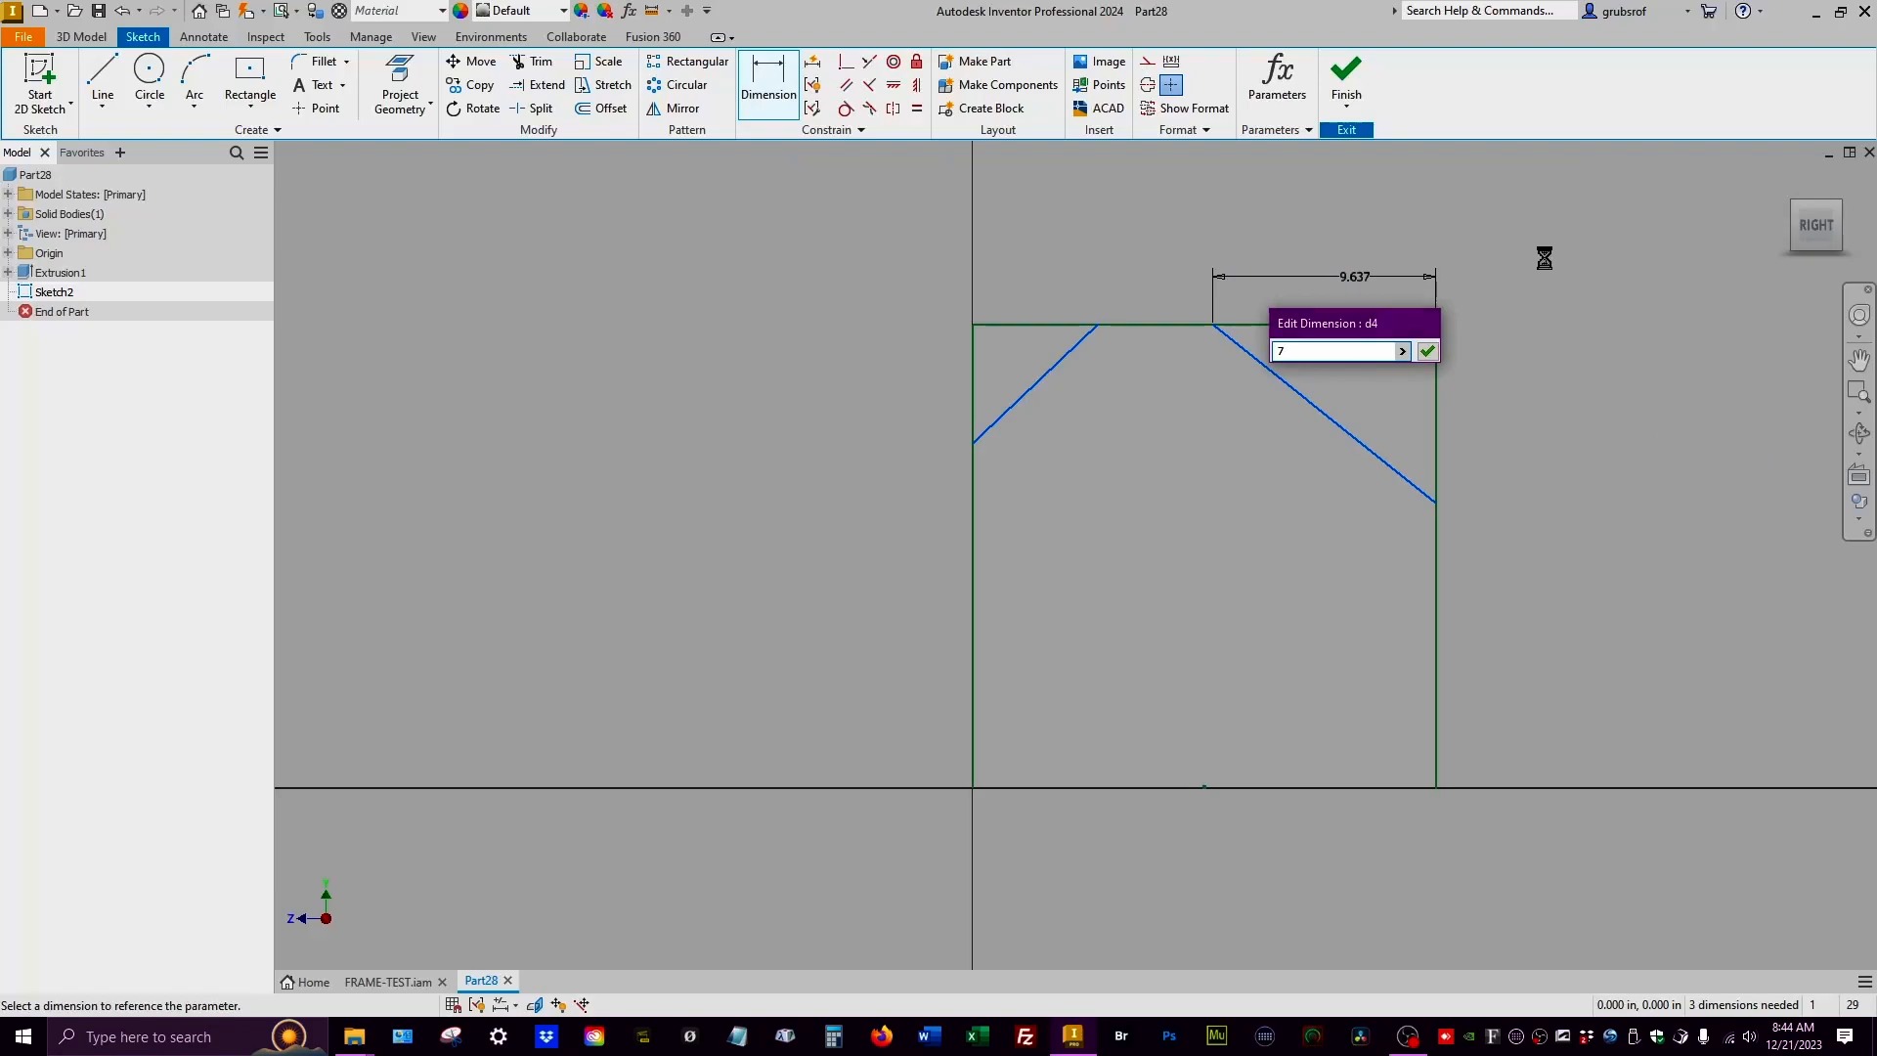
text(7)
key(Return)
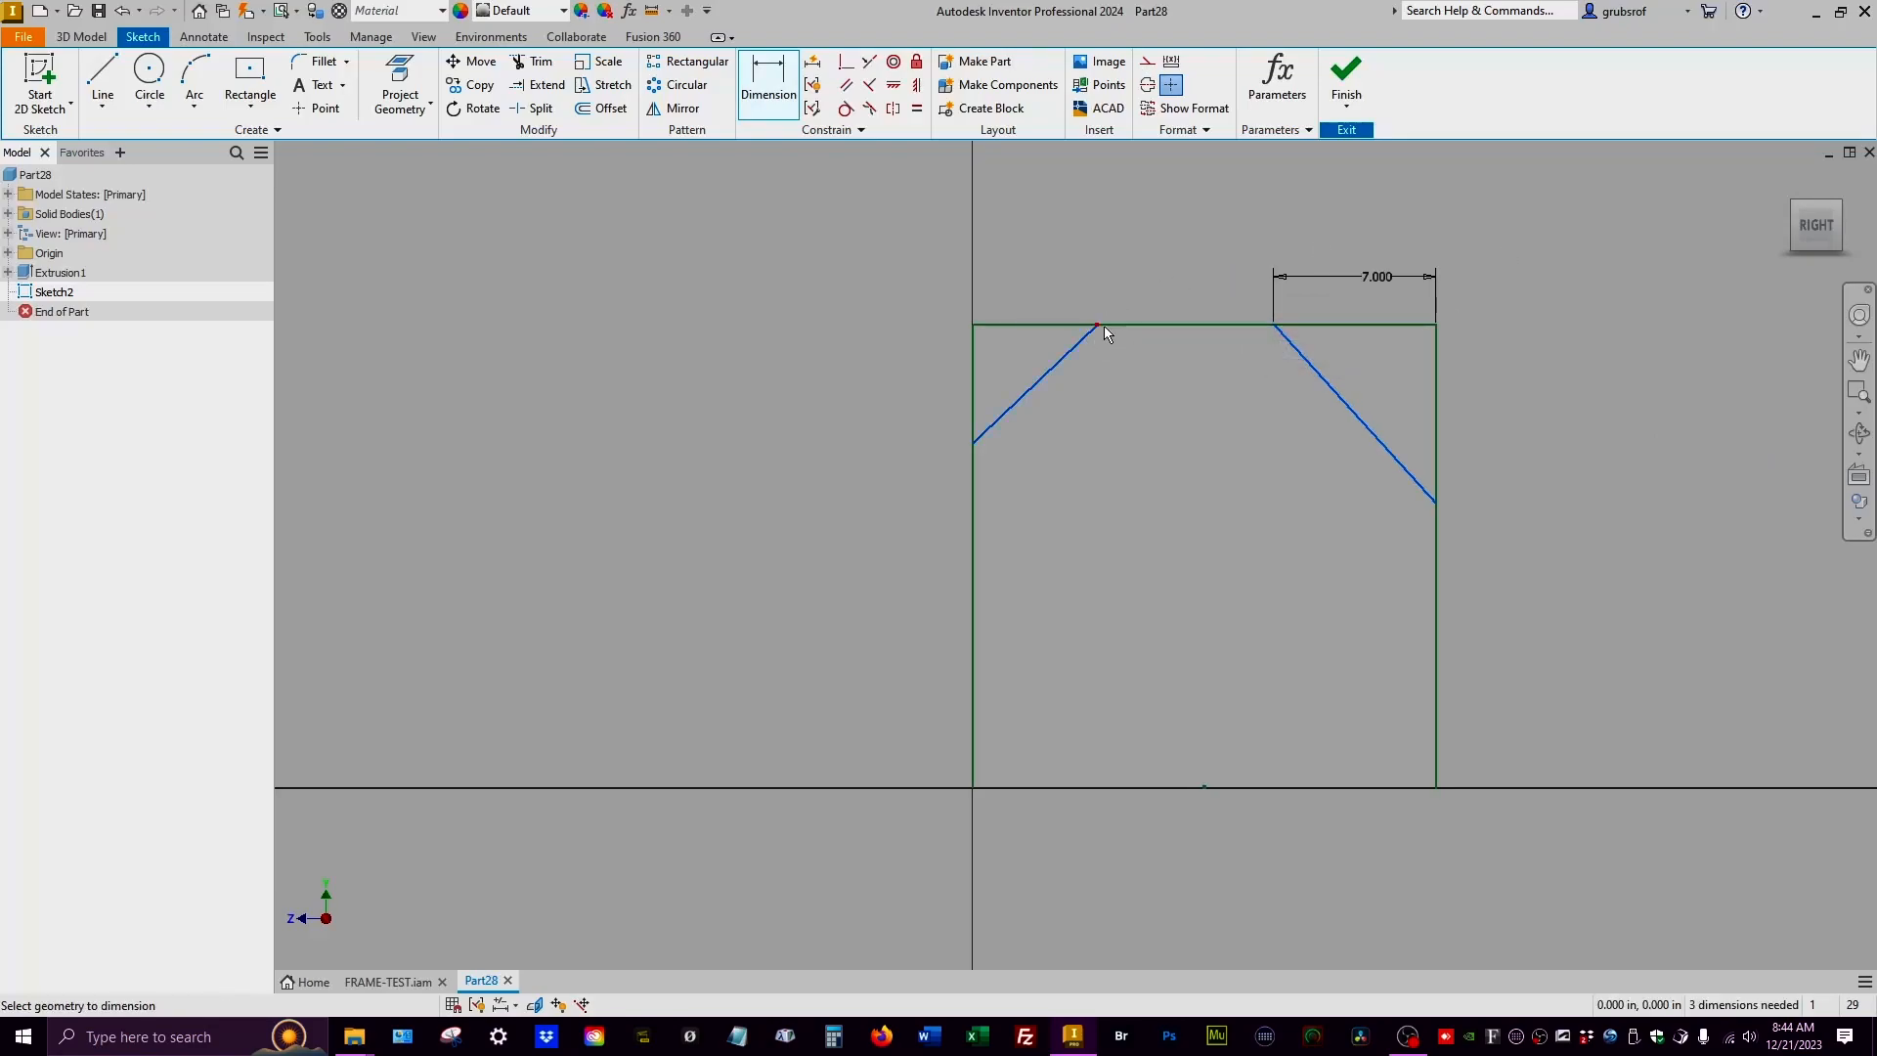
- Dimension the left diagonal's upper endpoint from the left vertical edge, linking its value to the existing 7 in dimension
click(975, 340)
click(1043, 297)
click(1381, 280)
click(1112, 363)
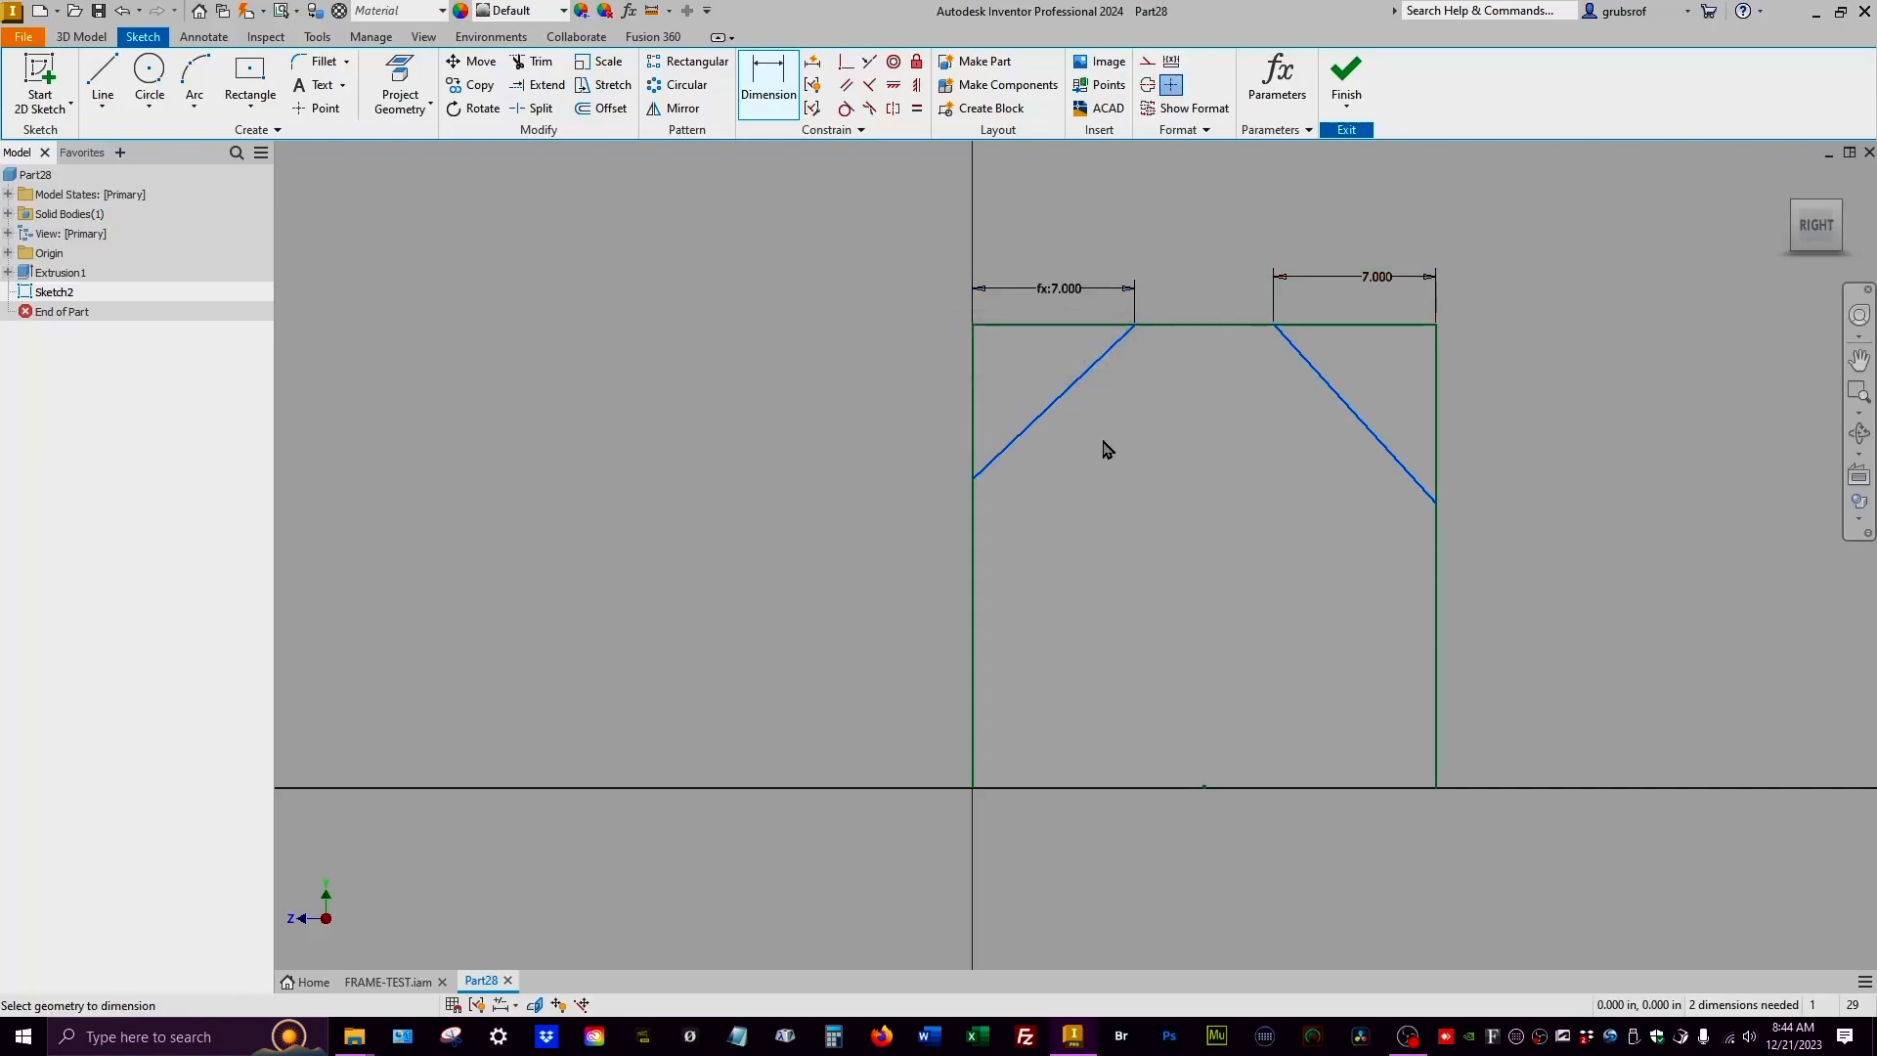
- Set the angle between the right diagonal and the face's top edge to 45 degrees
click(1322, 380)
click(1364, 328)
click(1367, 364)
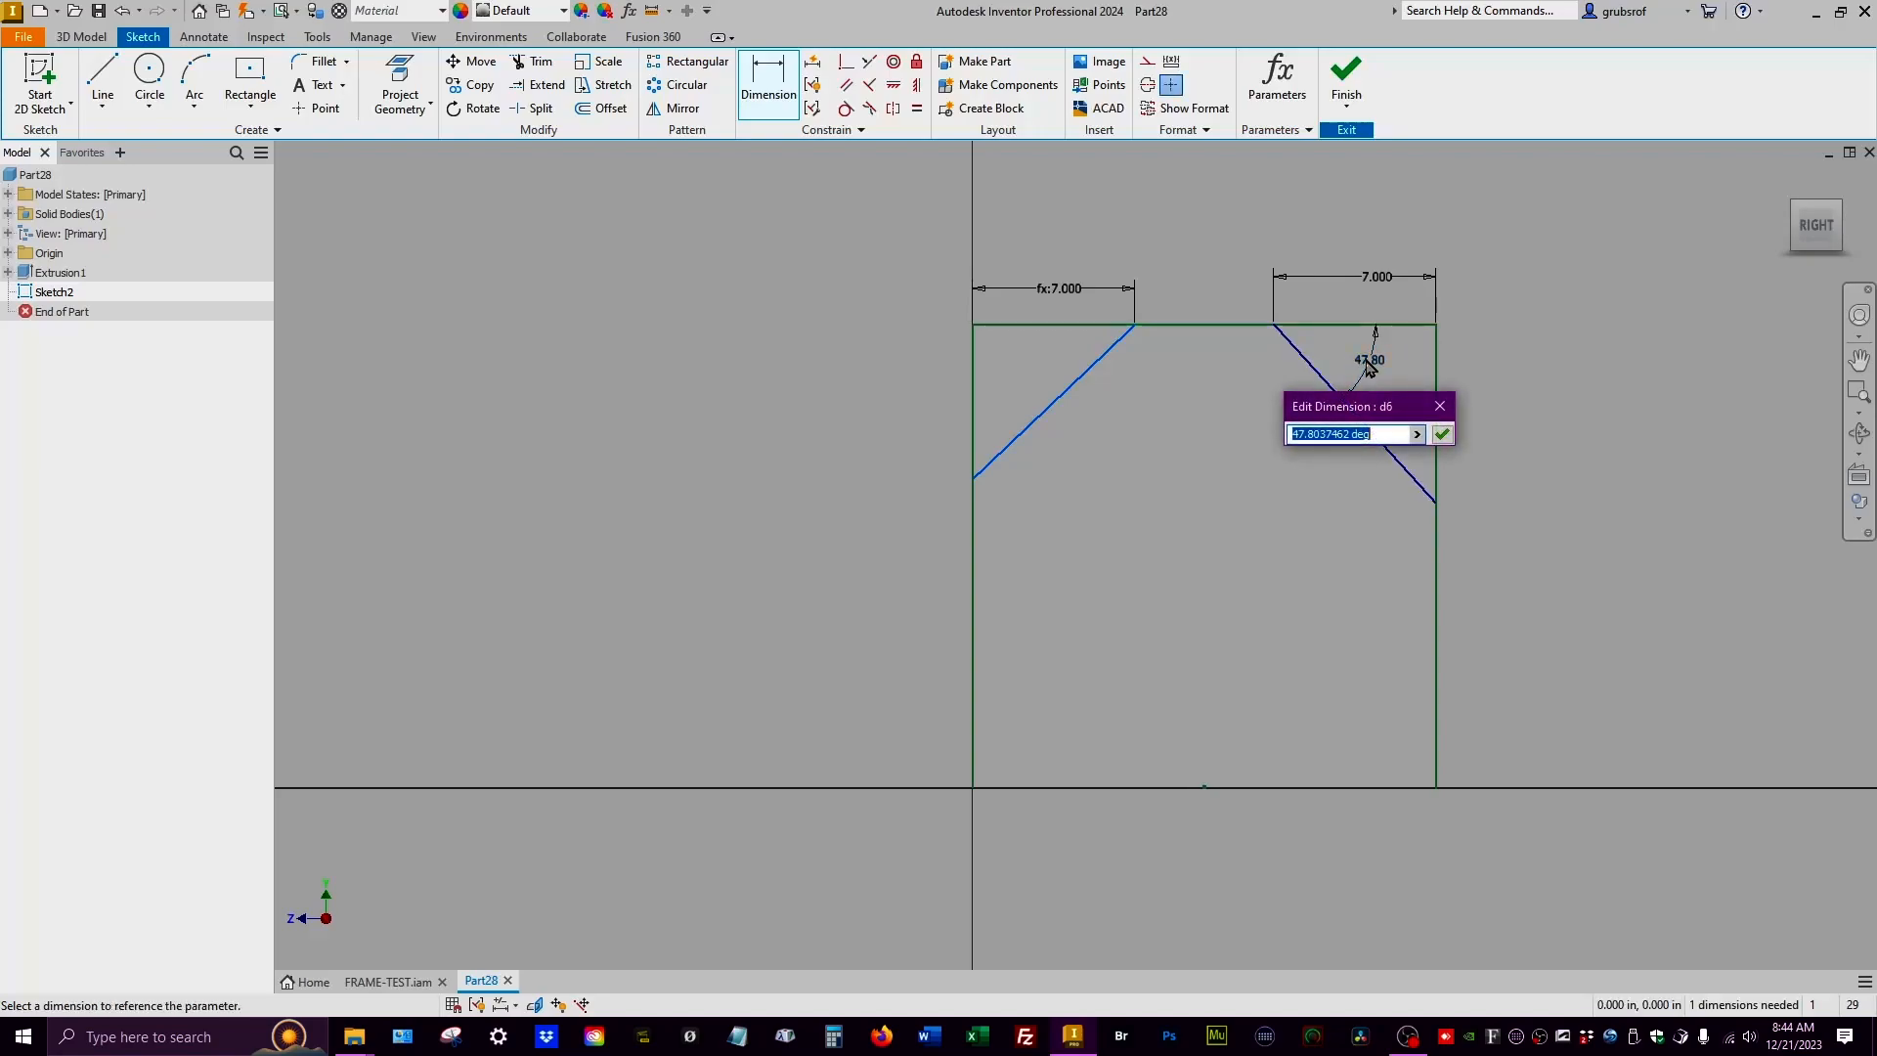
text(45)
click(1442, 434)
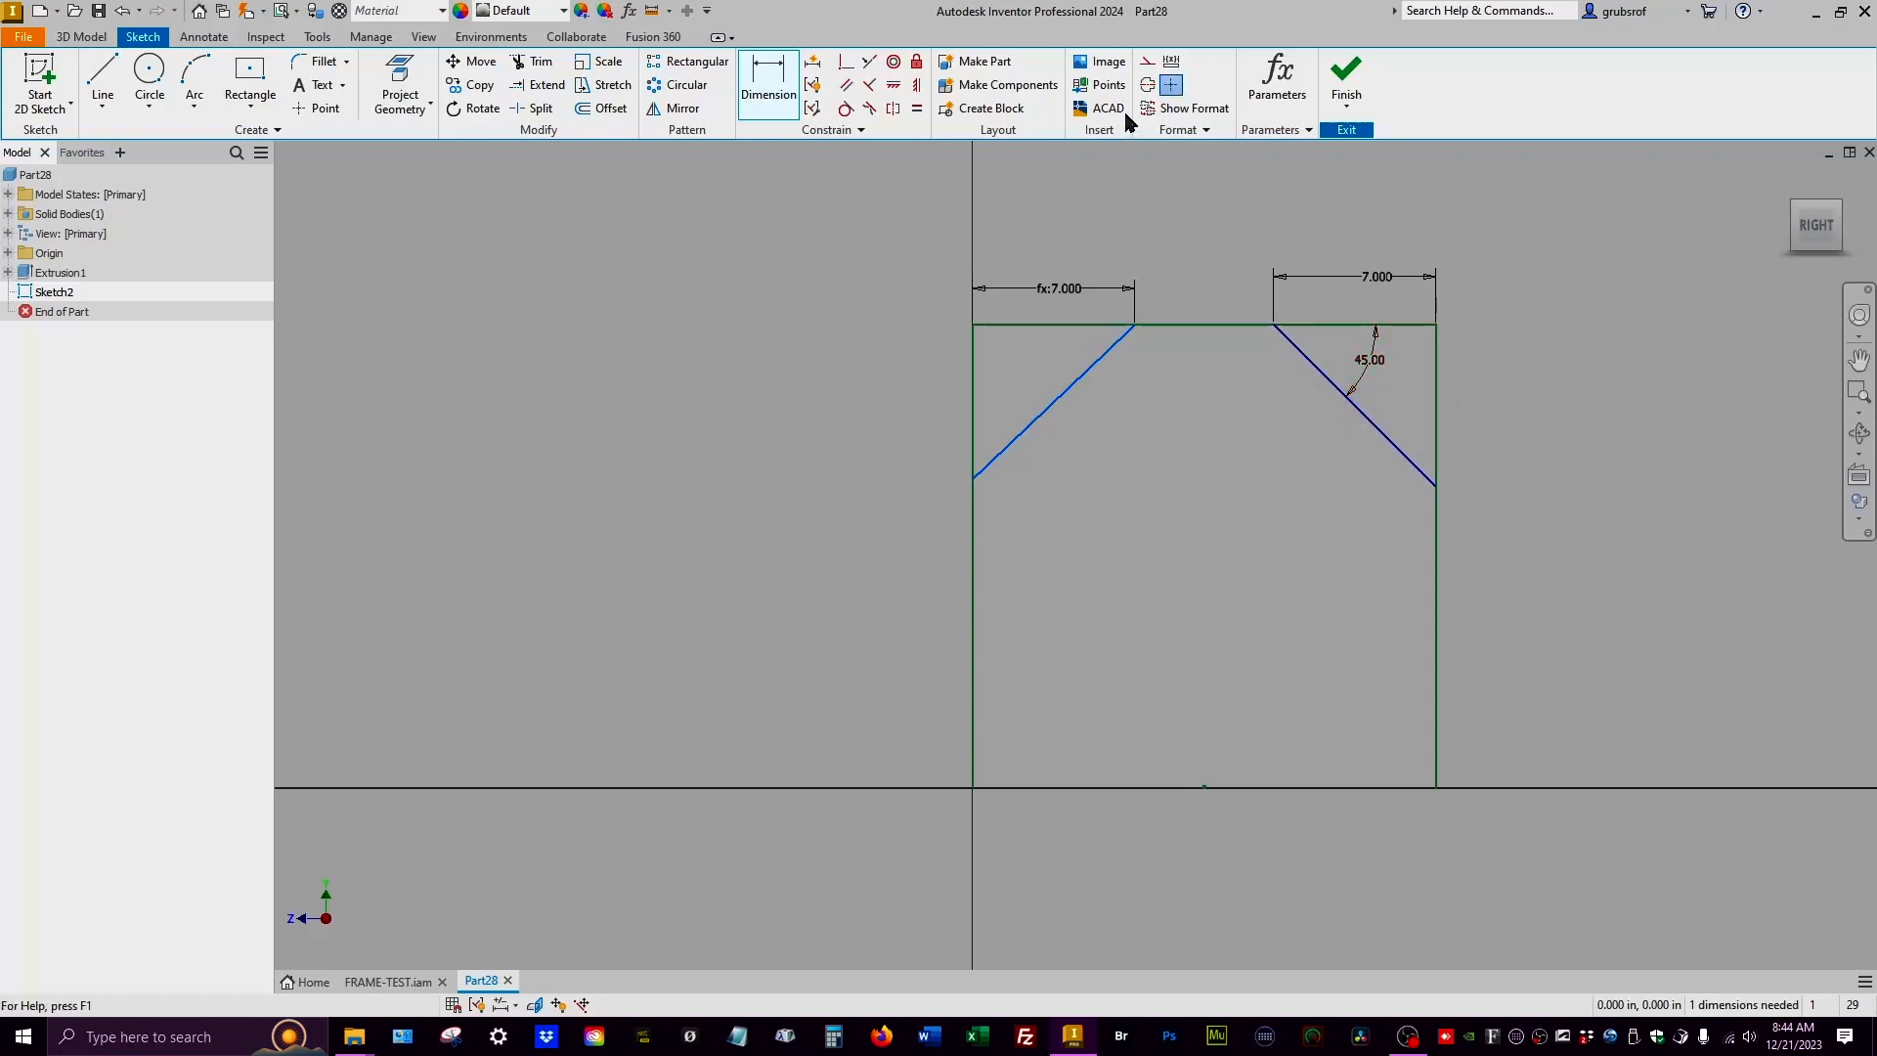
- Apply an Equal constraint to the two diagonal lines and finish the right-face sketch
click(917, 109)
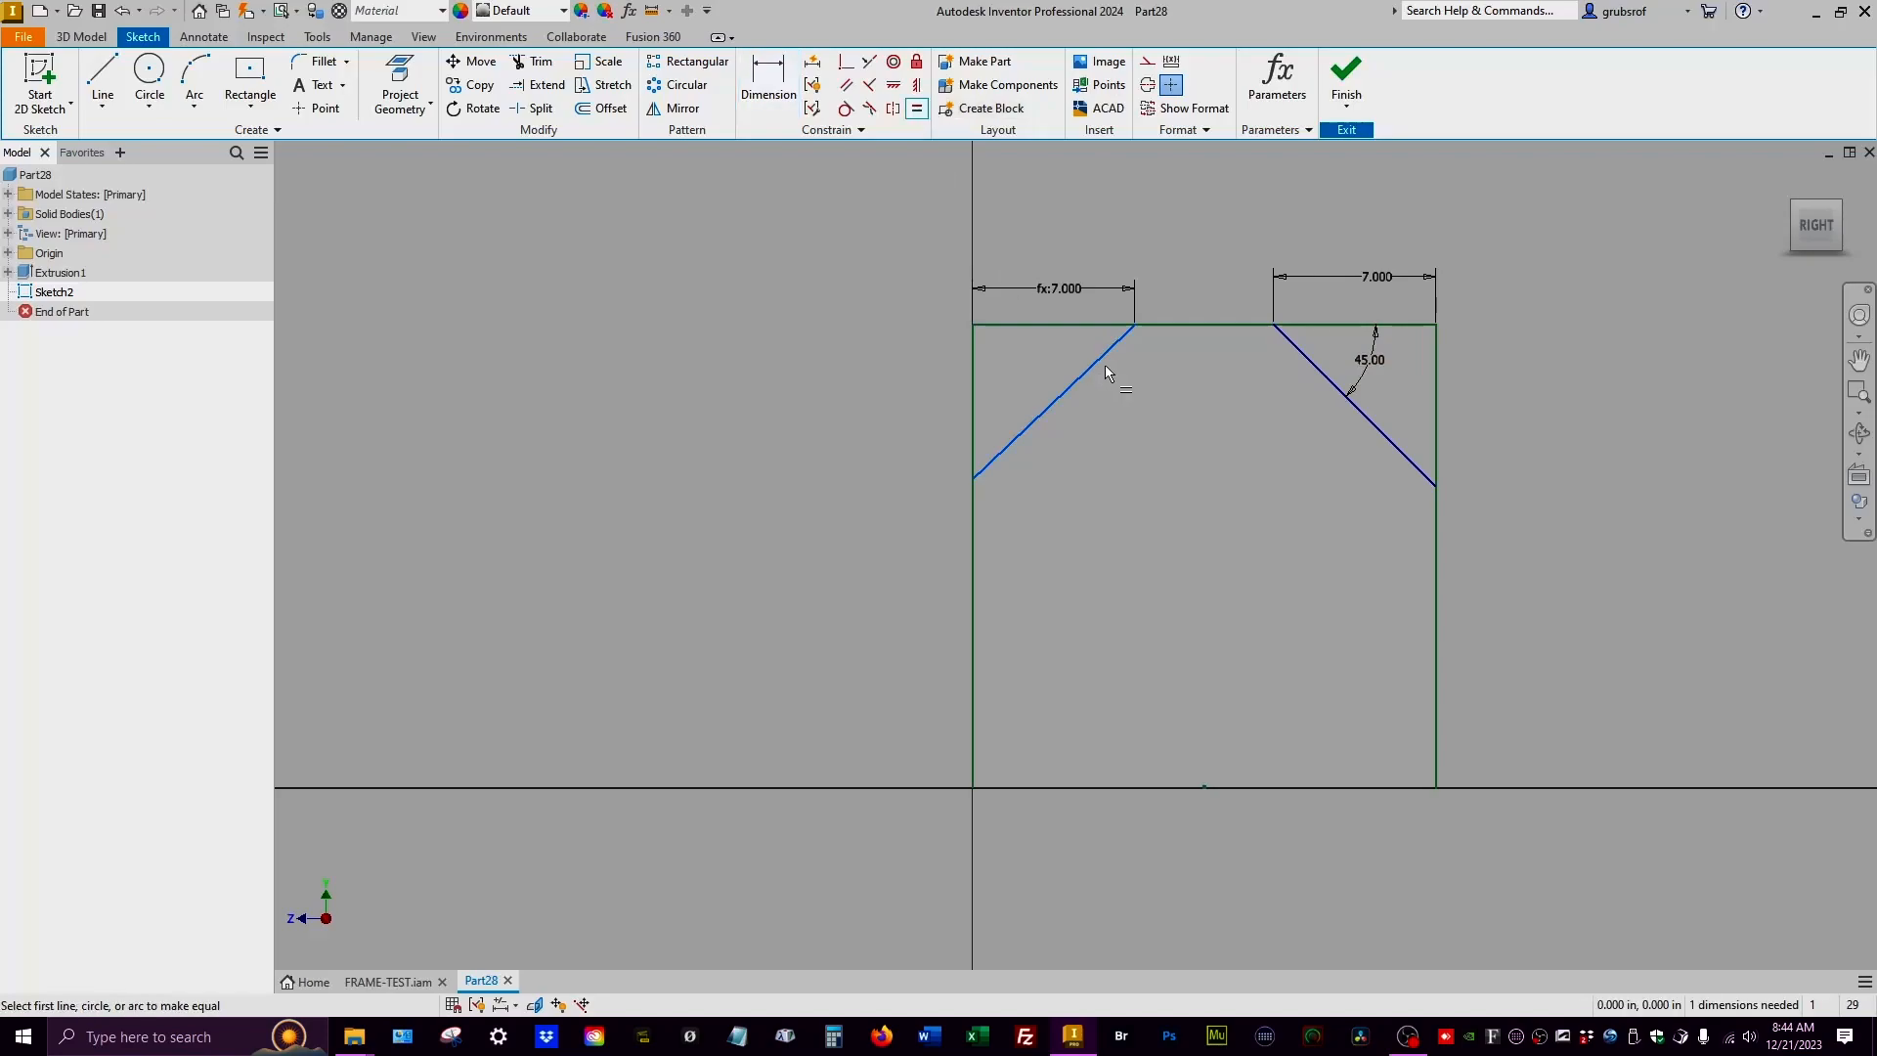
click(1099, 361)
click(1310, 365)
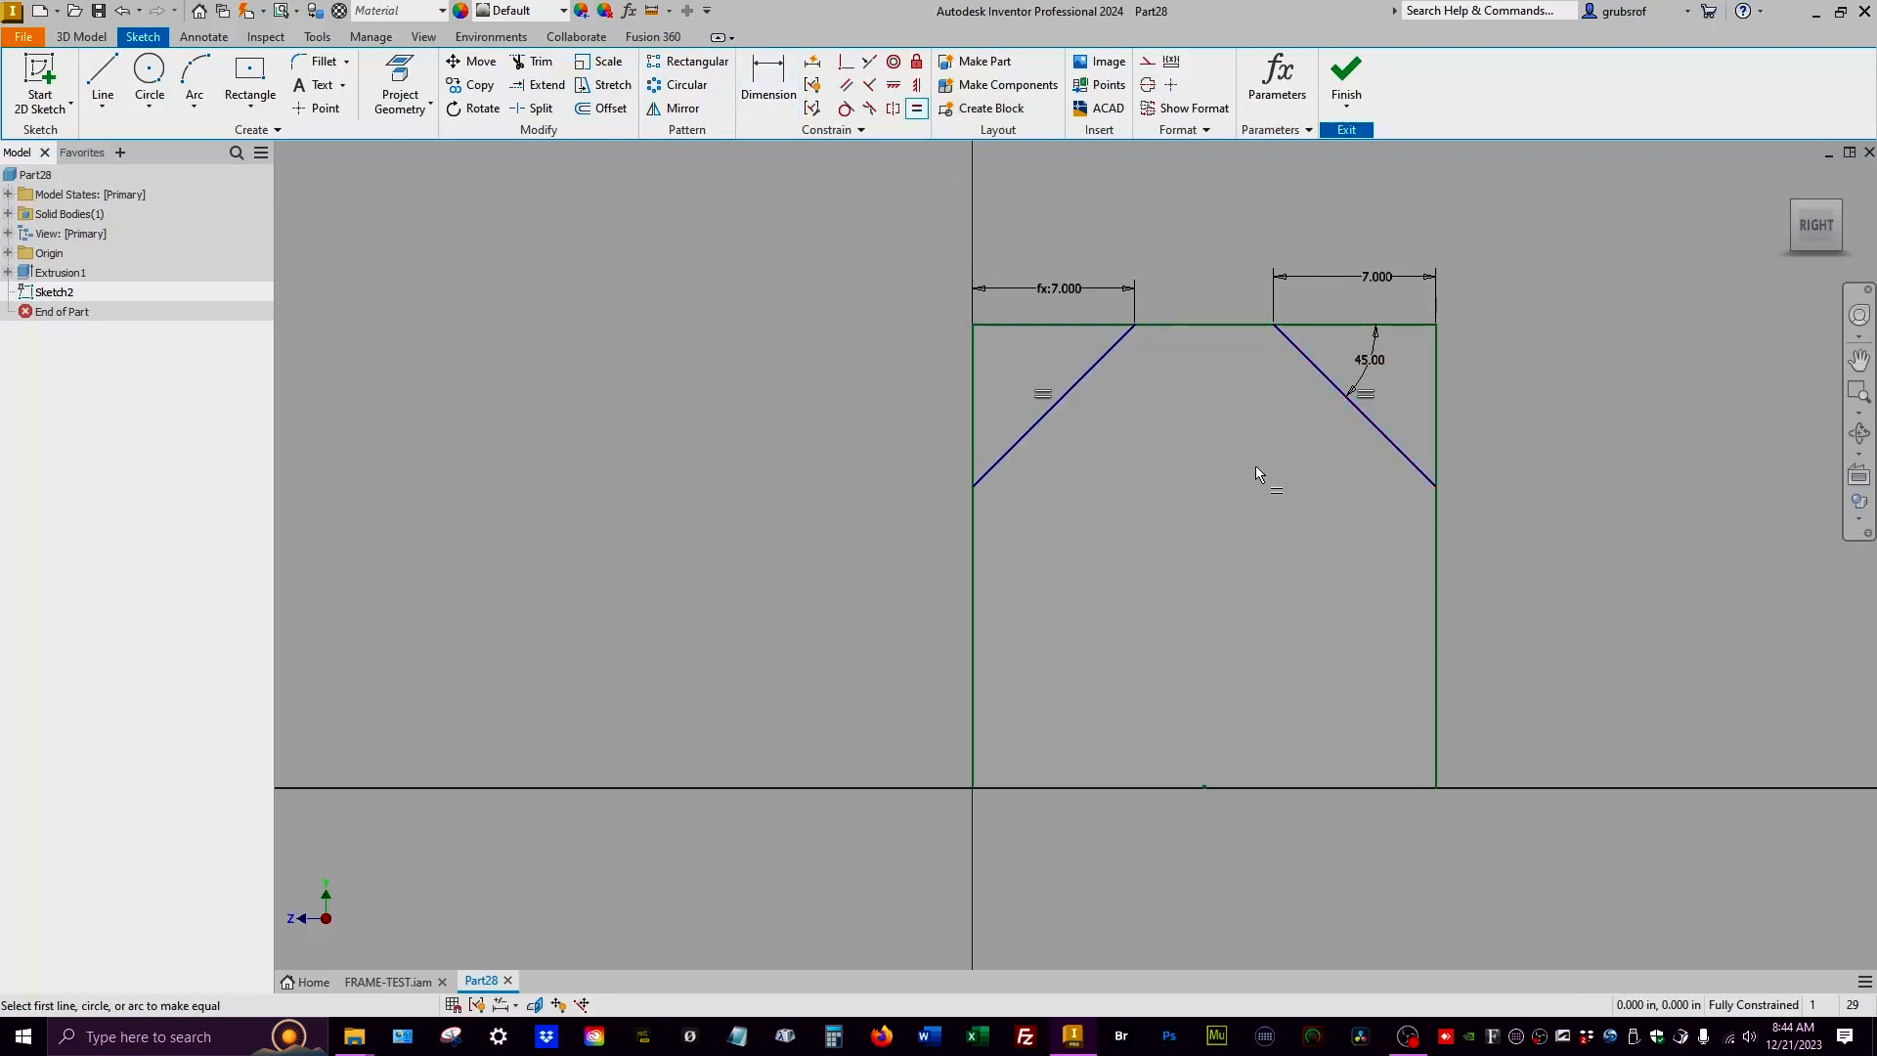
right_click(1261, 430)
click(1282, 437)
click(1346, 88)
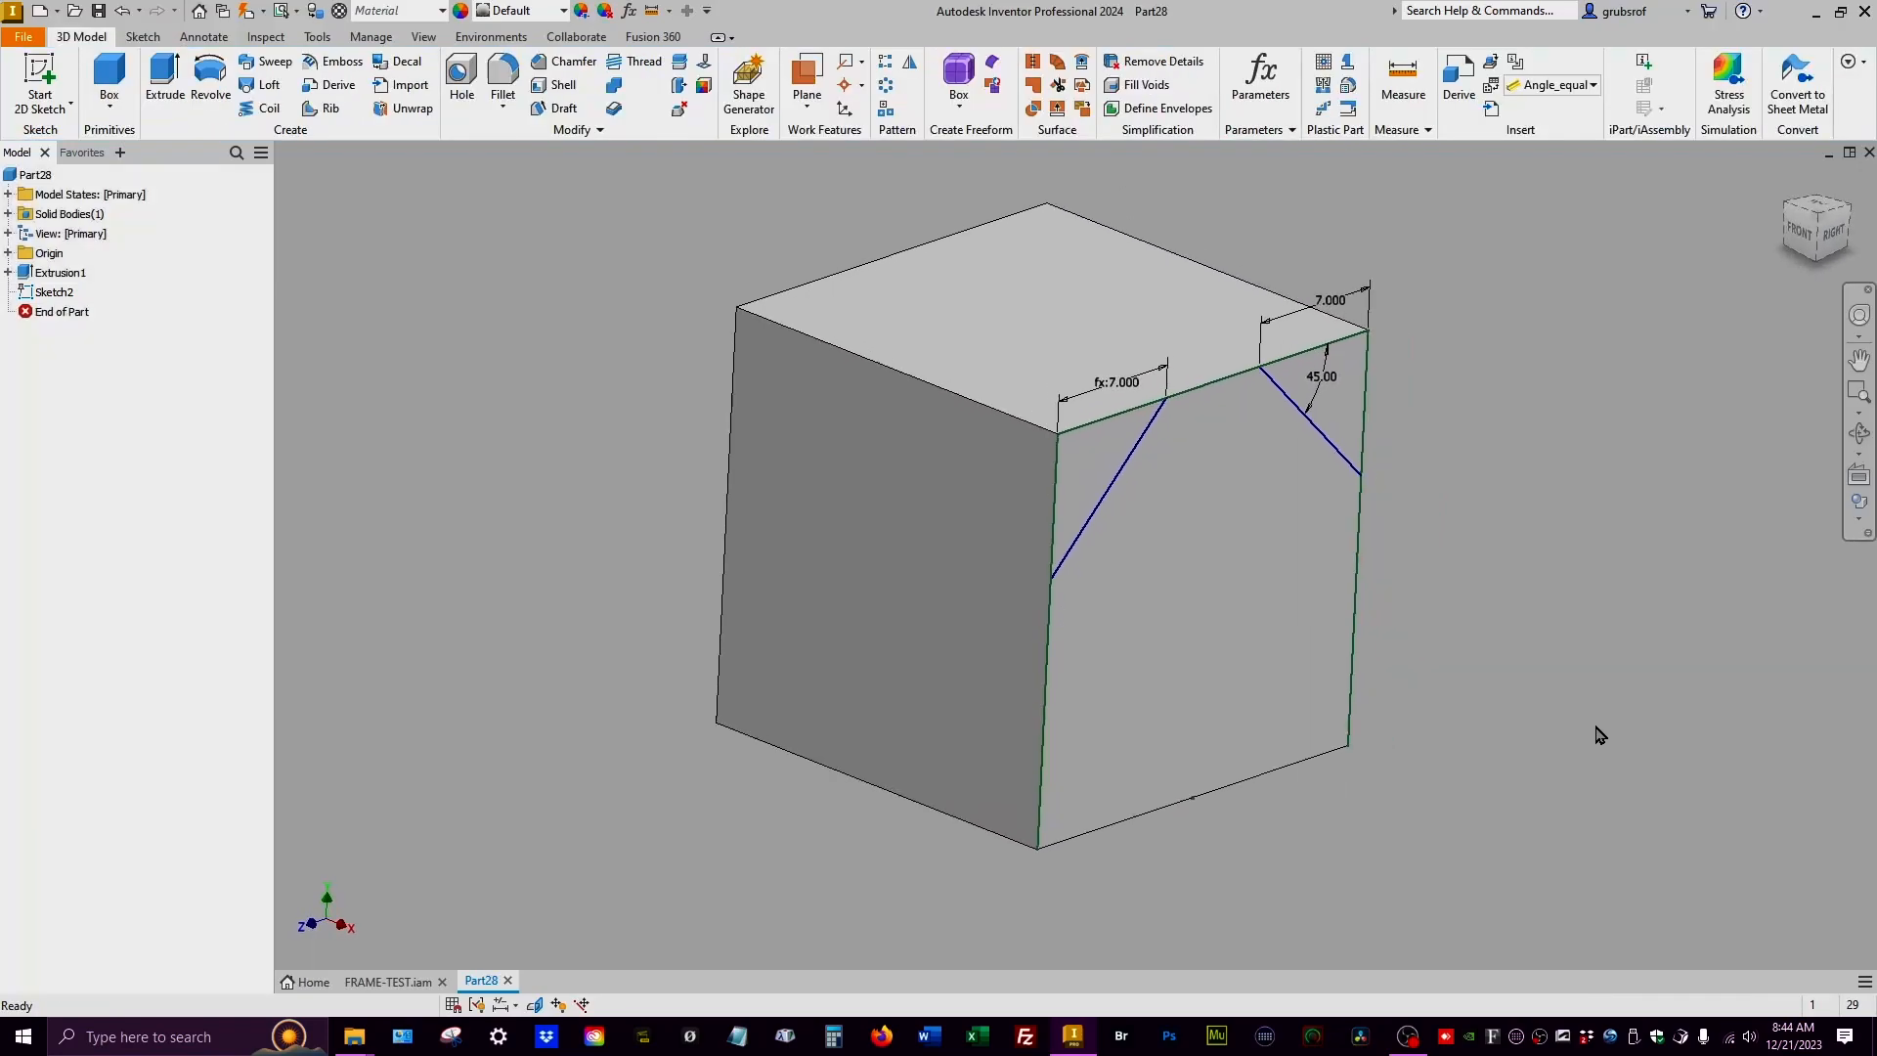
- Start a sketch on the cube's front face and draw diagonal lines across its upper left and upper right corners, between the top and side edges
click(41, 70)
click(1007, 633)
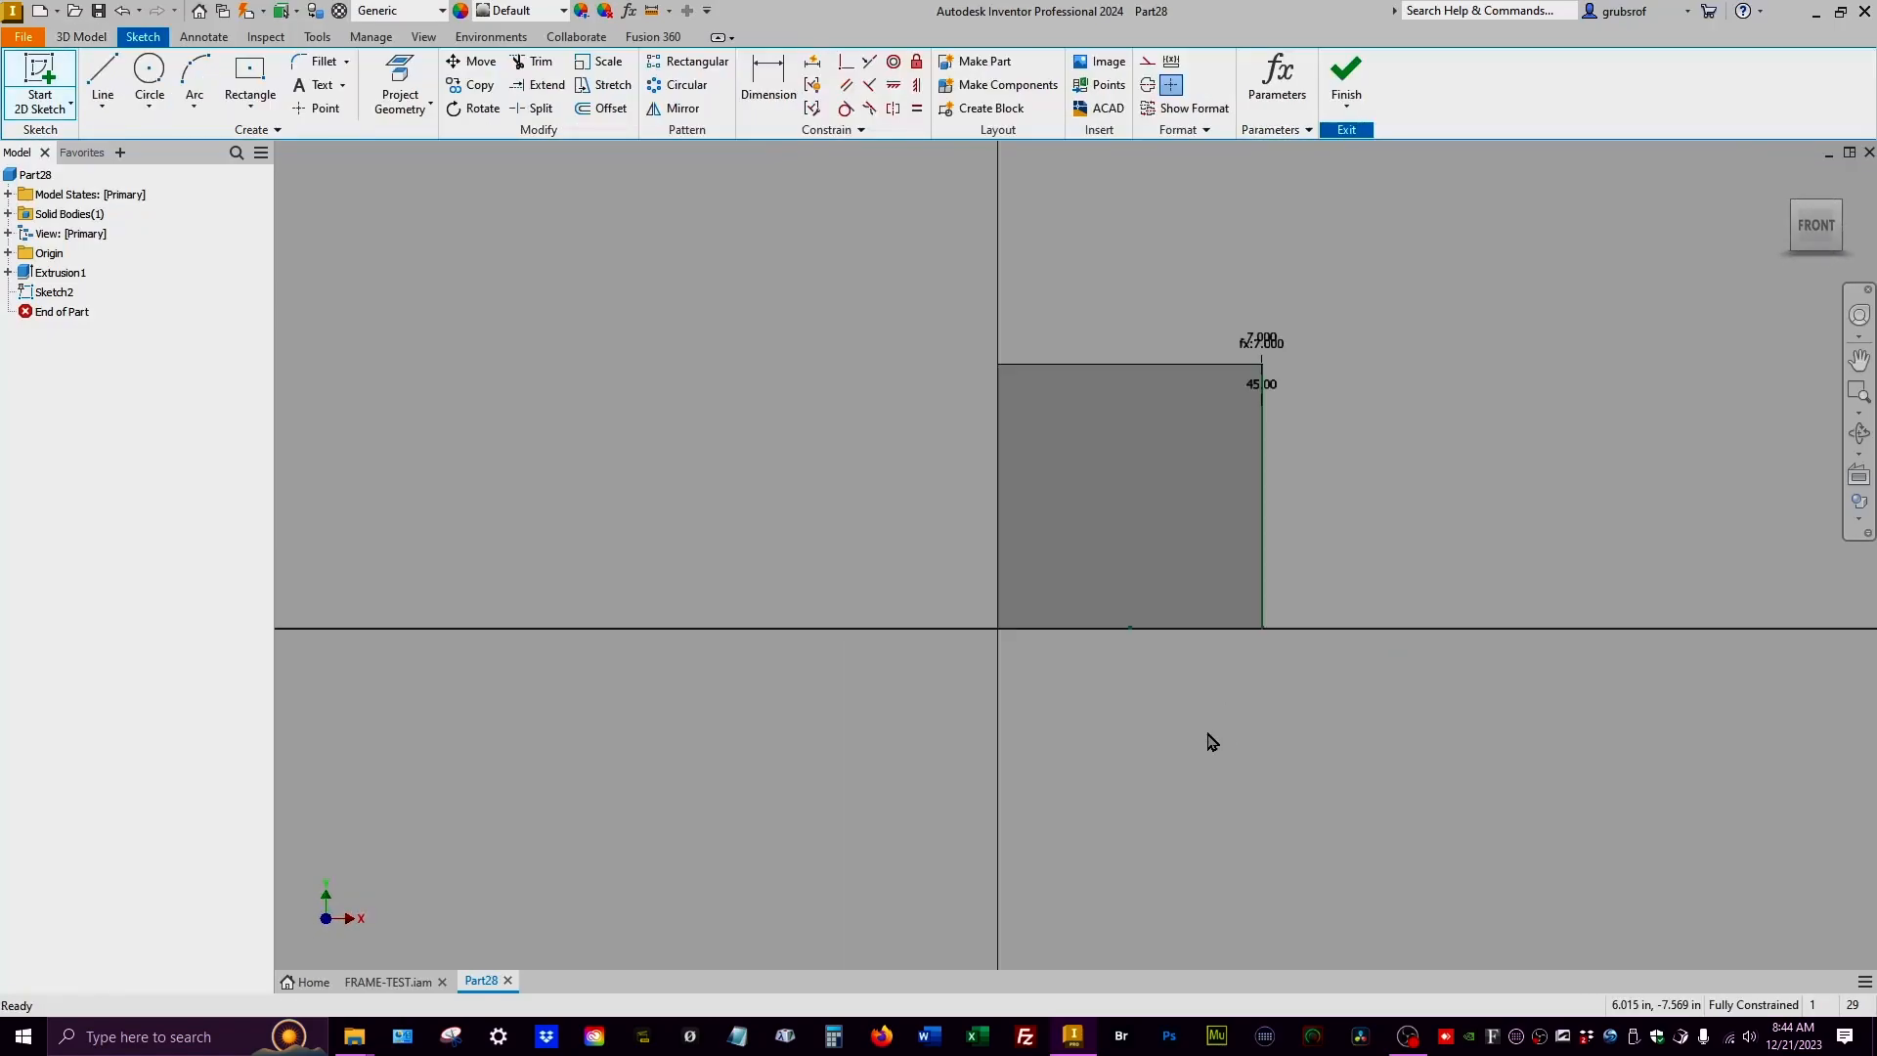
scroll(1083, 356, up, 5)
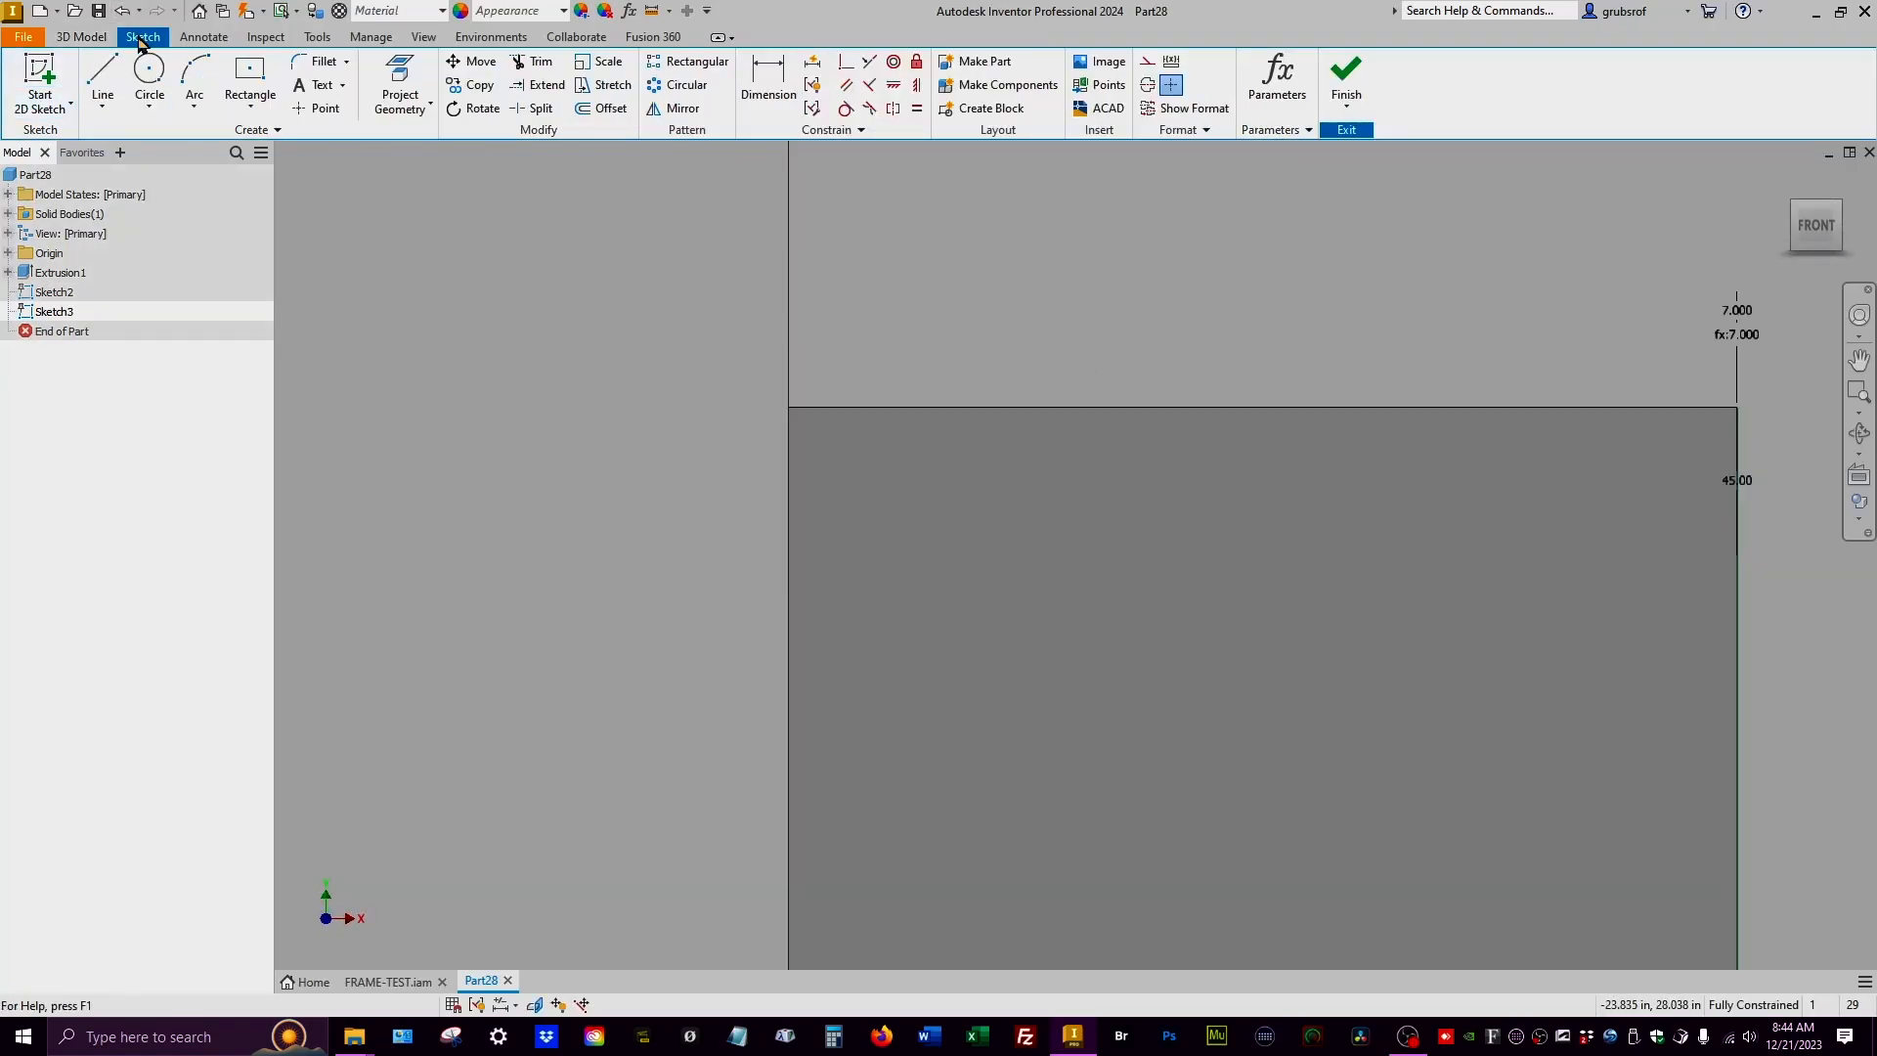
click(102, 77)
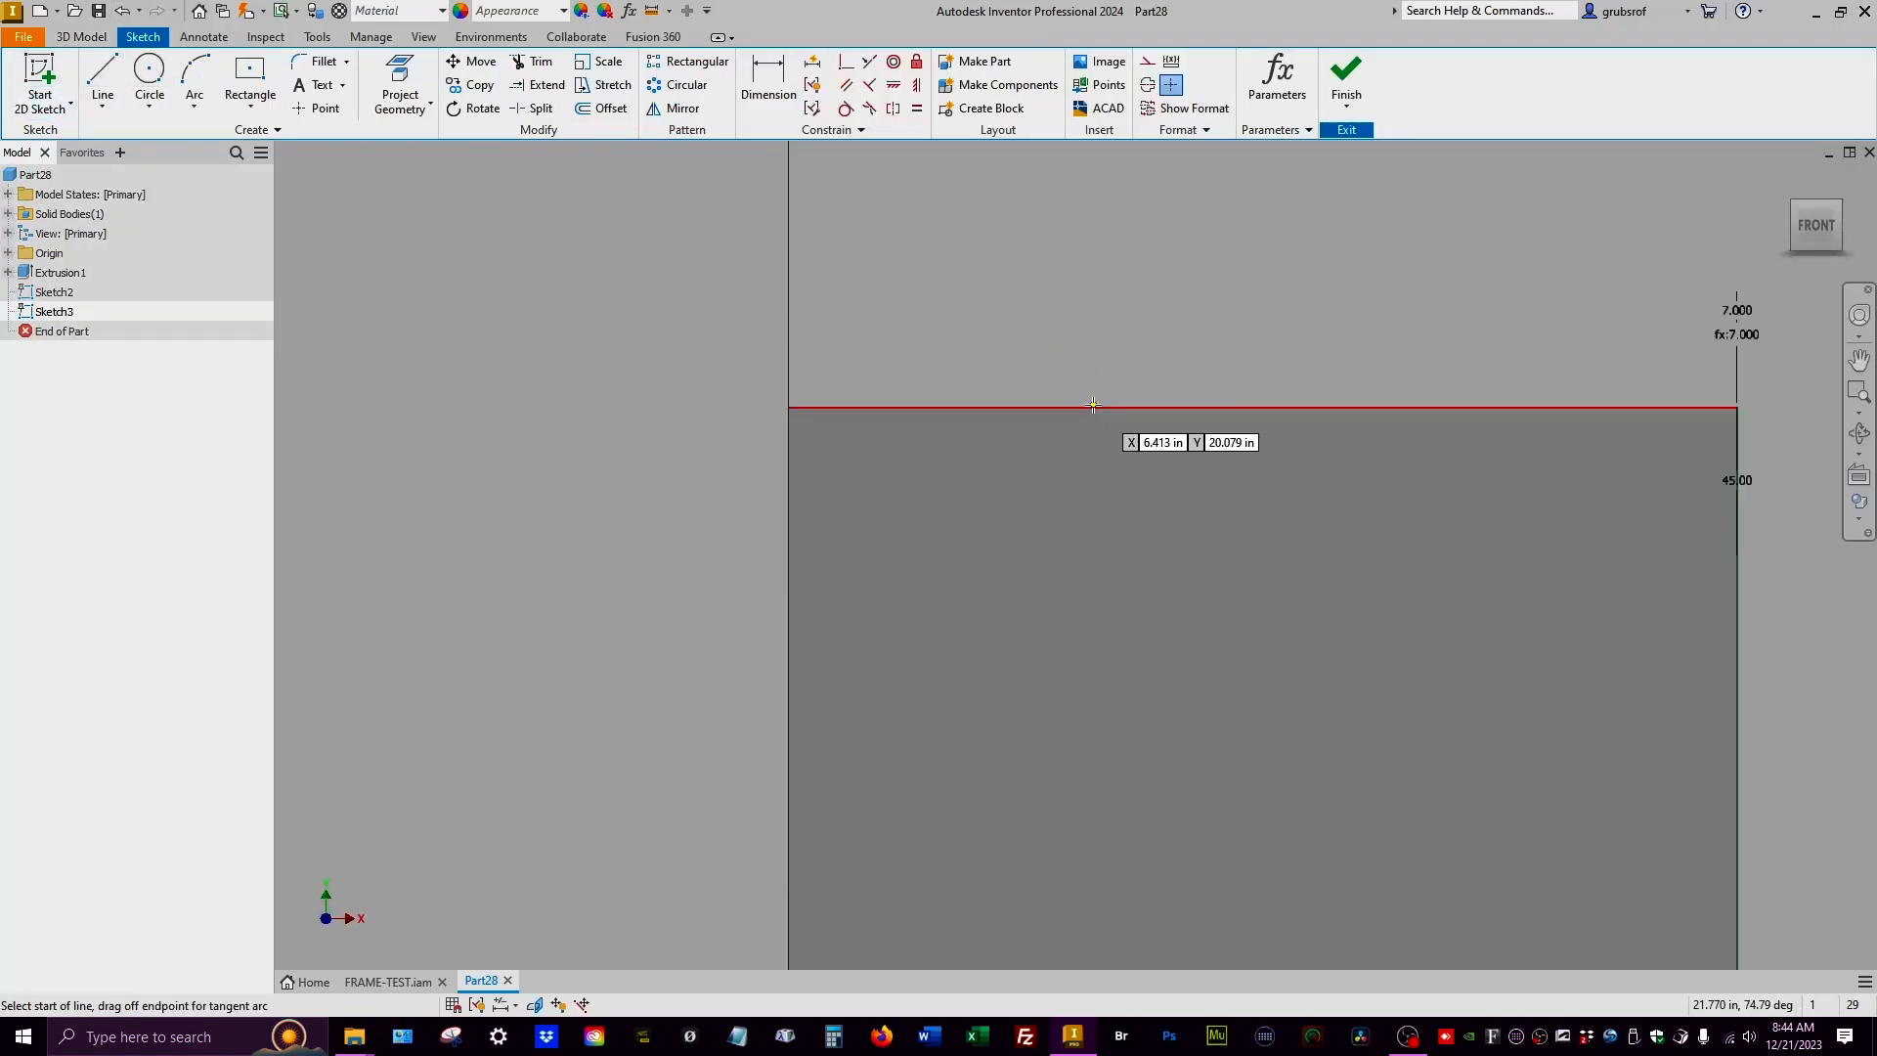
click(1102, 409)
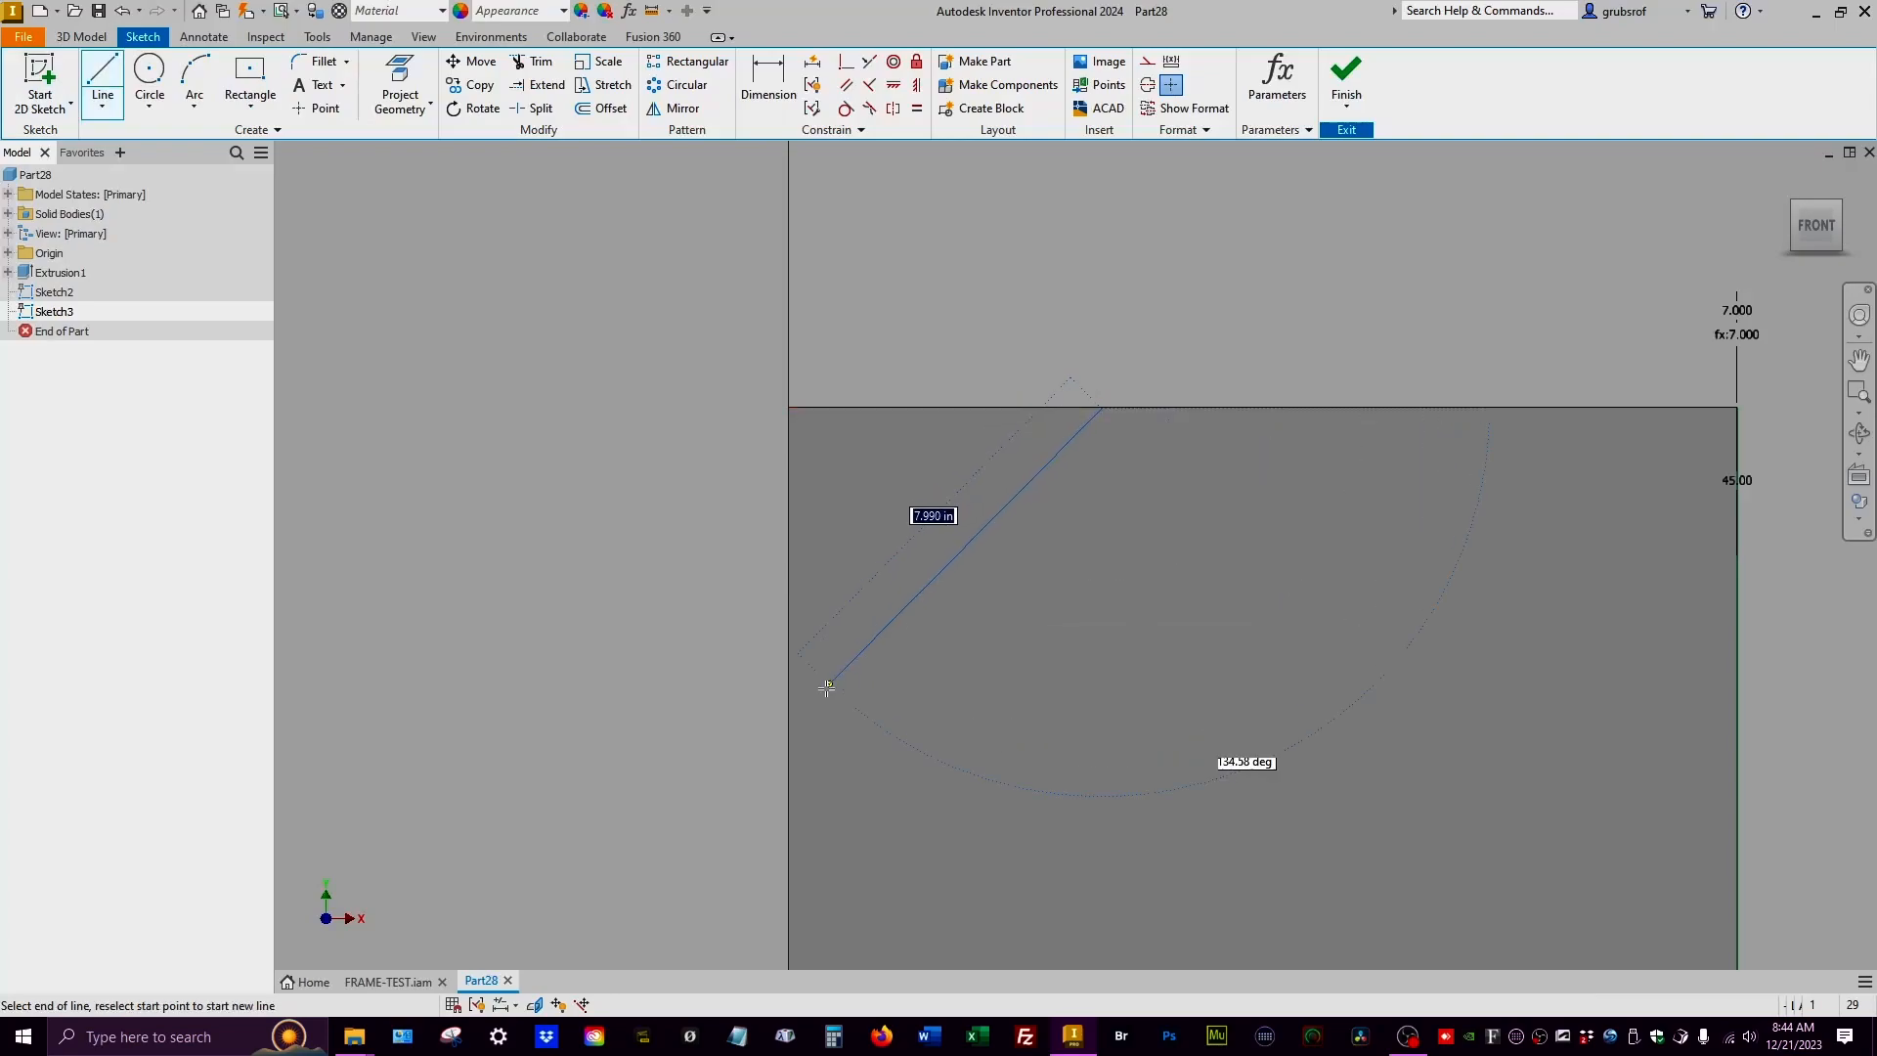
double_click(789, 723)
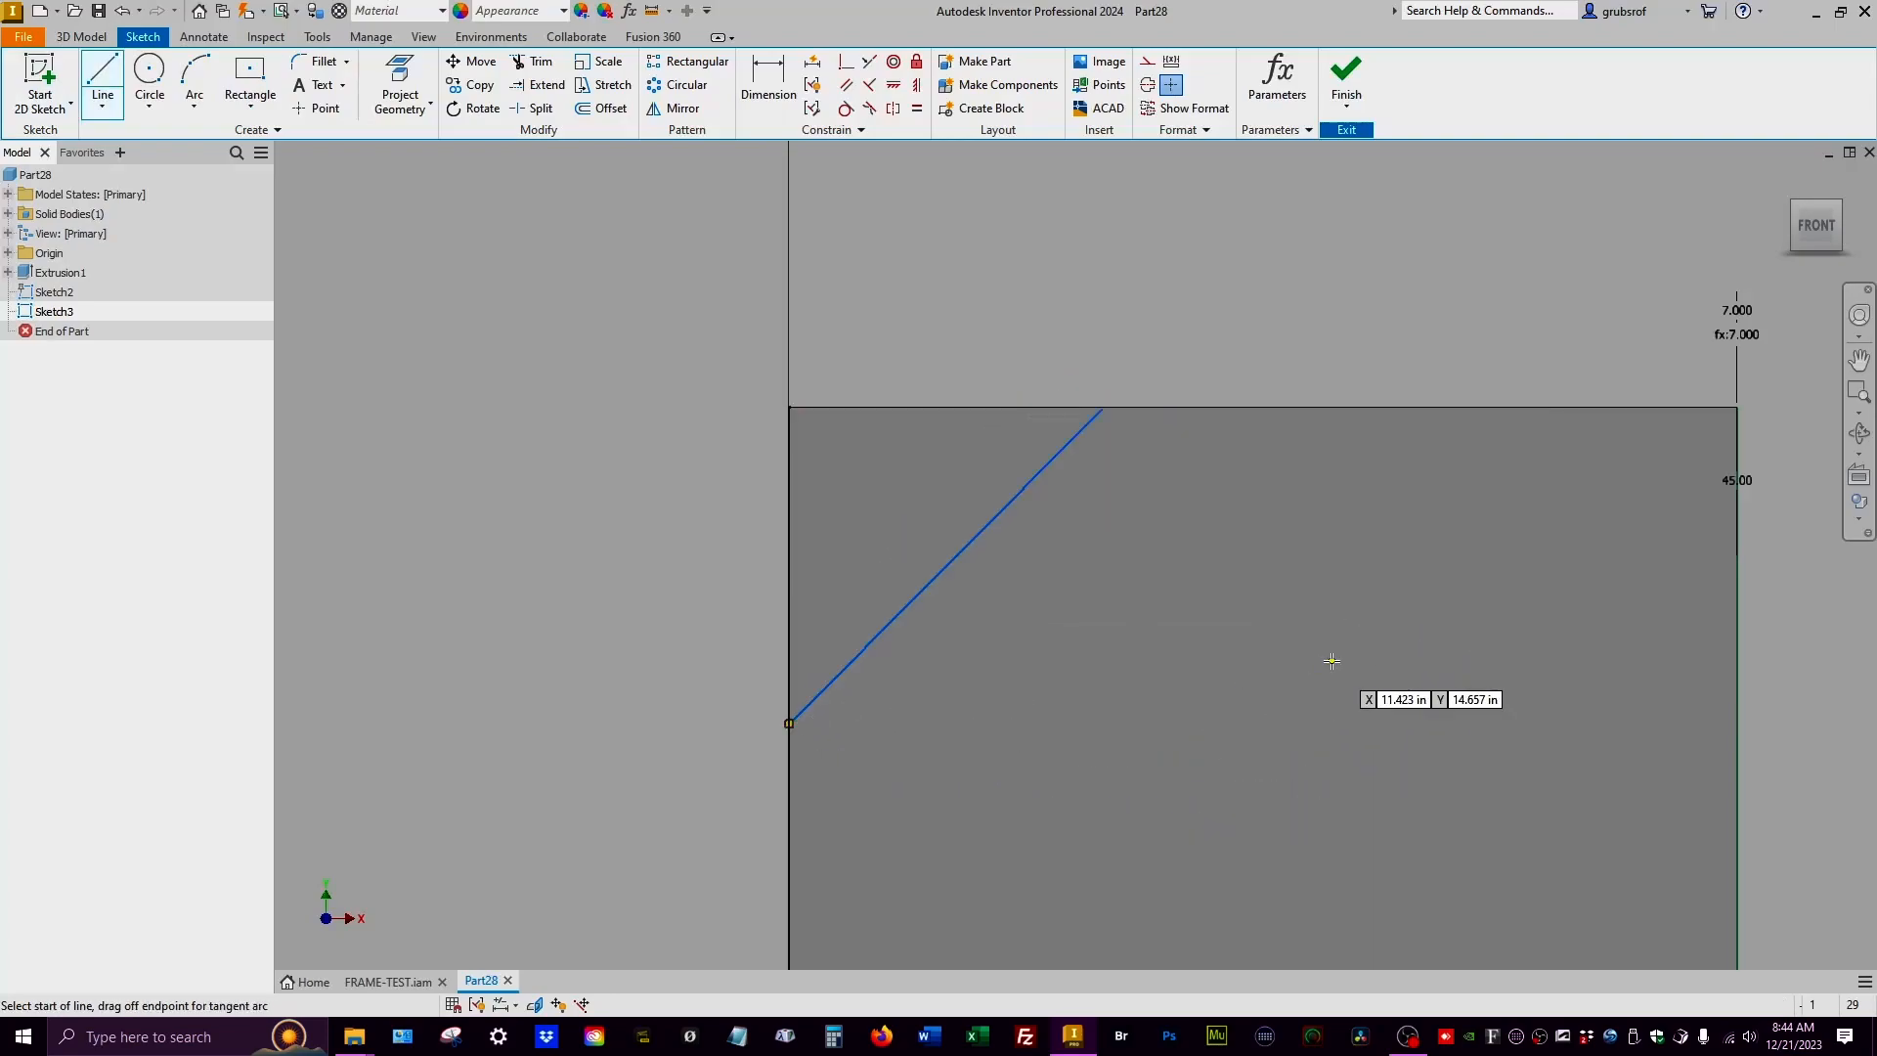
click(1486, 409)
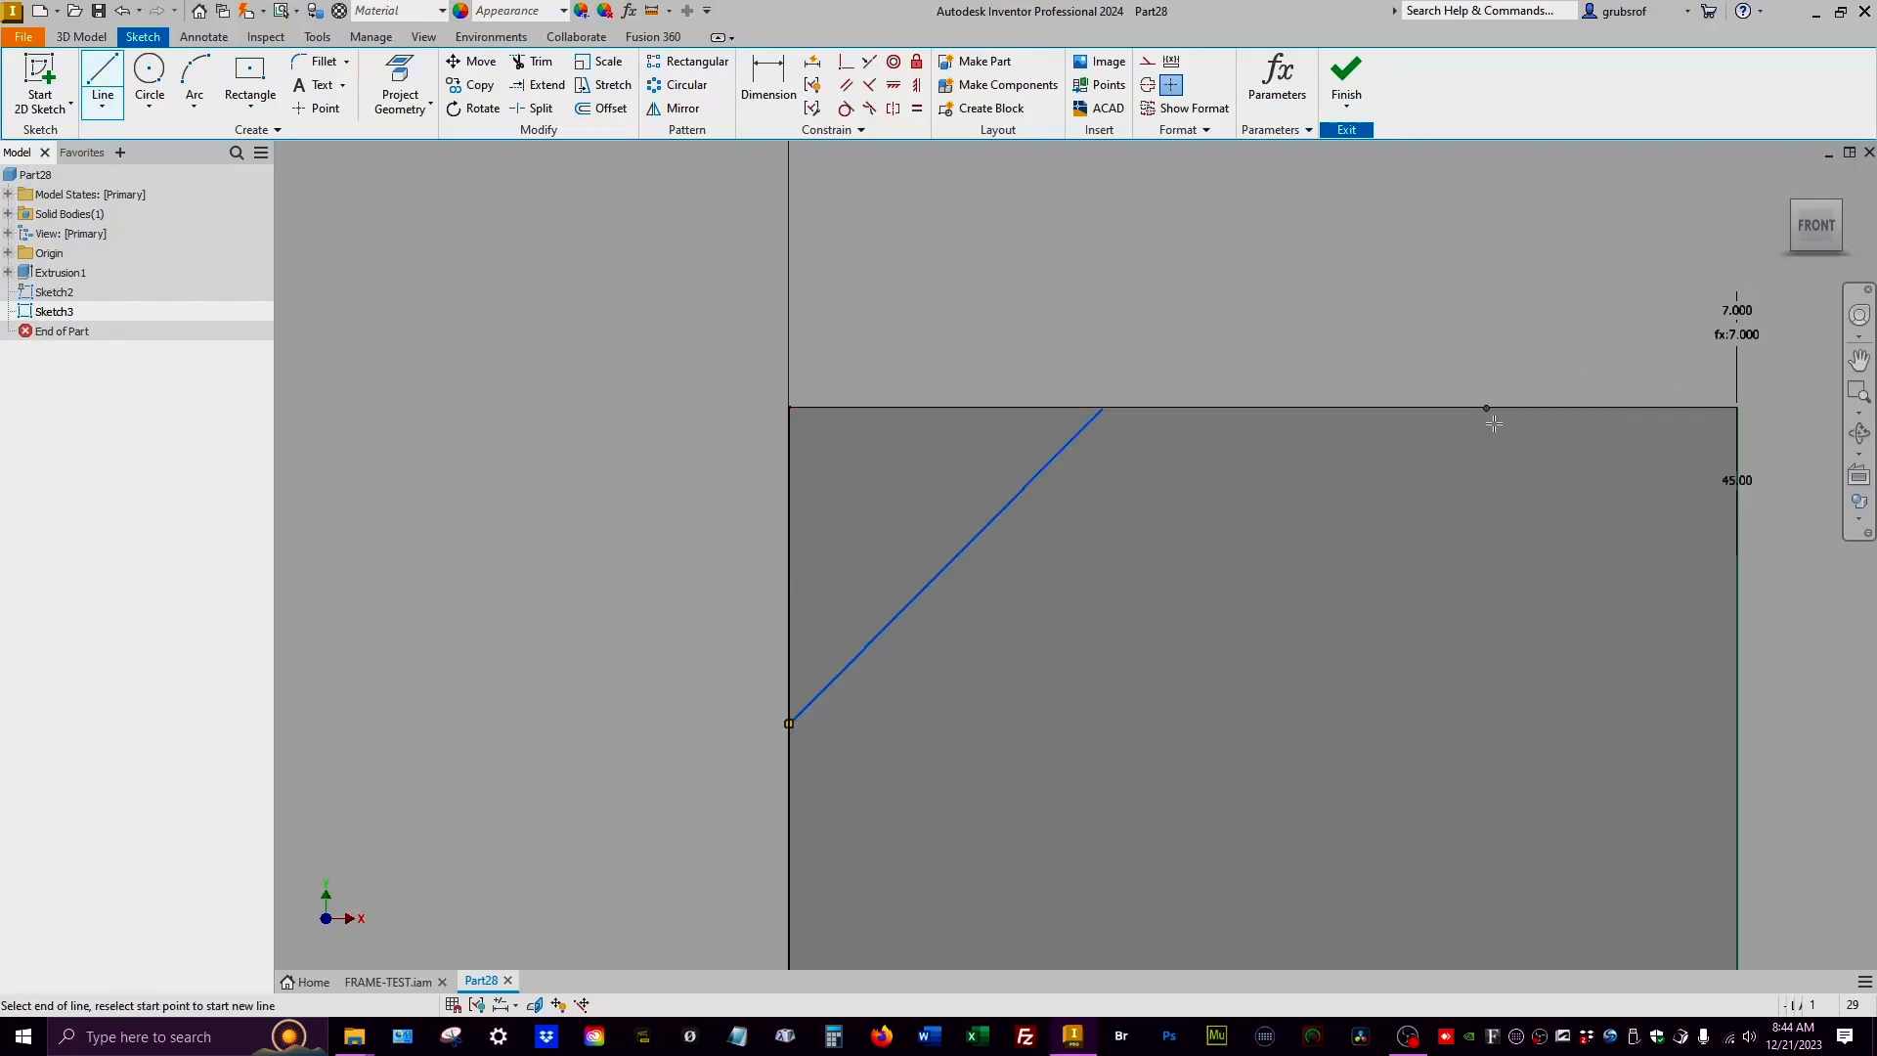
click(1733, 701)
right_click(1408, 586)
click(1466, 599)
- Pull both diagonals to check their attachment and make their upper endpoints coincident with the front face's top edge
drag(1533, 480, 1501, 515)
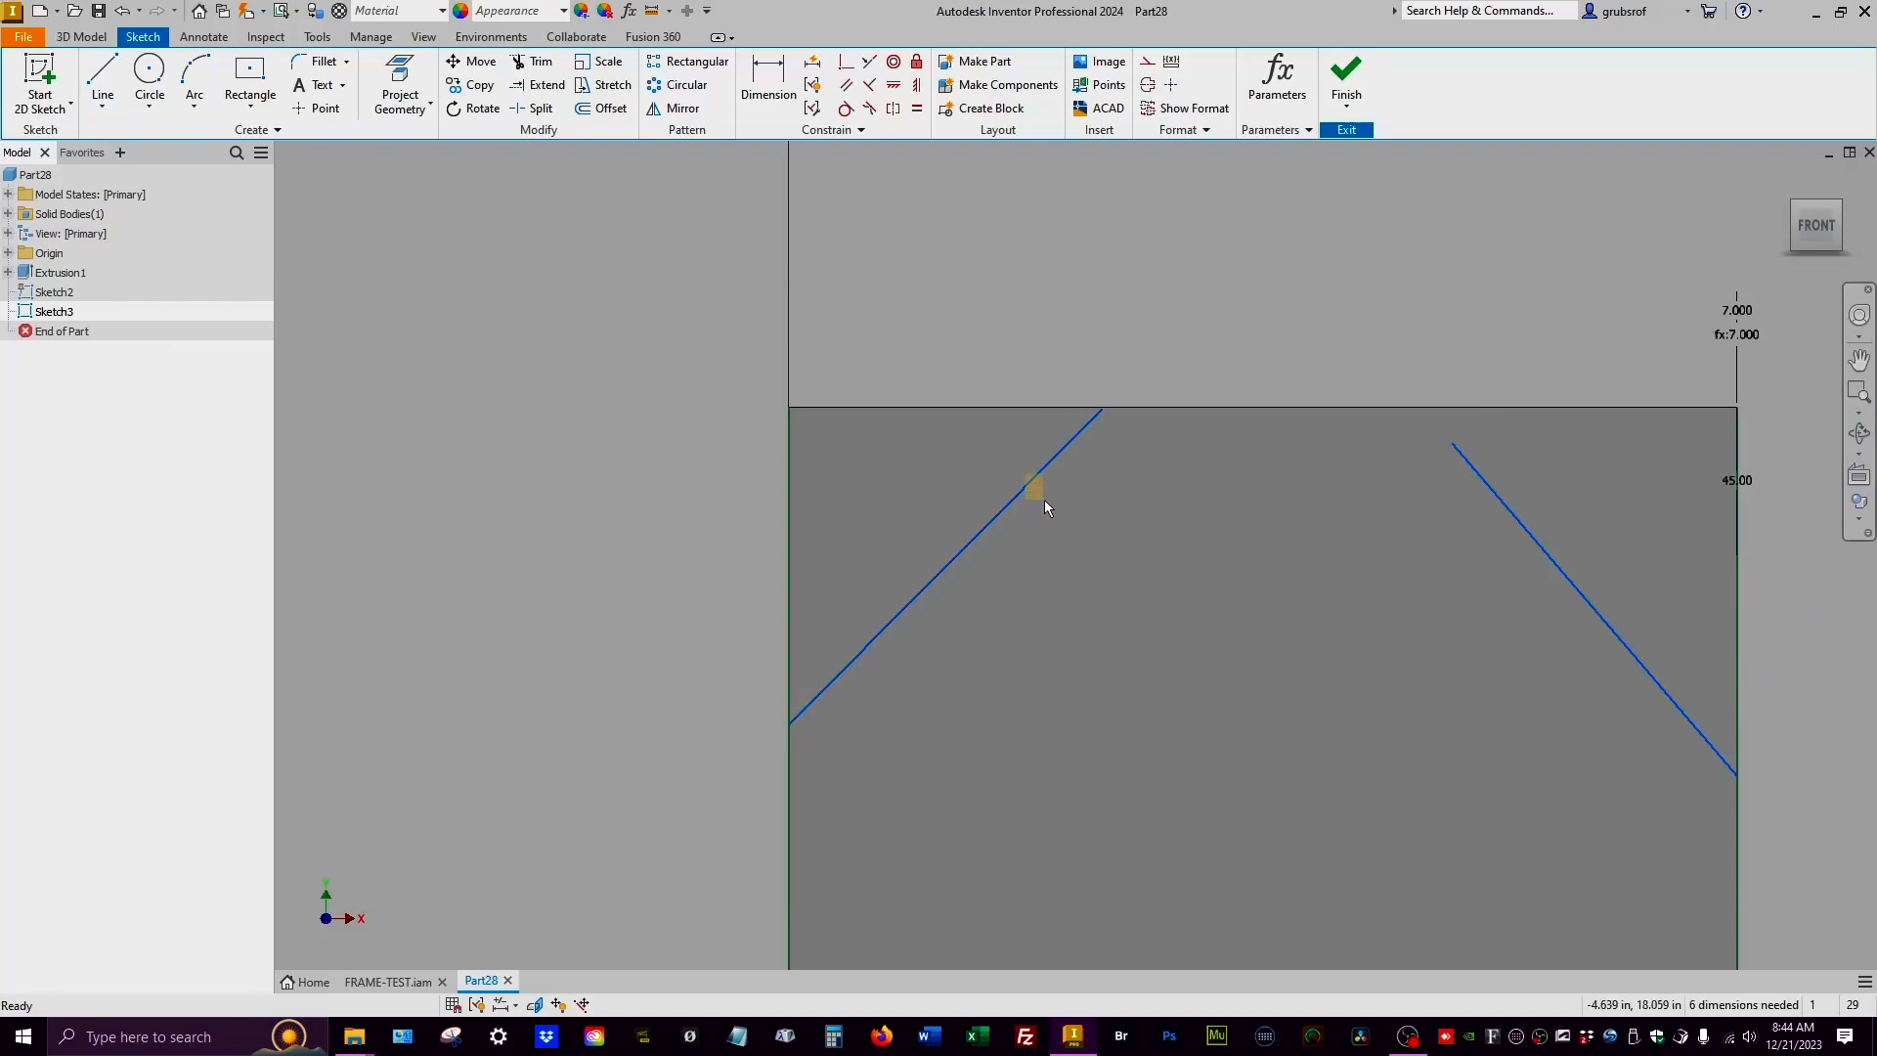
drag(1029, 484, 1051, 522)
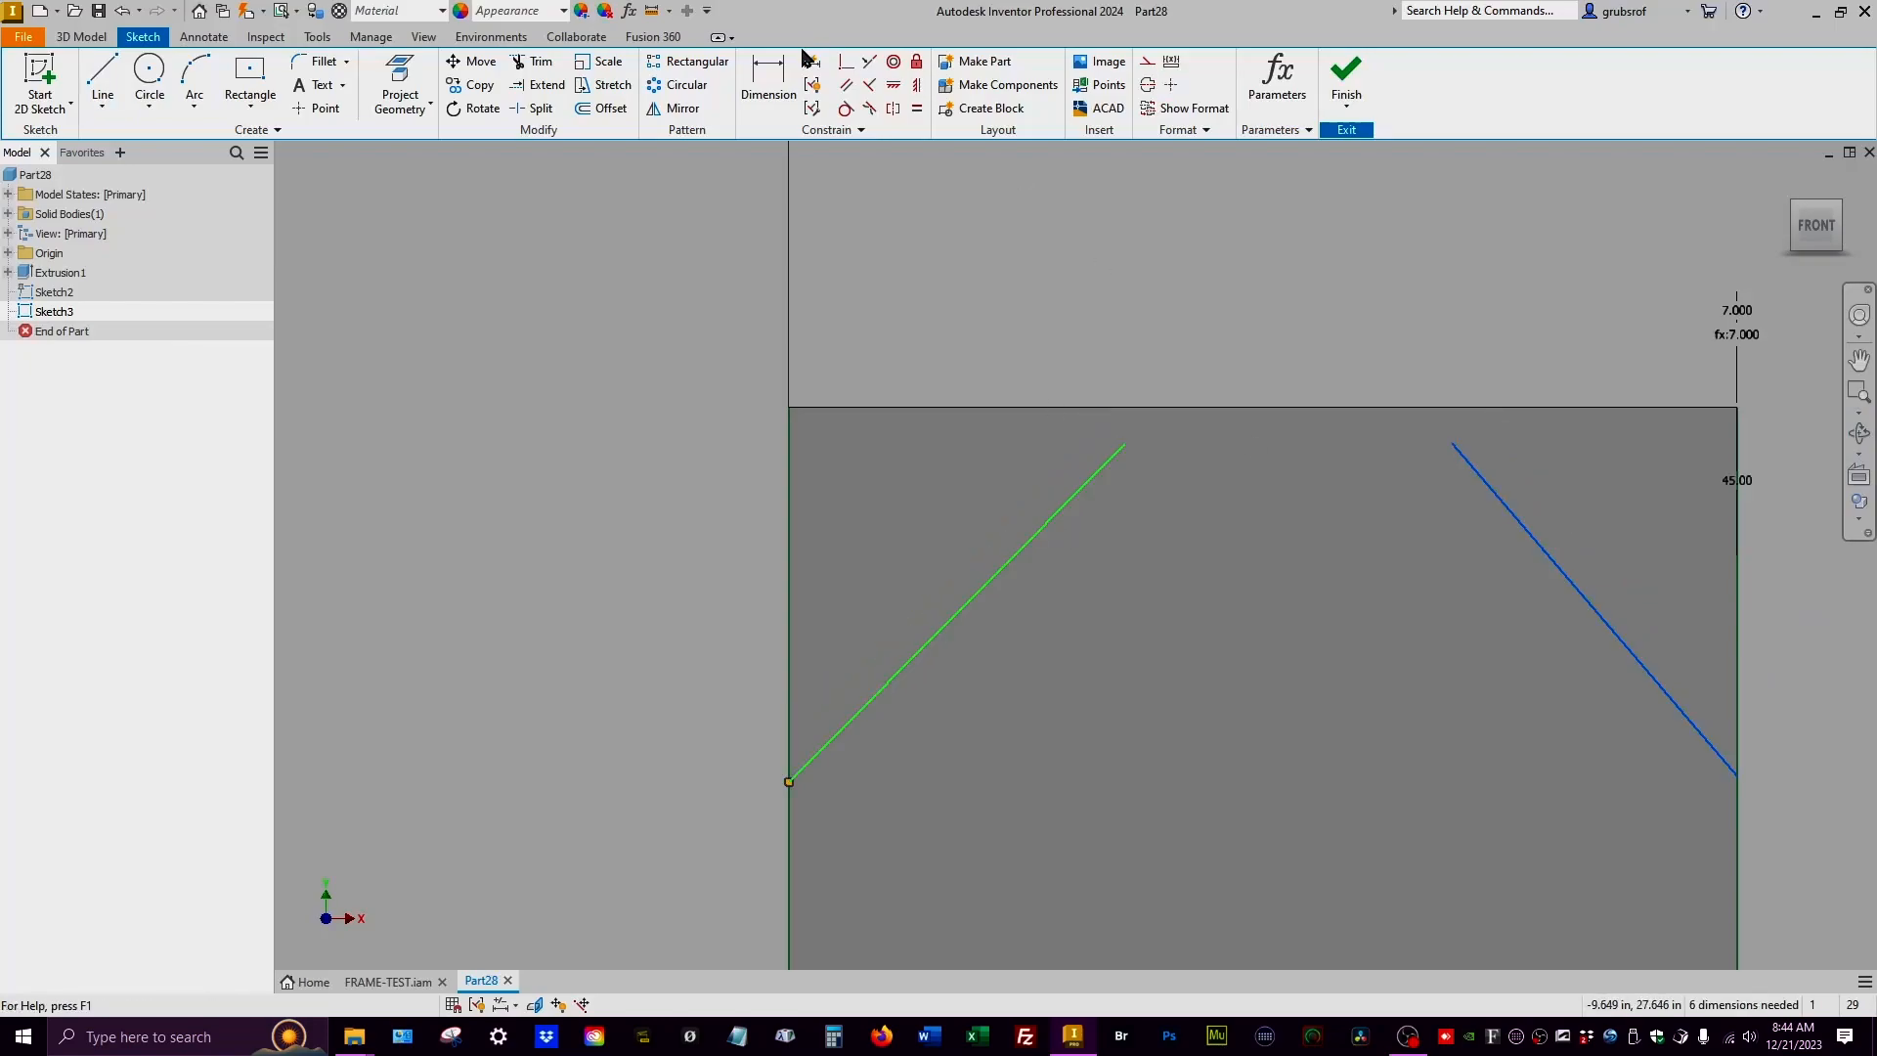
click(845, 66)
click(1126, 446)
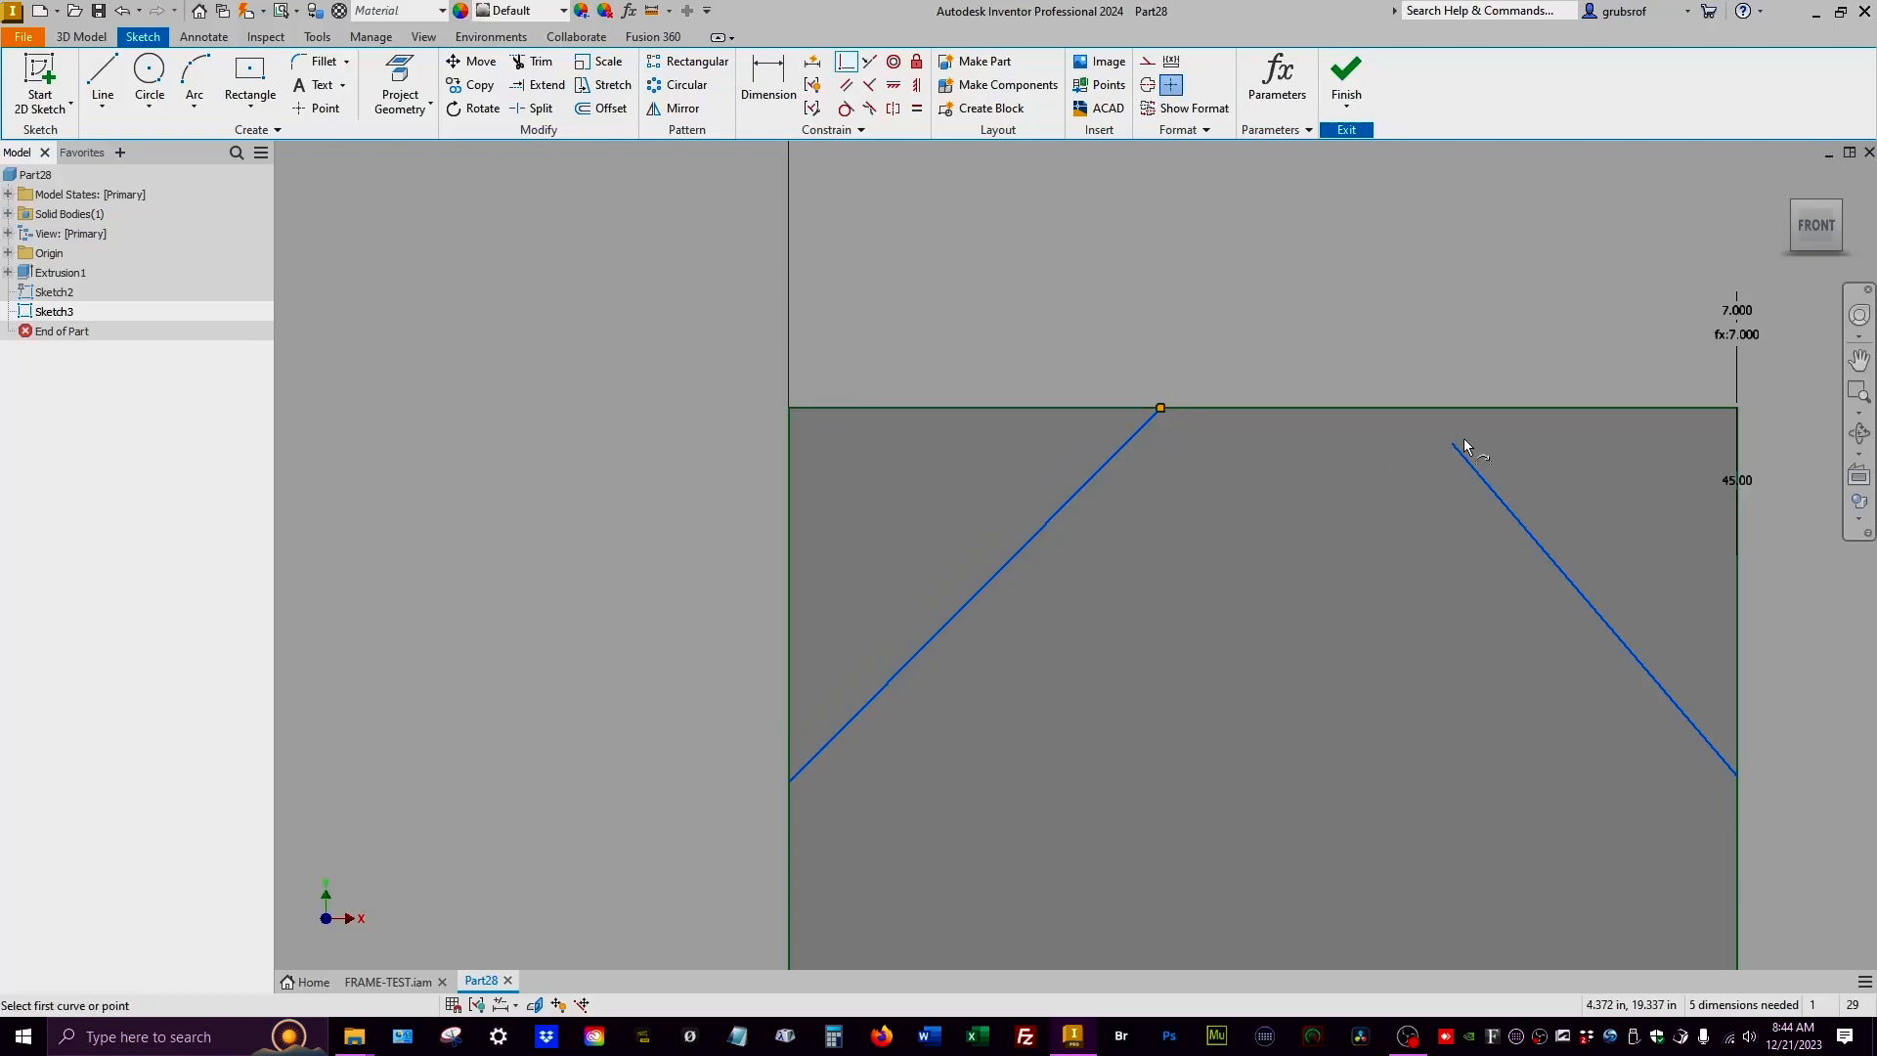
click(1447, 409)
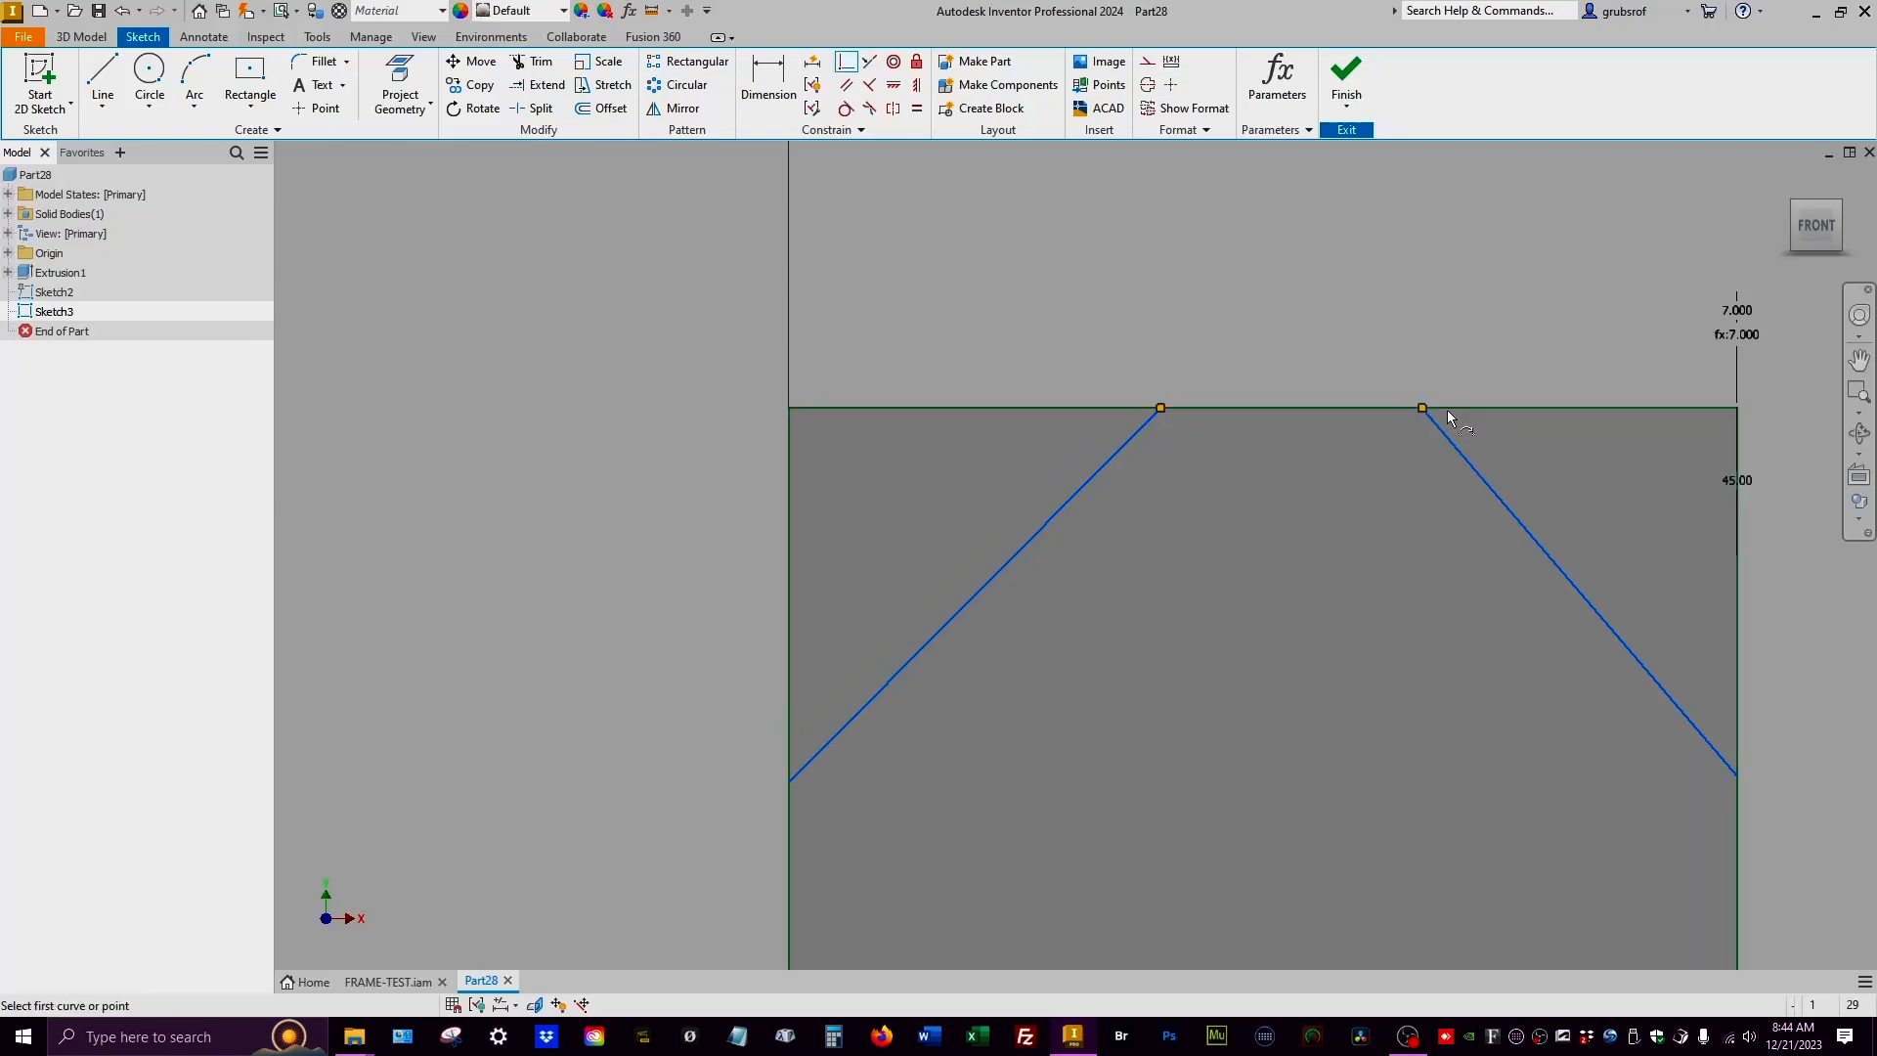
- Dimension the right diagonal's upper endpoint from the front face's right vertical edge, linking its value to the right-face sketch's 7 in dimension
right_click(1408, 502)
click(1471, 511)
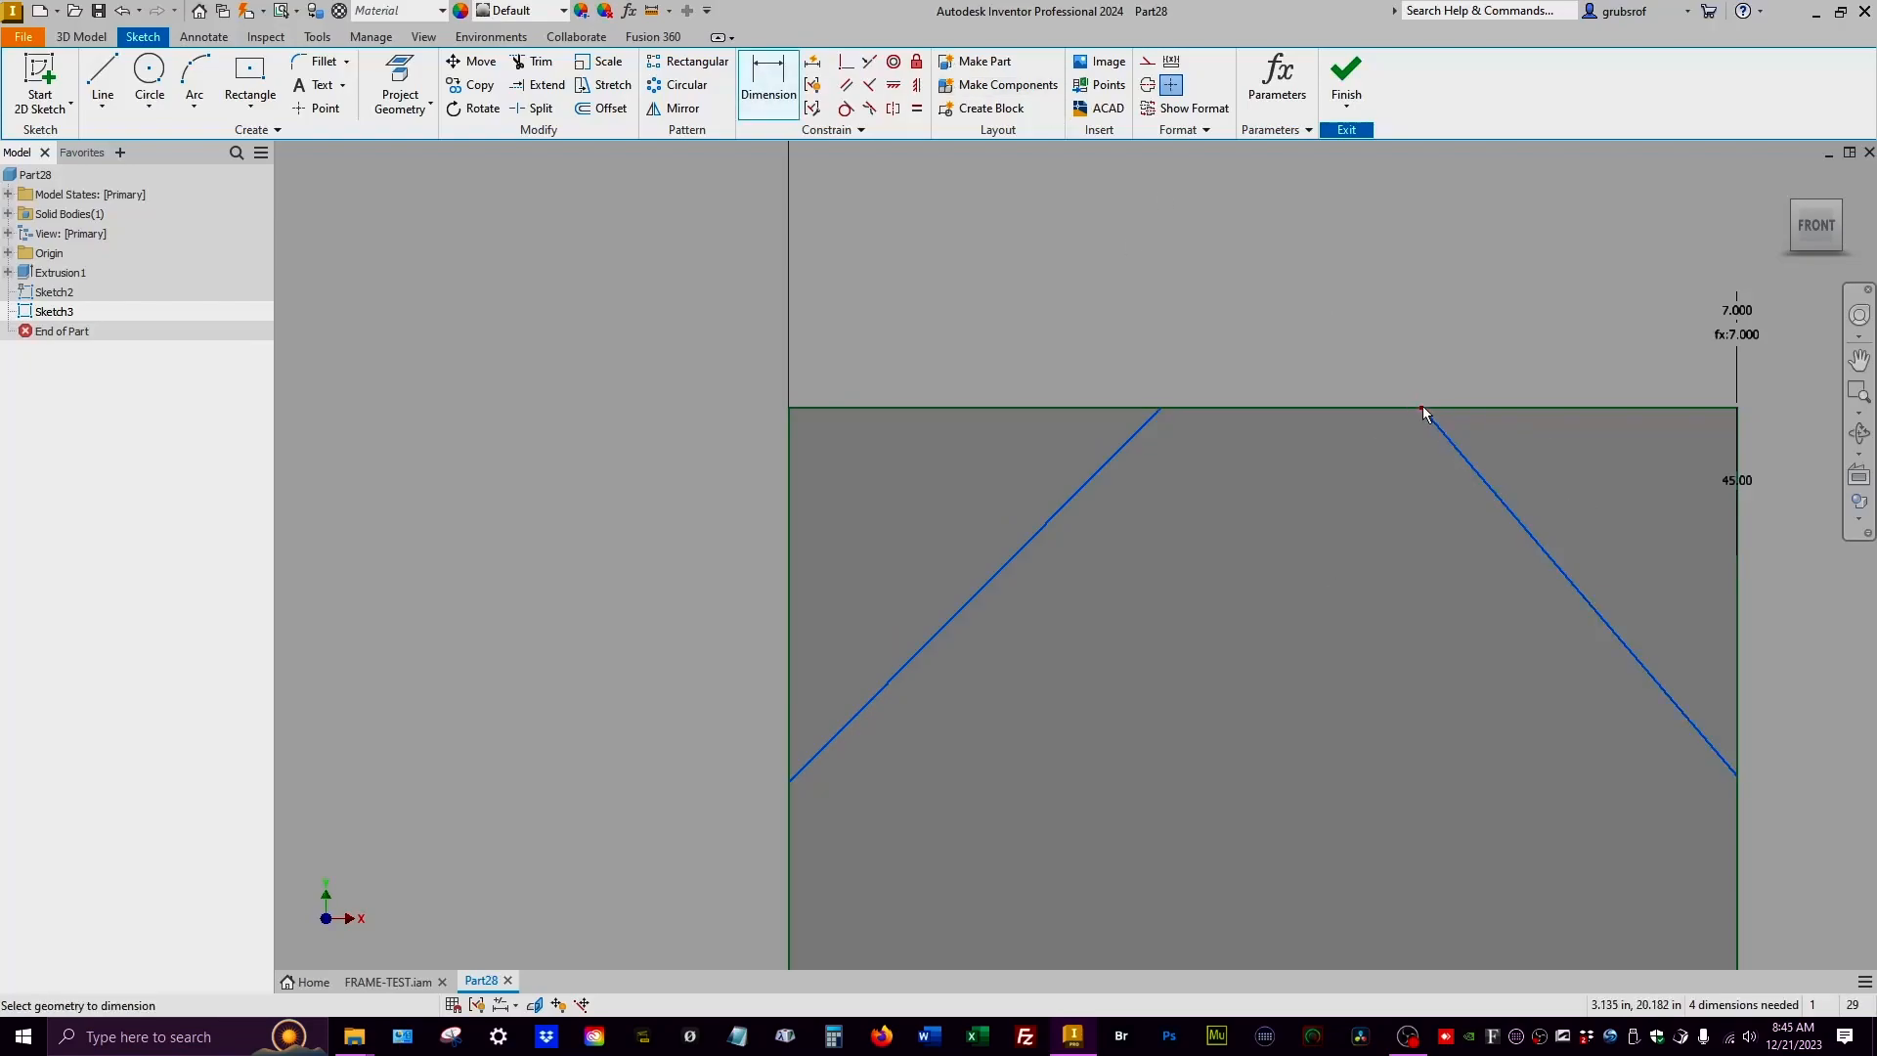
click(1737, 440)
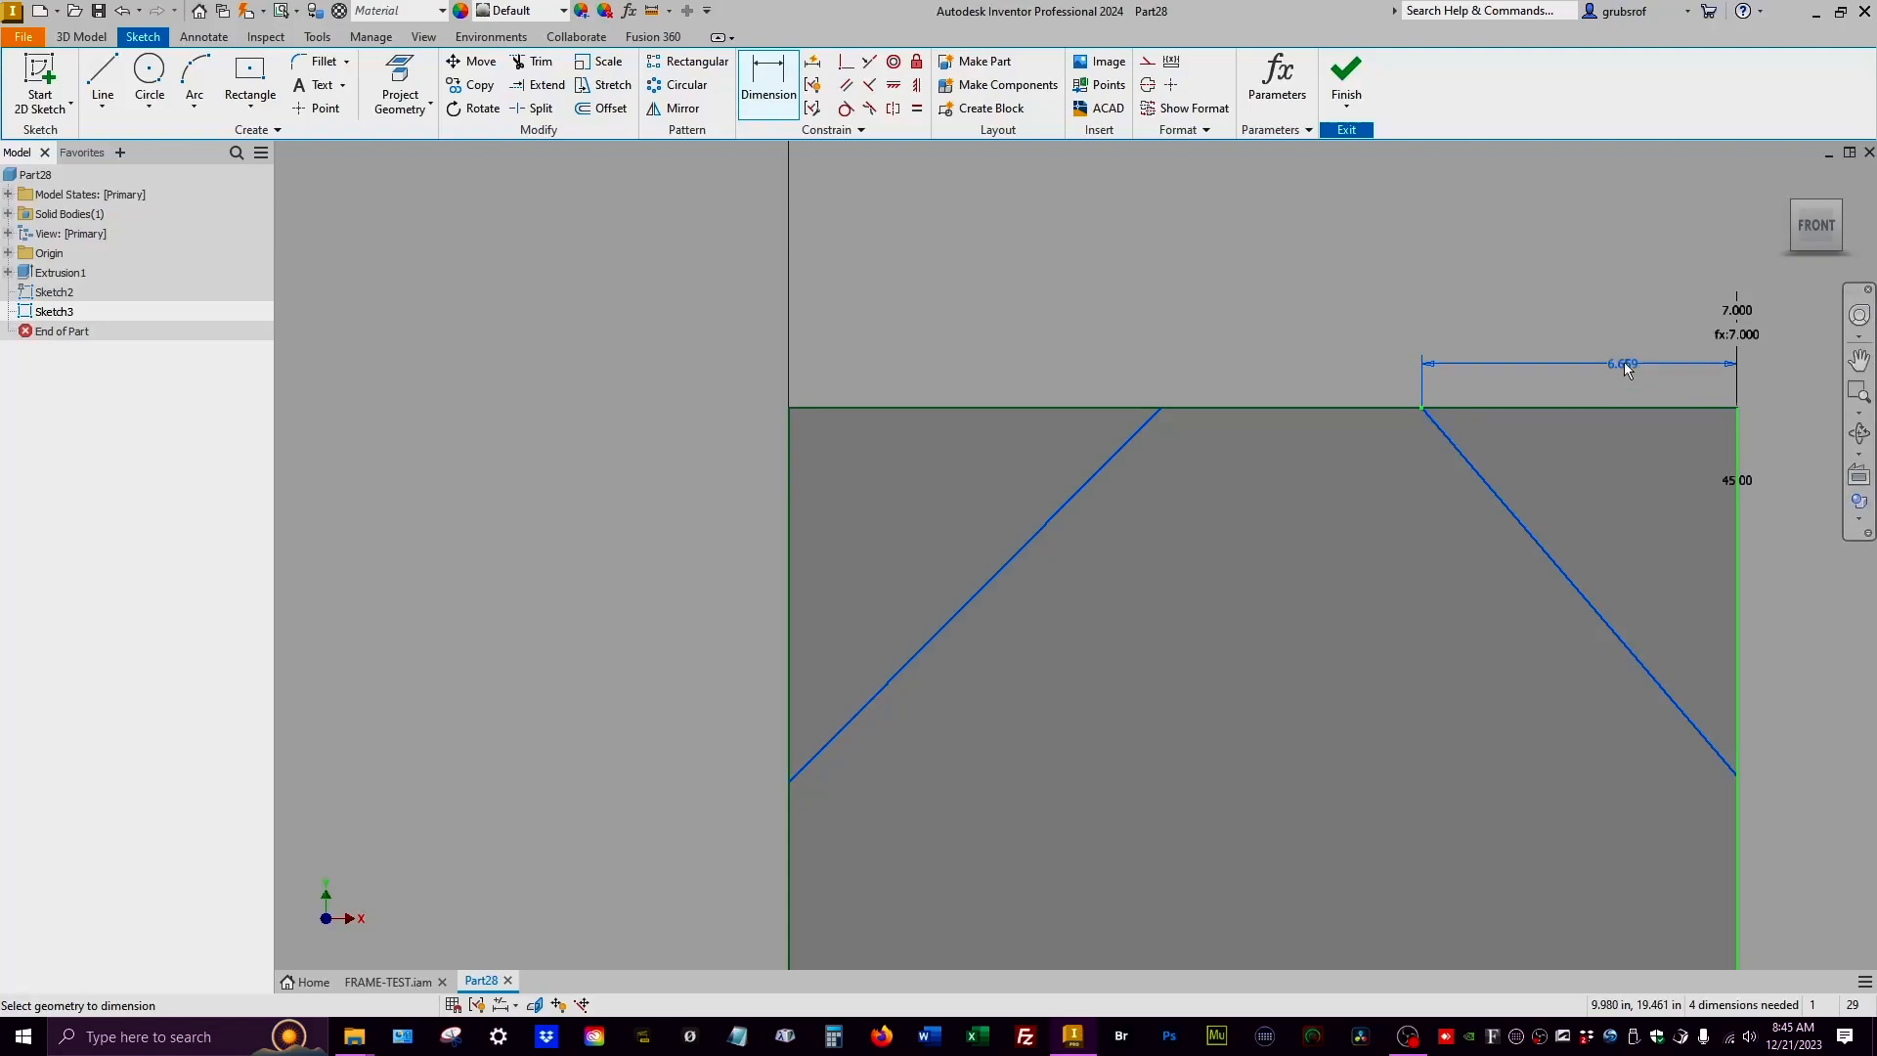
click(1622, 356)
shift+middle_drag(1653, 367, 1818, 445)
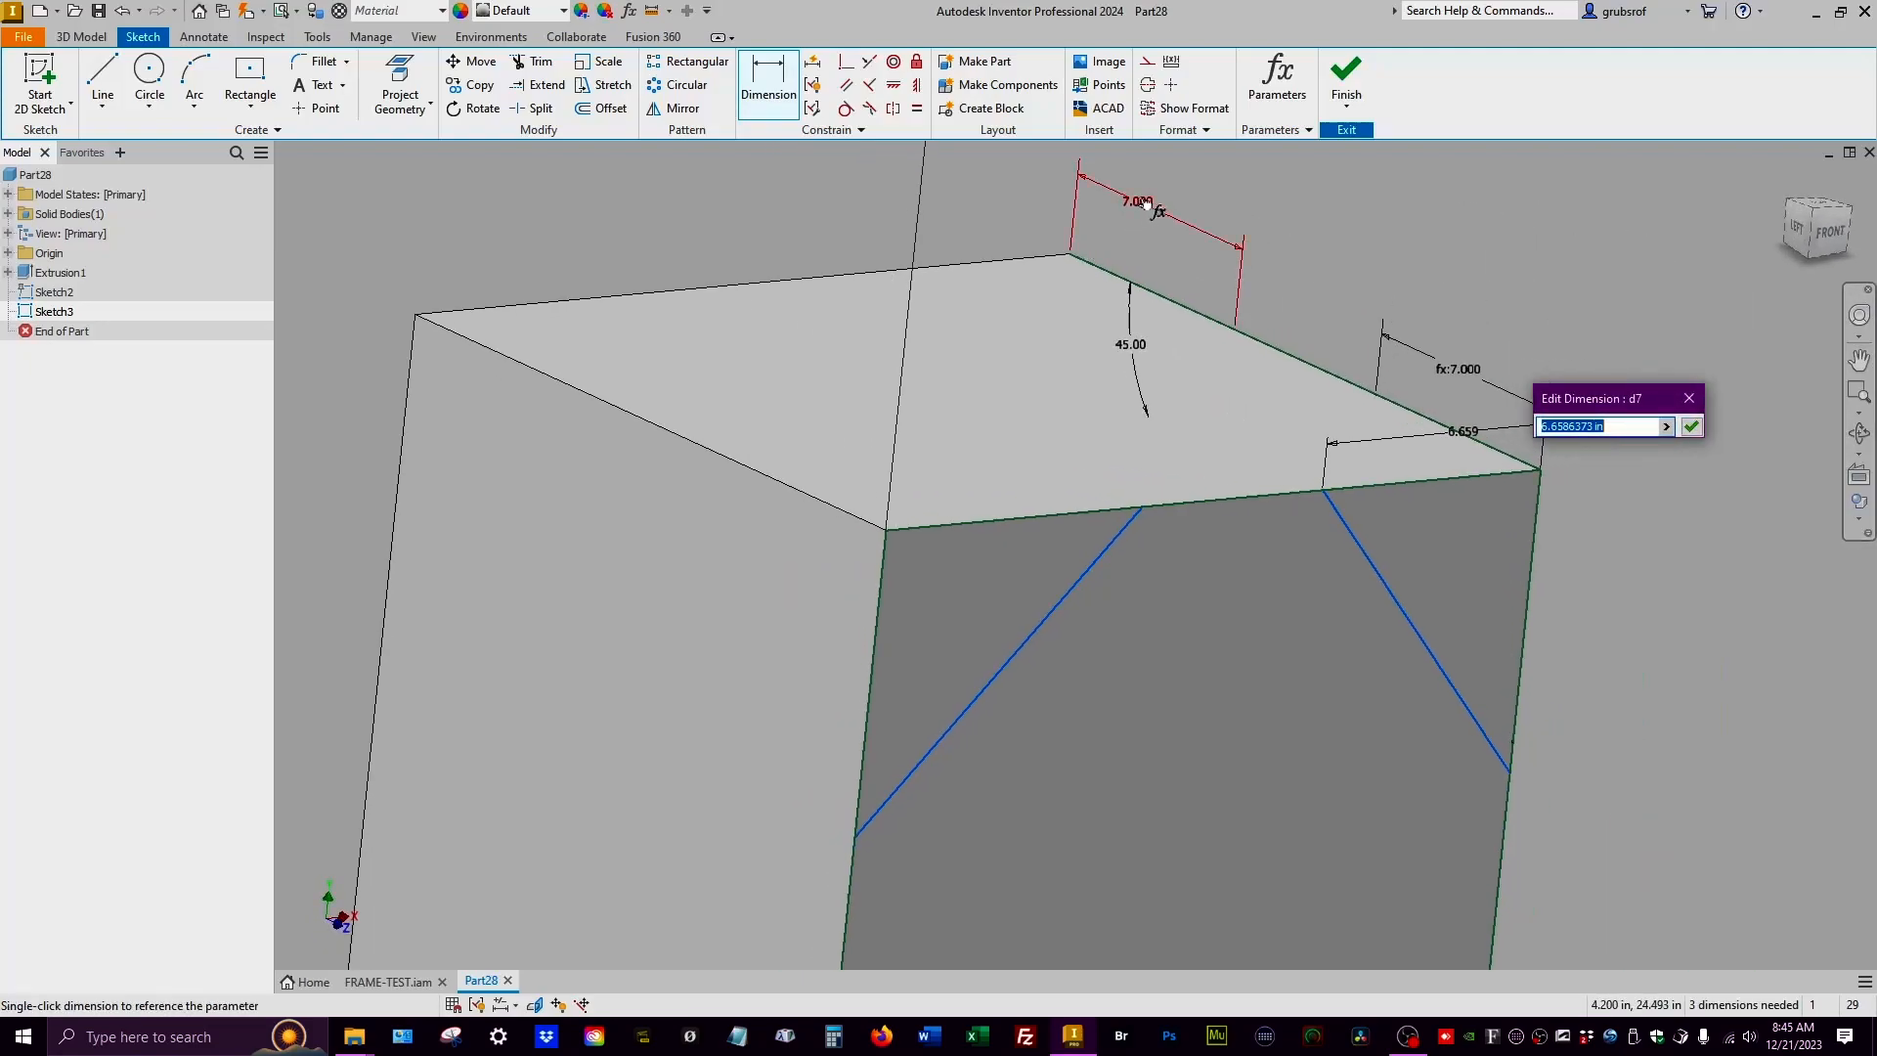
click(1692, 428)
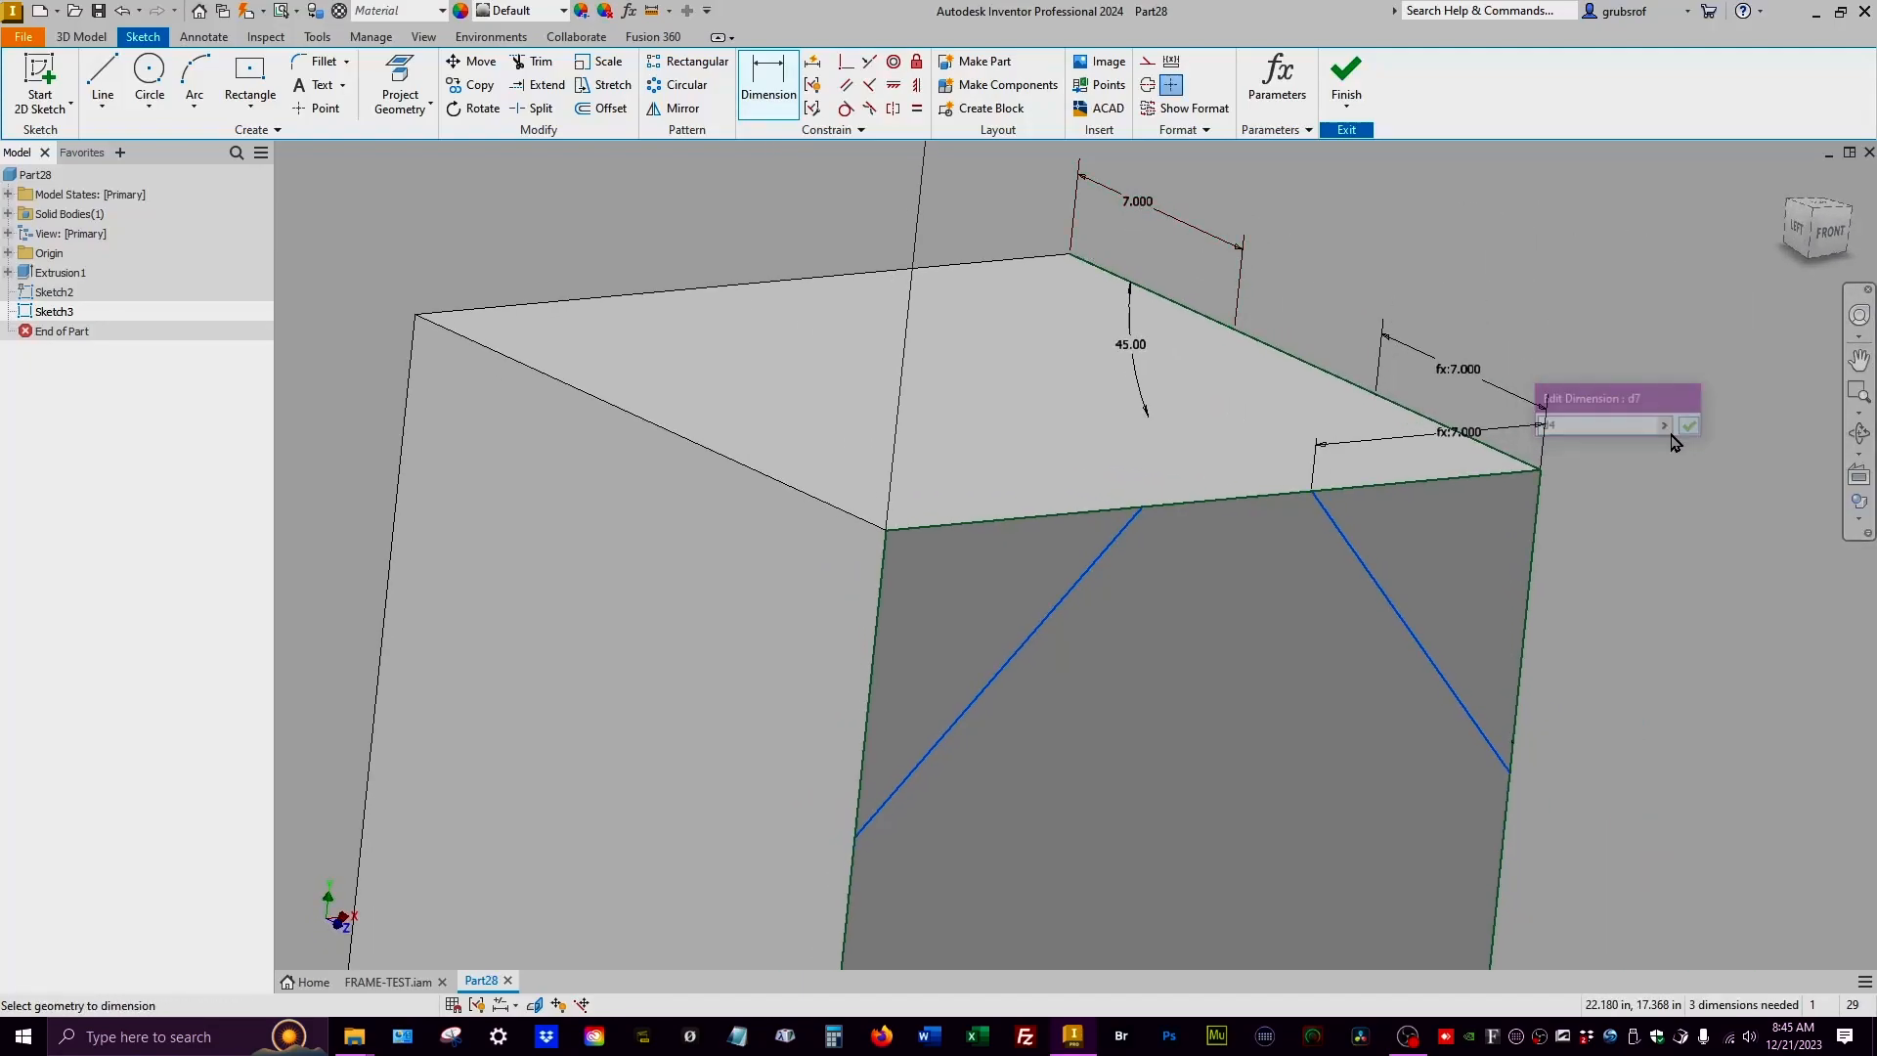
- Dimension the left diagonal's upper endpoint from the front face's left vertical edge, linking it to the same 7 in dimension (d4)
click(869, 651)
click(992, 464)
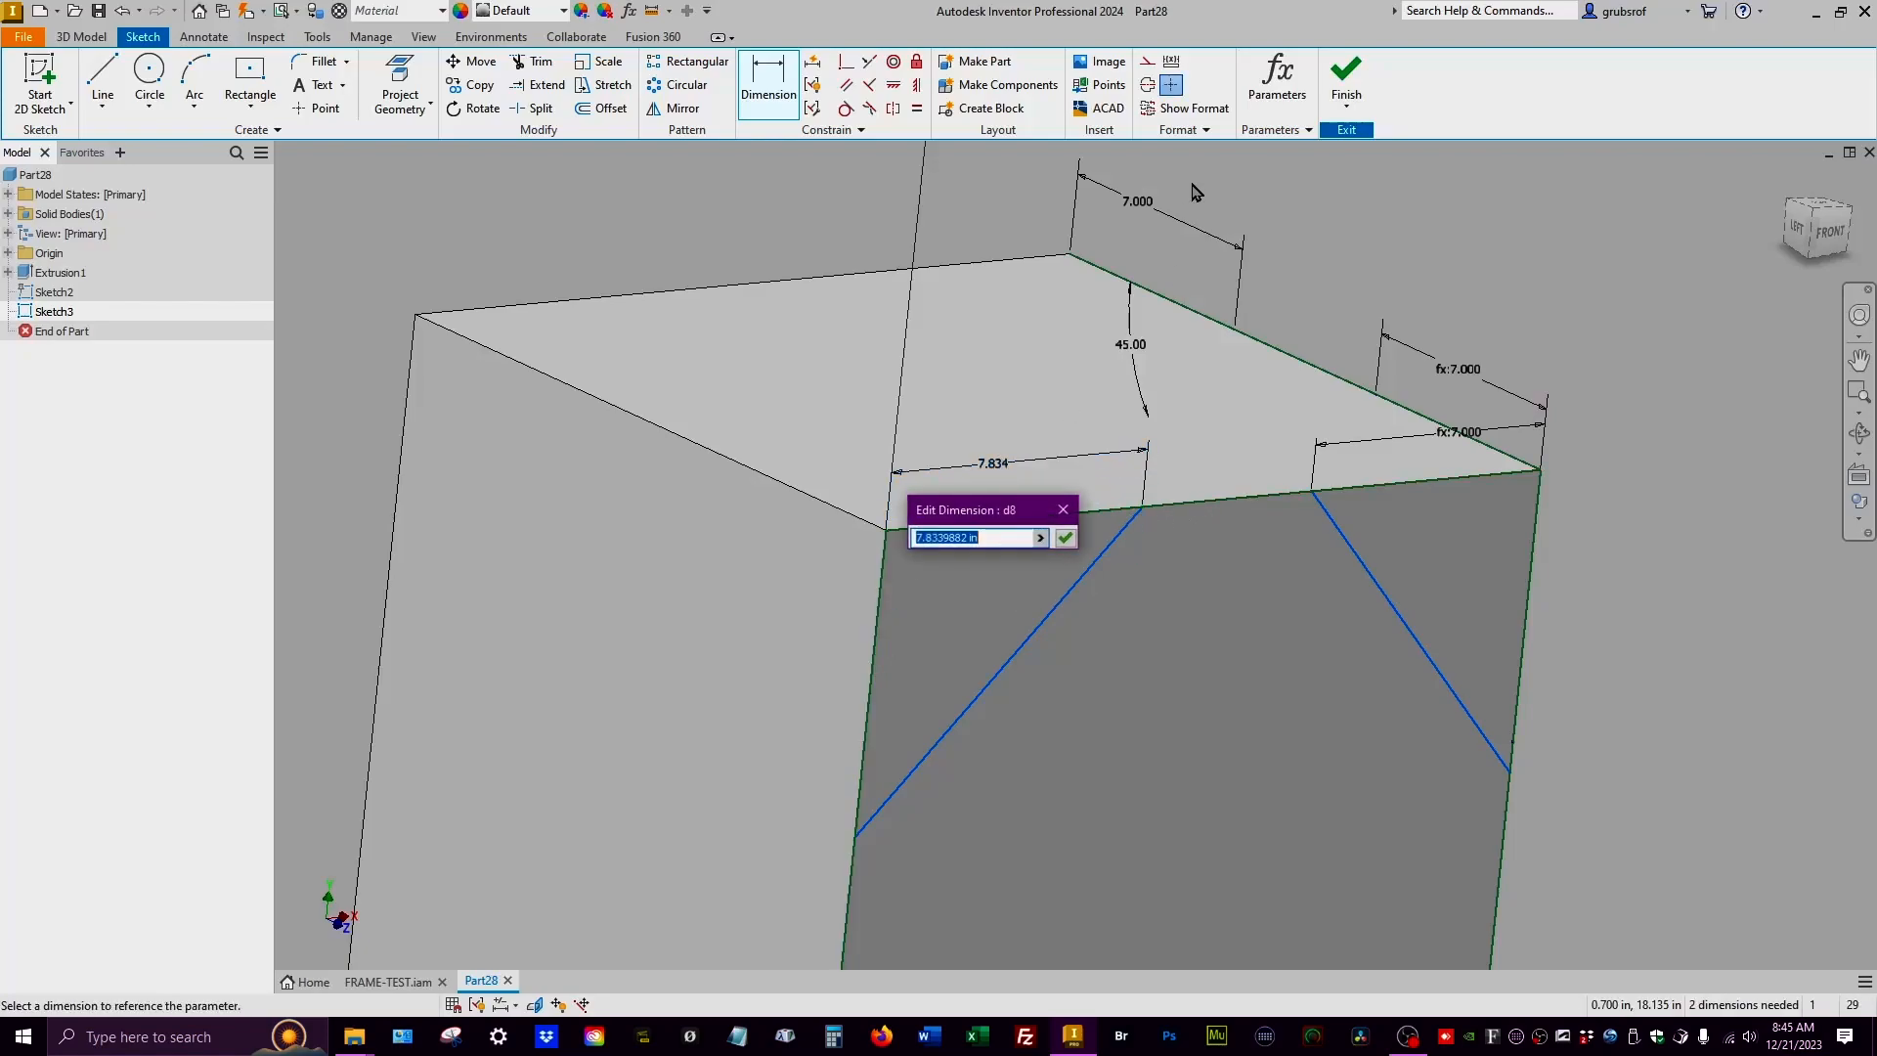
click(1151, 209)
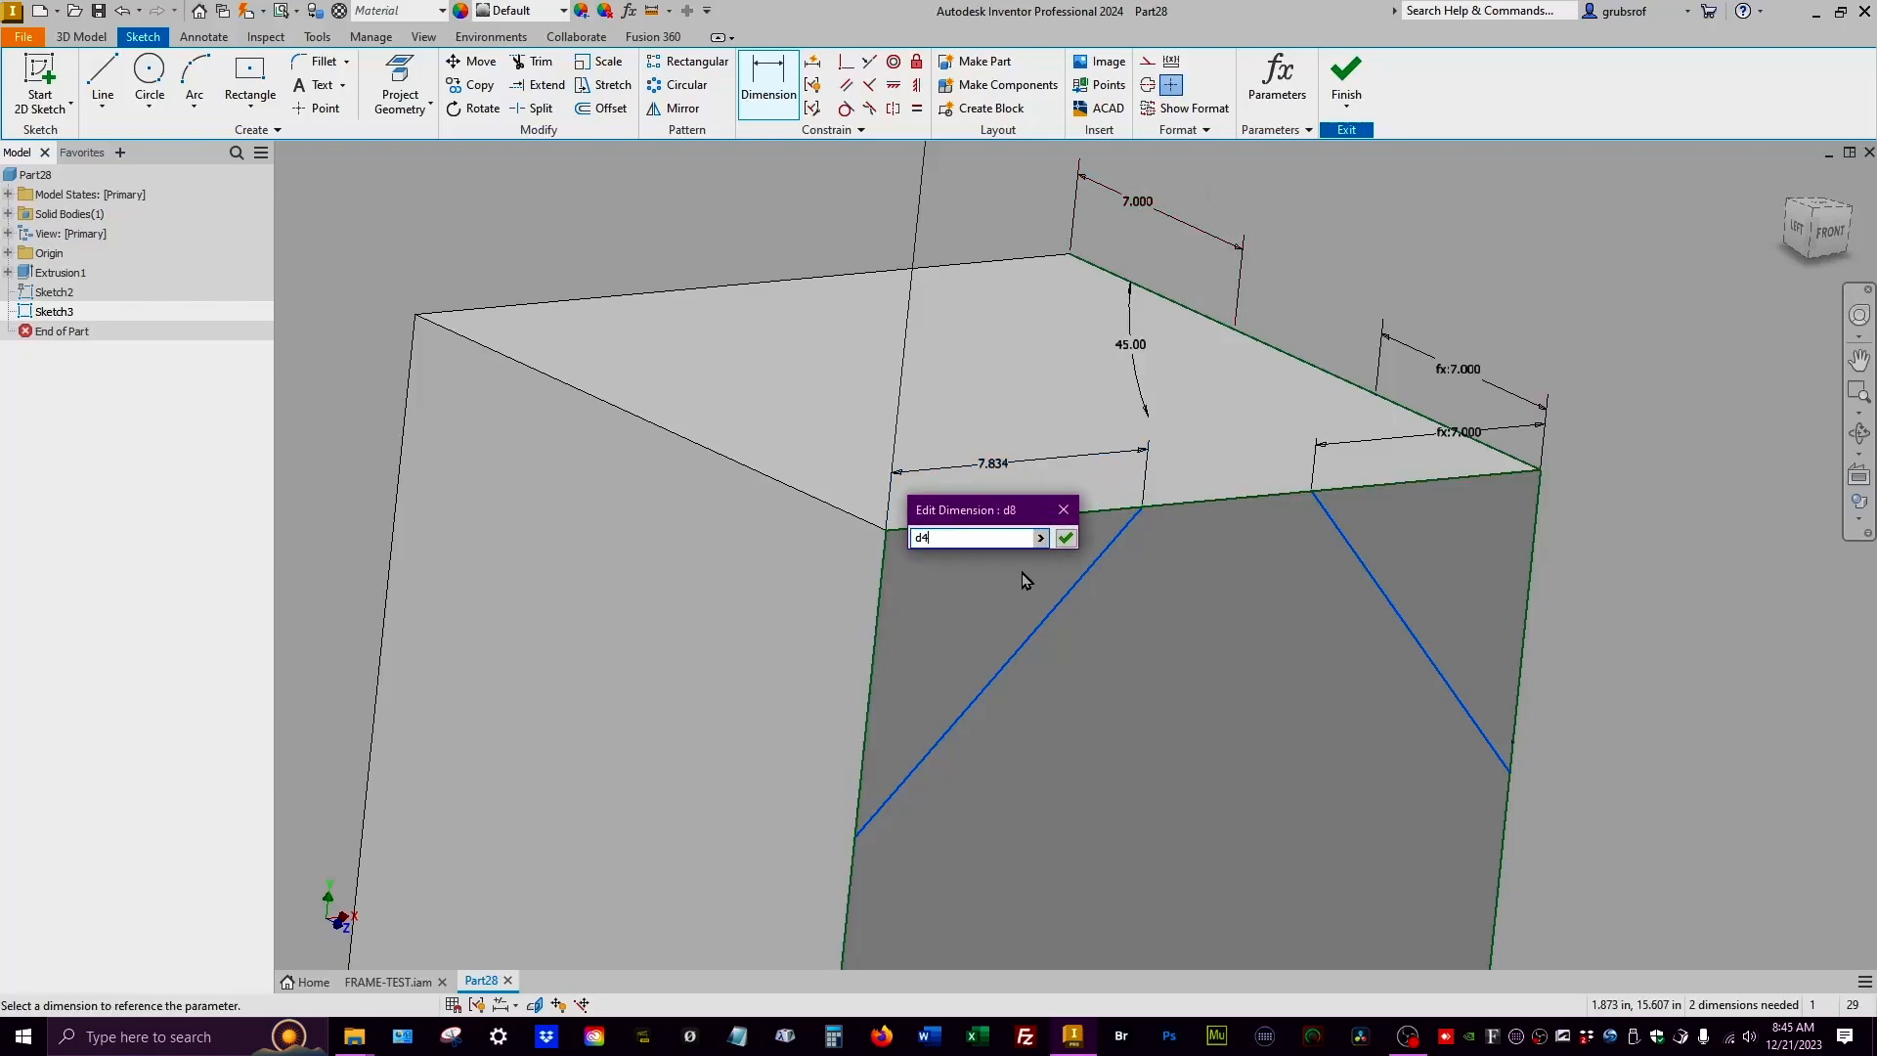
click(1066, 539)
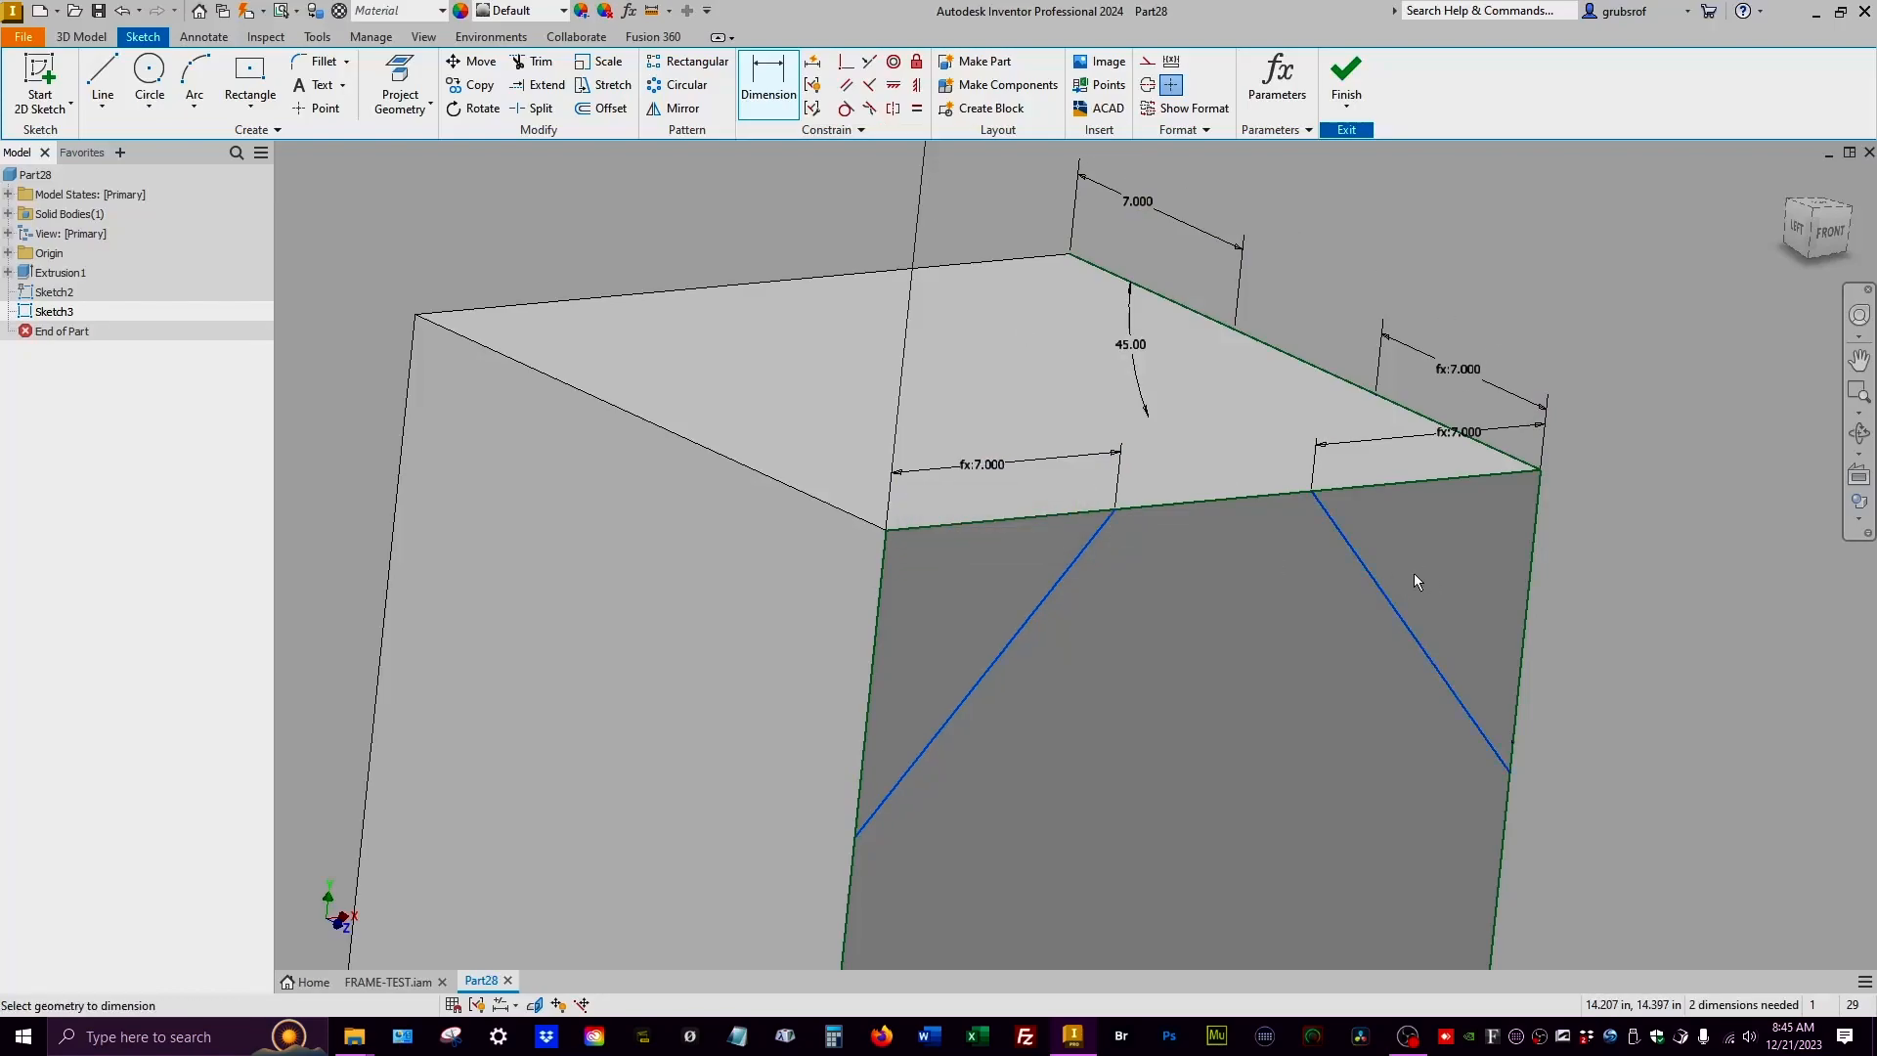
- Dimension the angle between the front face's right diagonal and top edge, linking it to the existing 45-degree dimension (d6)
click(1382, 590)
click(1435, 479)
click(1449, 545)
click(1134, 350)
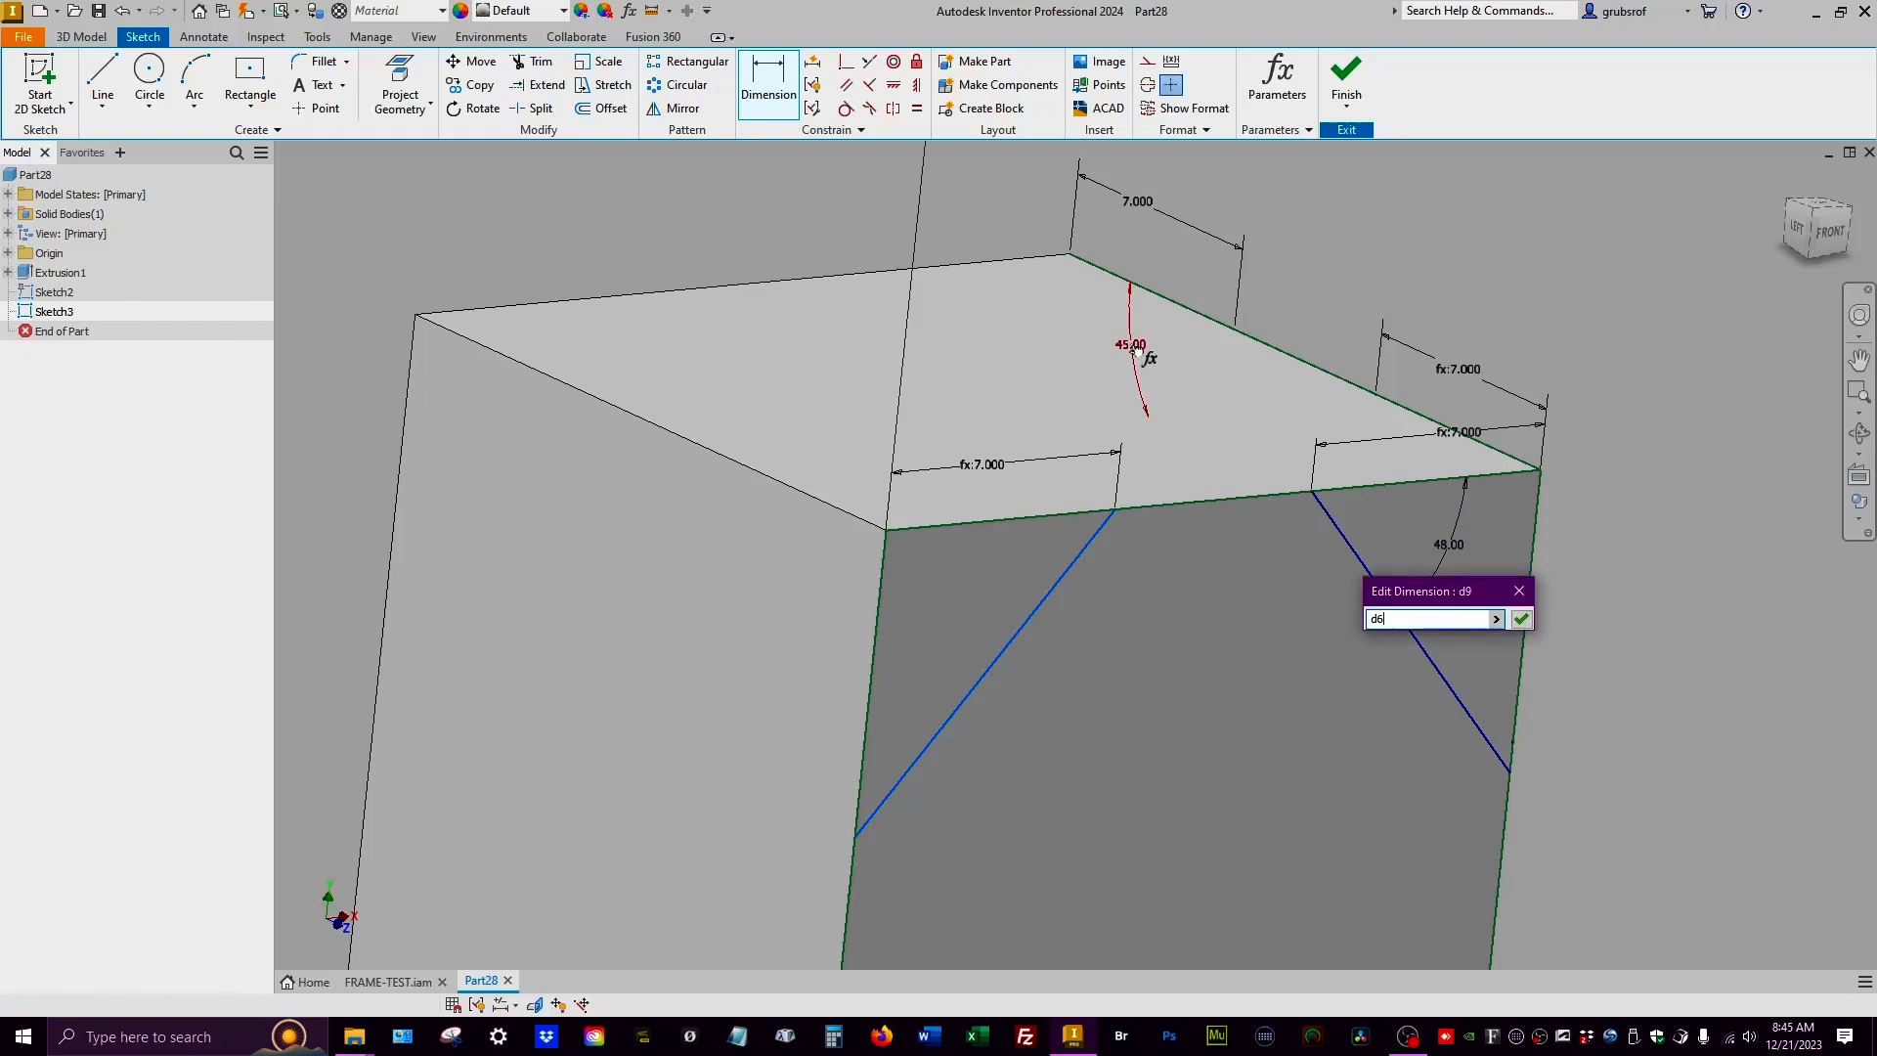
click(1522, 620)
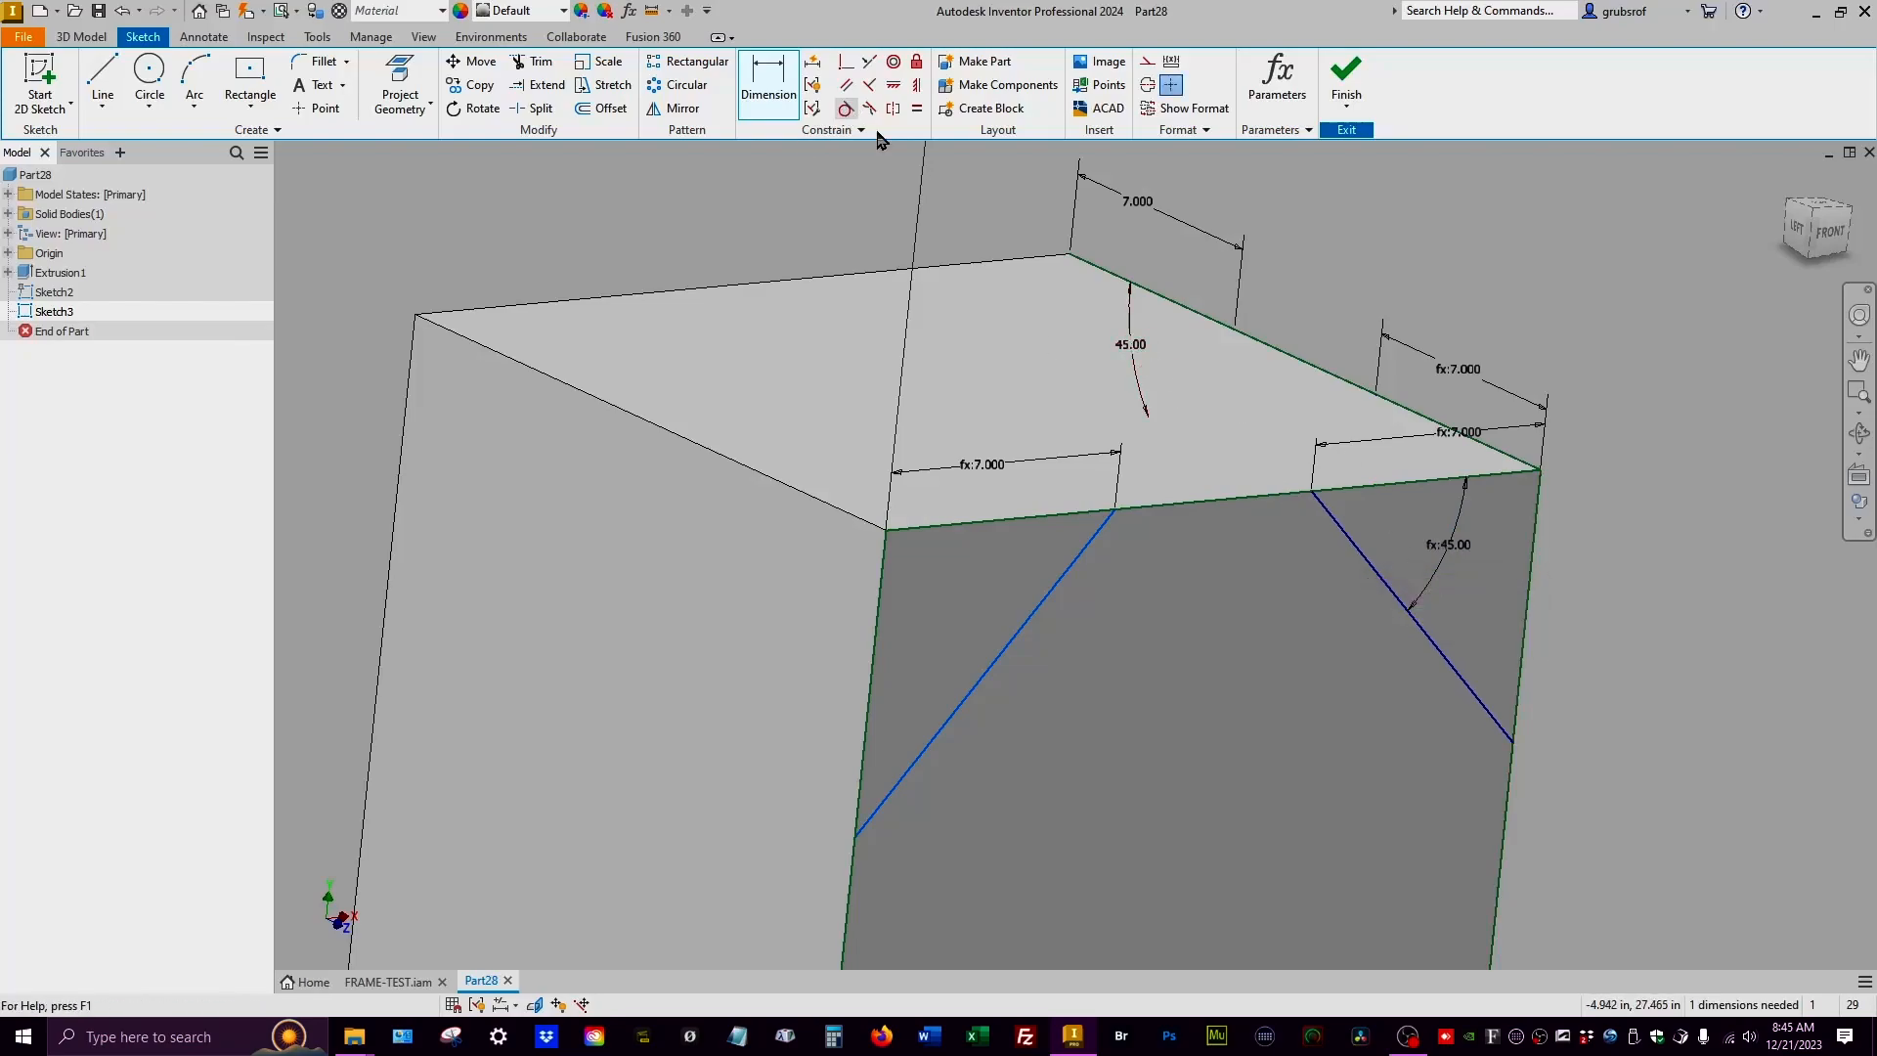
- Apply an Equal constraint to the front face's two diagonal lines and finish the sketch
click(919, 110)
click(1074, 565)
click(1345, 532)
right_click(1222, 638)
key(Escape)
shift+middle_drag(1236, 637, 1142, 579)
scroll(1064, 574, down, 2)
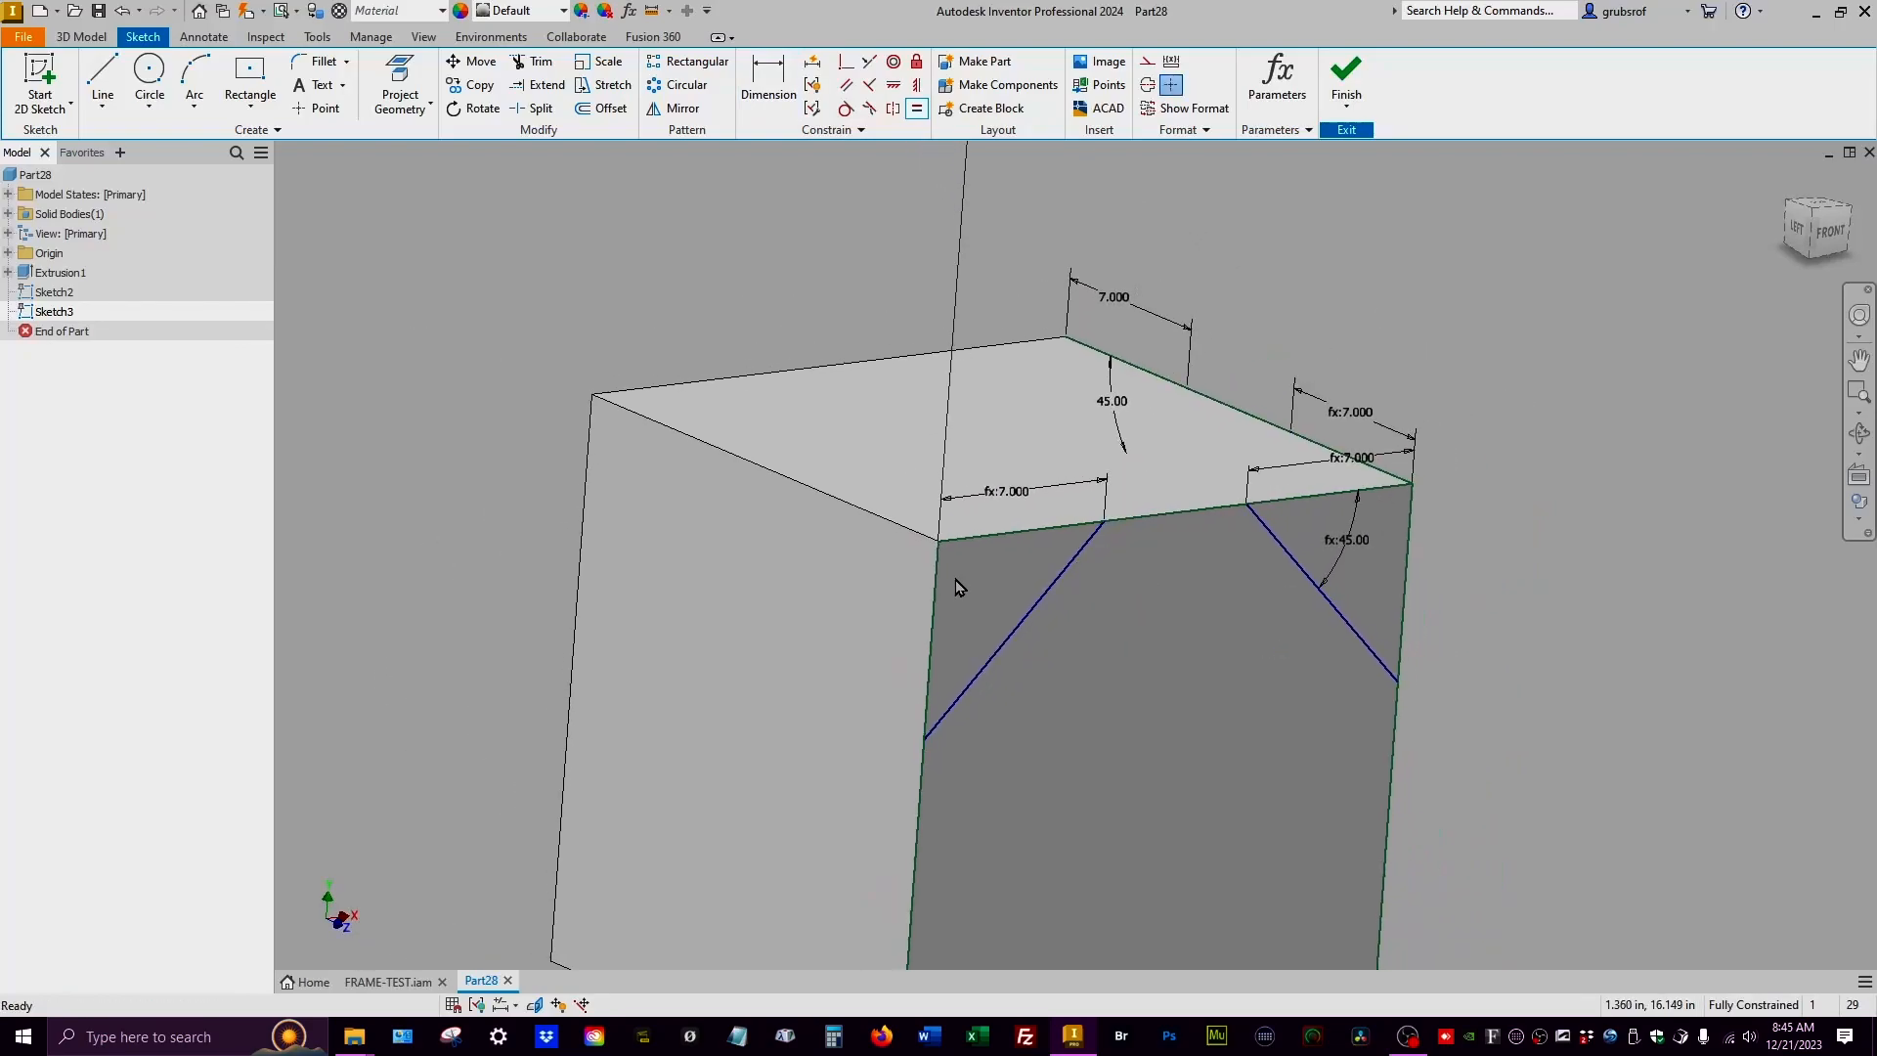
middle_drag(953, 577, 1097, 573)
- Start a sketch on the cube's left face, project the right-face sketch's two diagonals into it, and finish the sketch
click(43, 72)
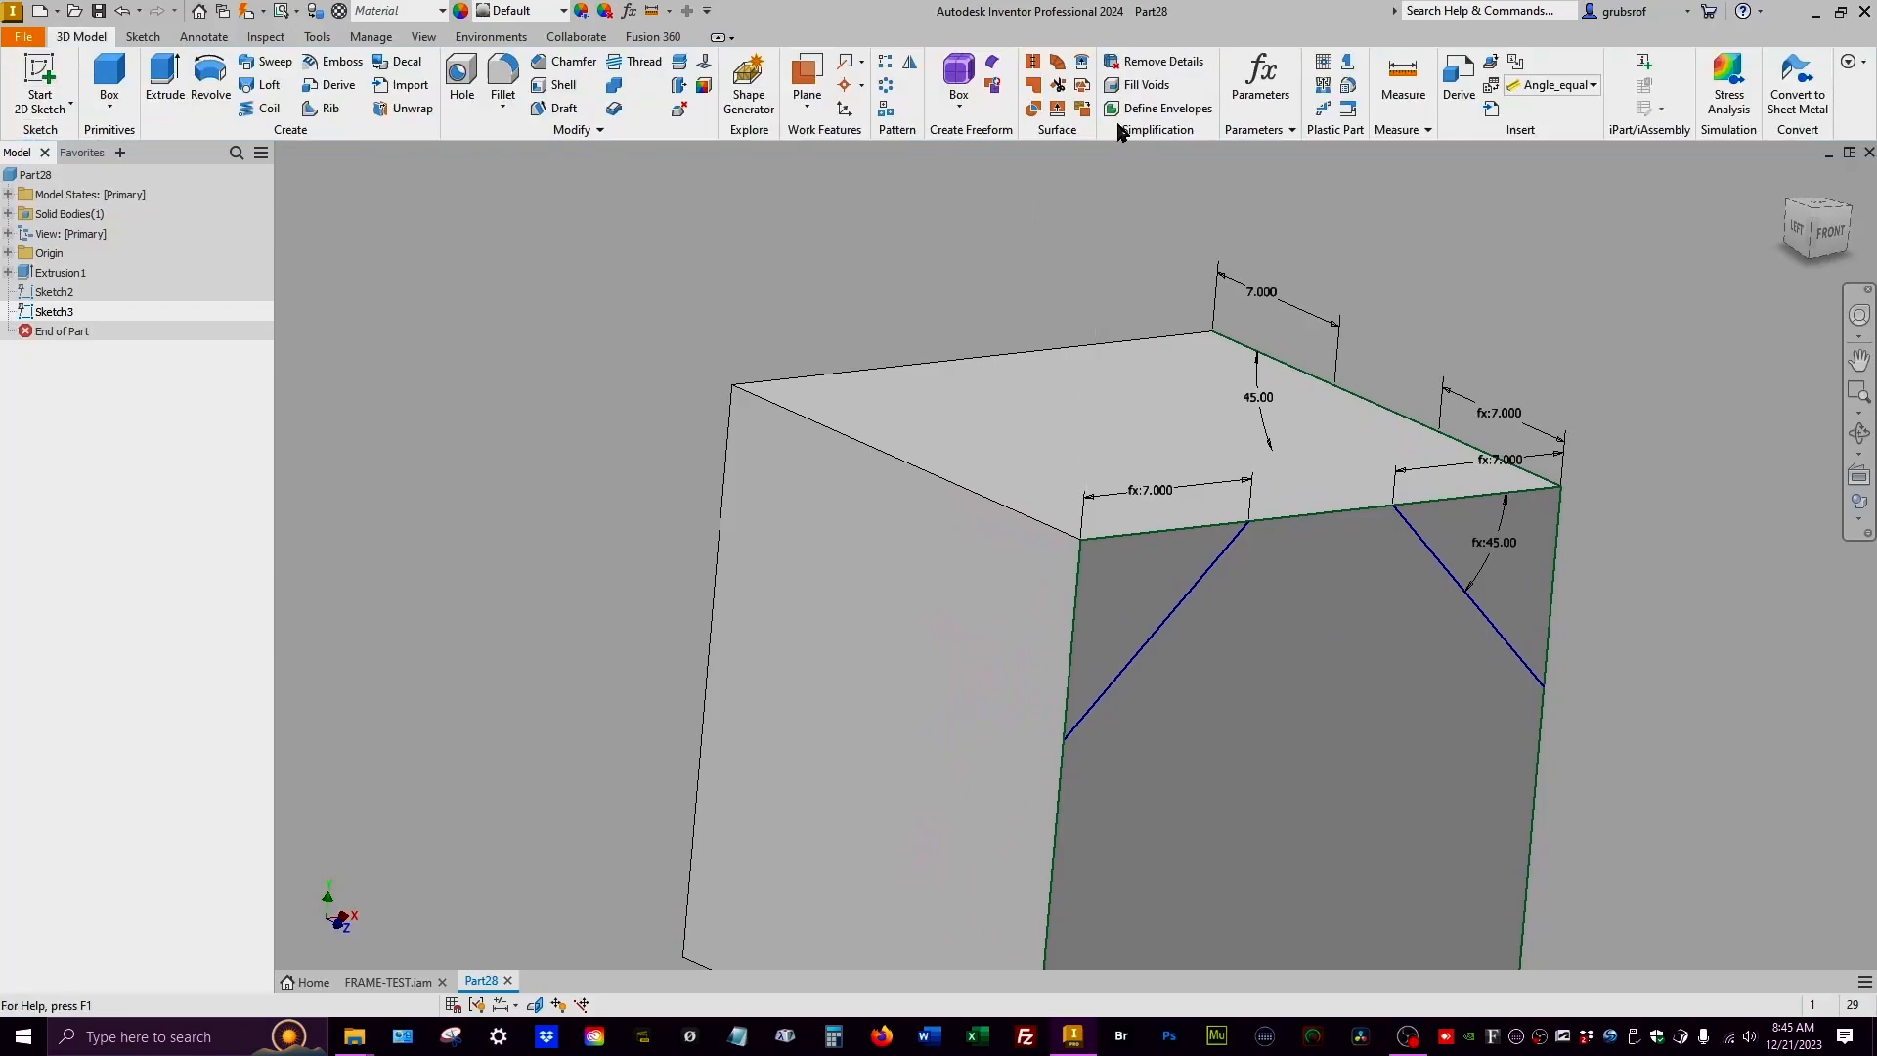
click(1013, 765)
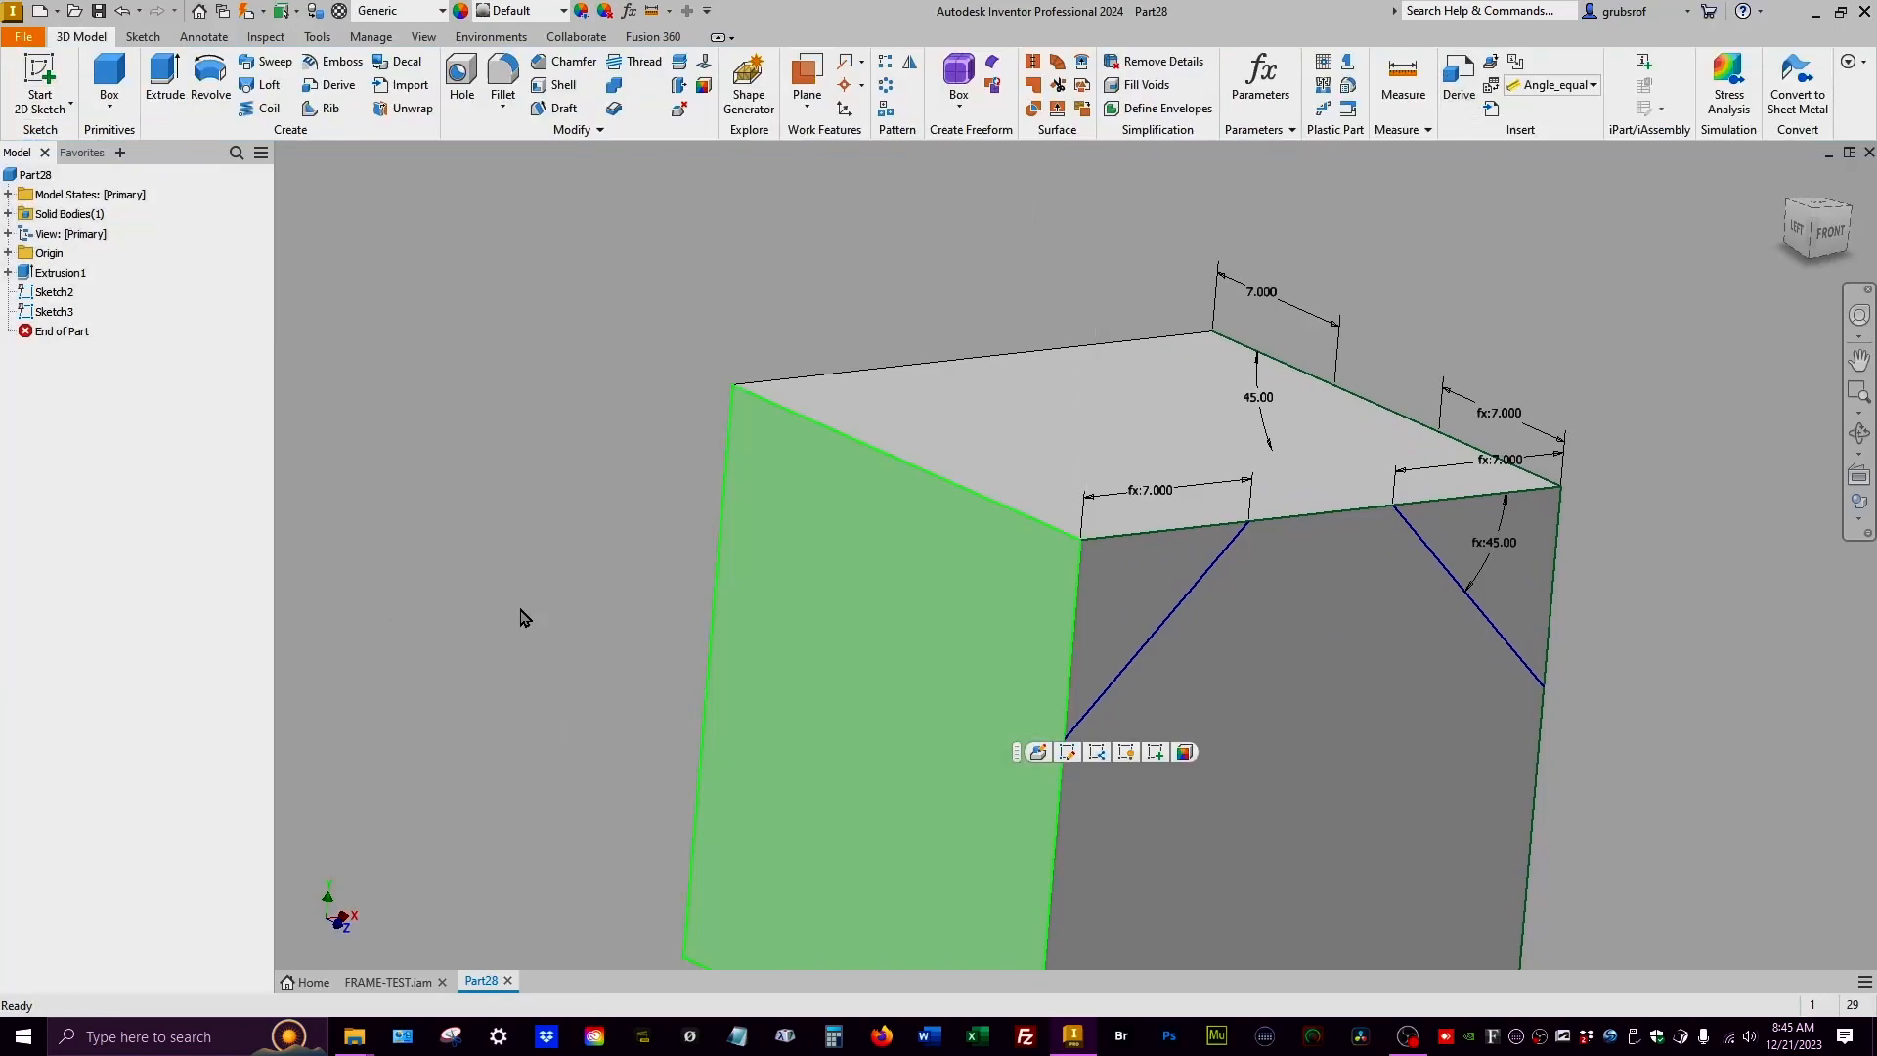
scroll(802, 573, down, 1)
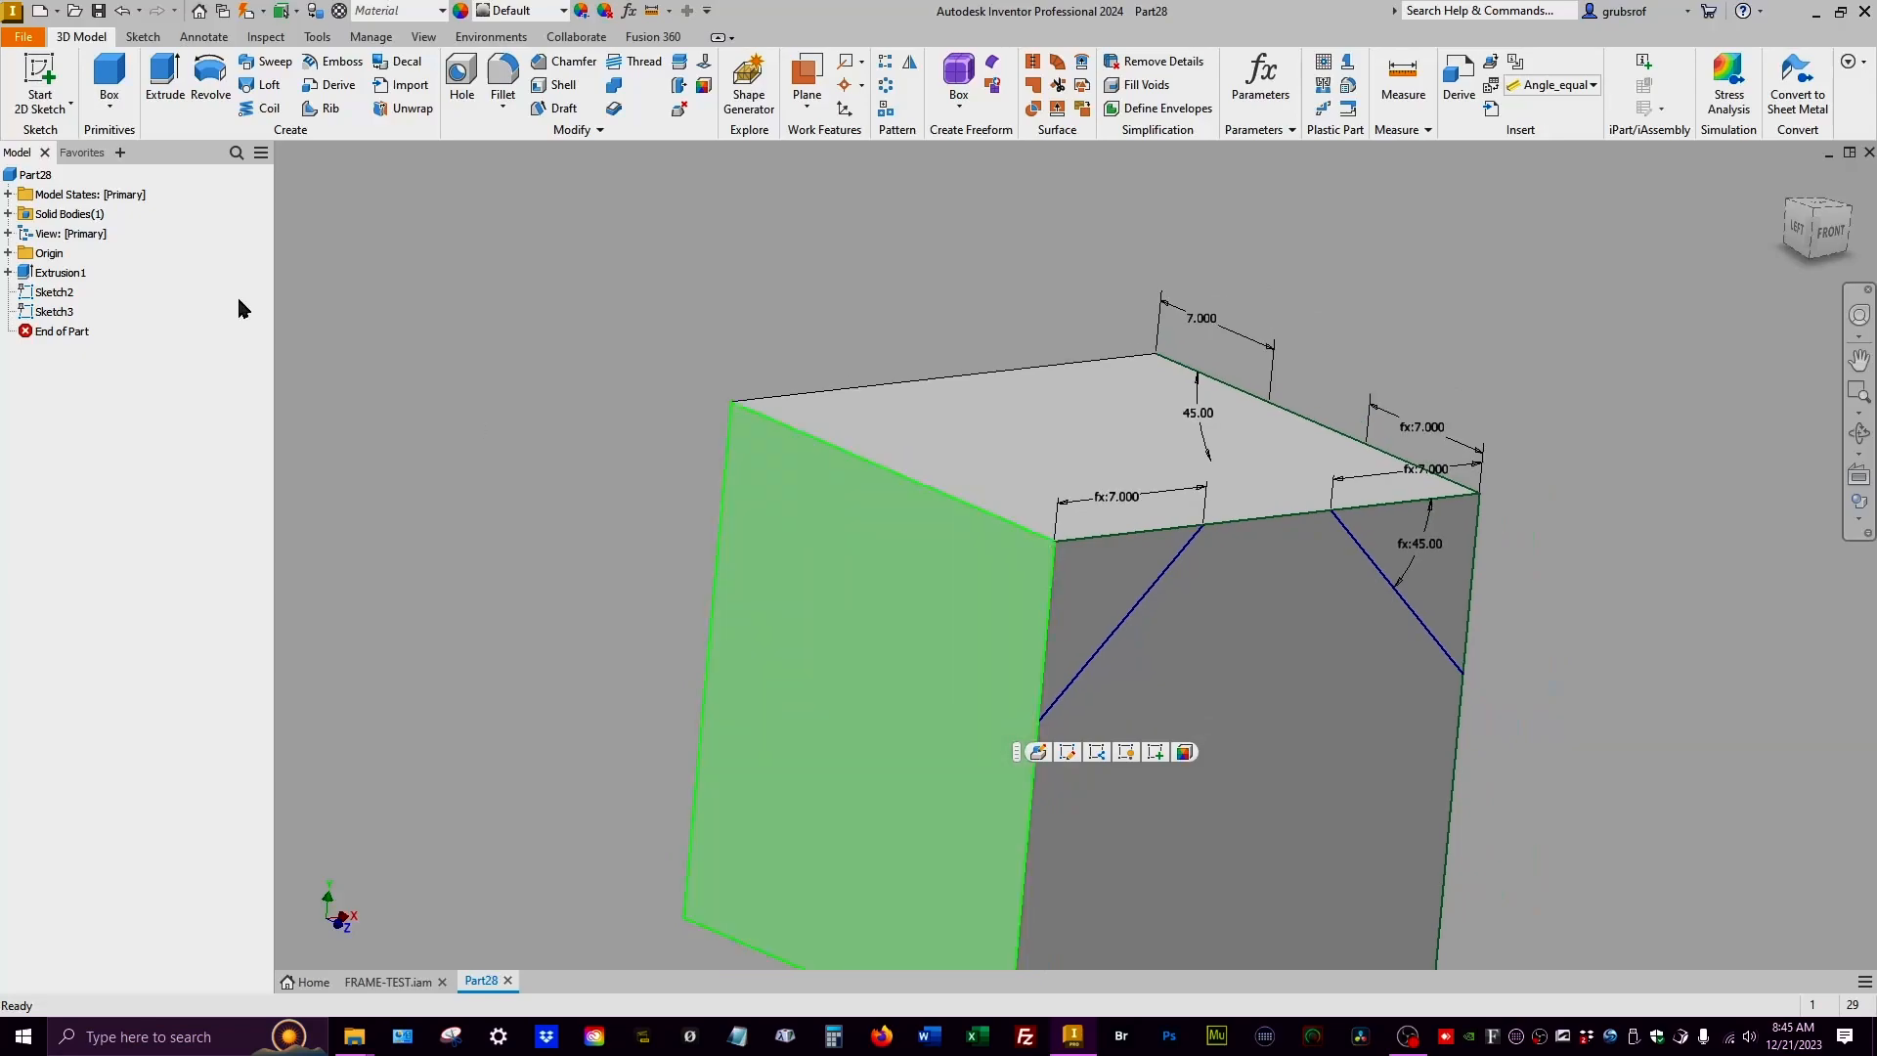
click(39, 73)
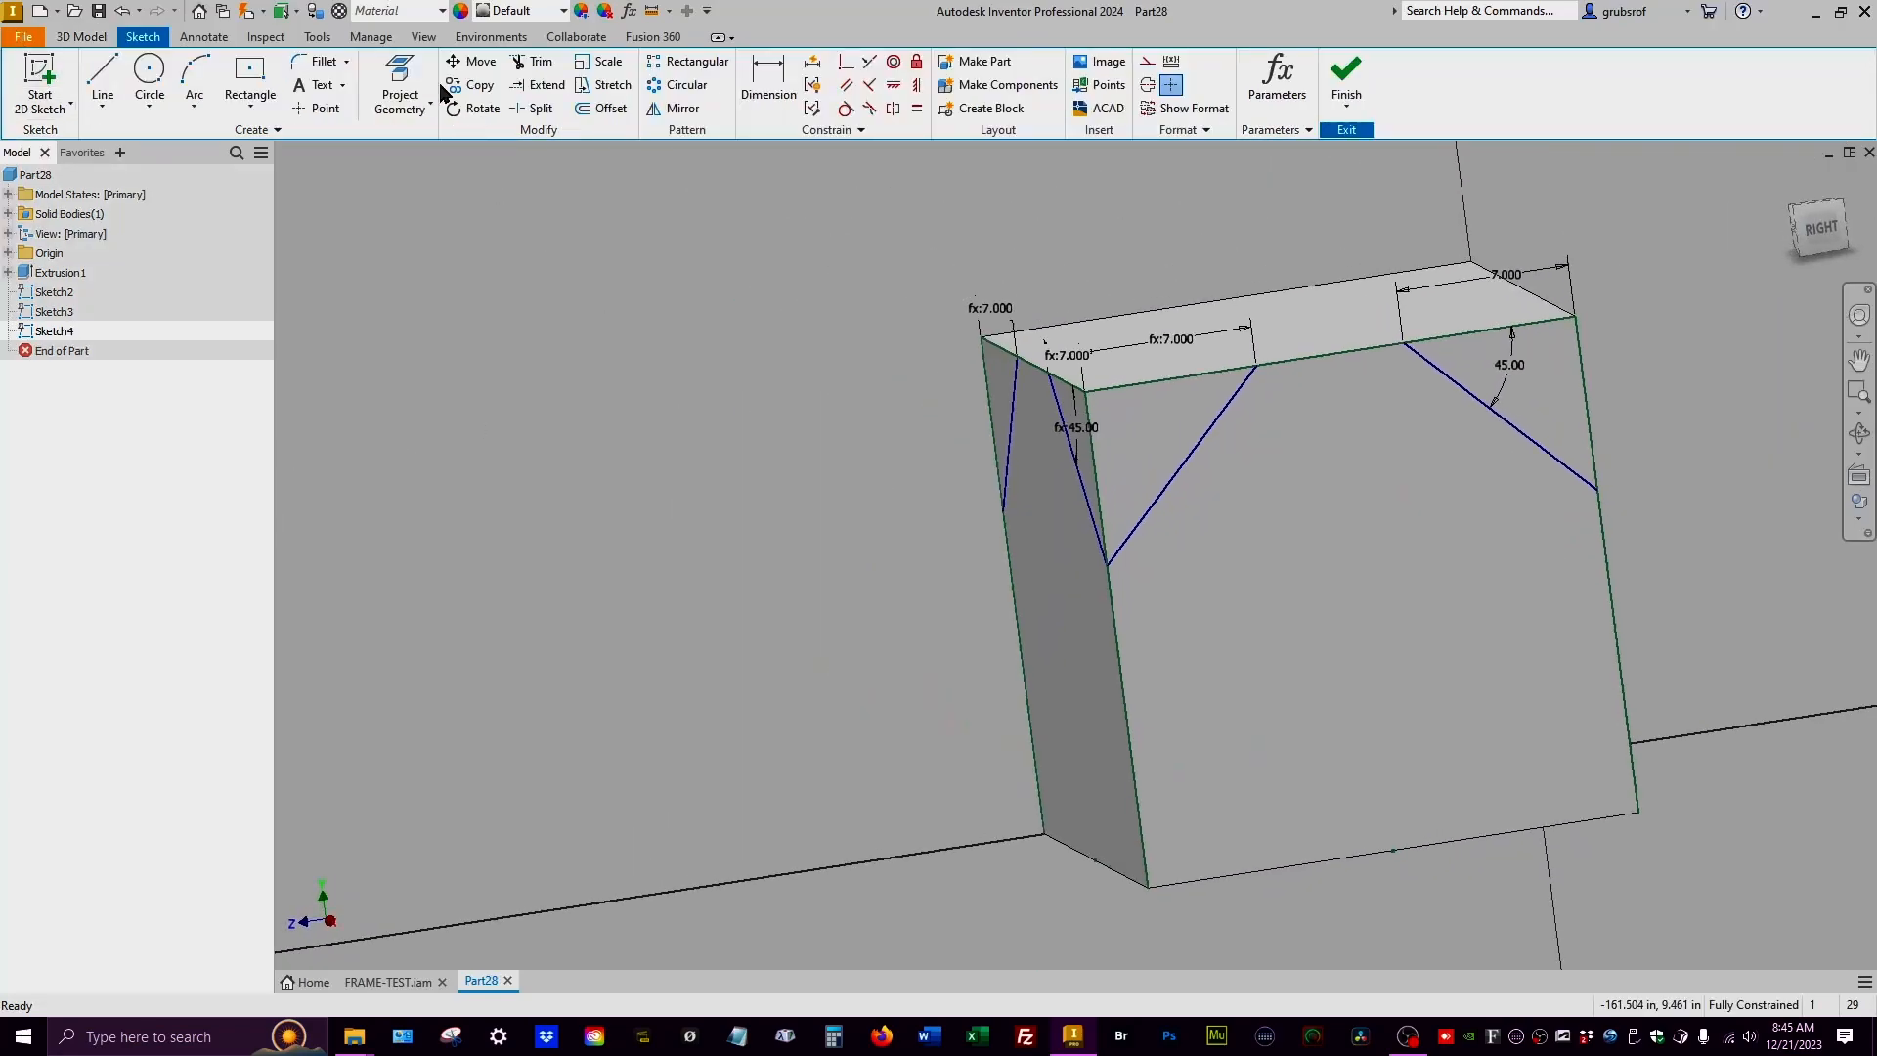
click(405, 74)
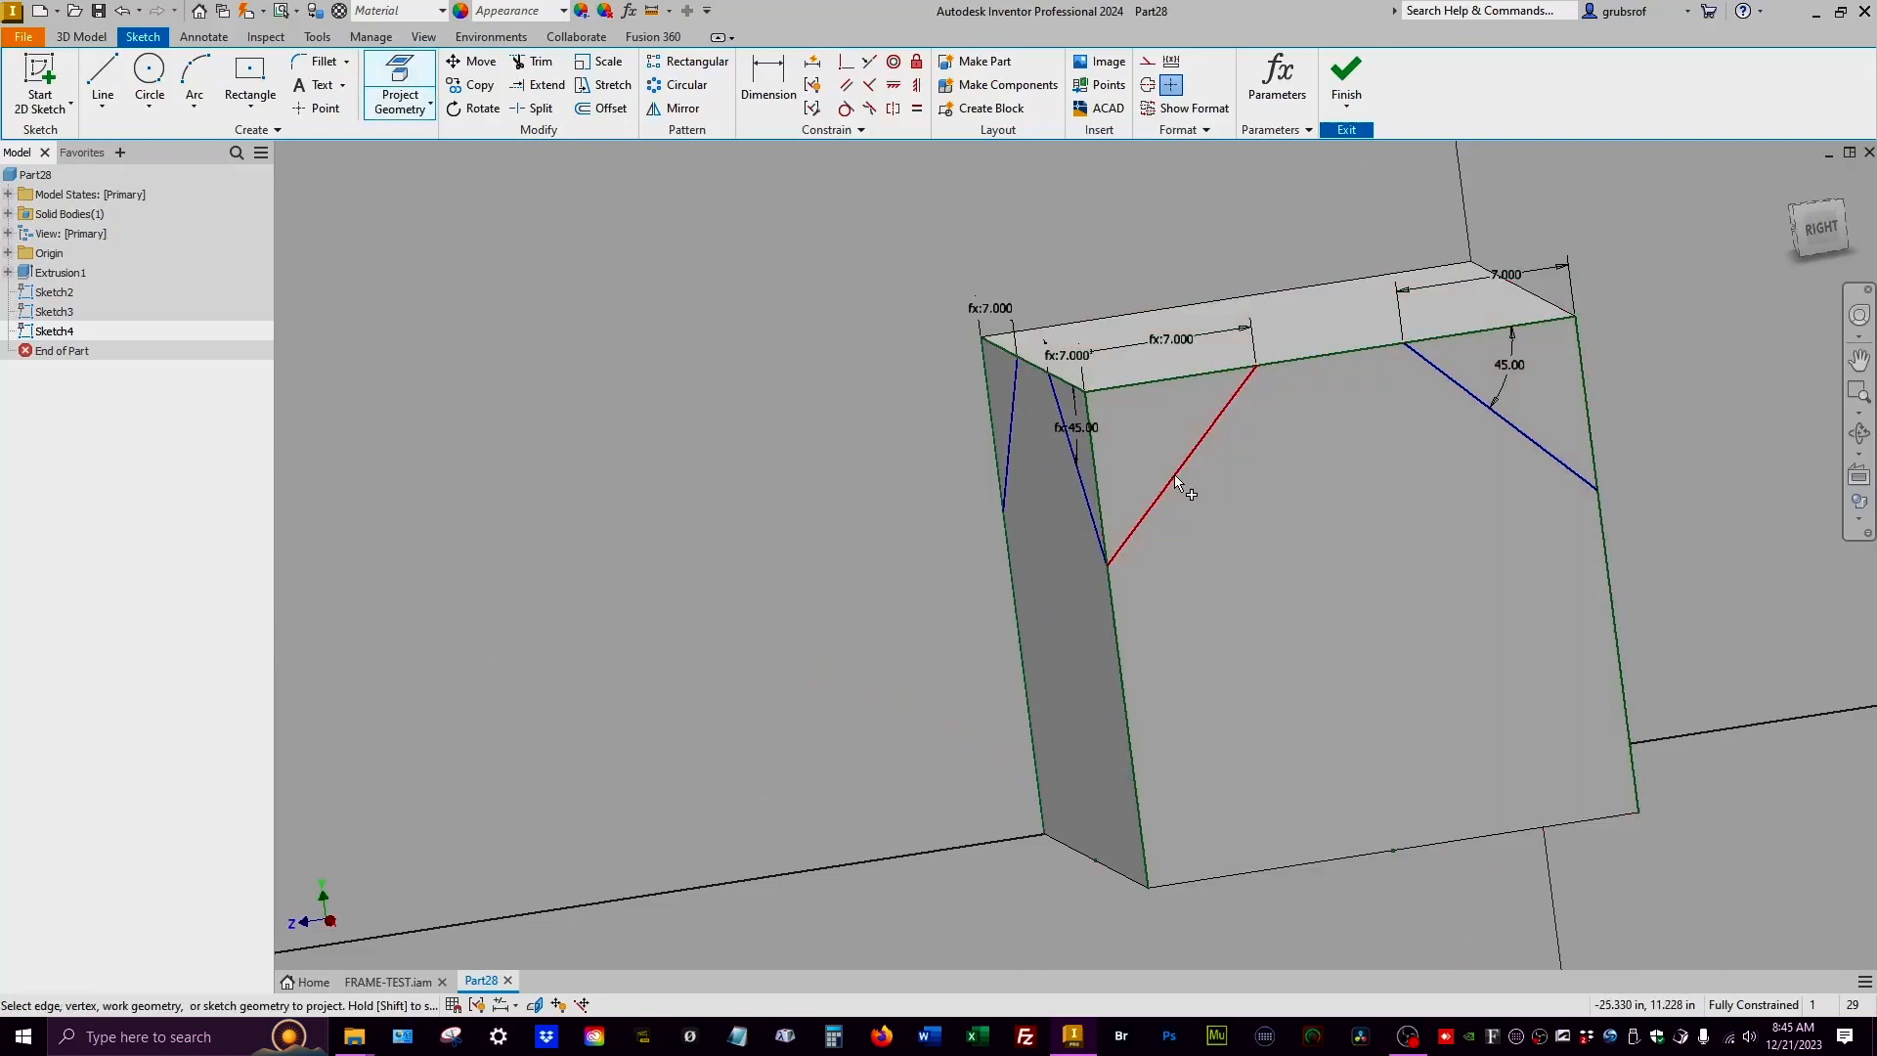
click(1314, 467)
click(1471, 393)
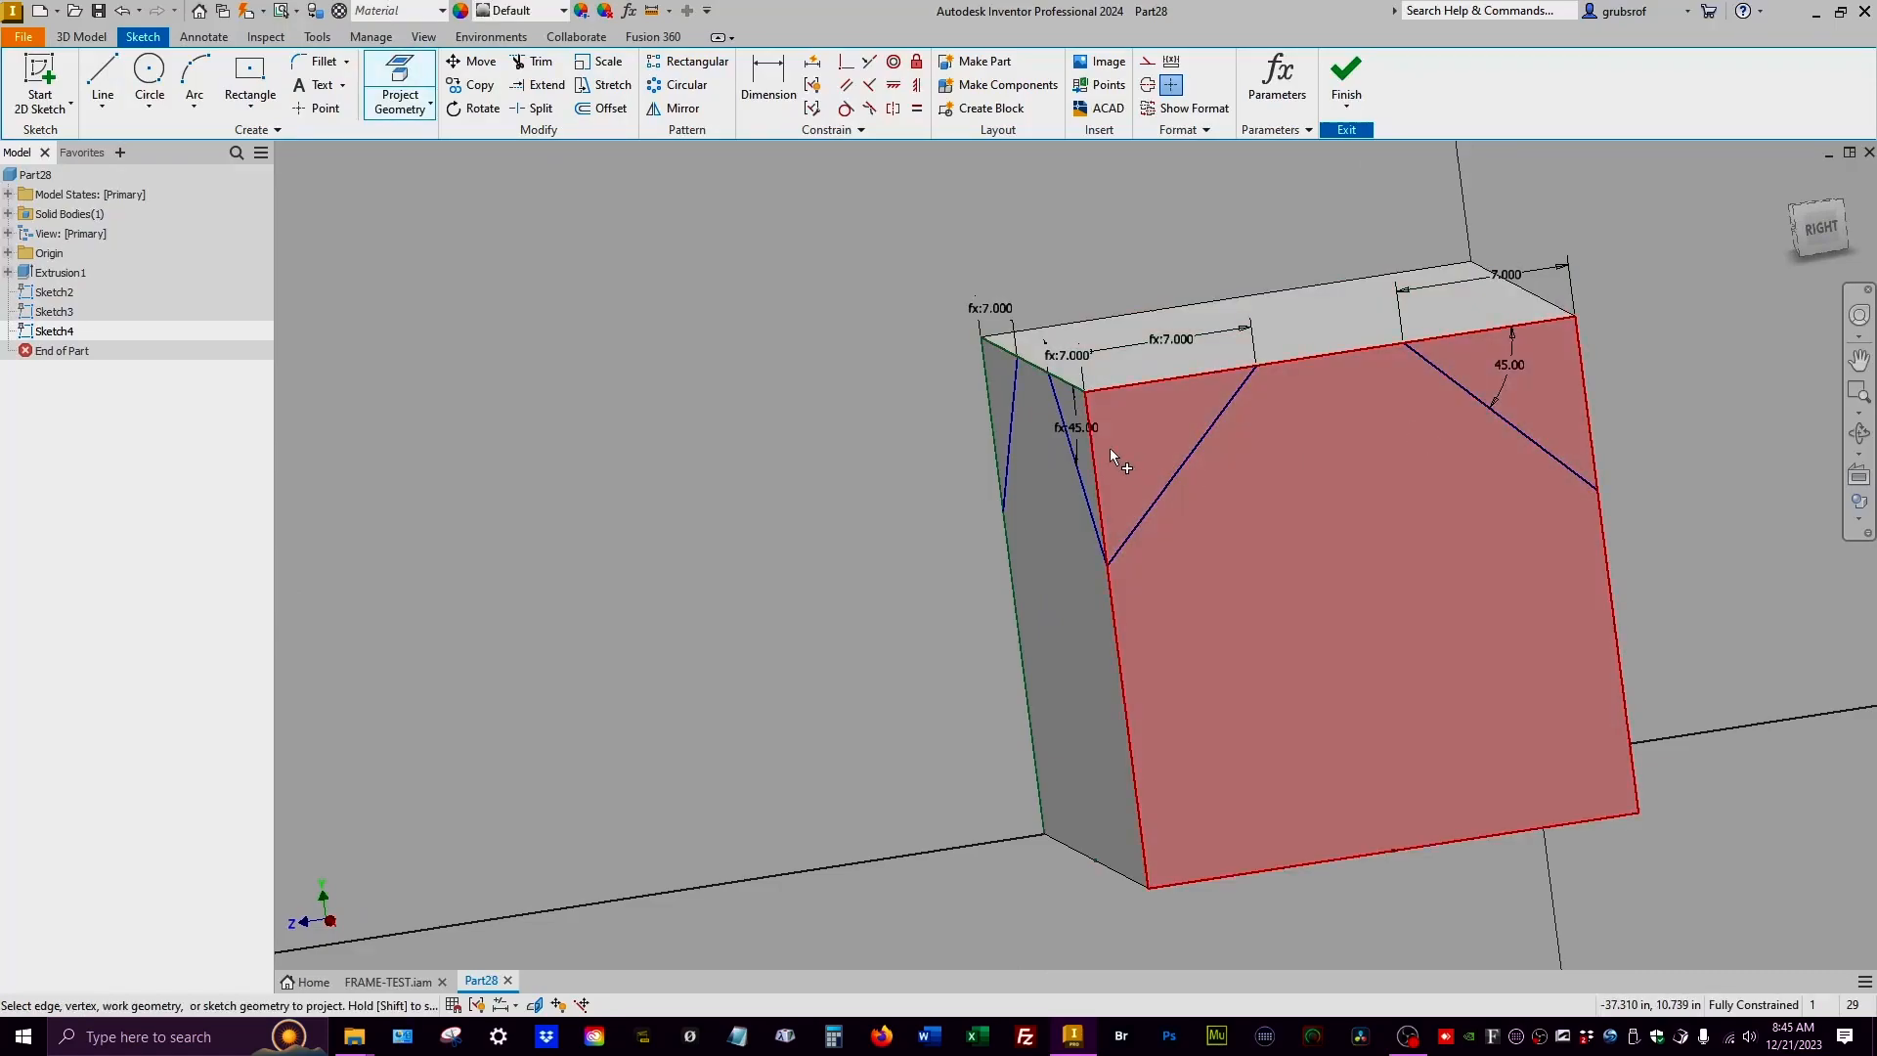
click(1206, 435)
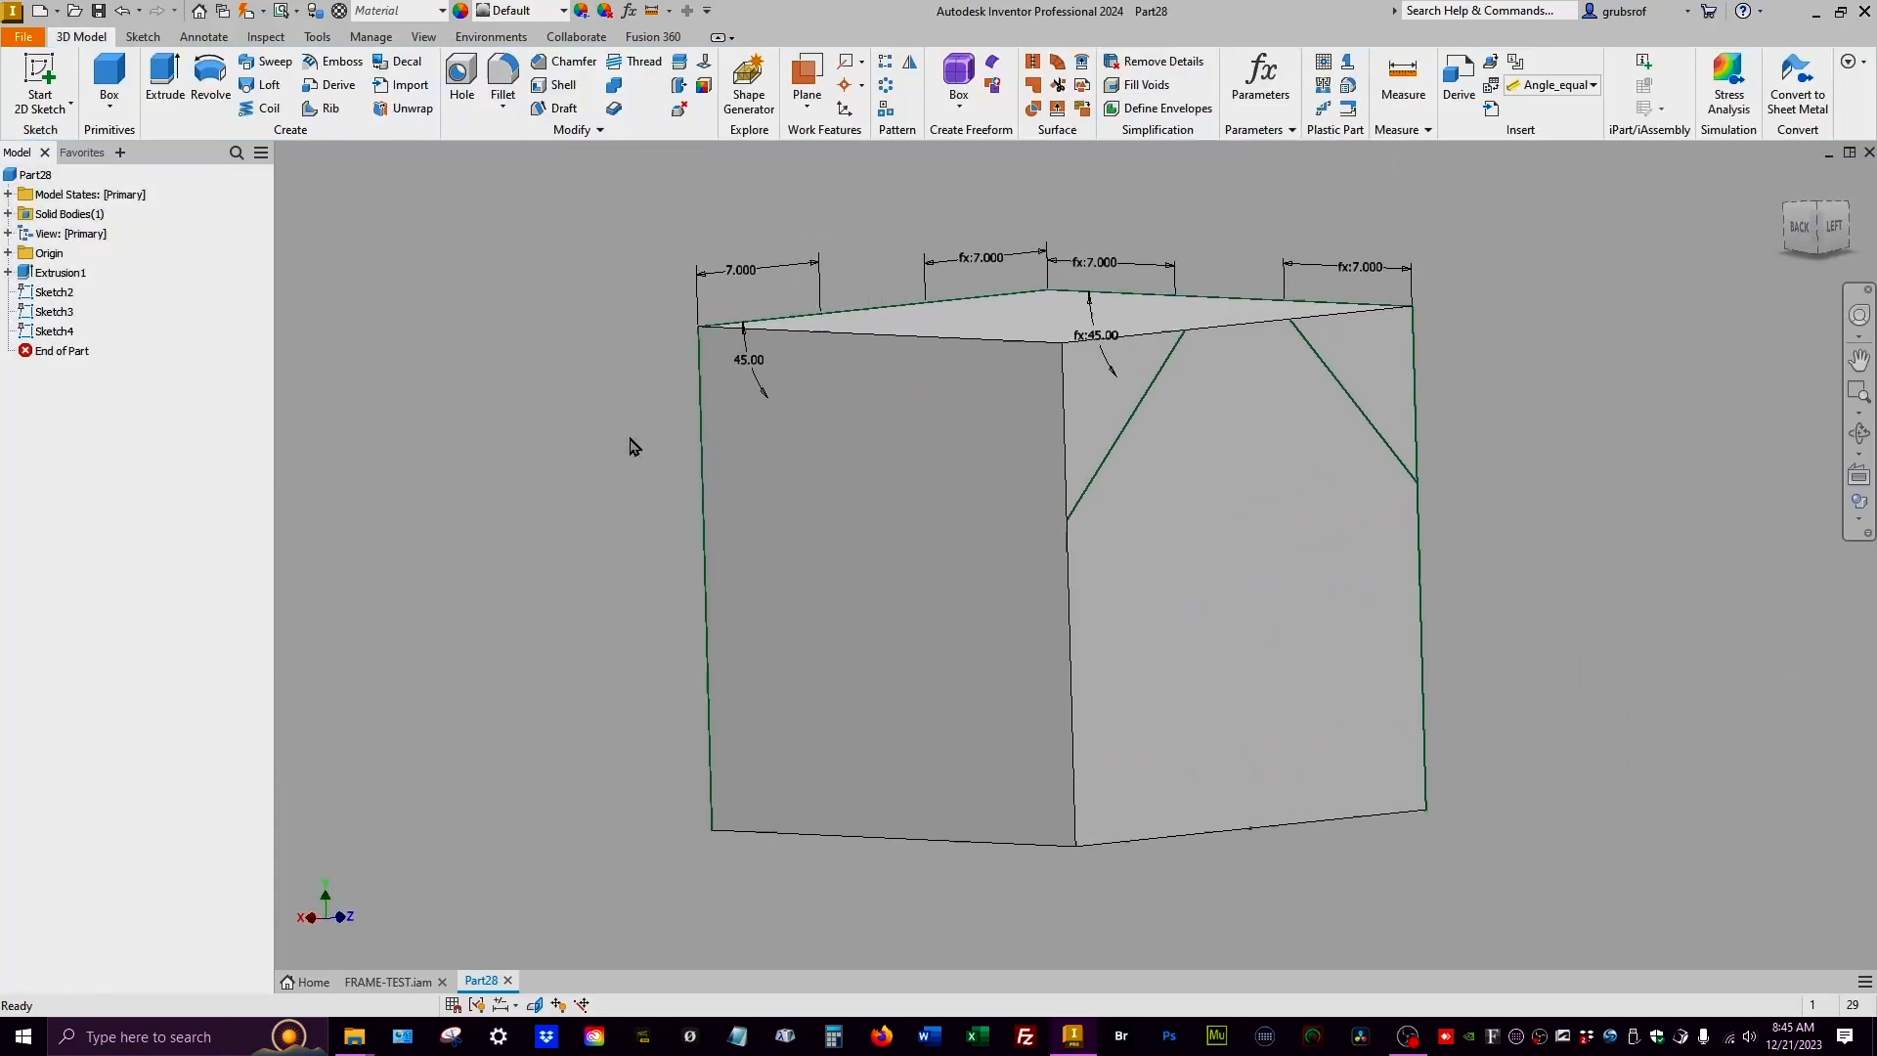
- Start a sketch on the cube's back face, project the front-face sketch's two diagonals into it, and finish the sketch
click(46, 71)
click(827, 478)
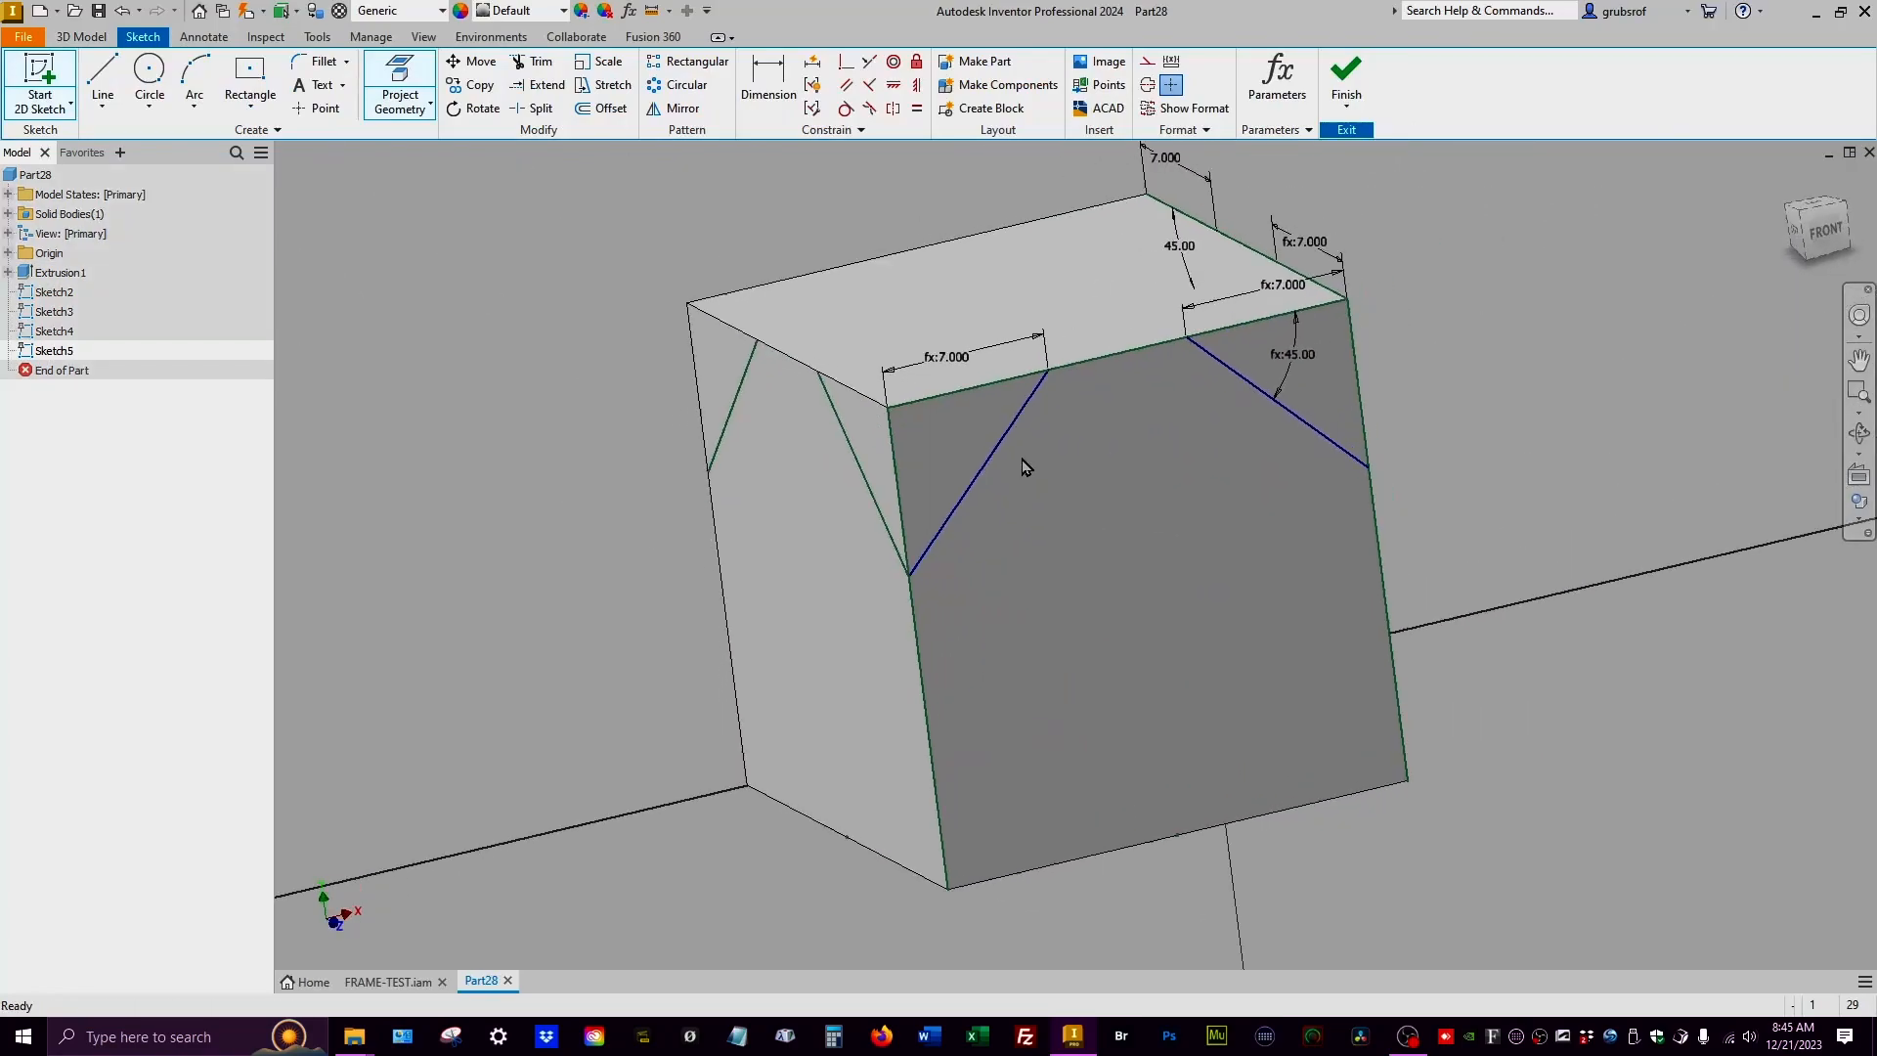
click(399, 86)
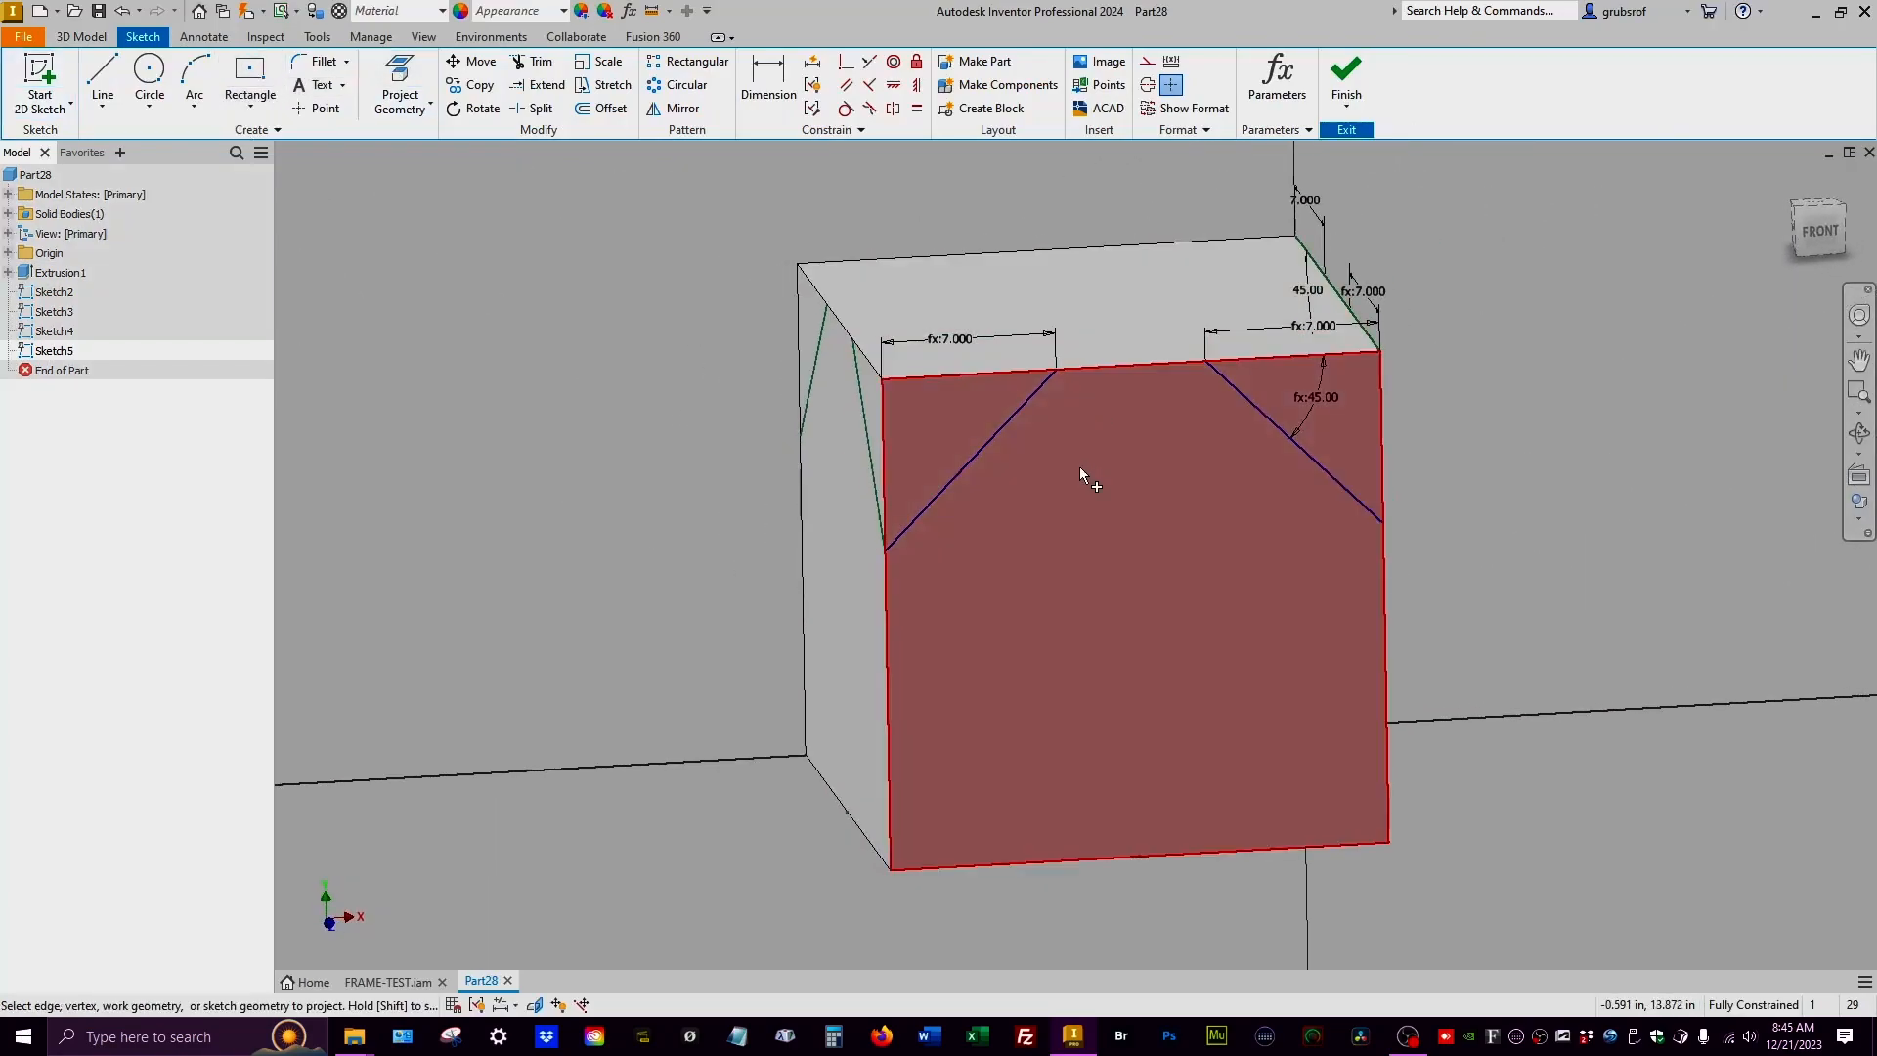
click(1019, 409)
shift+middle_drag(1246, 402, 1668, 520)
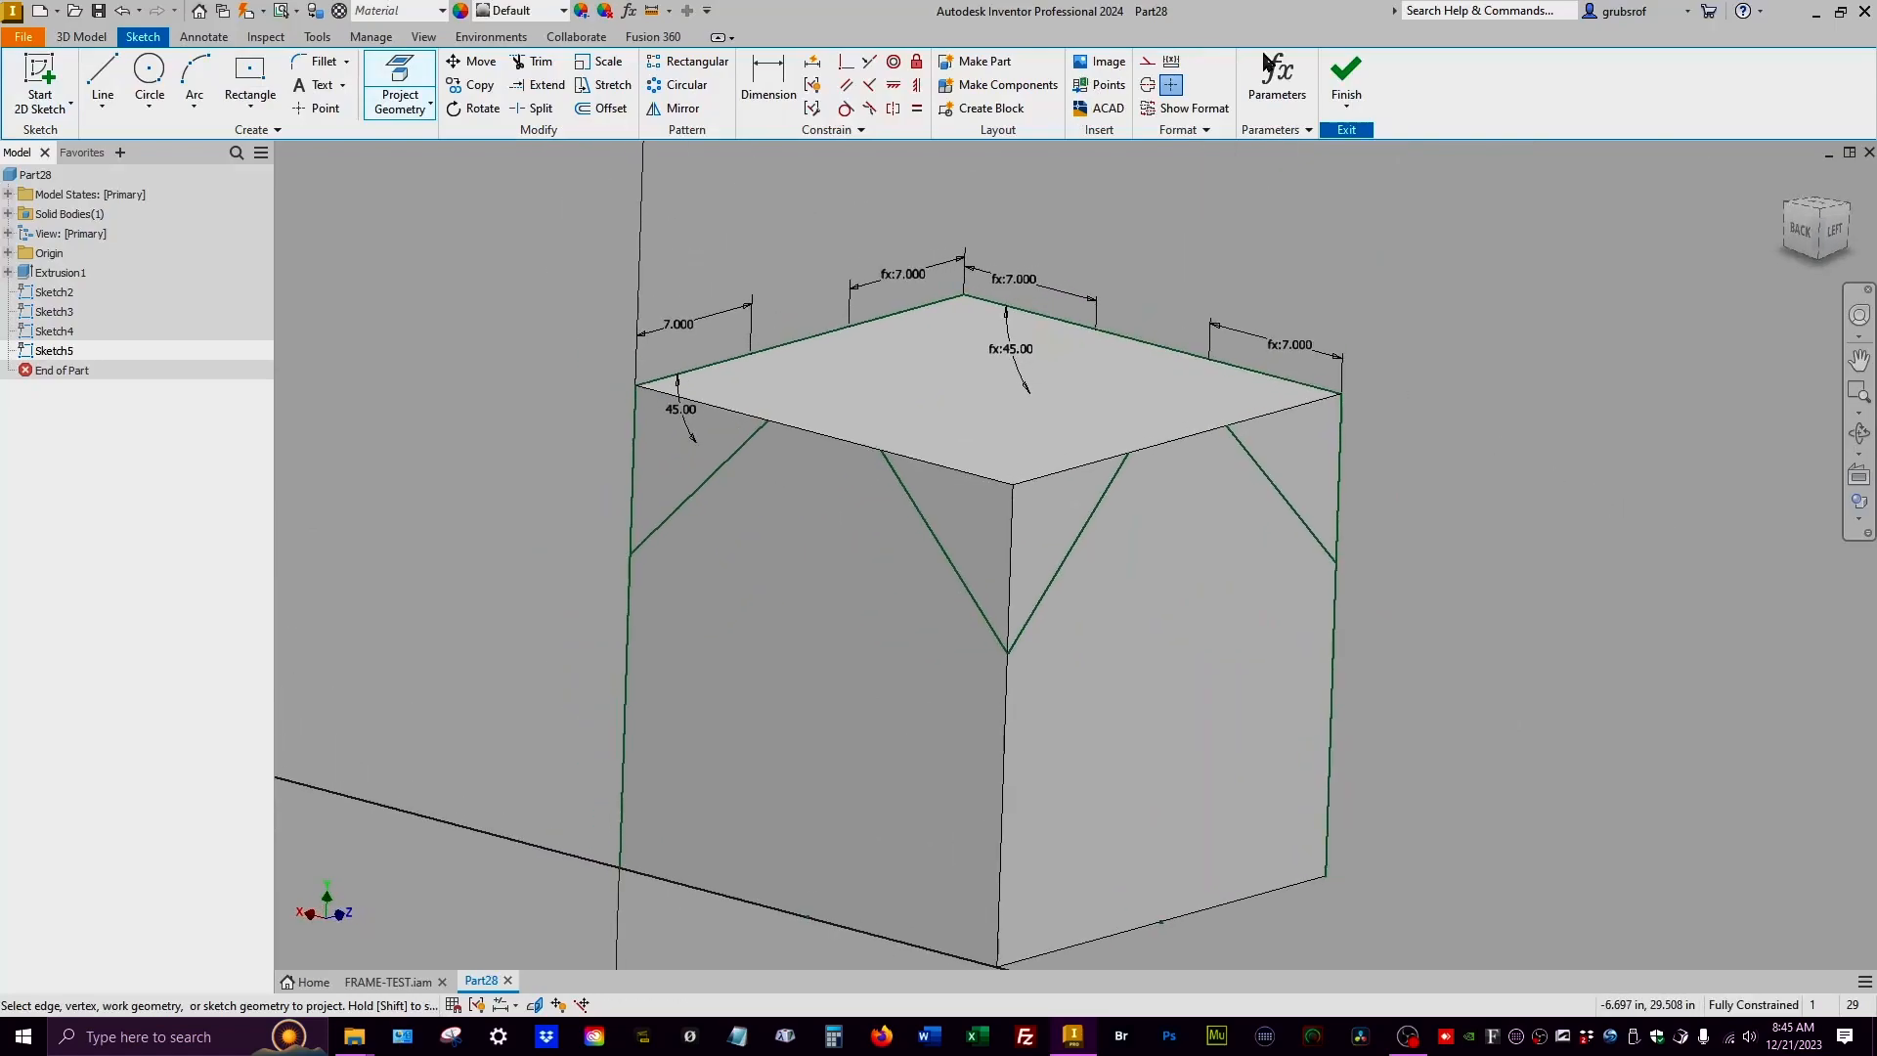
click(1344, 79)
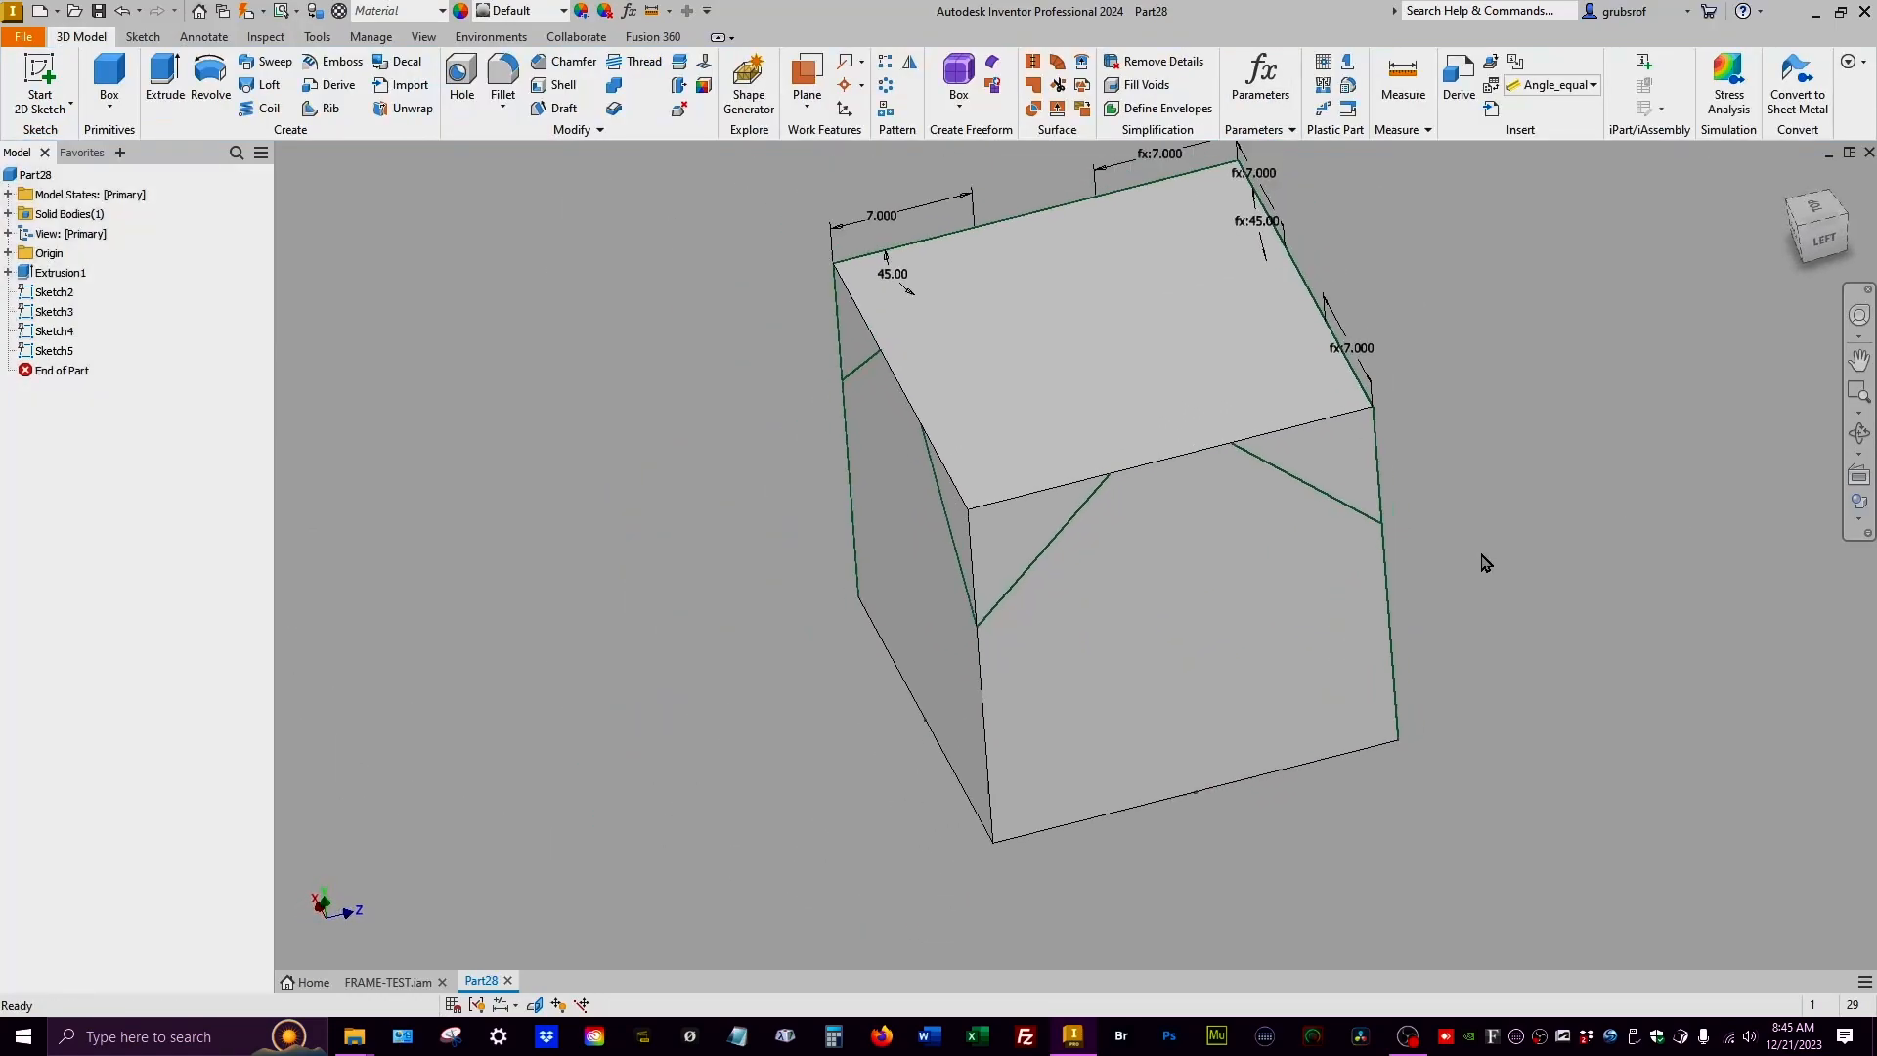
- Start a sketch on the cube's top face and draw a centre line across it, perpendicular between the two opposite edges
click(39, 80)
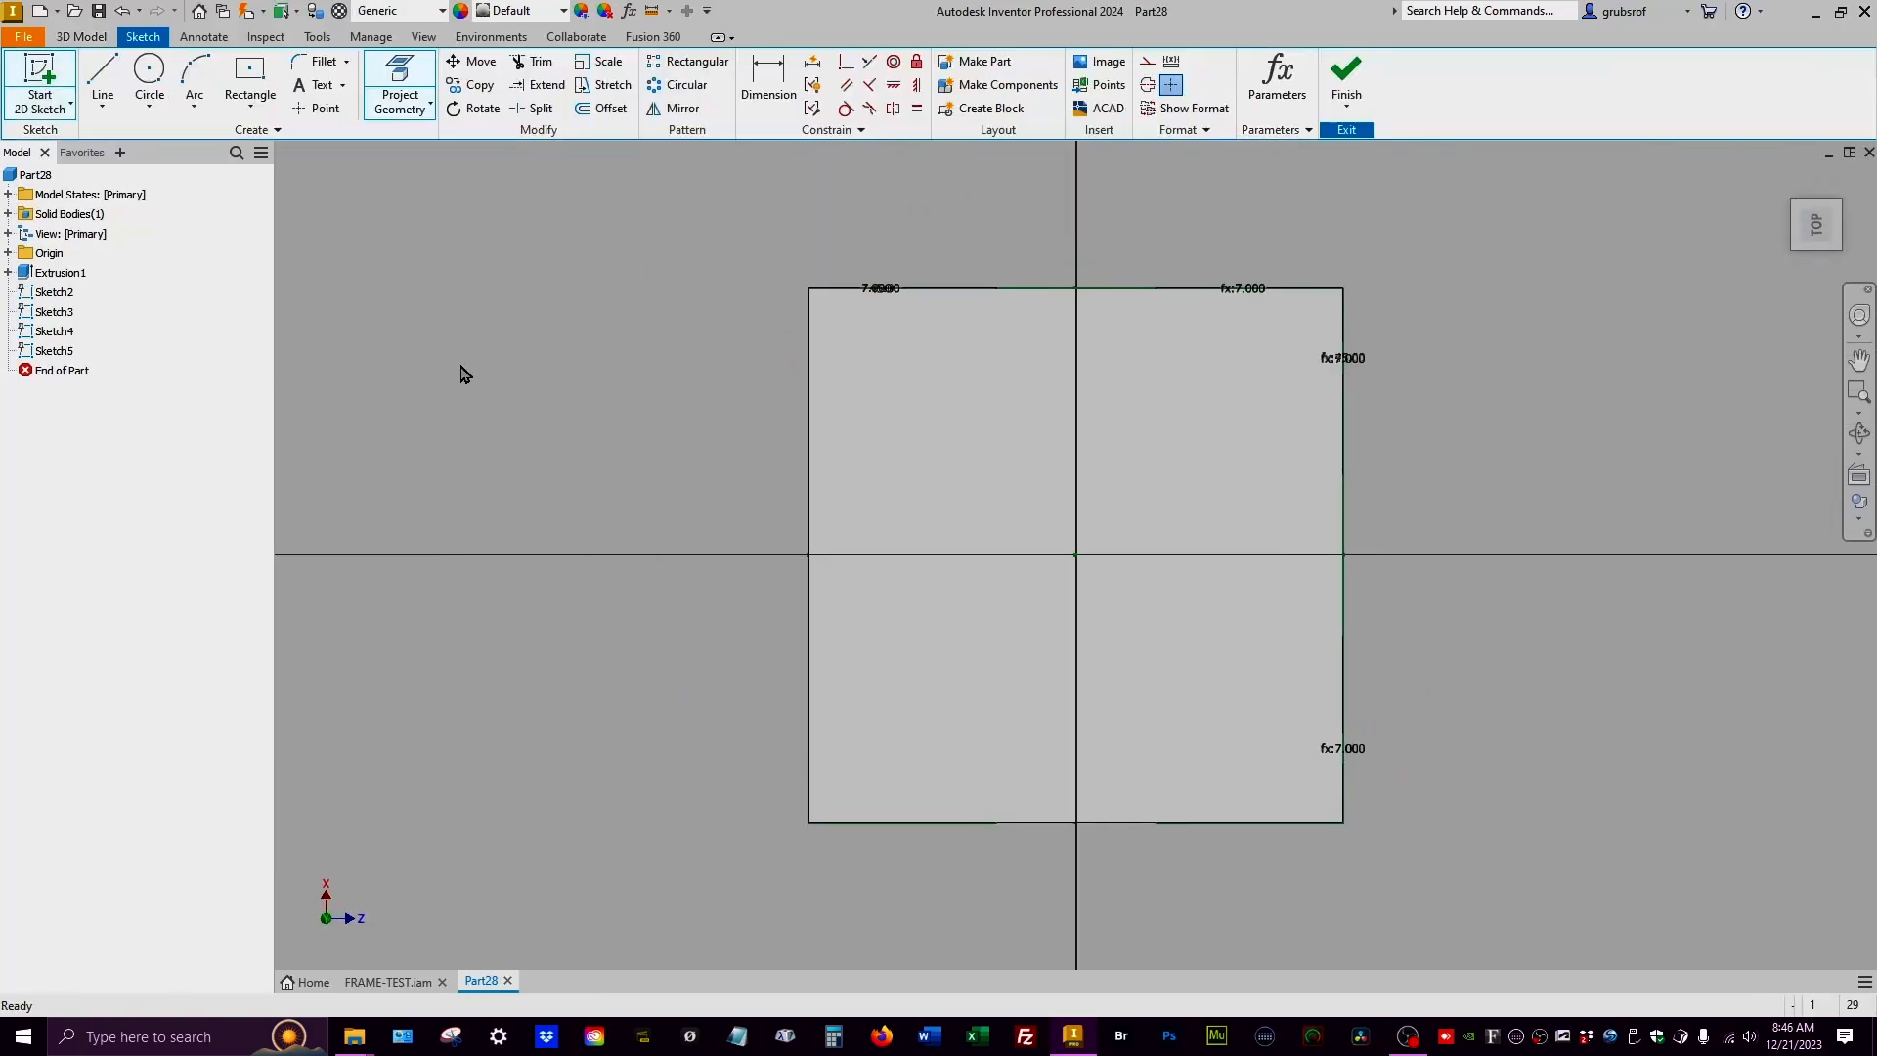
click(105, 75)
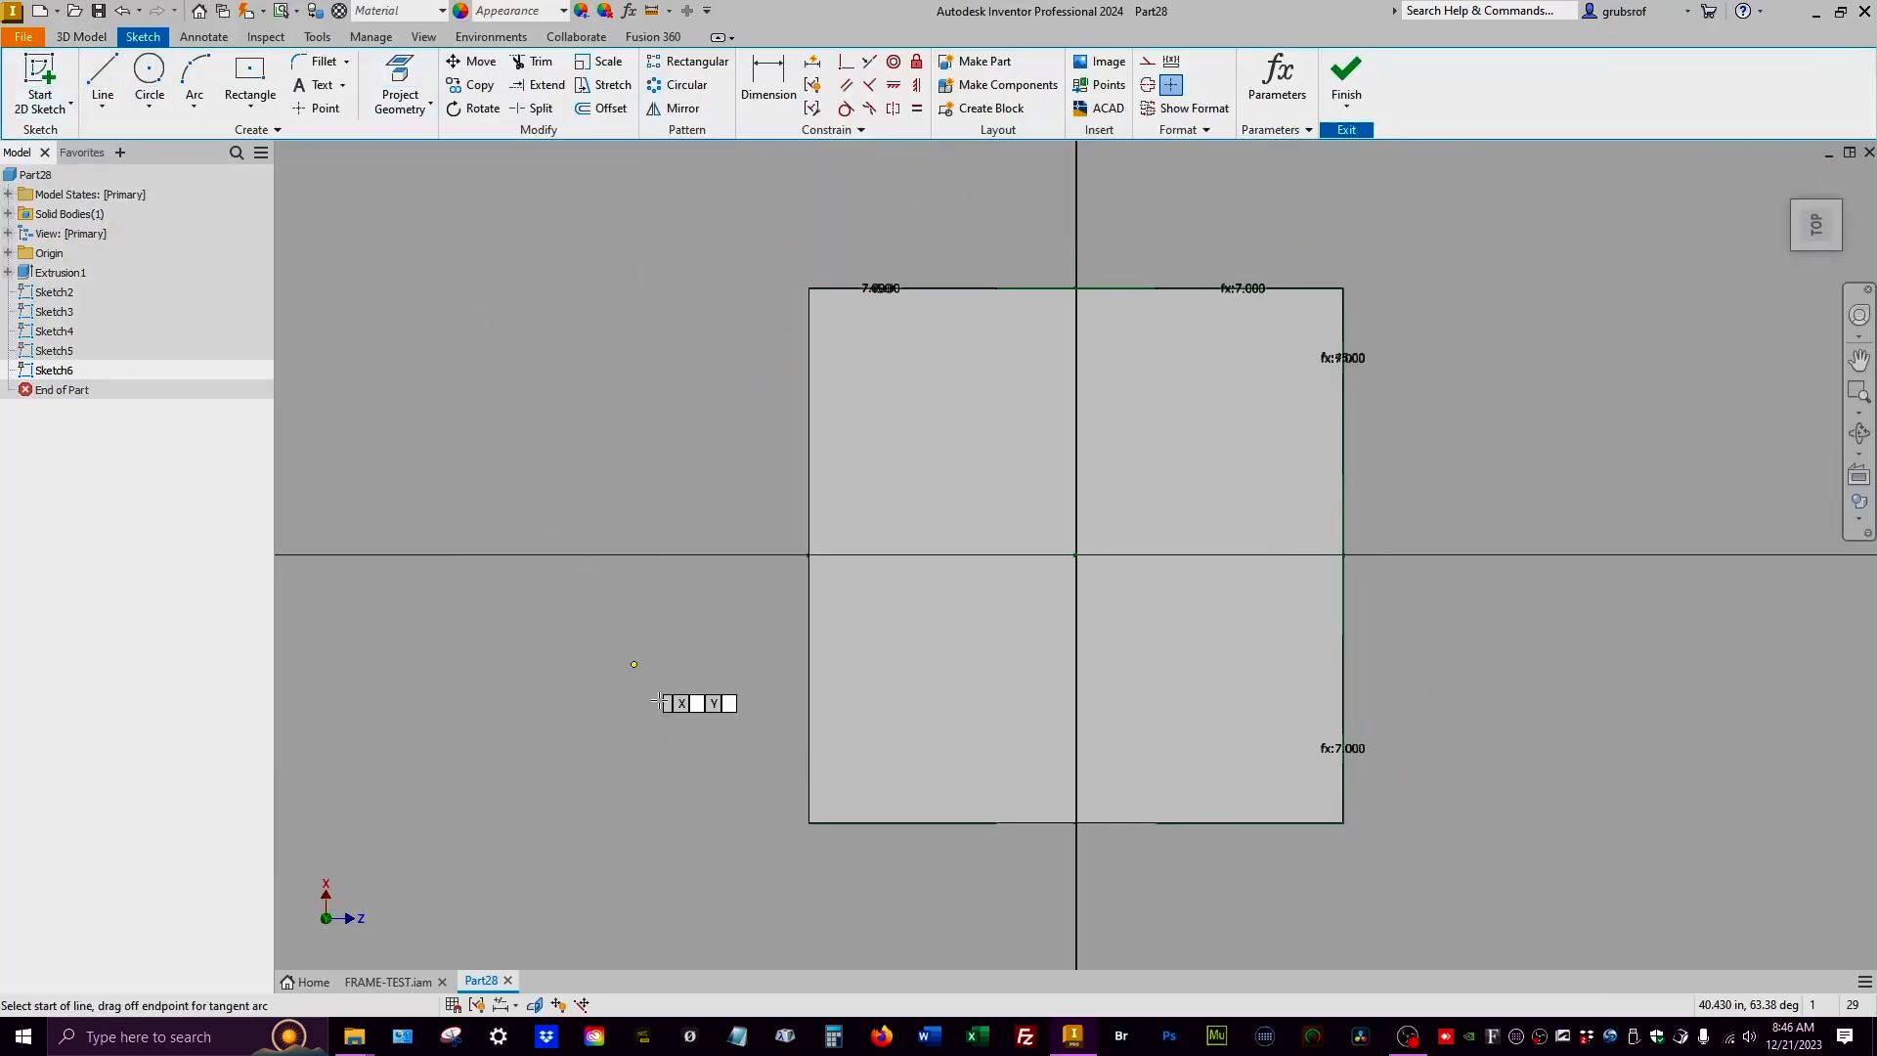
click(807, 555)
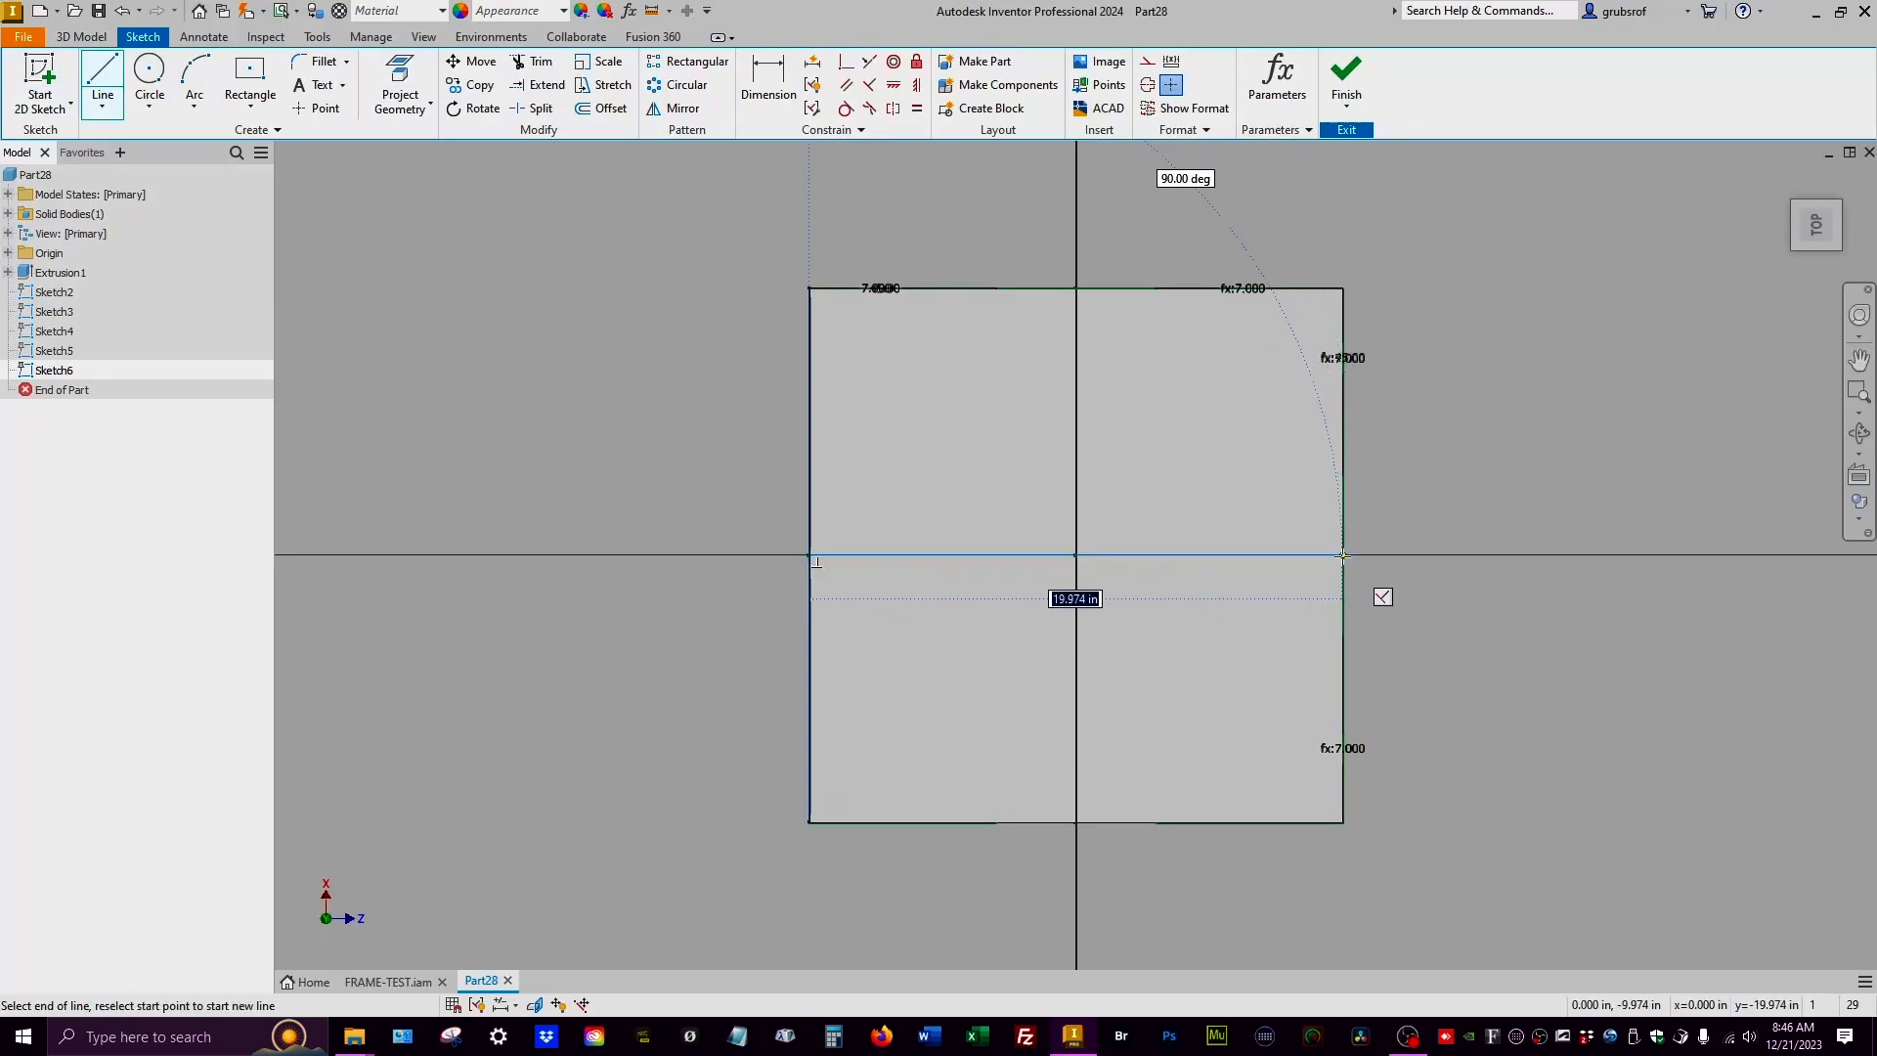
mouse_move(1383, 560)
shift+middle_down()
mouse_move(1575, 570)
mouse_move(1636, 600)
shift+middle_up()
scroll(1637, 600, up, 3)
scroll(1636, 600, up, 3)
mouse_move(1814, 454)
middle_down()
mouse_move(1508, 600)
mouse_move(1465, 589)
middle_up()
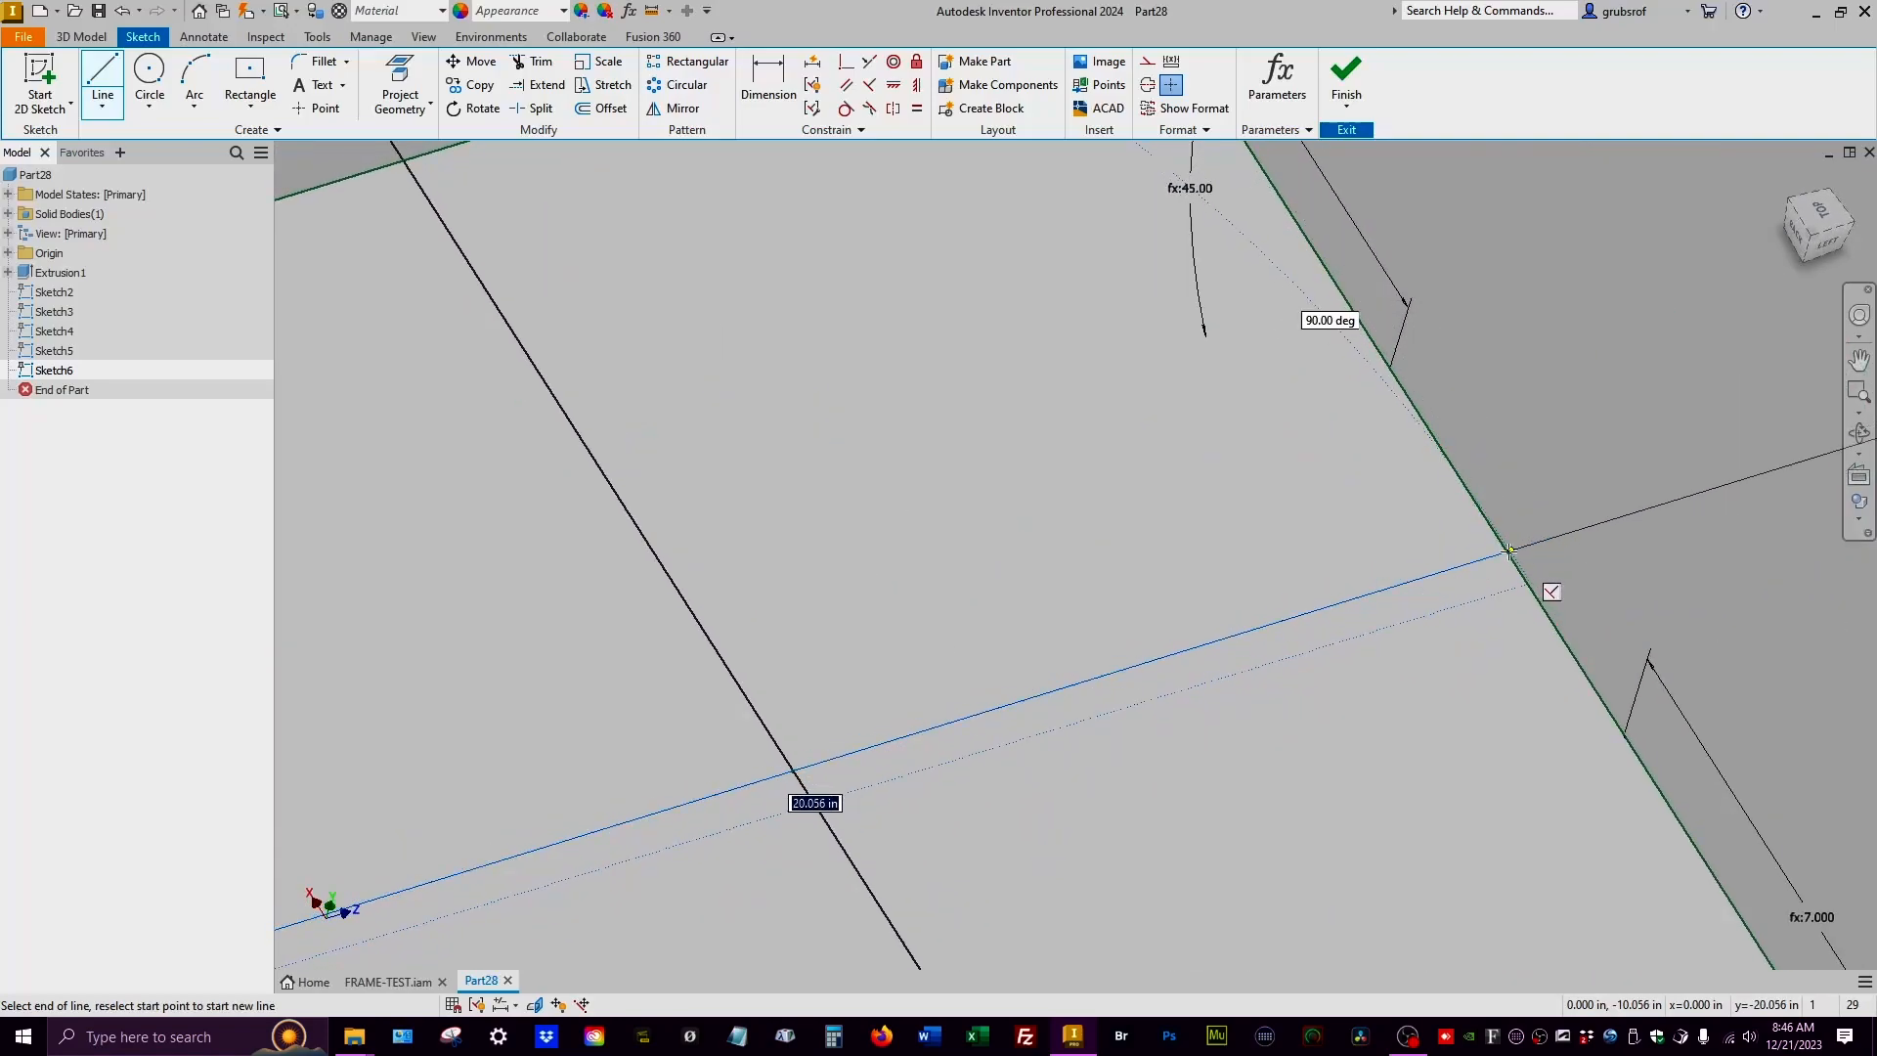
click(1506, 552)
right_click(1443, 640)
click(1507, 641)
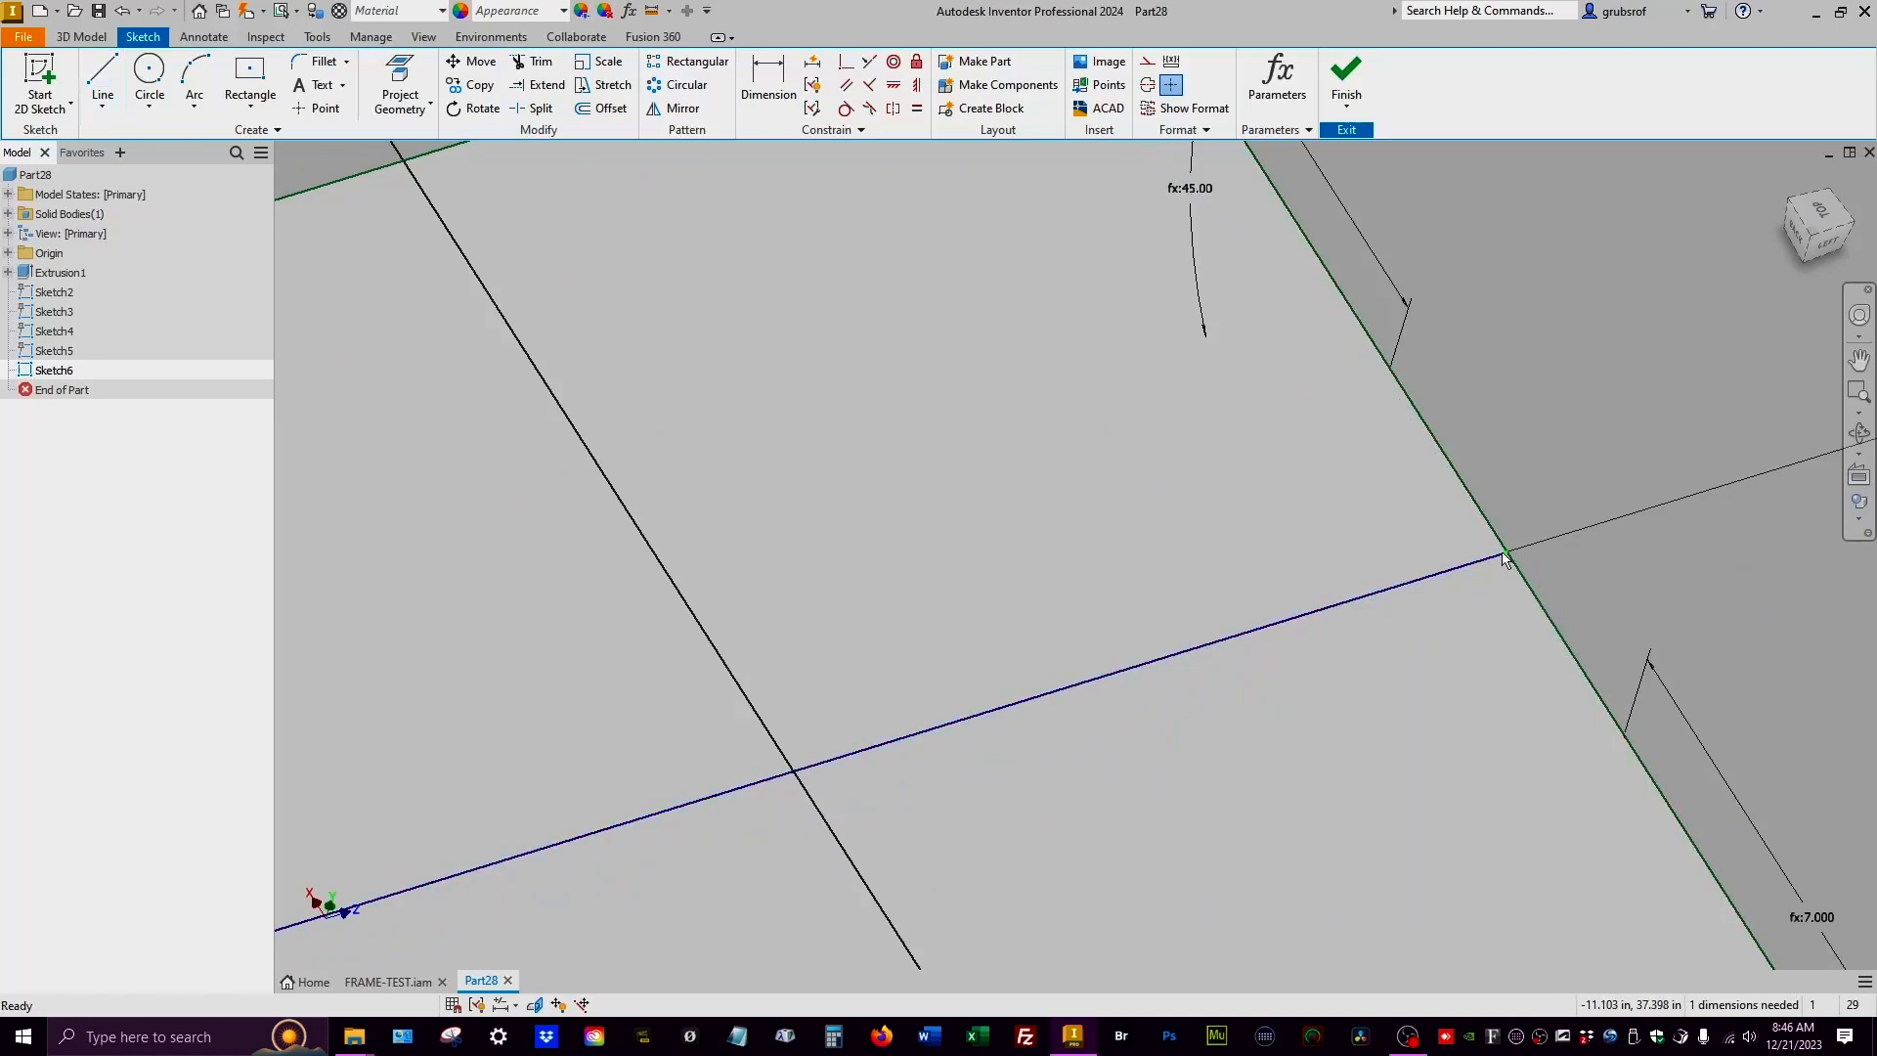
- Apply a Coincident constraint between the centre line's end and the adjoining top-face edge, and finish the sketch
click(847, 66)
click(1433, 577)
click(1514, 577)
right_click(1545, 481)
click(1602, 474)
key(F6)
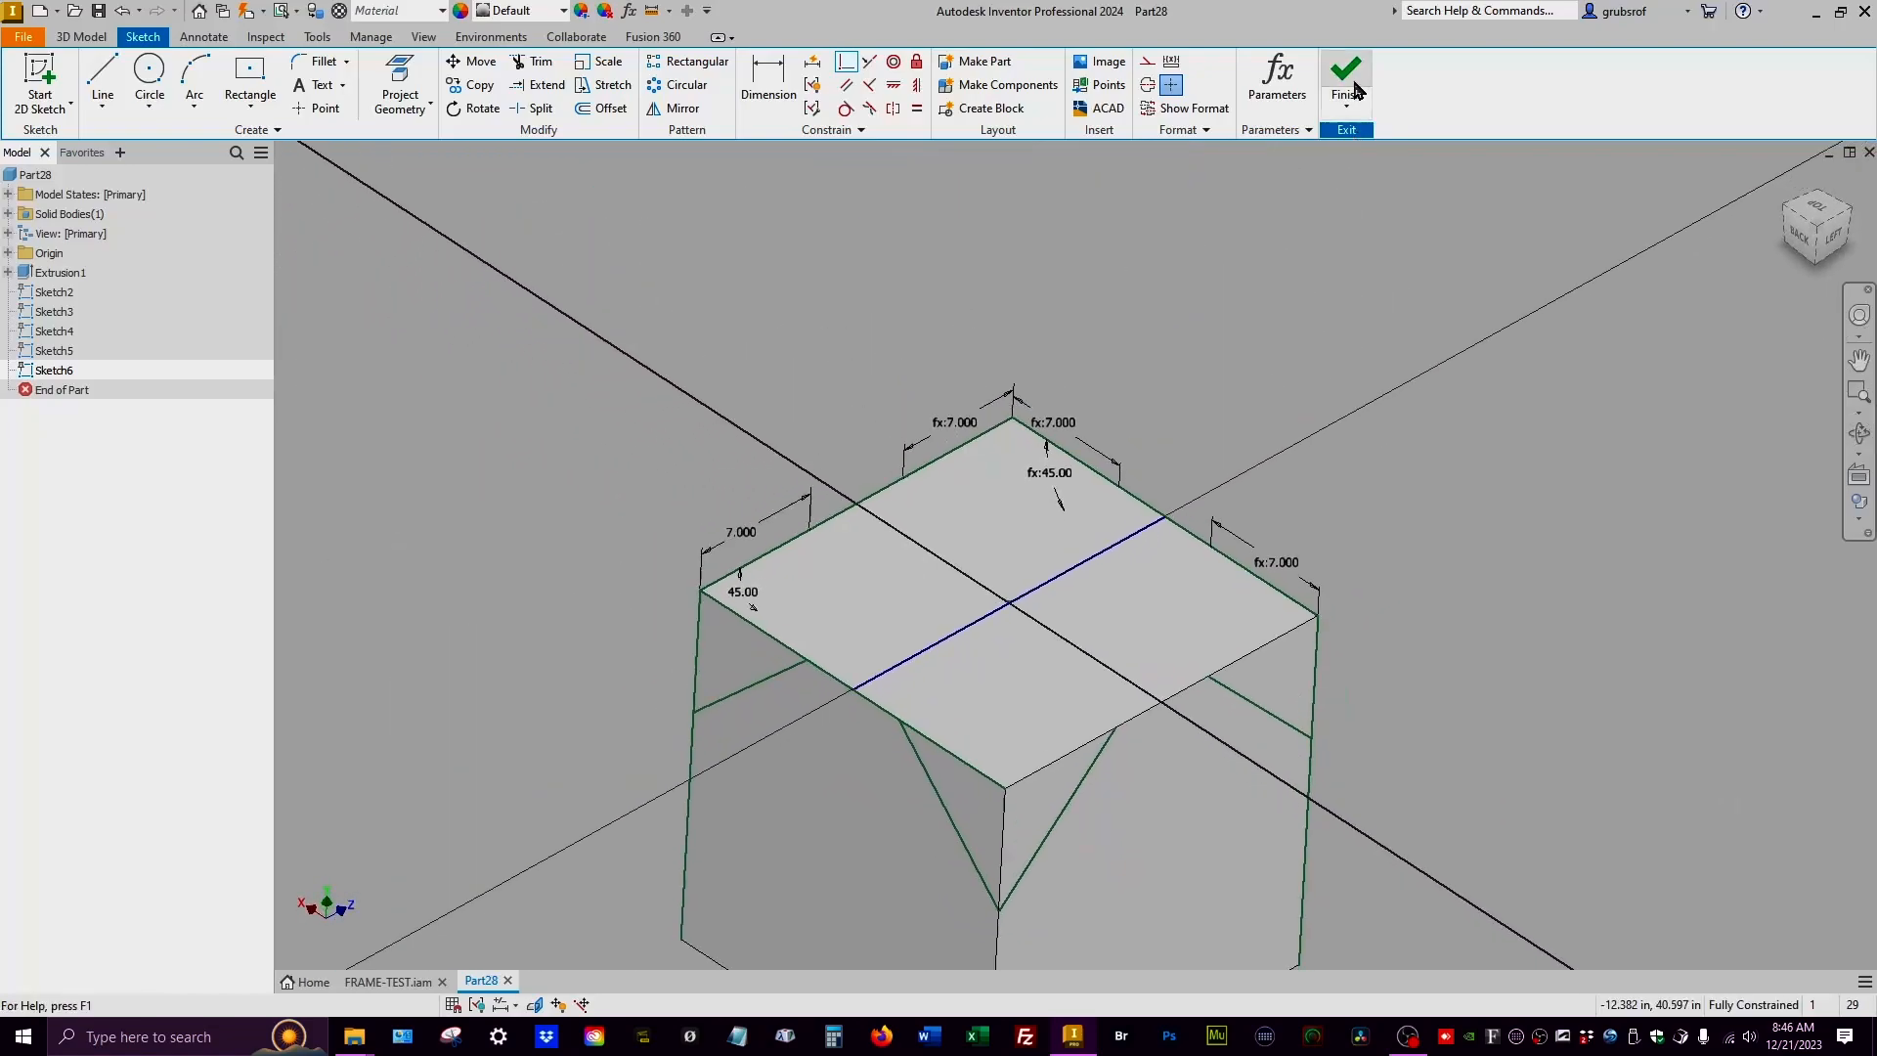
click(1348, 78)
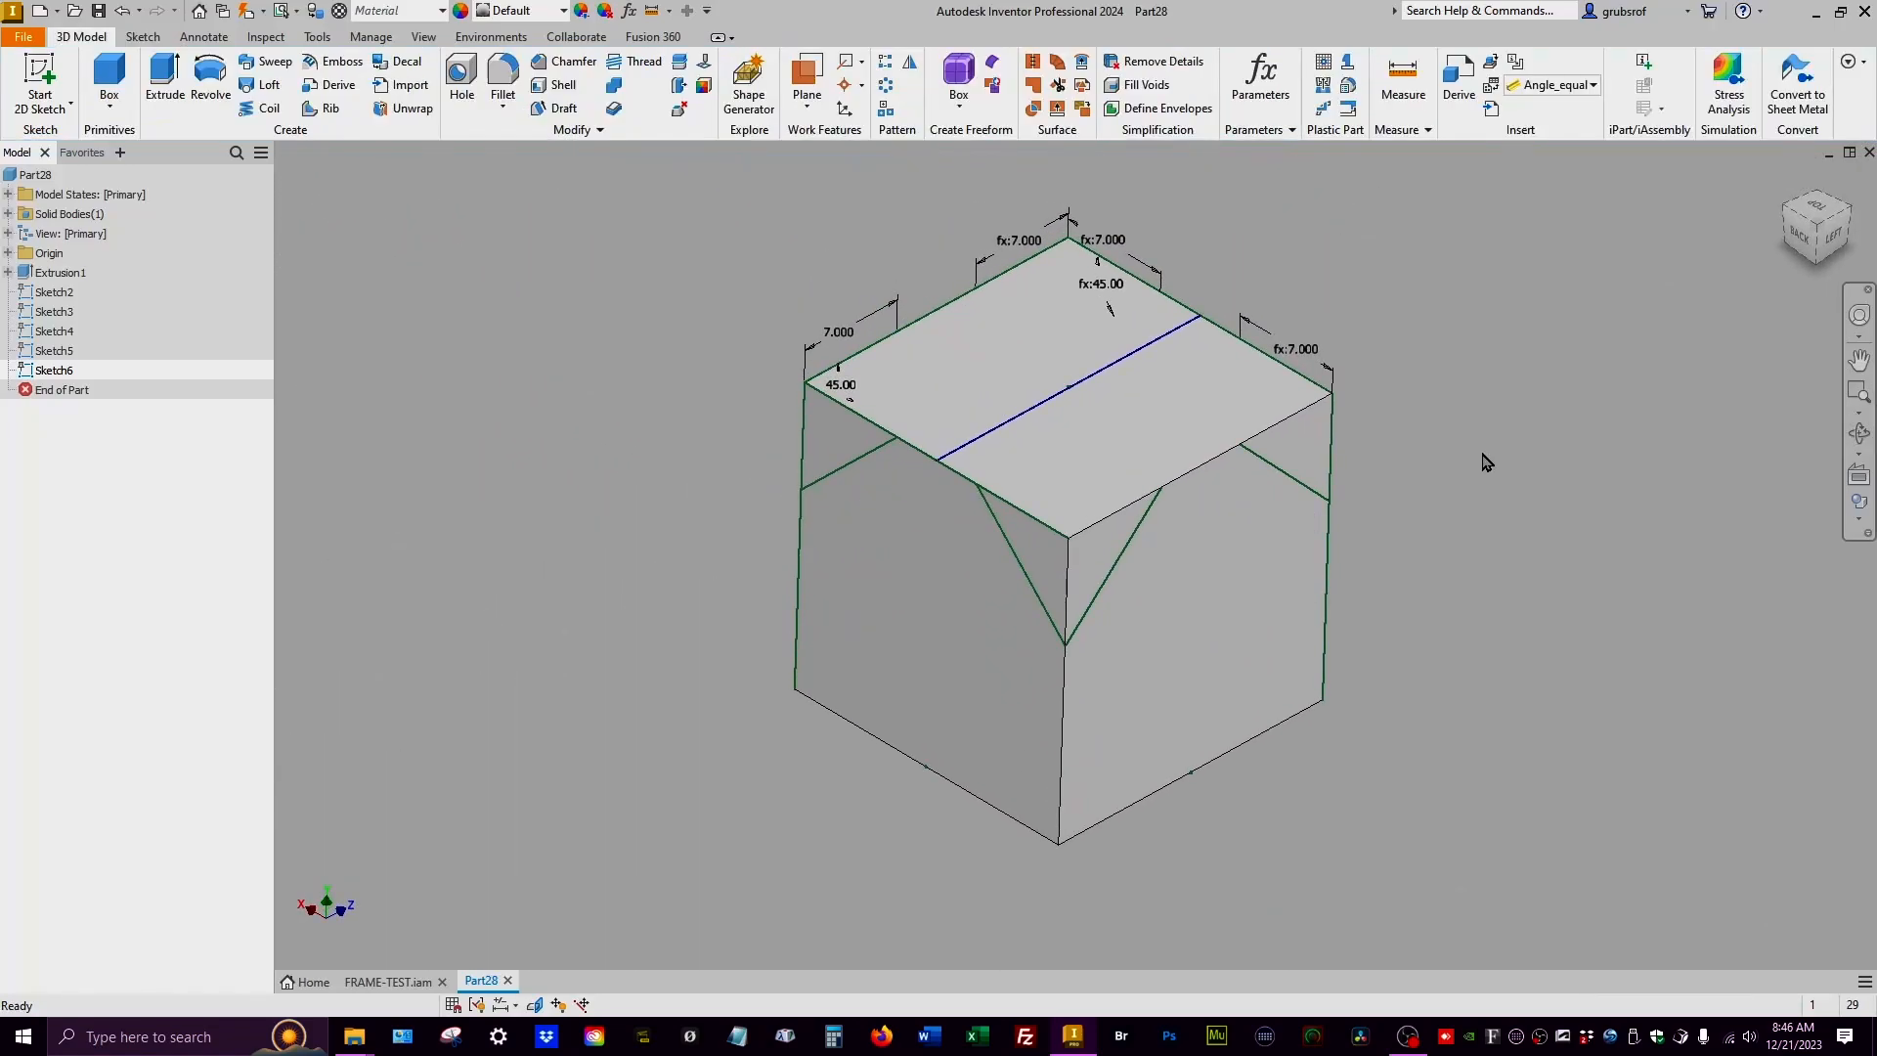
- Save the skeleton part as 1.ipt
key(ctrl+s)
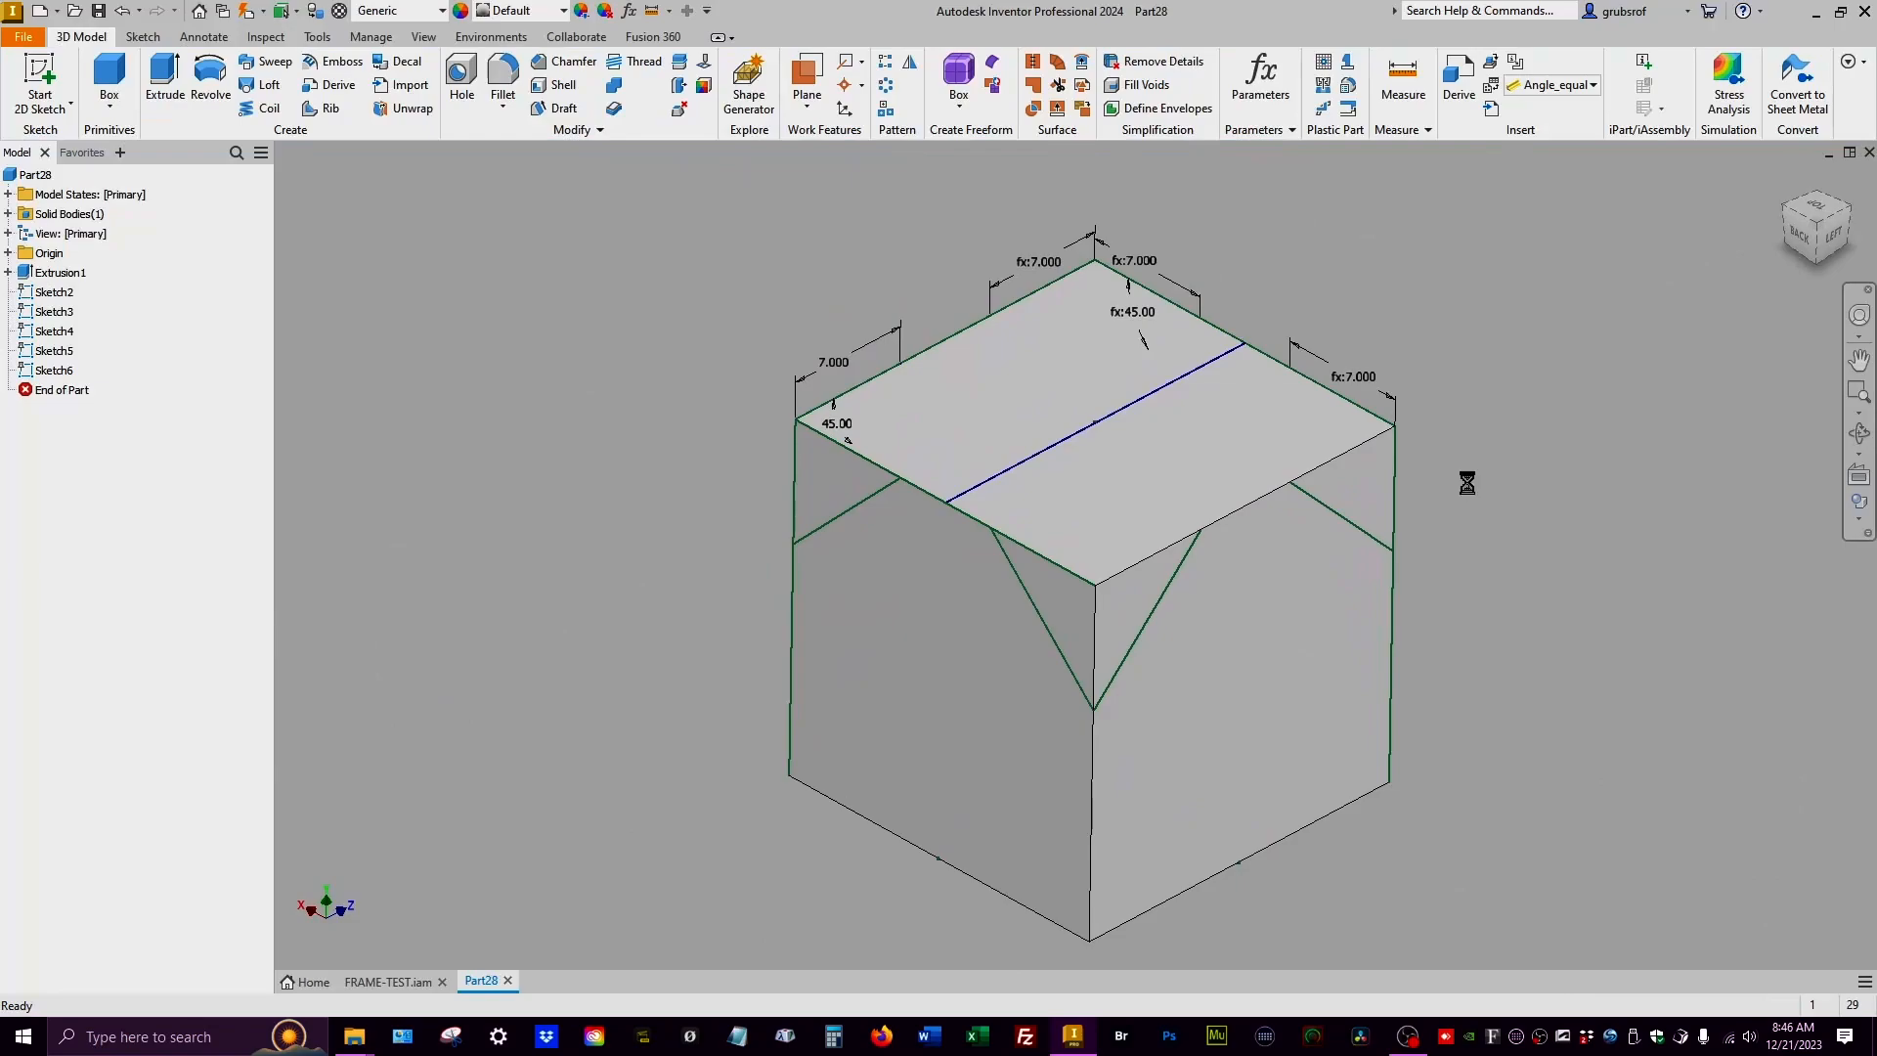
text(1)
key(Return)
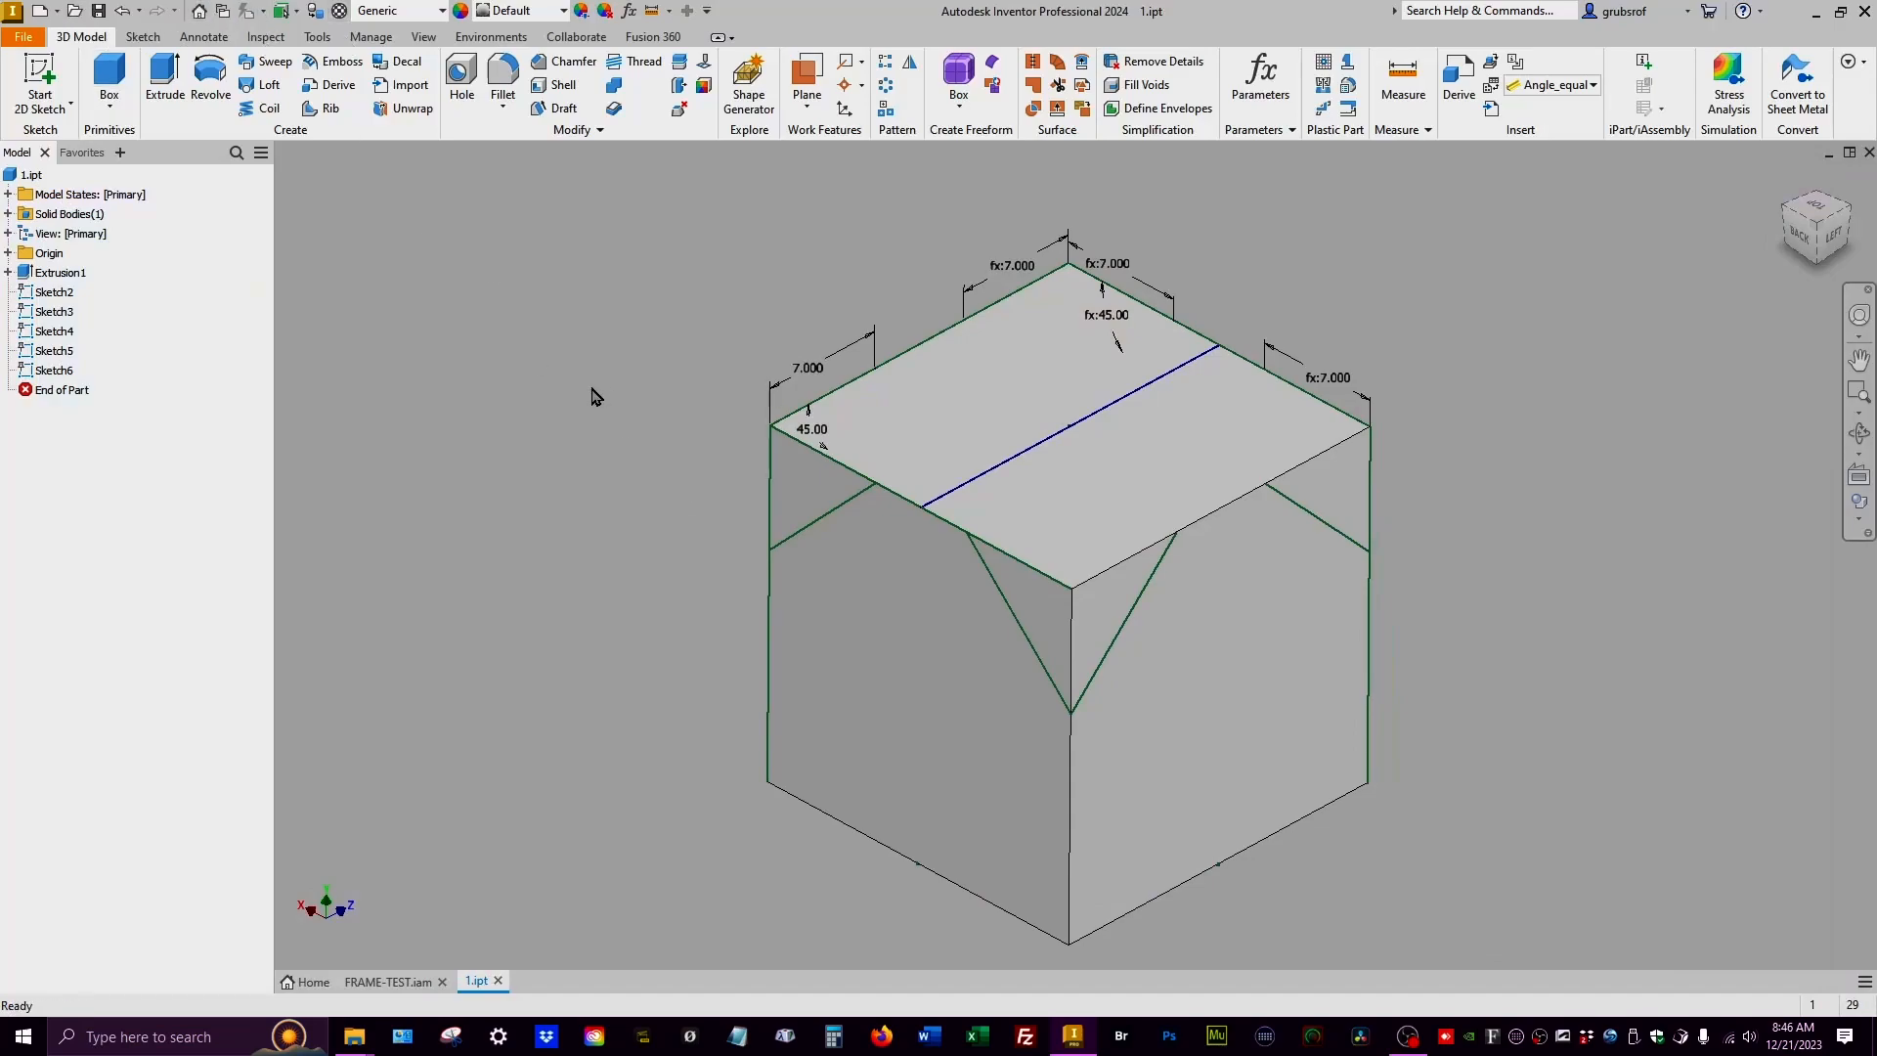
- Create a new assembly from the Standard.iam template
click(44, 17)
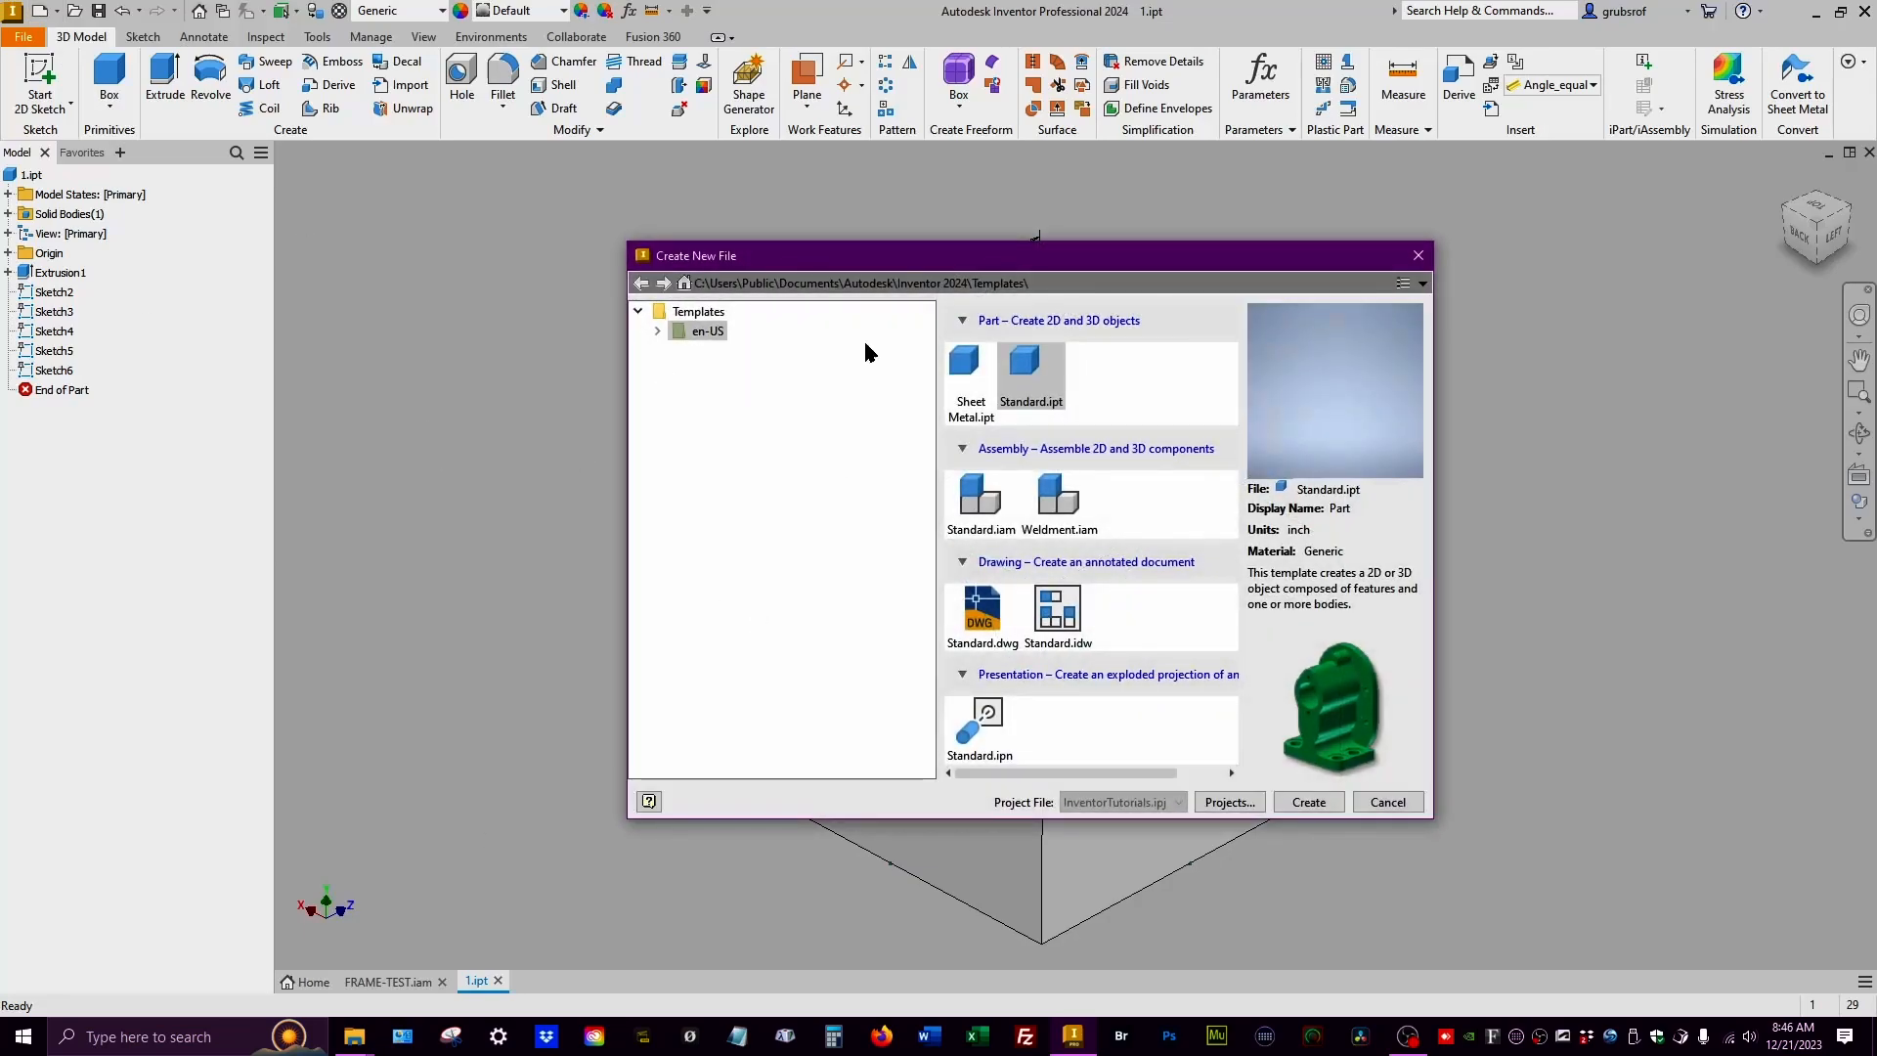
click(980, 510)
double_click(981, 510)
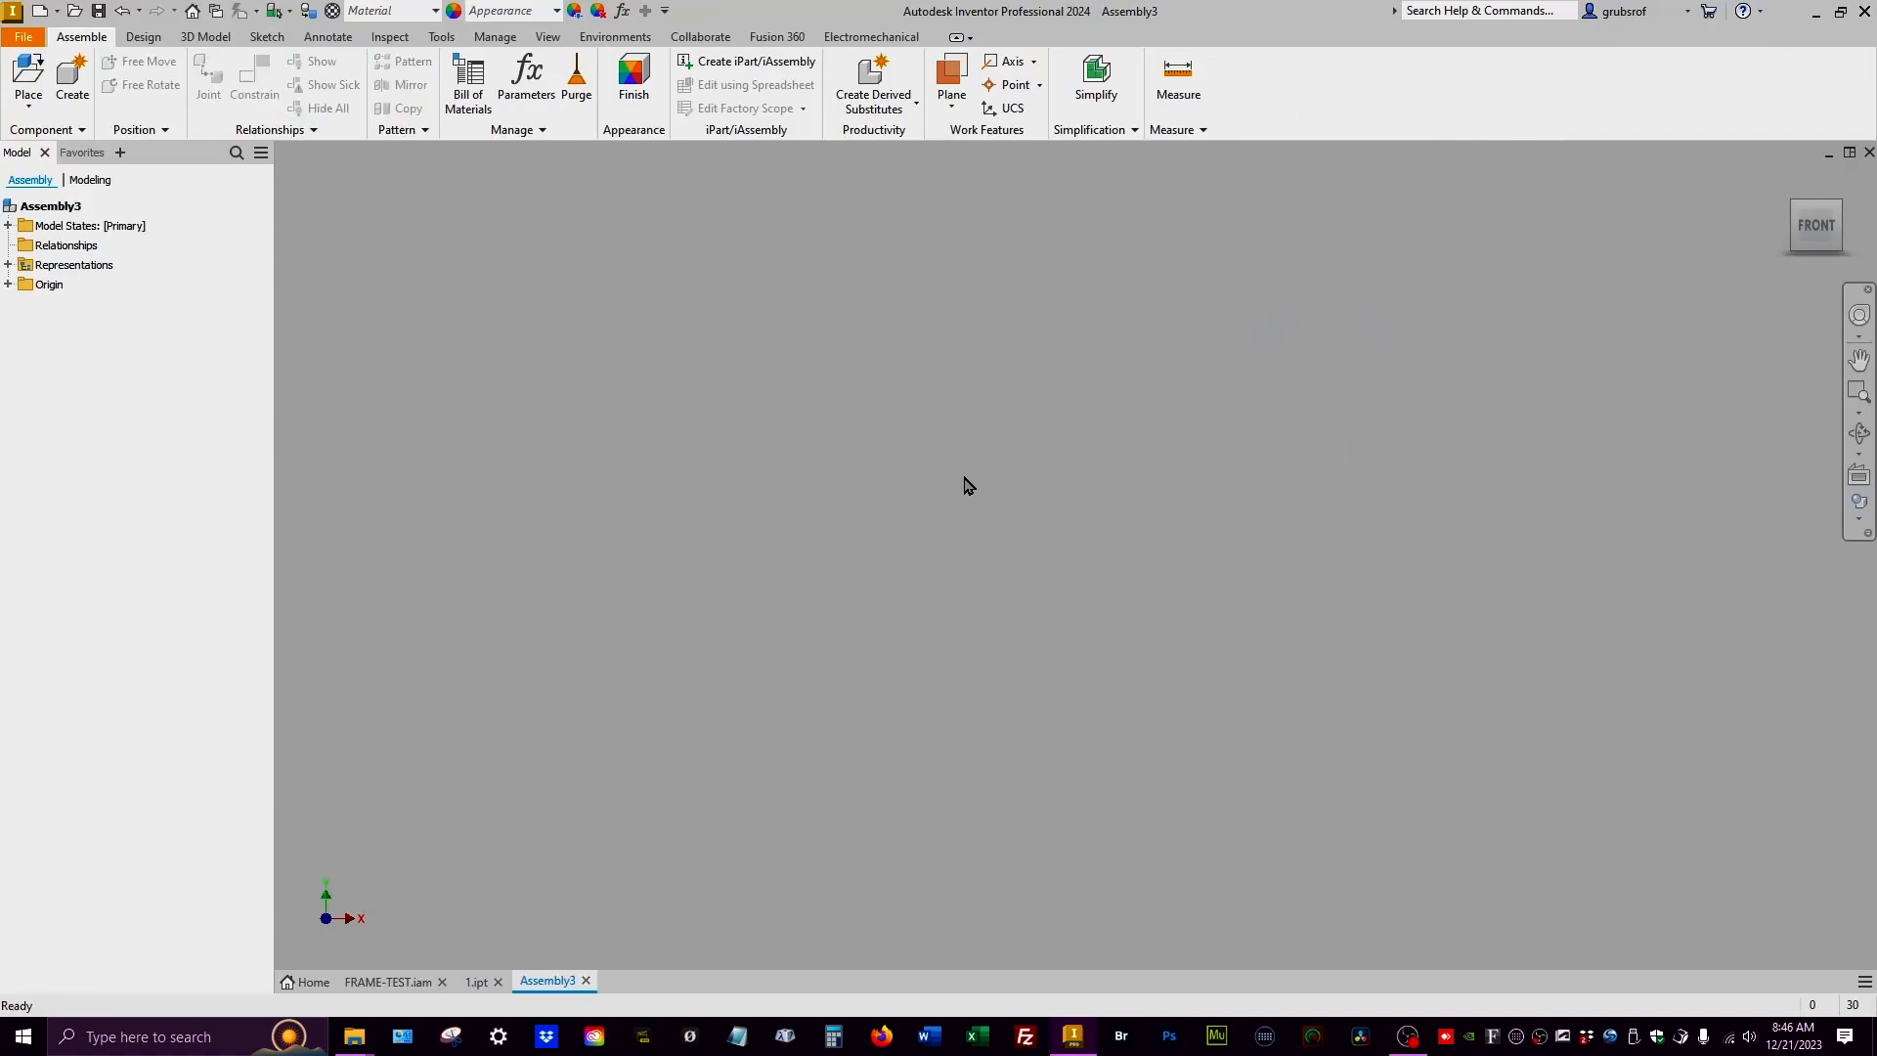
- Place a single instance of the 1.ipt skeleton part in the assembly
right_click(964, 478)
click(988, 423)
click(241, 304)
double_click(241, 304)
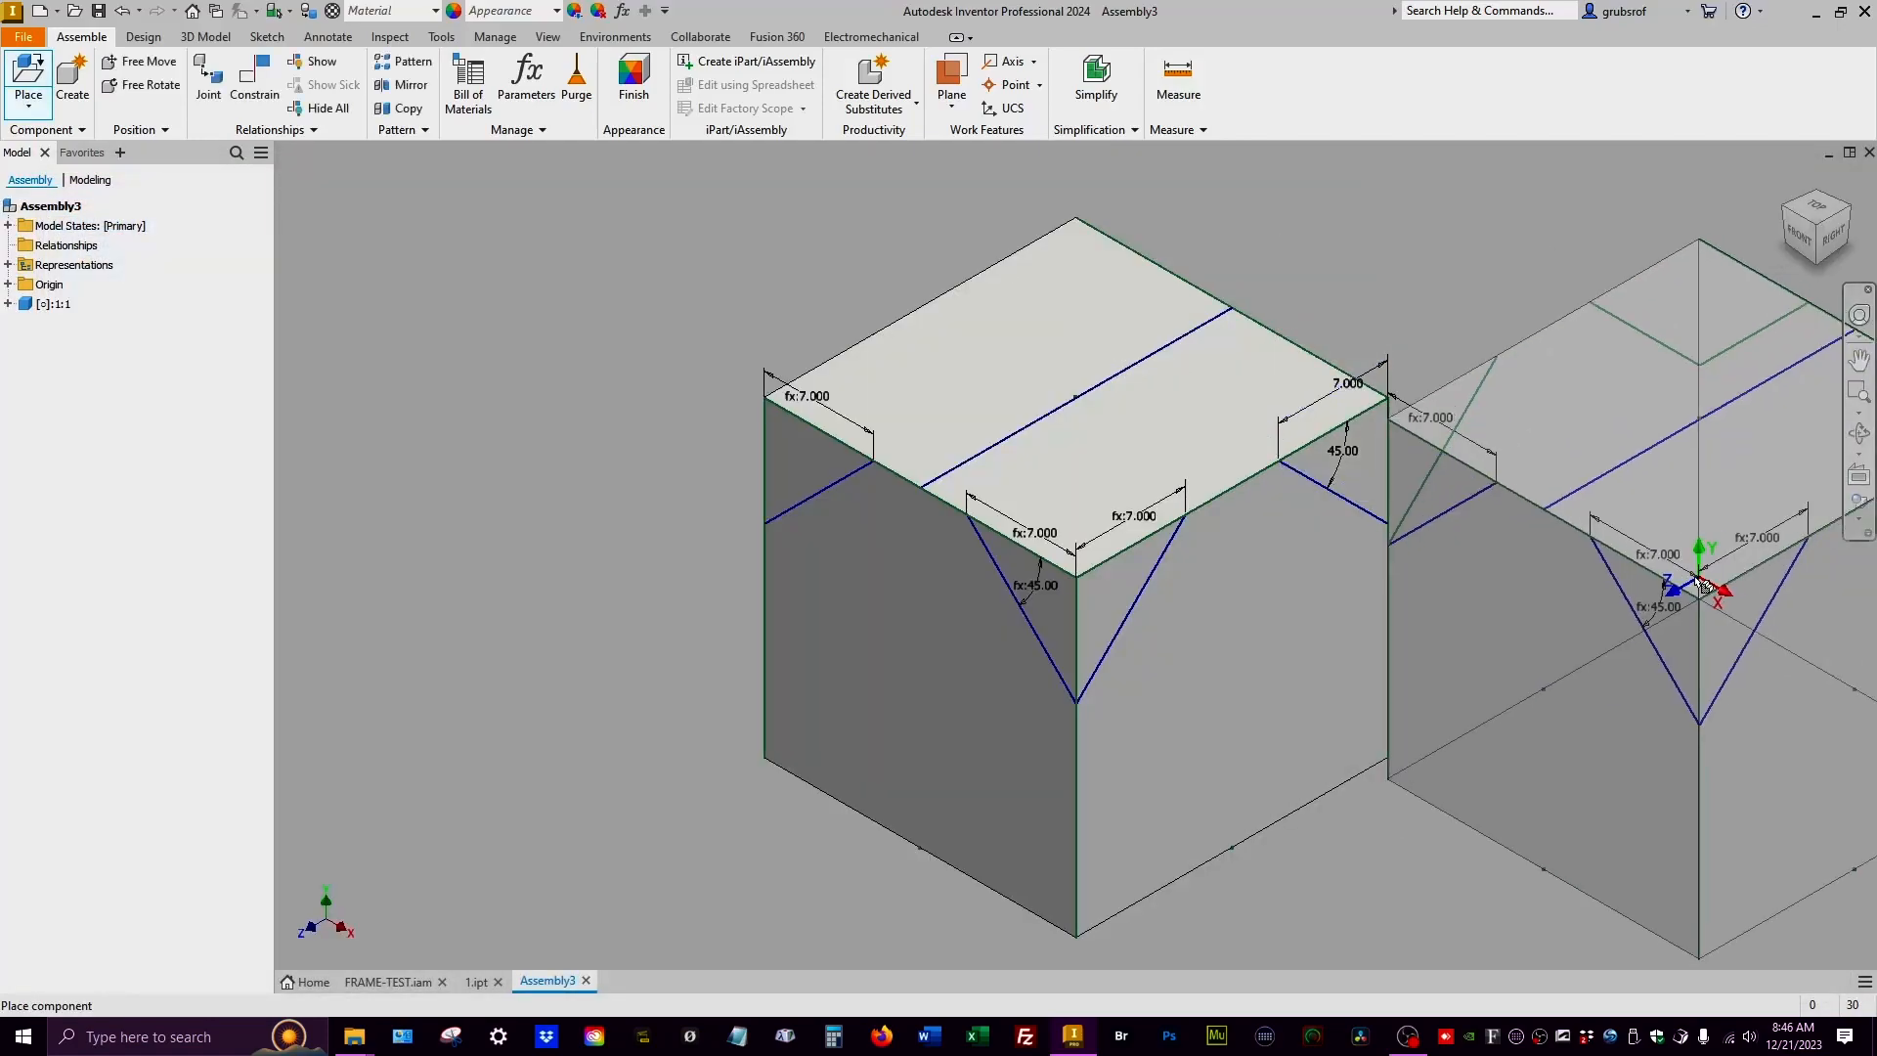
right_click(1584, 556)
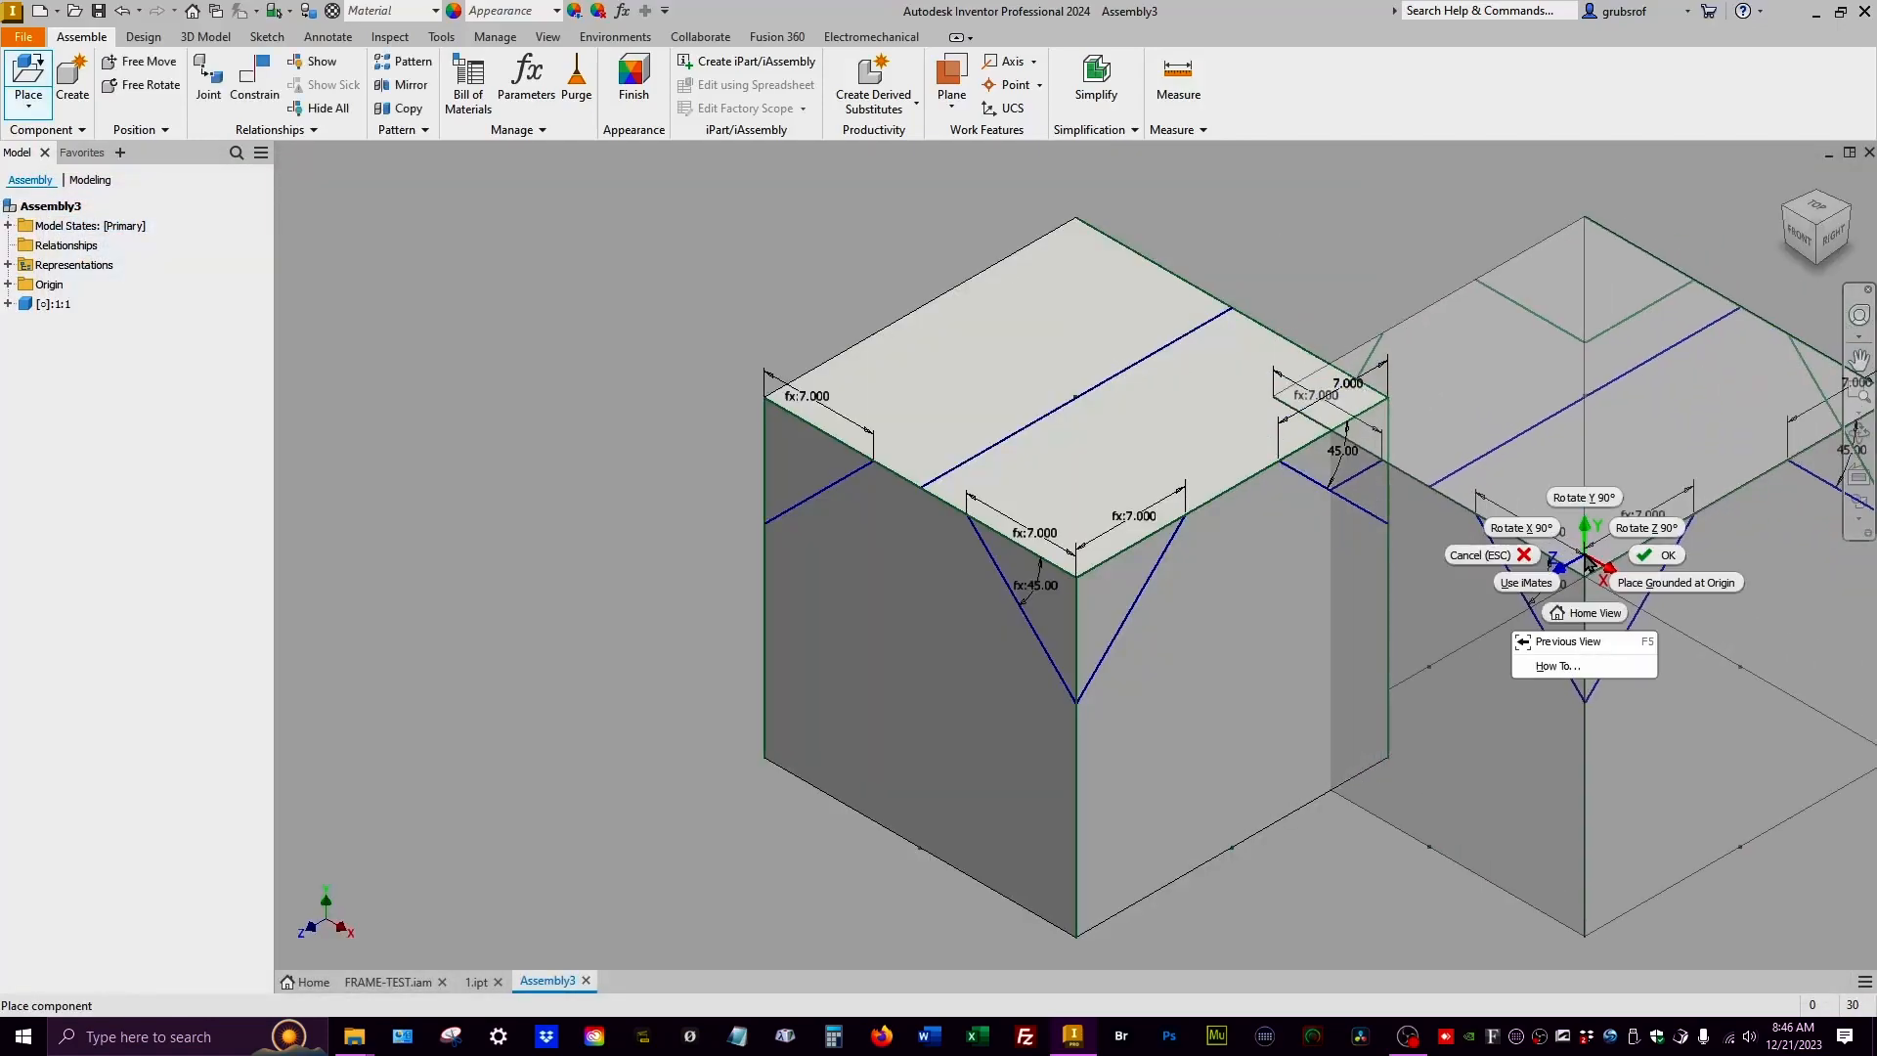
click(1659, 558)
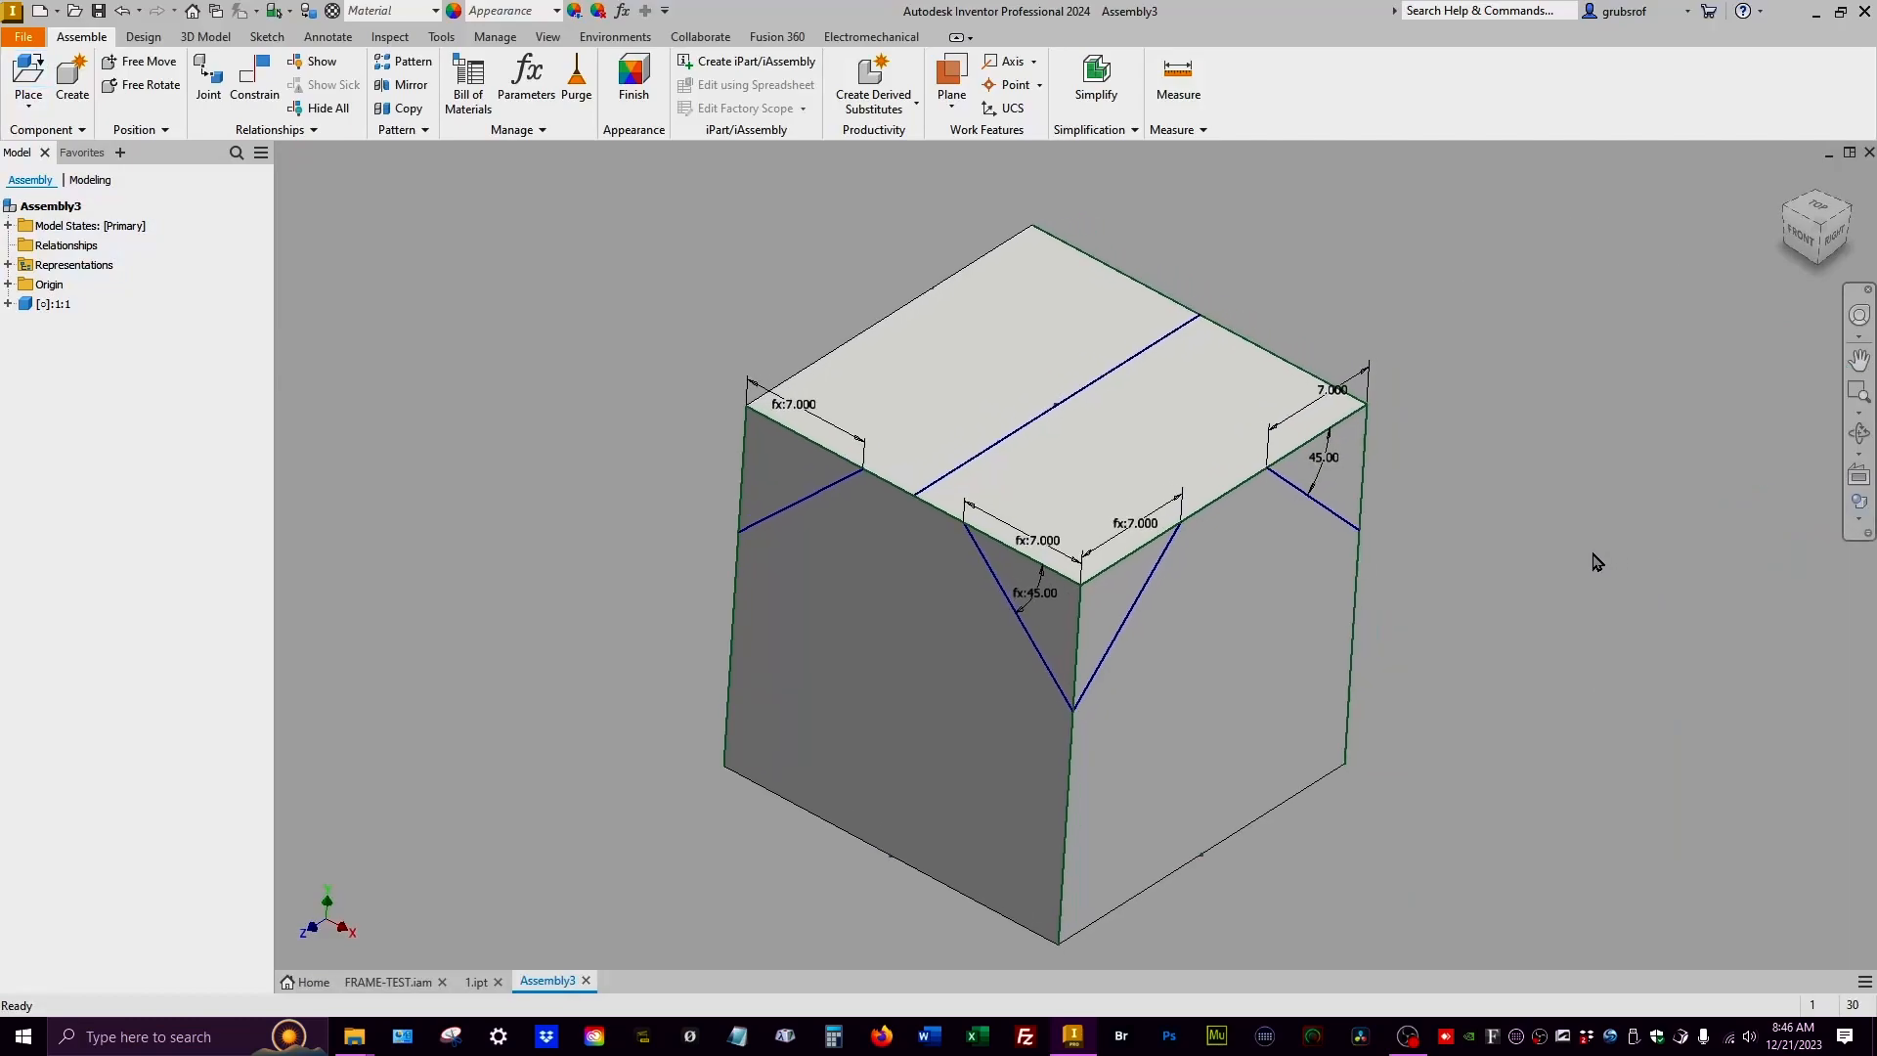
shift+middle_drag(1593, 554, 1531, 585)
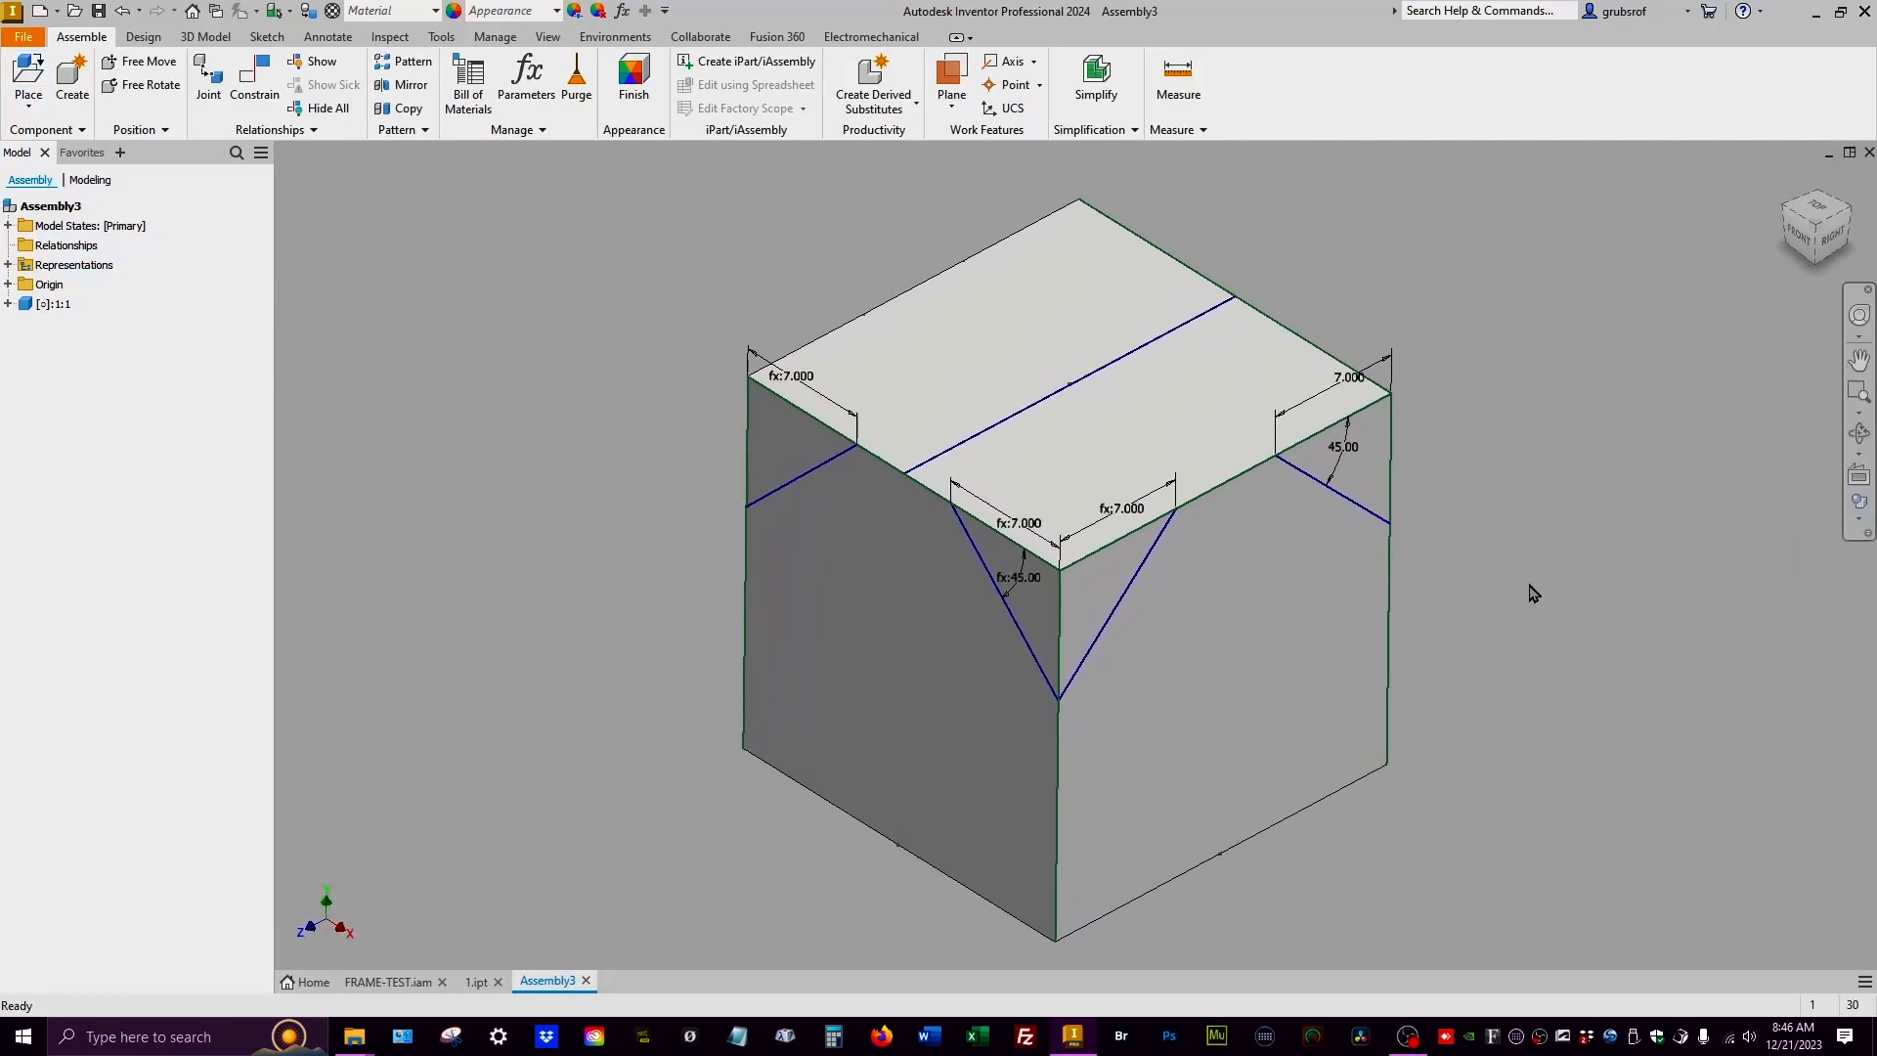
middle_drag(1532, 662, 1523, 662)
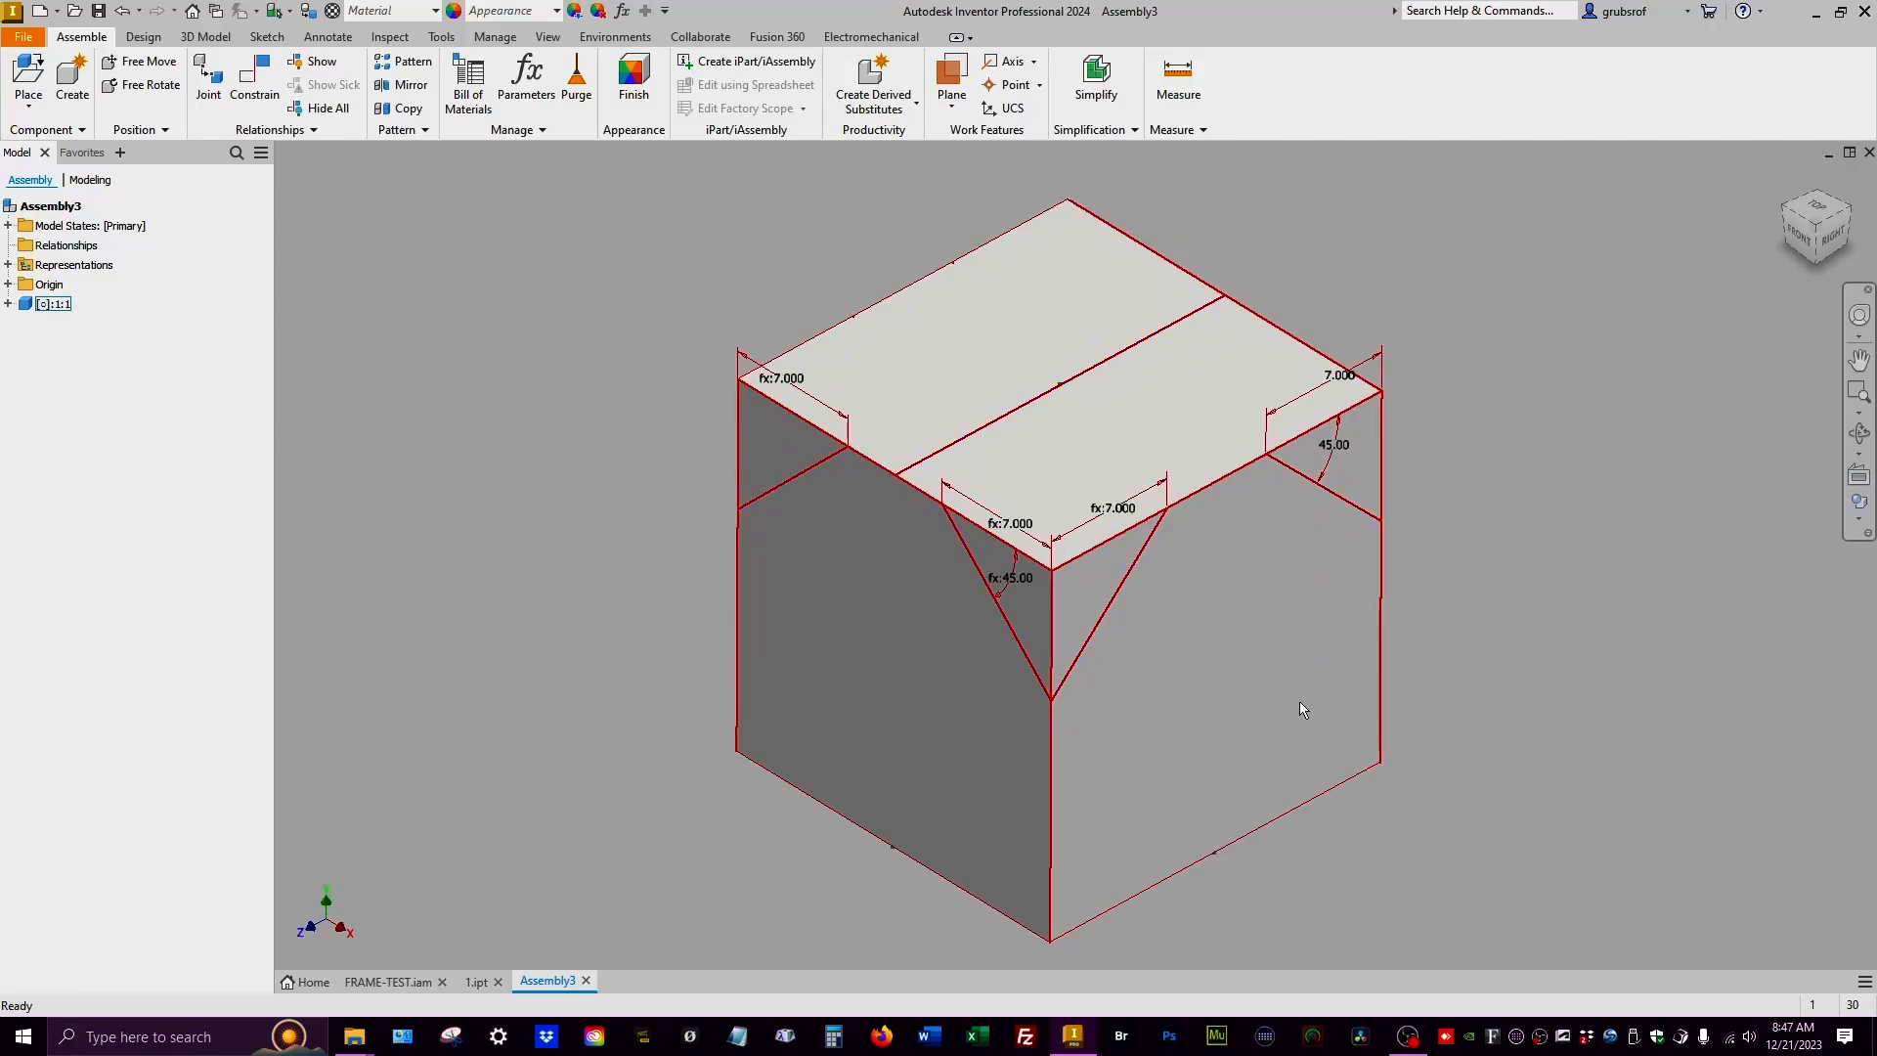
- Save the assembly as 1.iam together with its dependent skeleton part
click(151, 38)
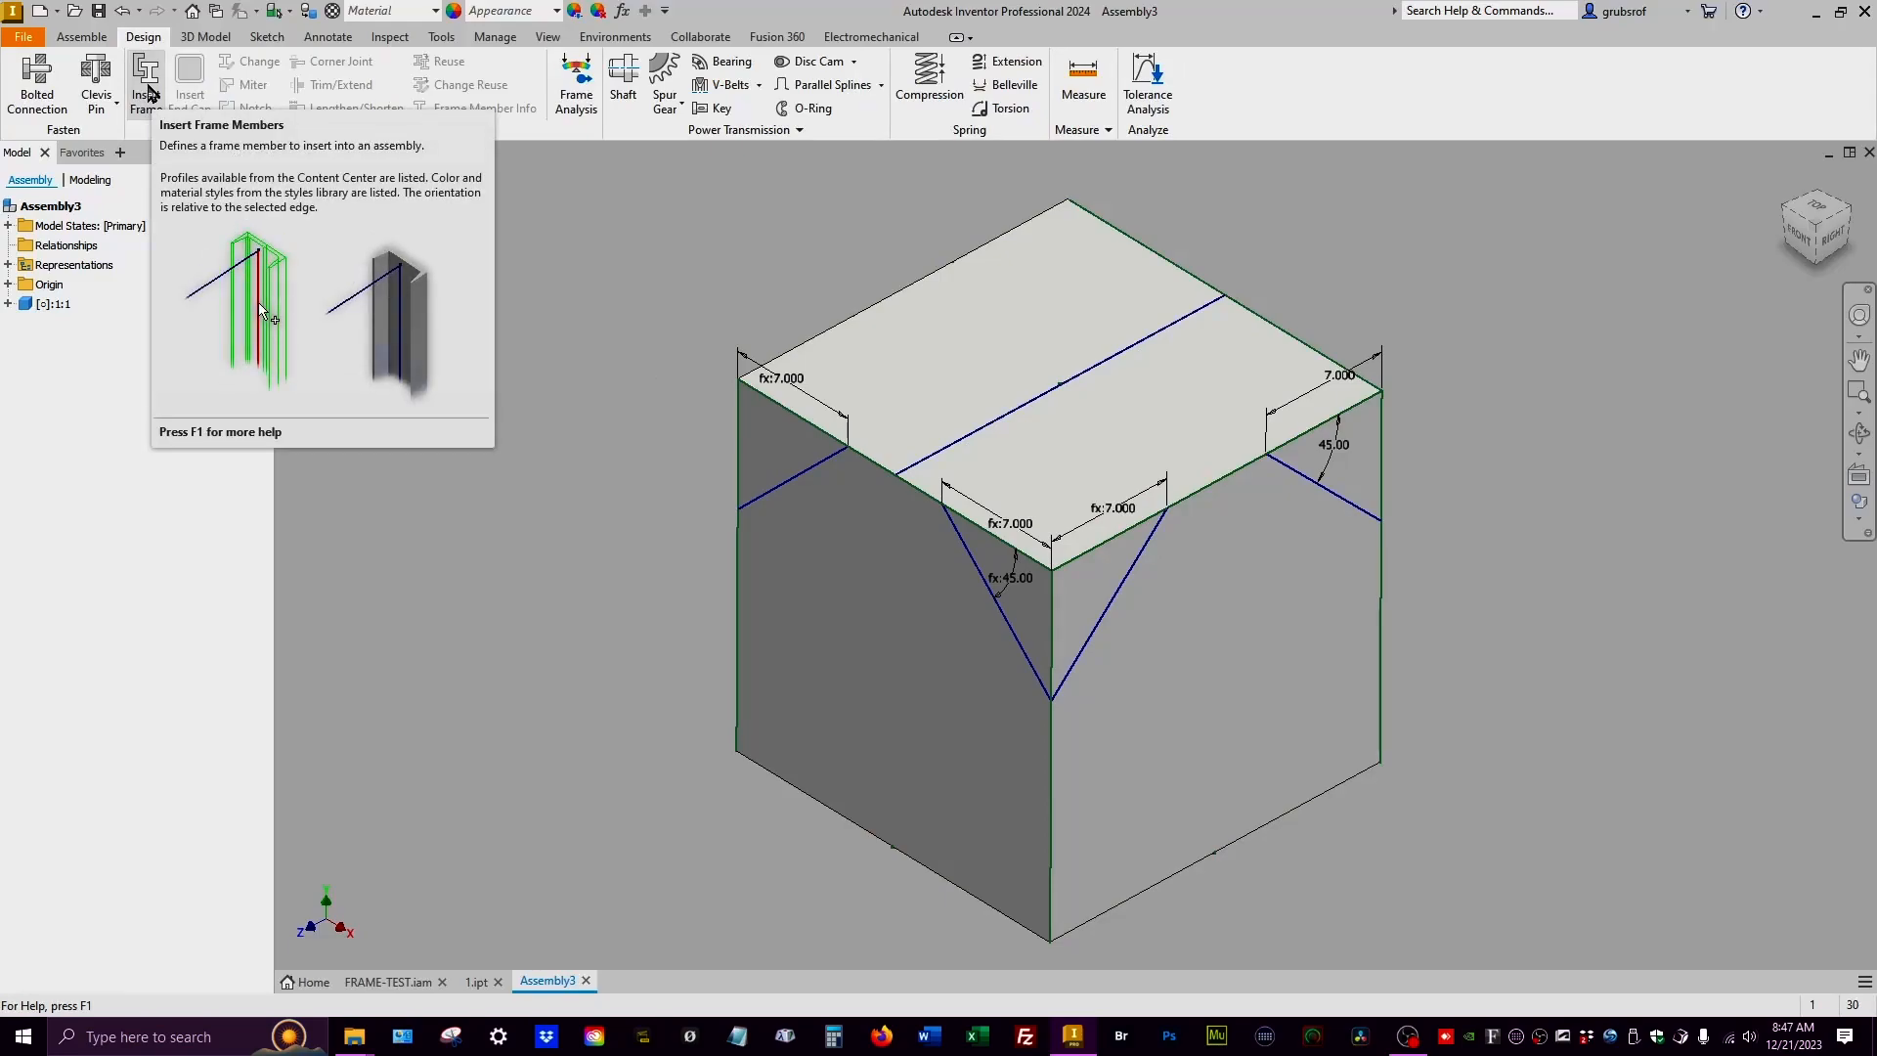
key(ctrl+s)
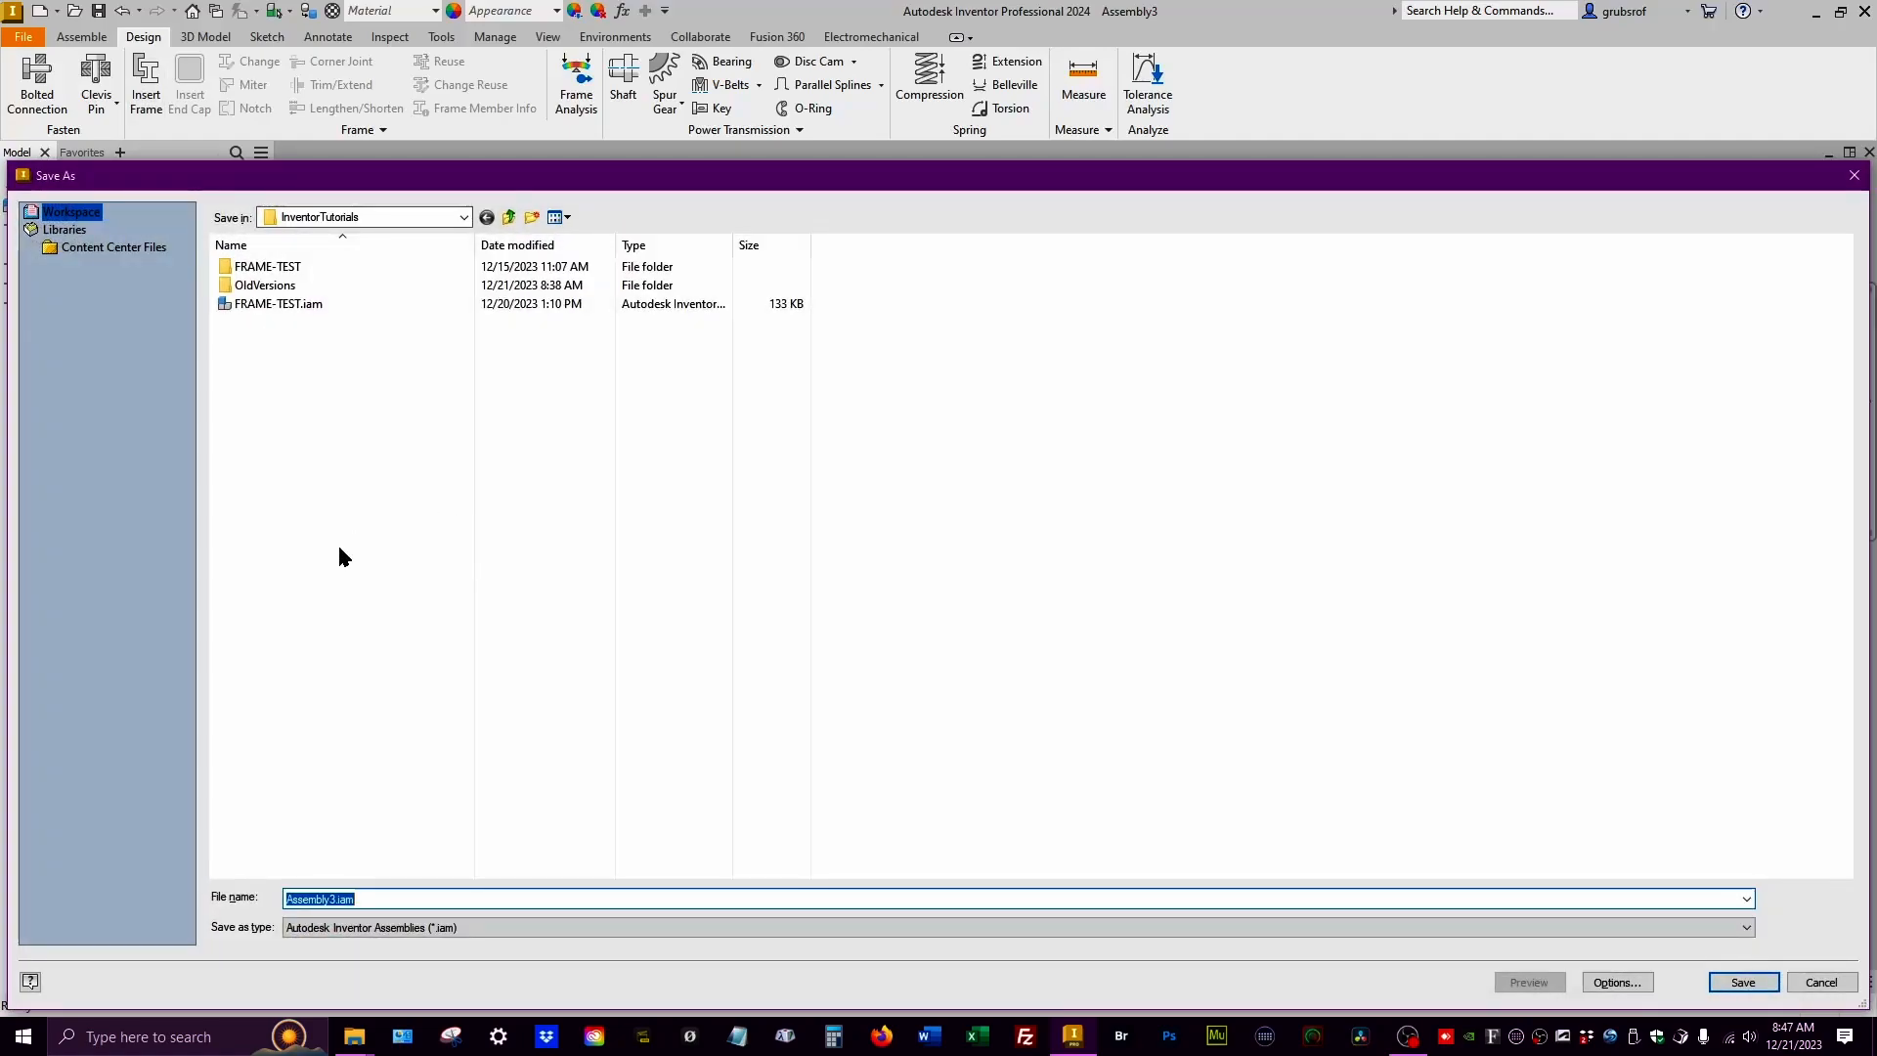
text(1)
key(Return)
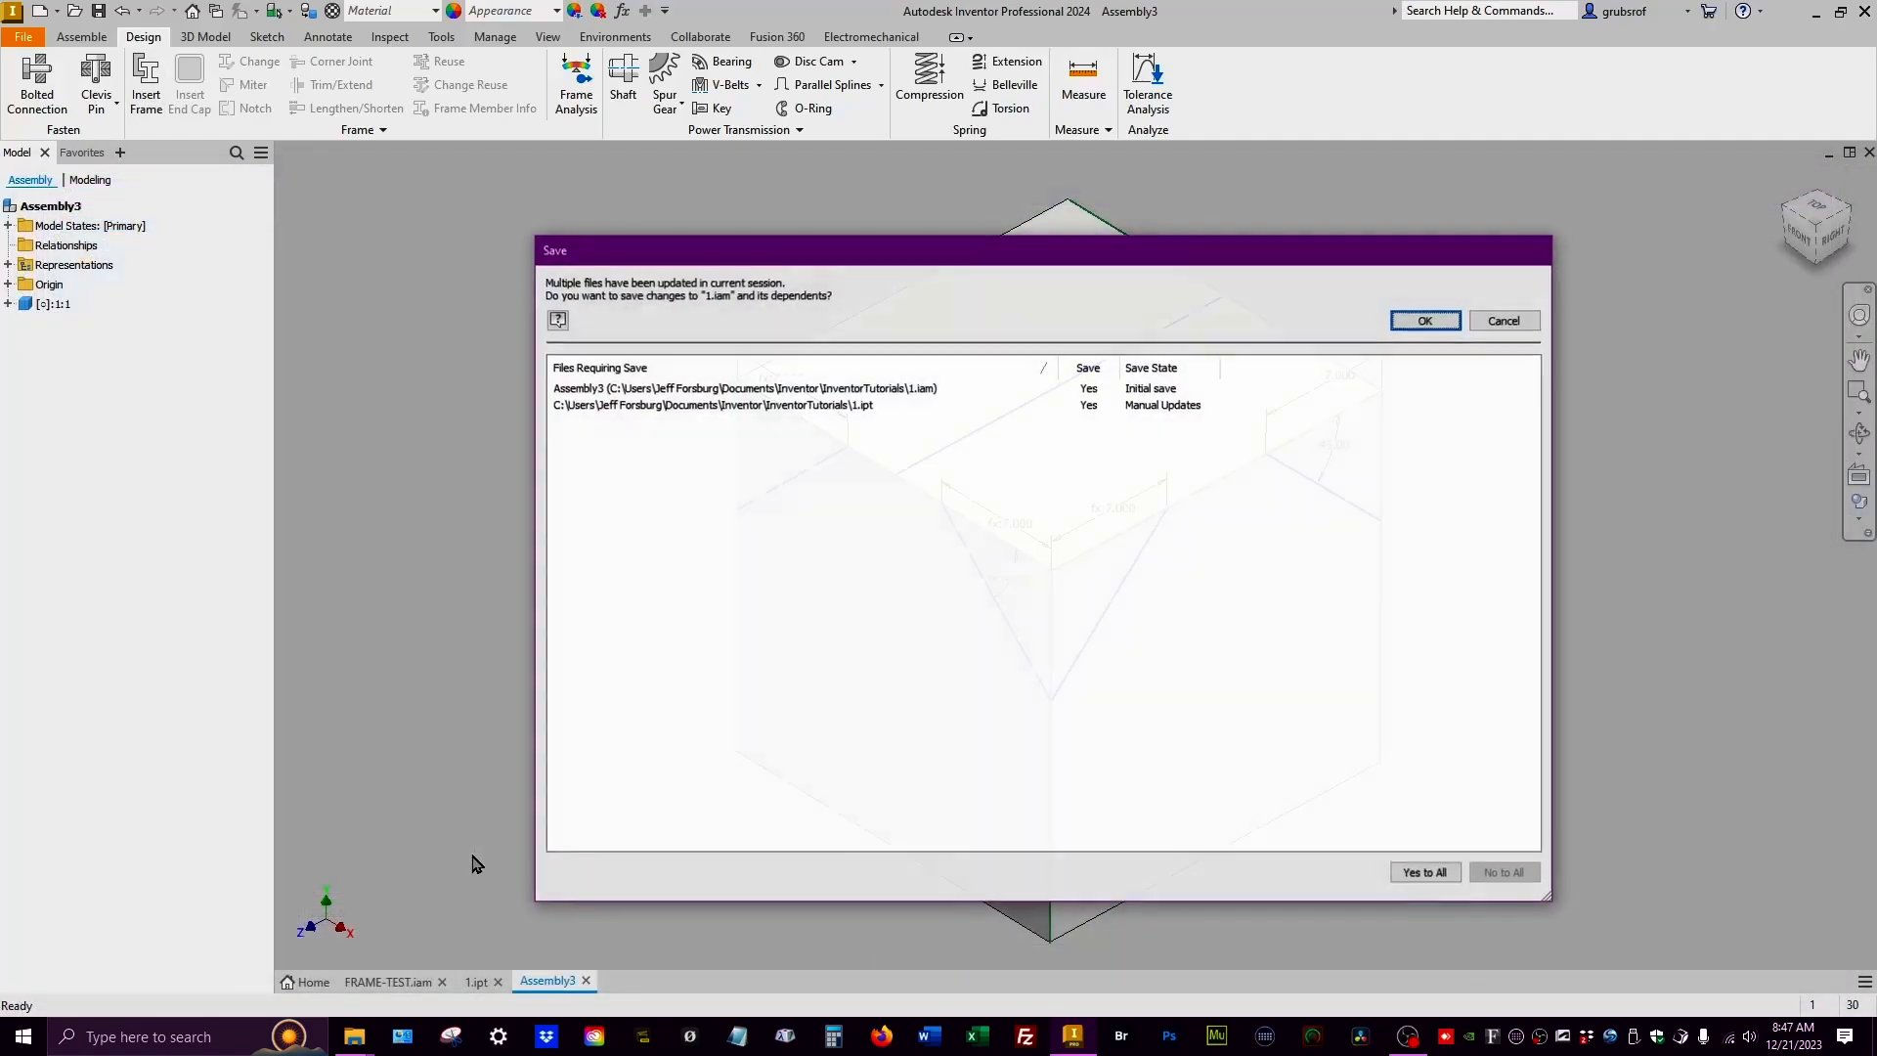
click(1426, 321)
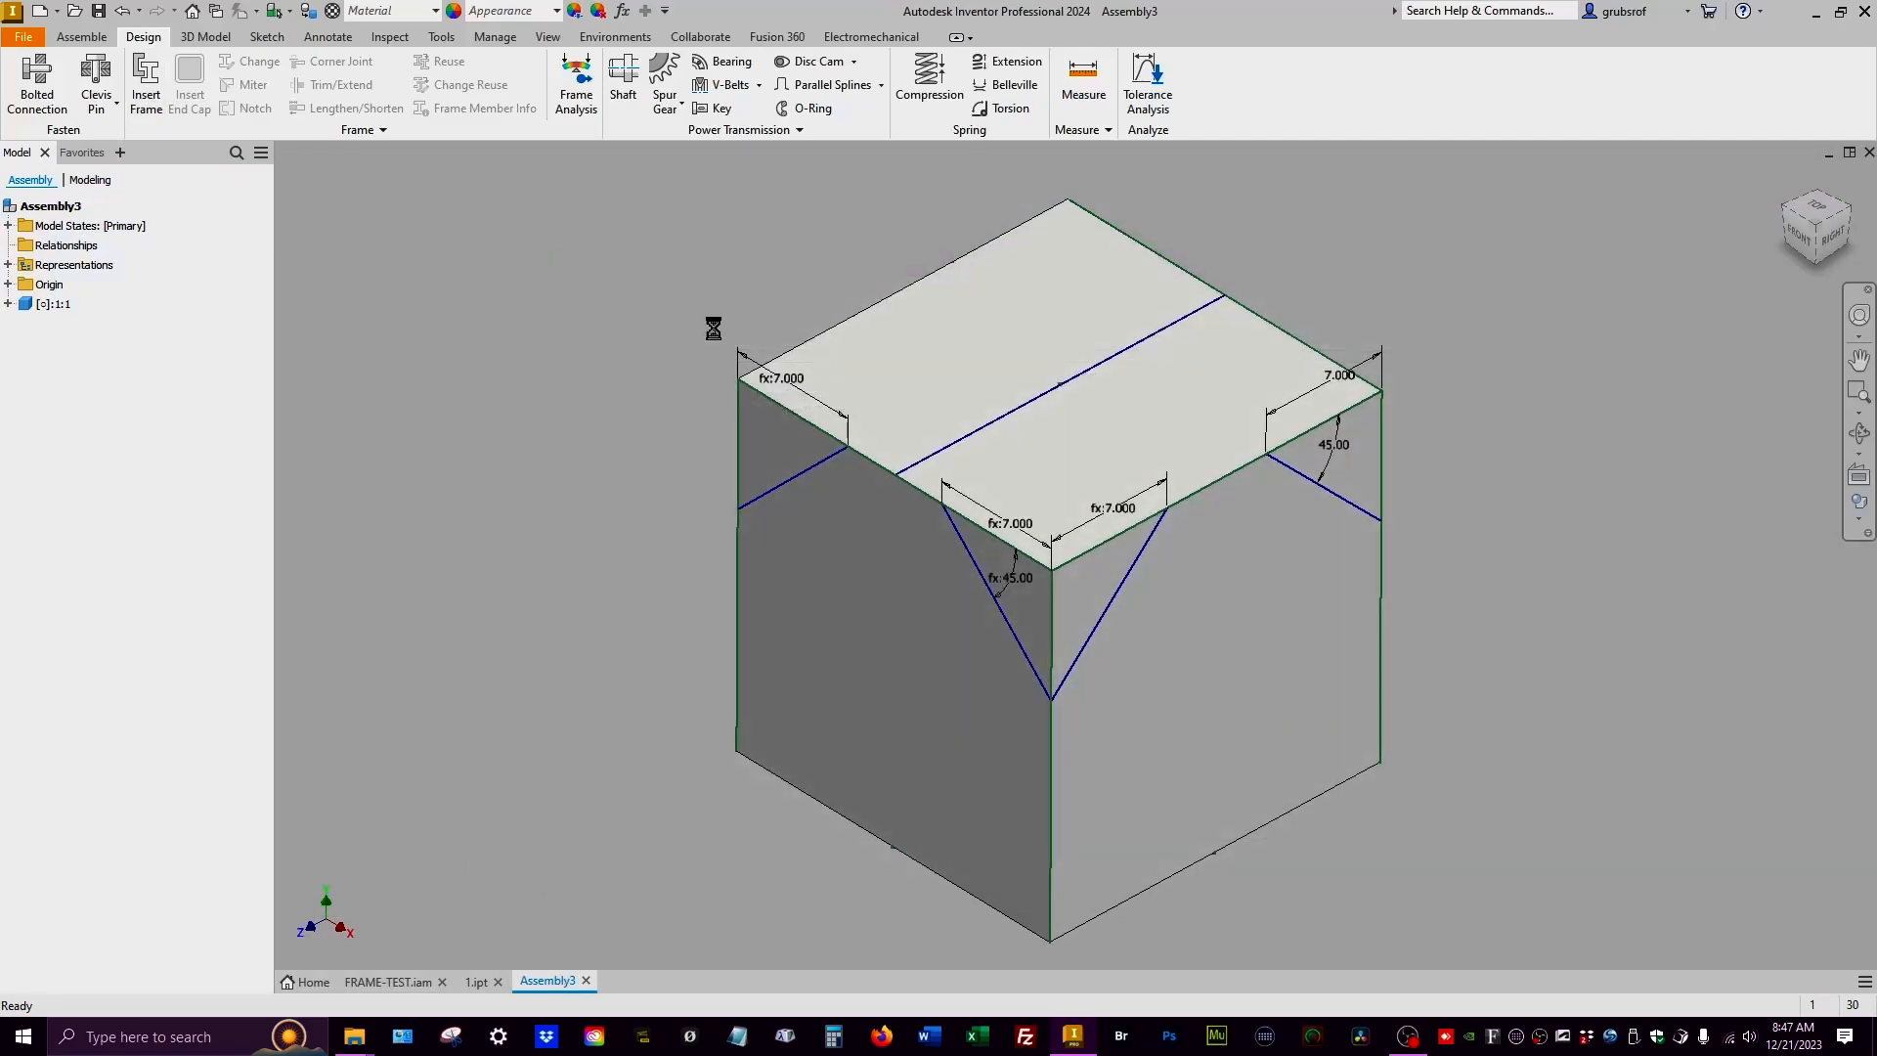
- Start Insert Frame with AFNOR NF A 49-501 square tube, size 40x4.0, Steel, Mild, and window-select the skeleton's upper edges, legs and braces
click(147, 76)
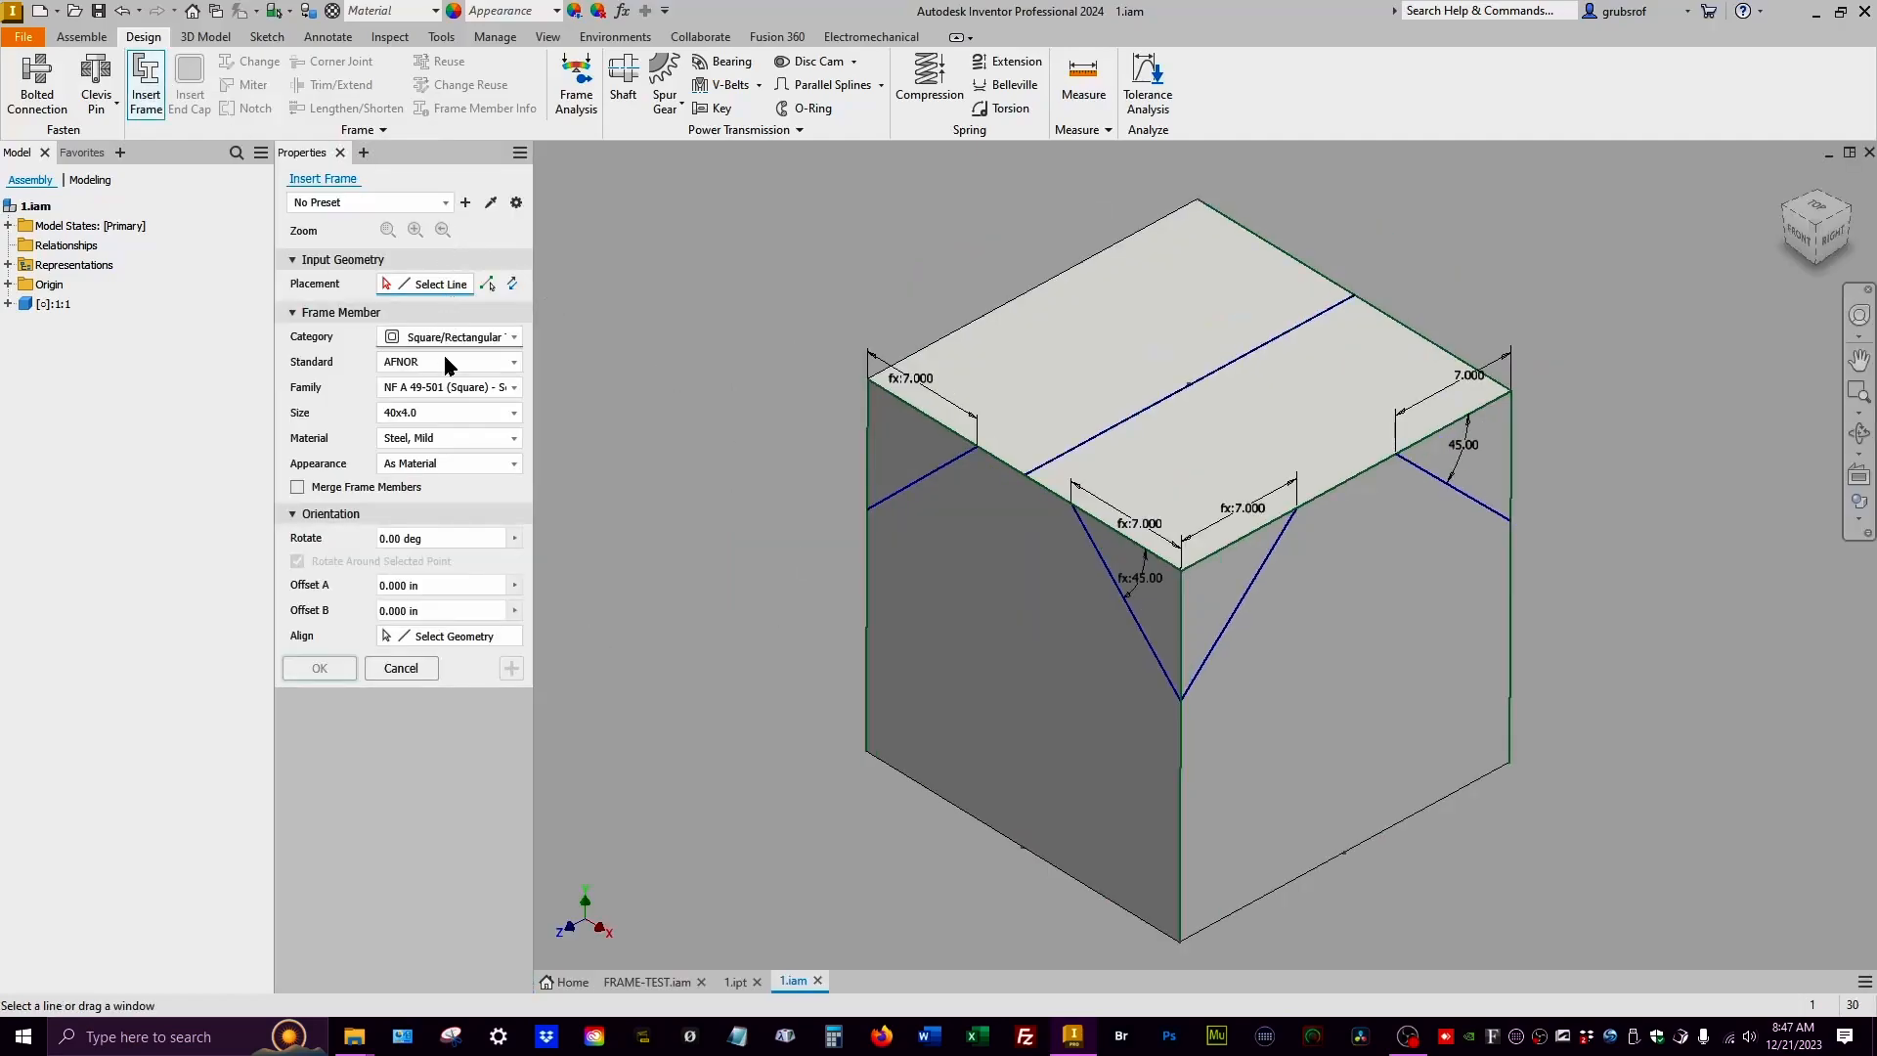
click(427, 404)
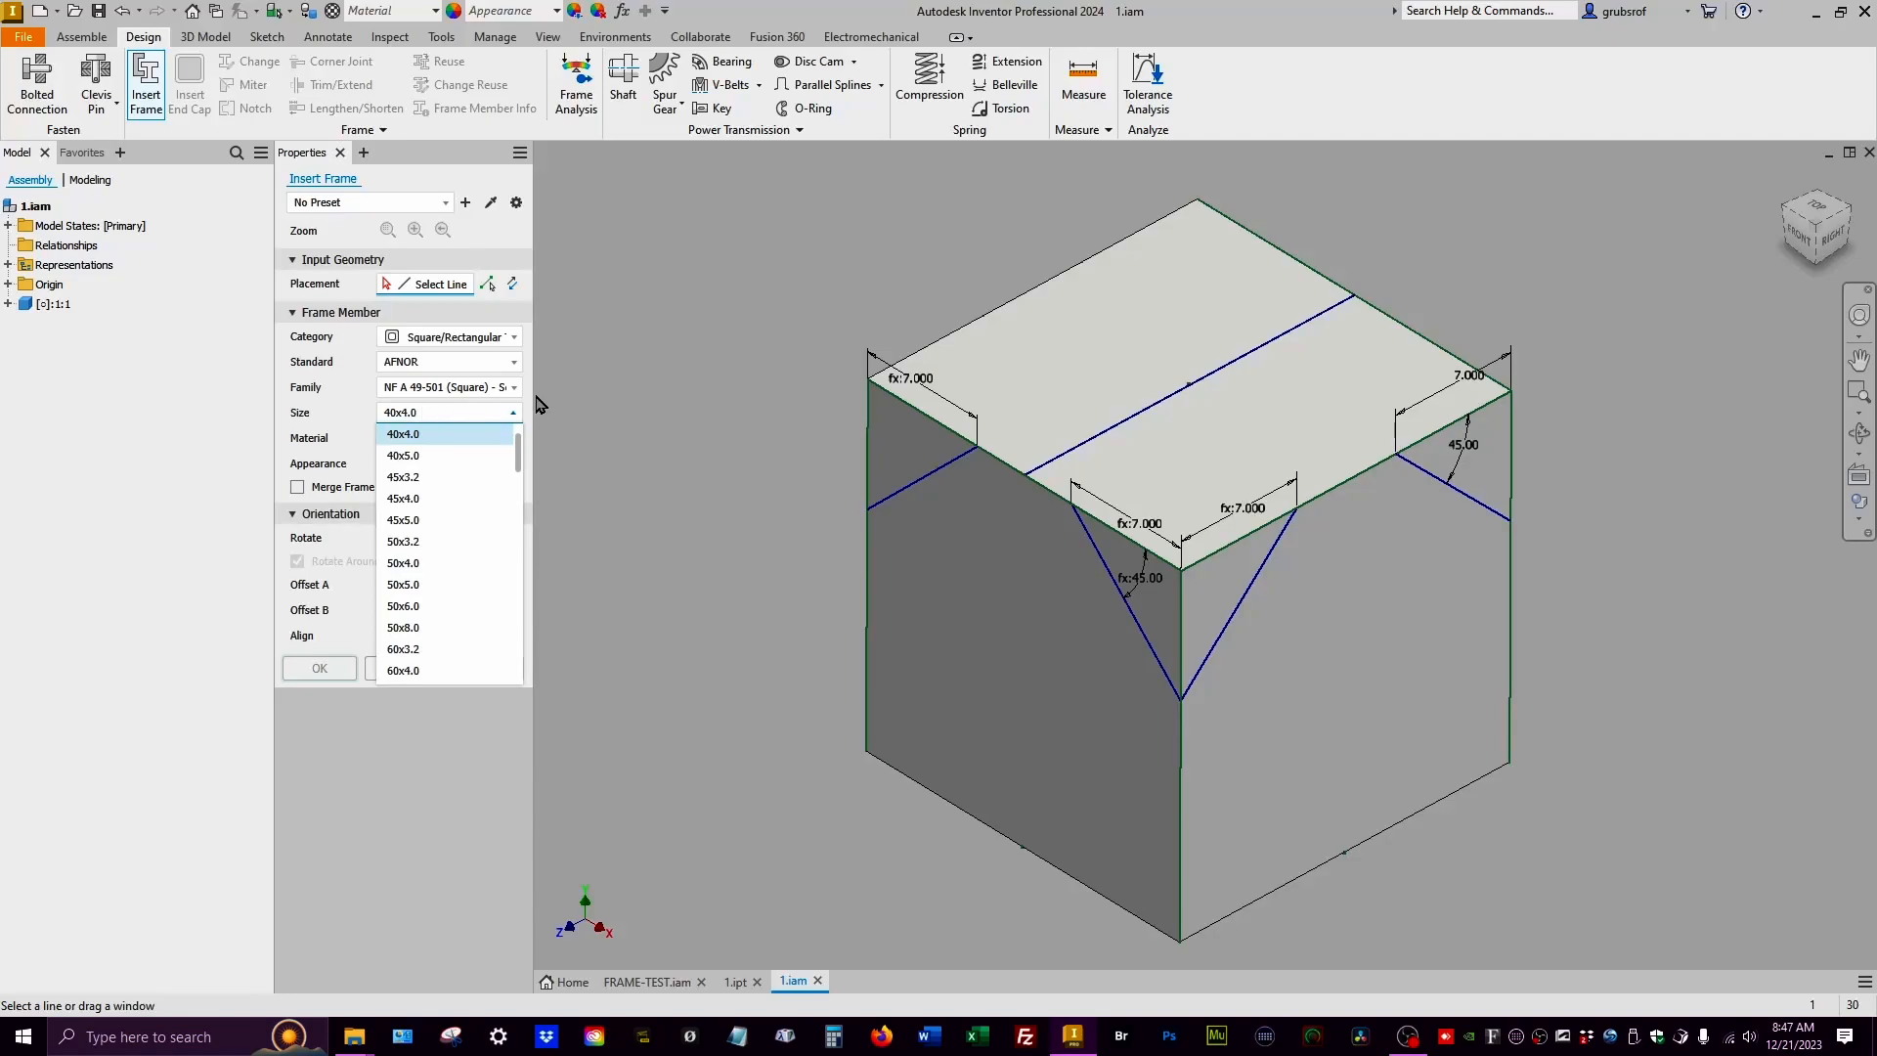
click(633, 420)
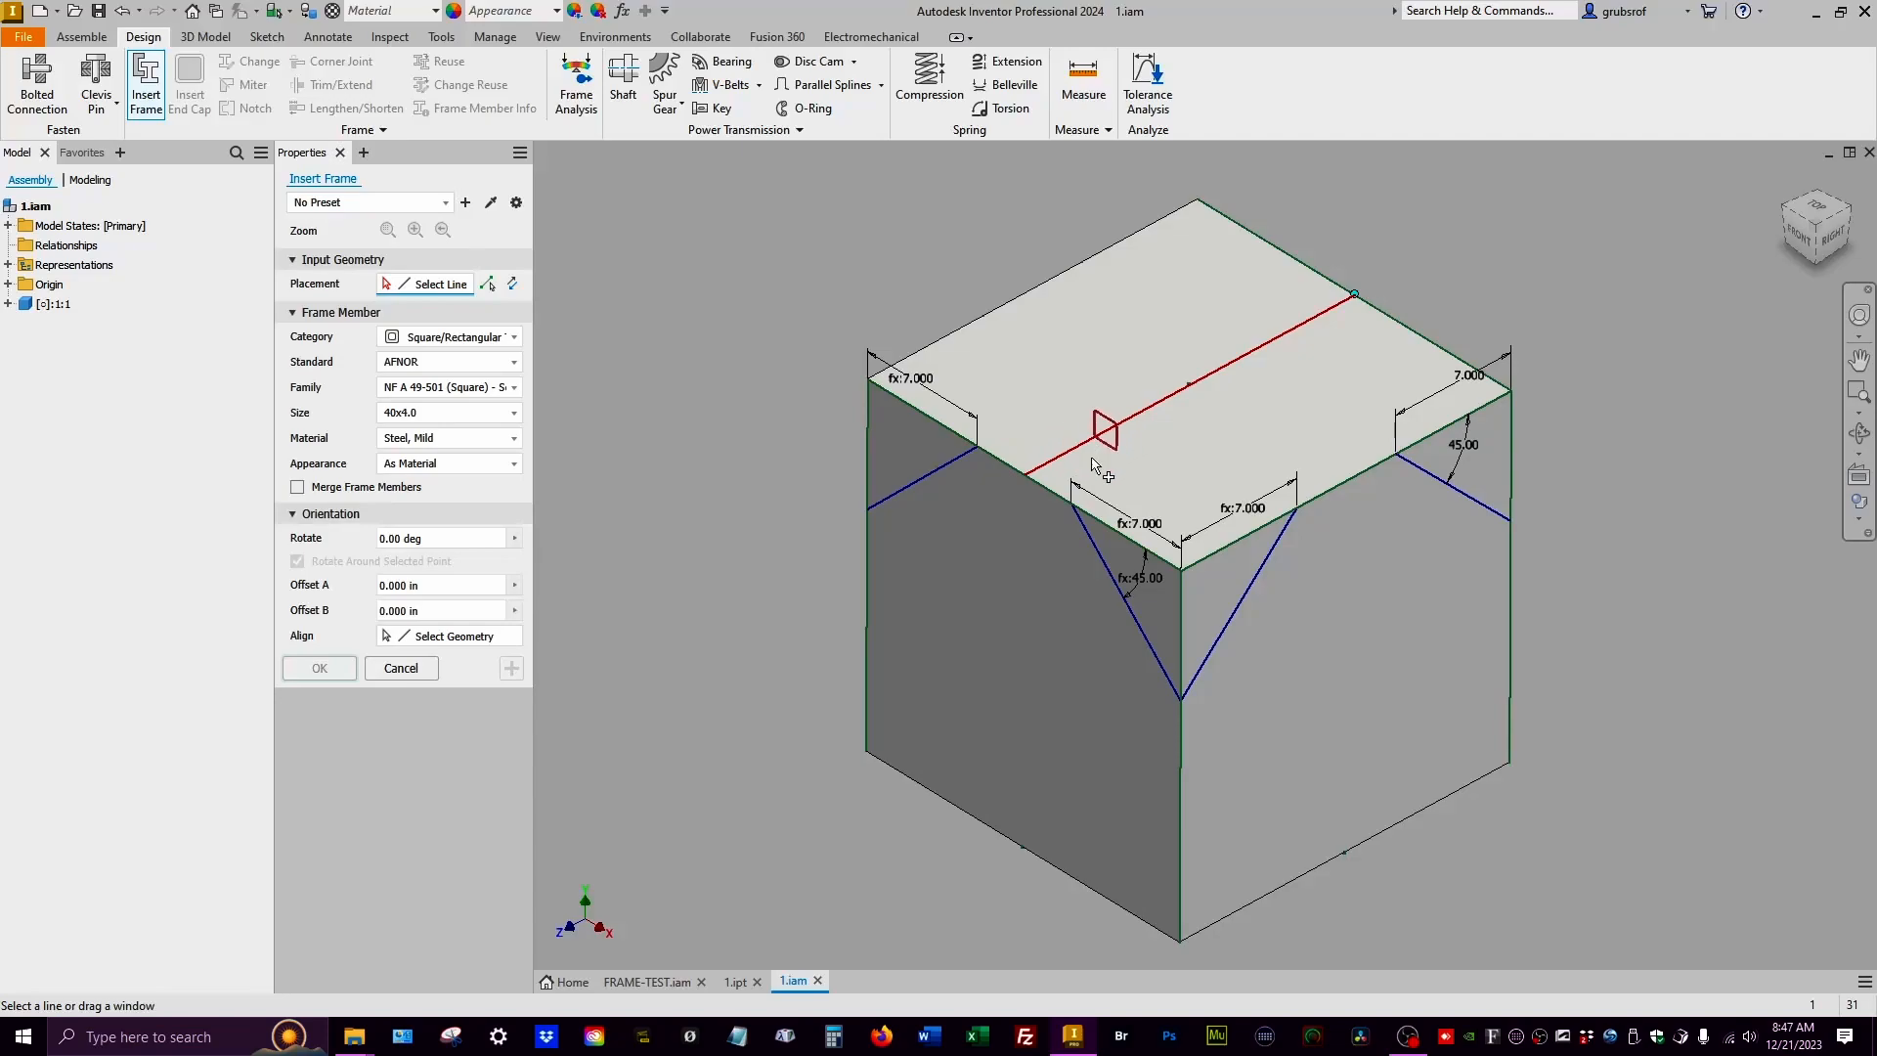
shift+middle_drag(1545, 469, 1584, 366)
drag(1587, 324, 669, 724)
shift+middle_drag(1498, 842, 1501, 788)
- Create the selected frame members, accepting the default frame and skeleton file names and the default member names
click(326, 671)
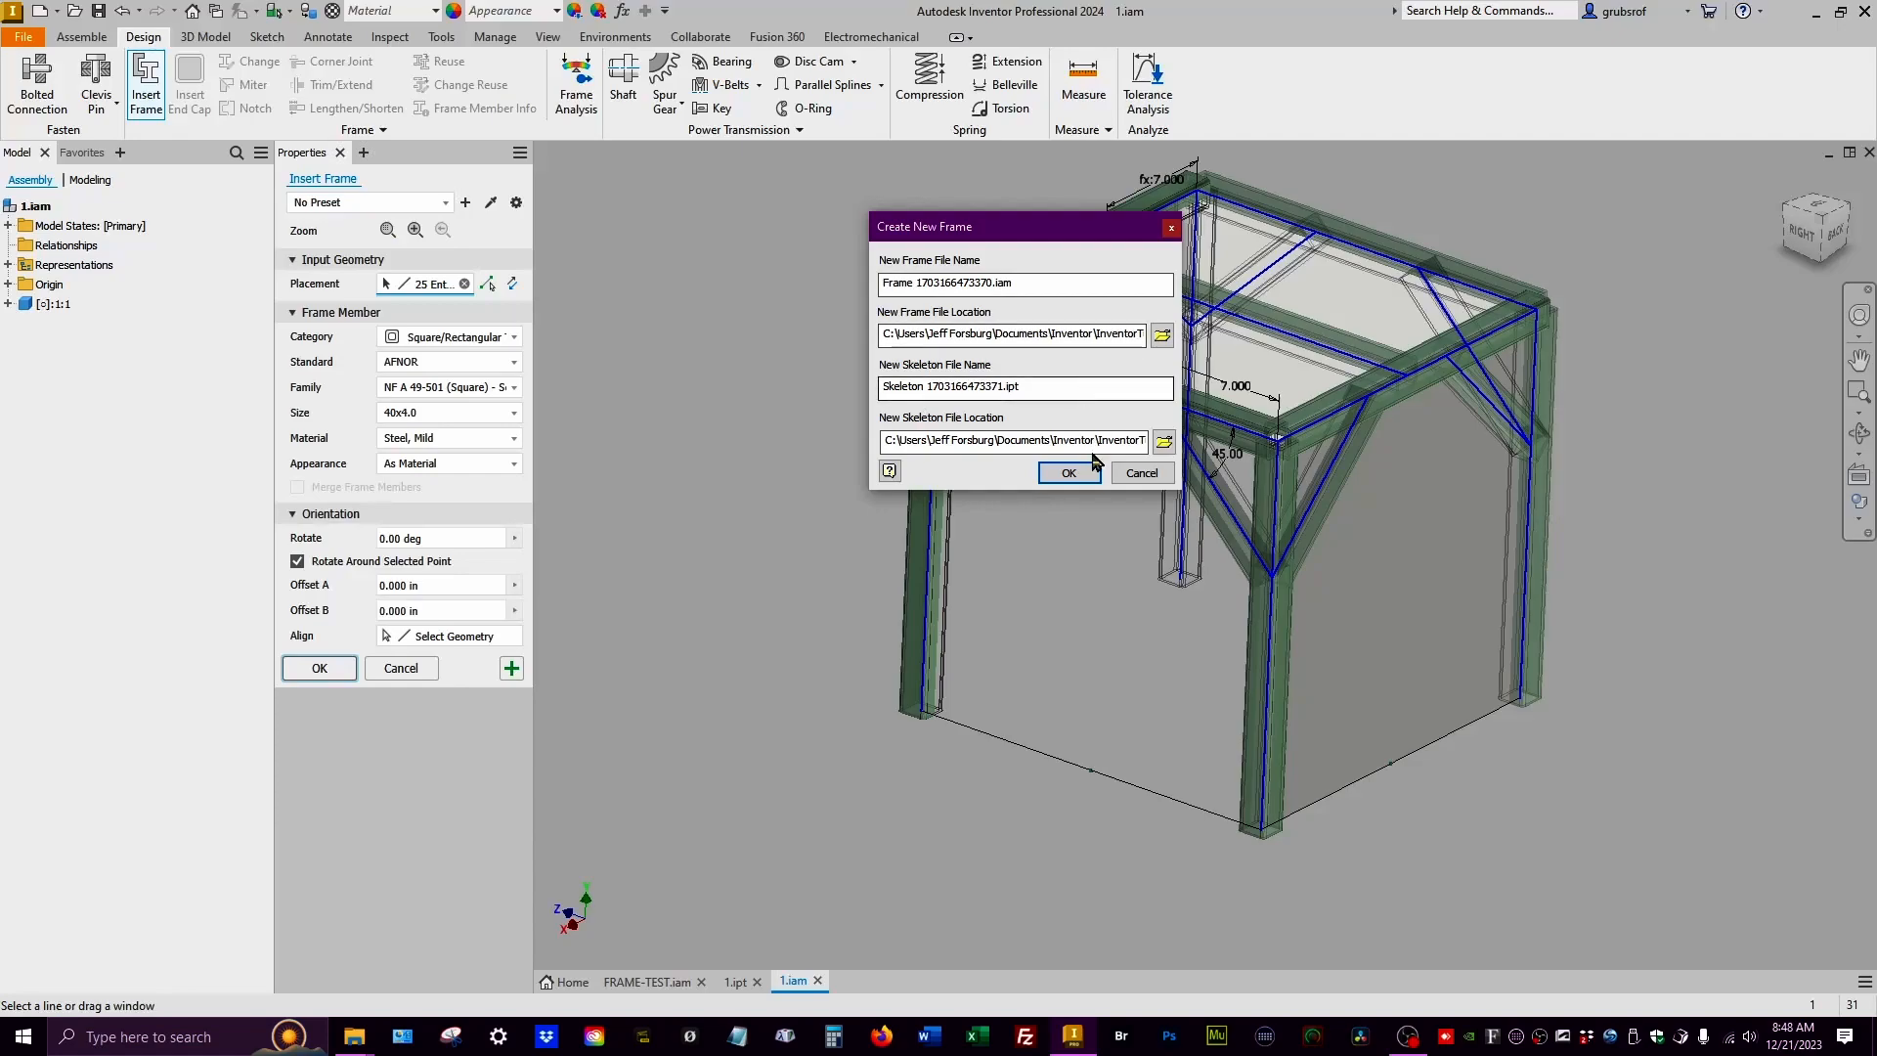
click(1065, 476)
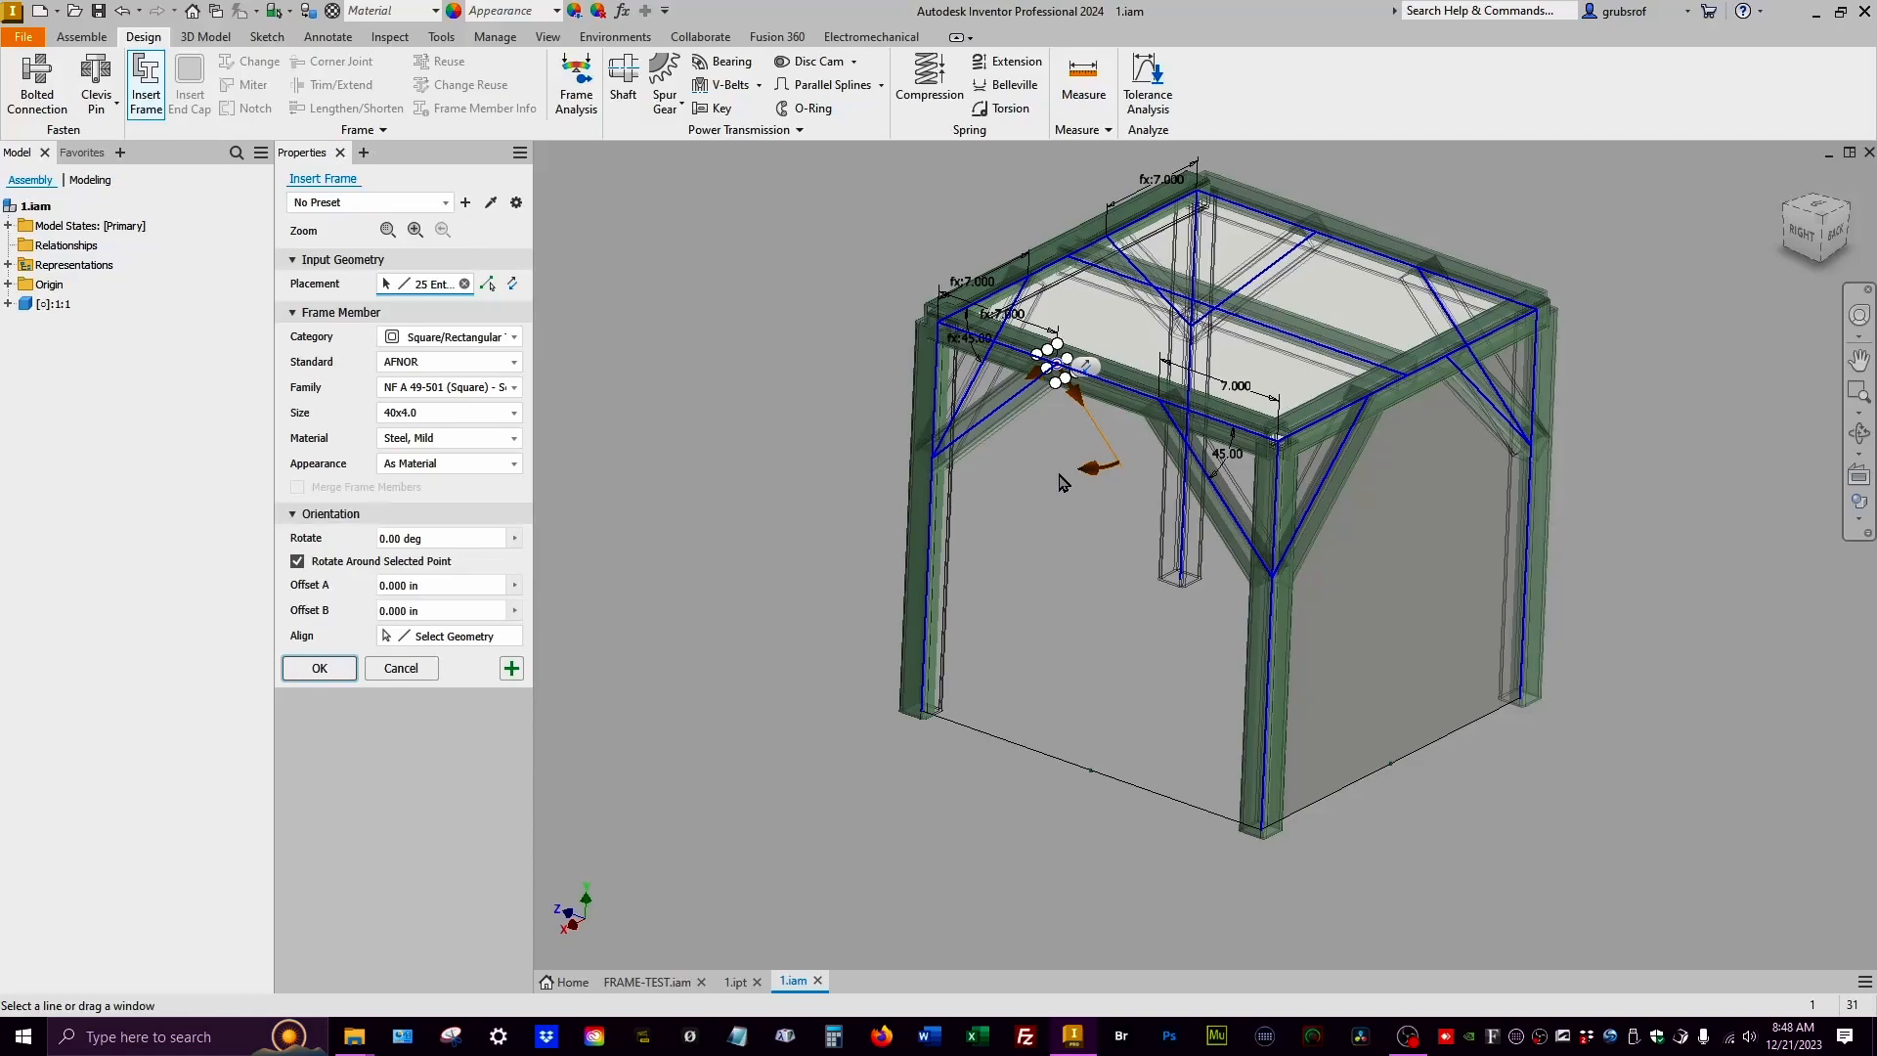
click(313, 671)
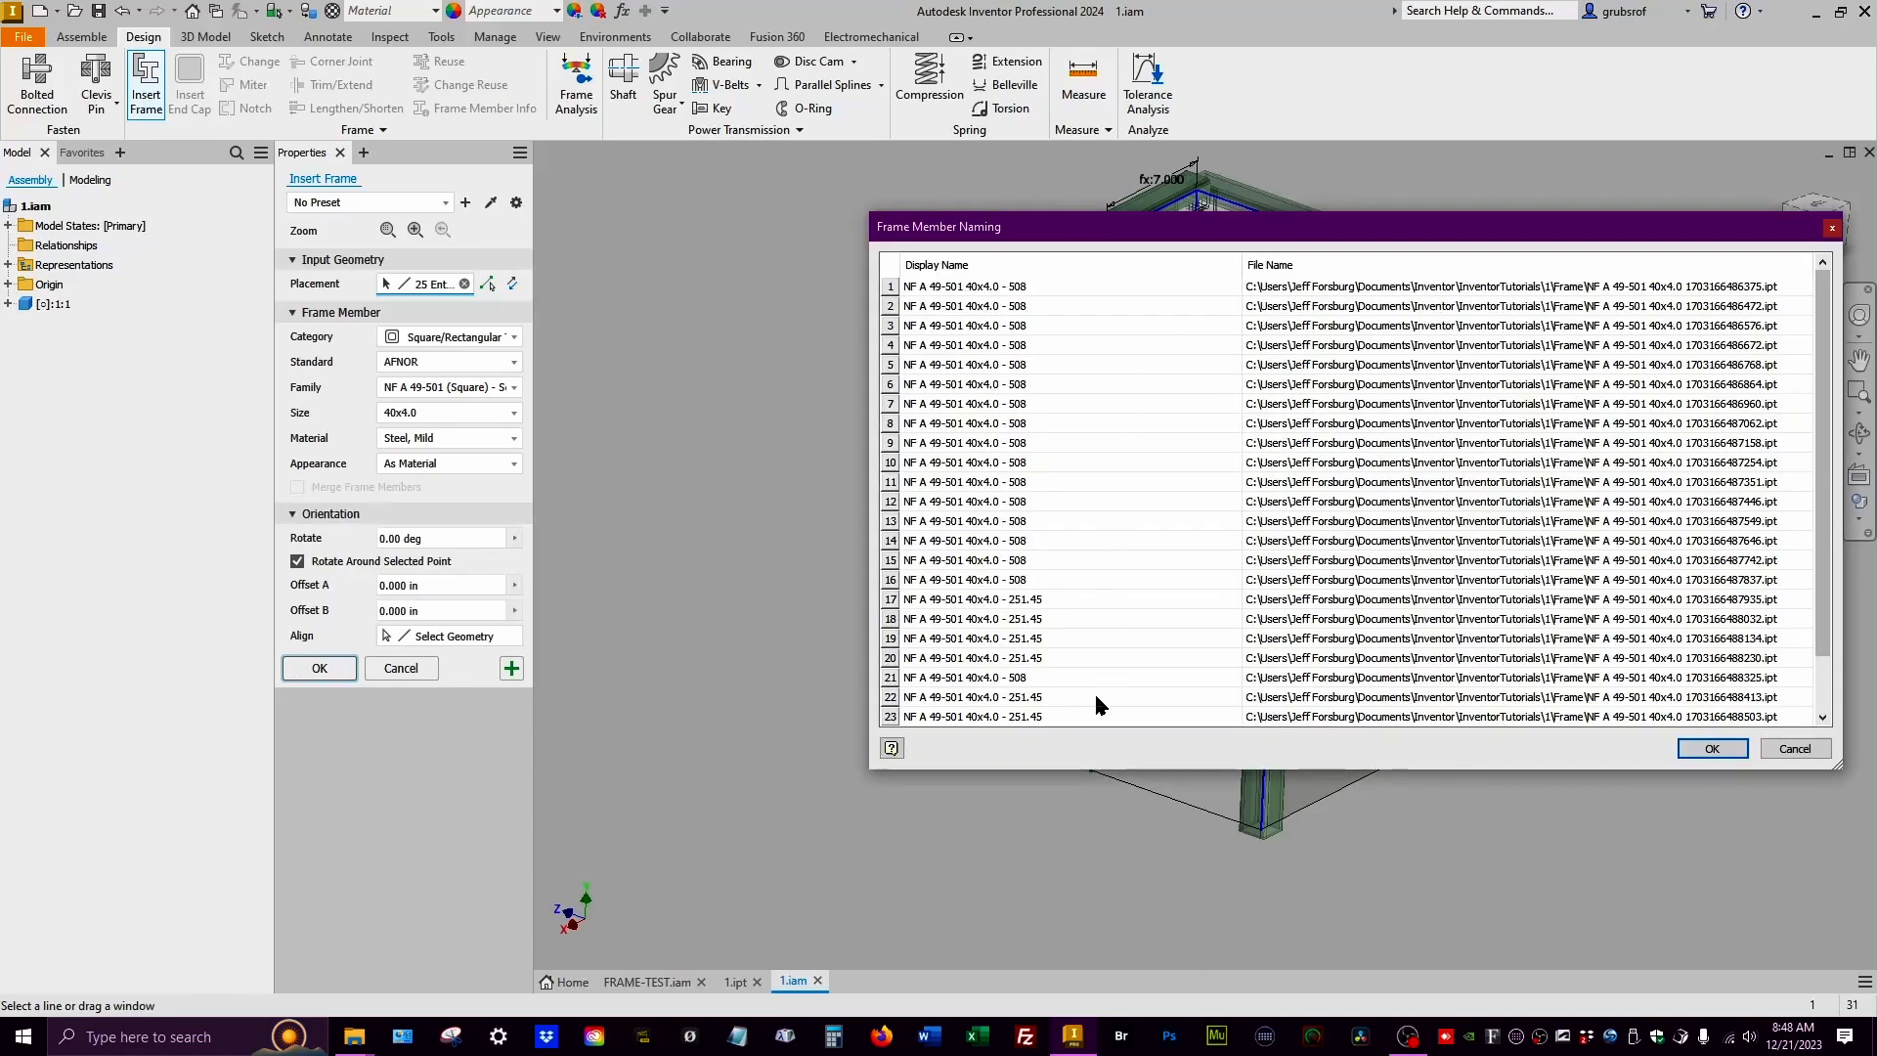
click(1712, 749)
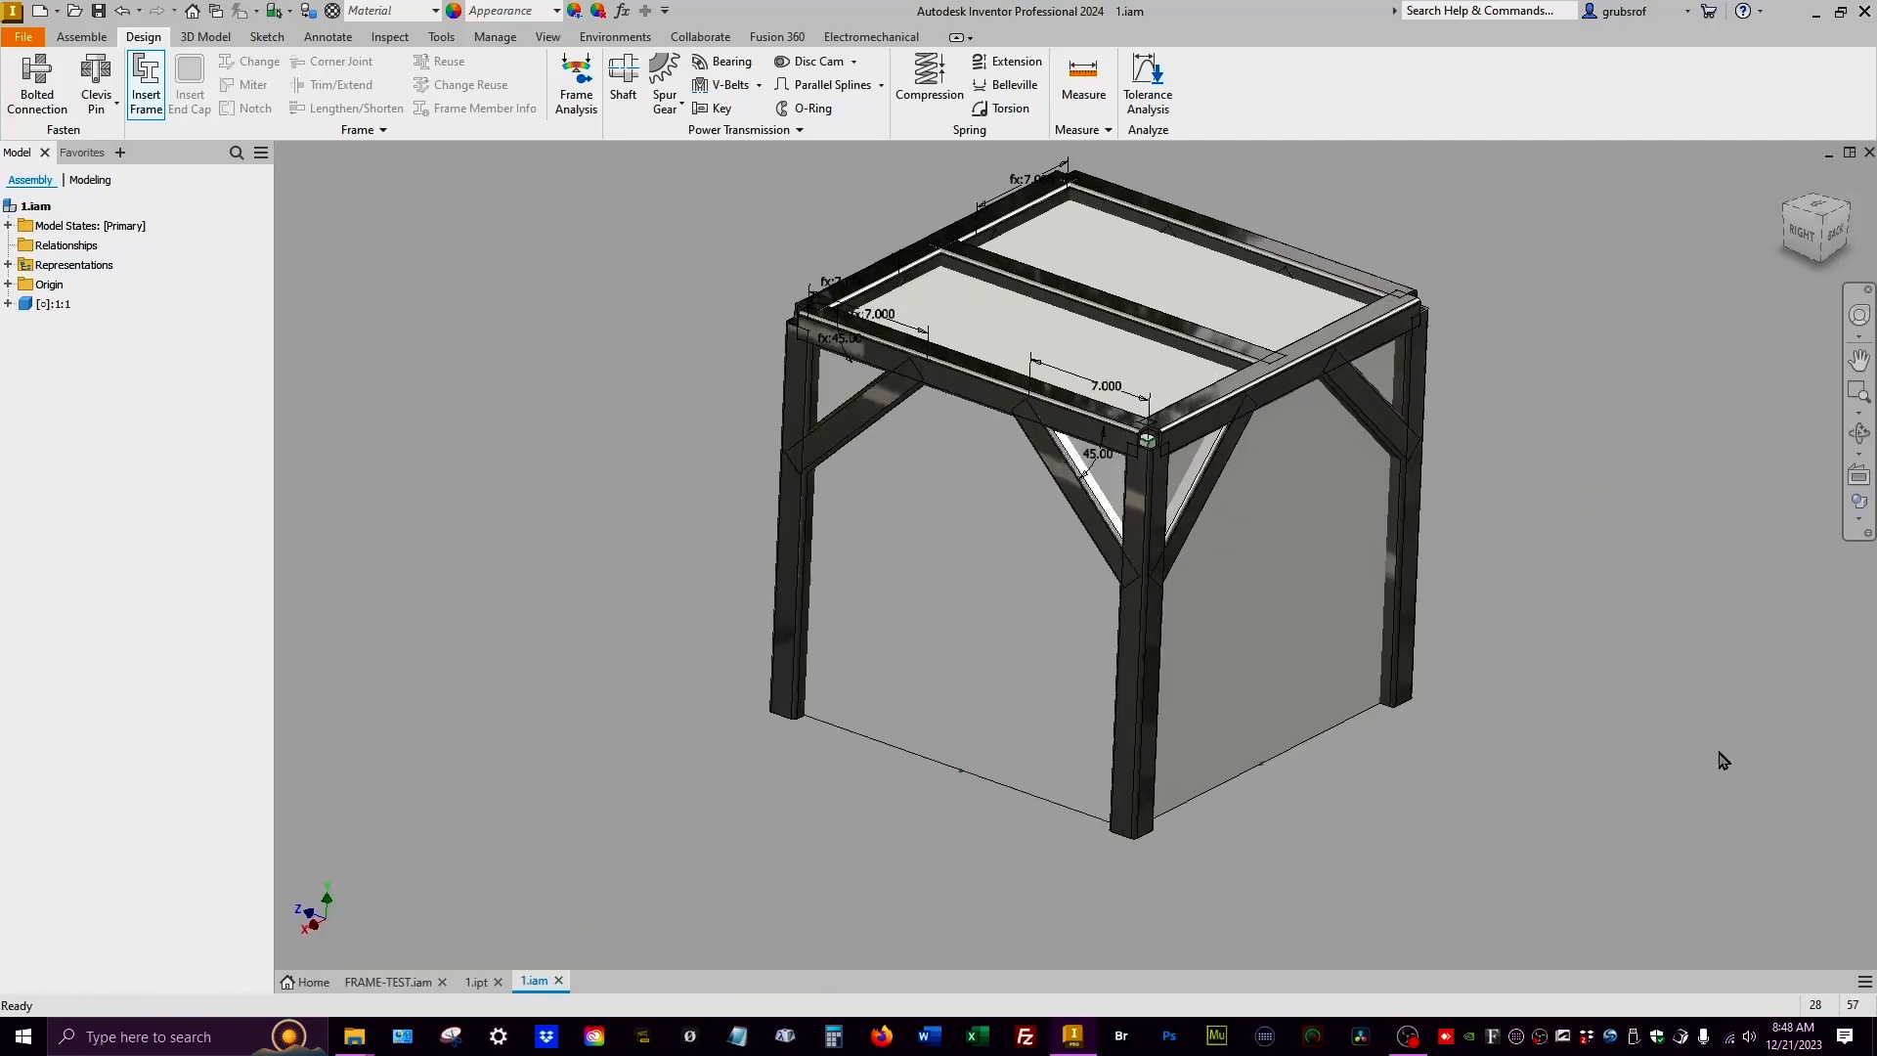
- Set the BOM structure of the skeleton part 1:1 to Reference
scroll(1546, 704, down, 4)
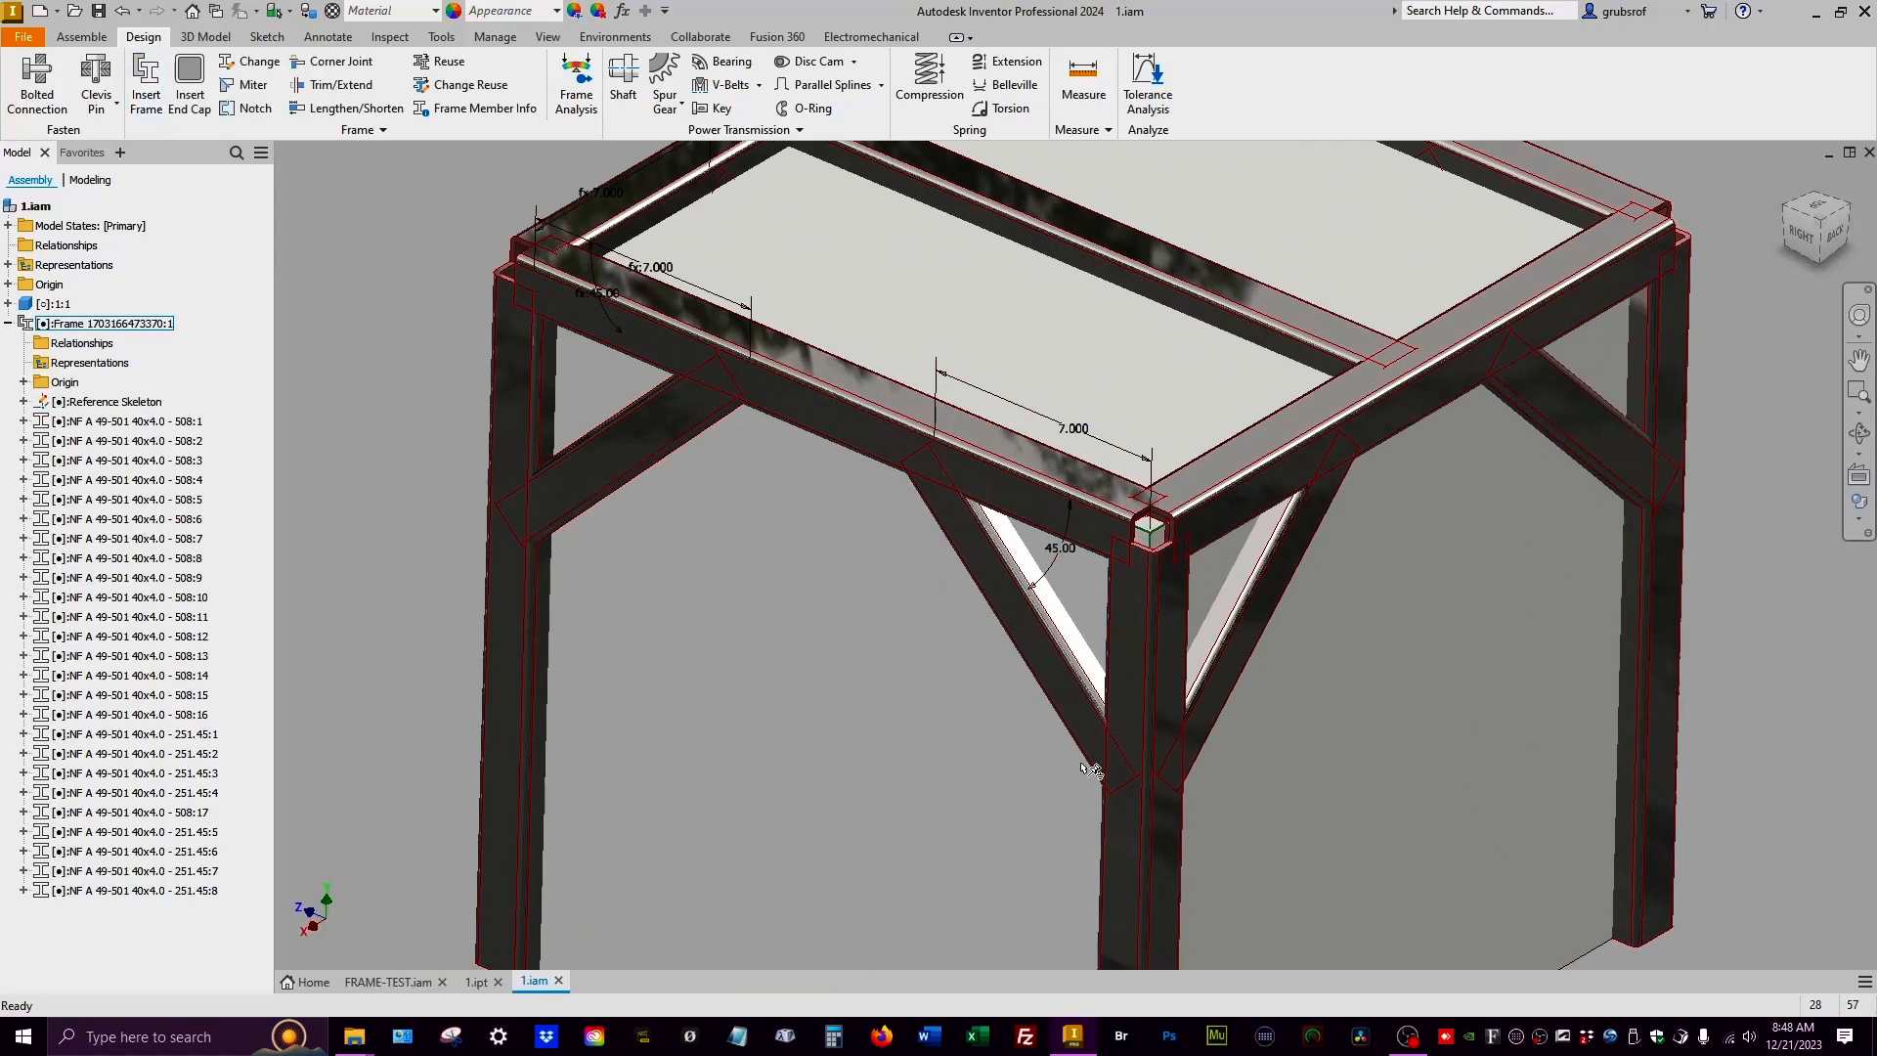
scroll(1075, 740, up, 3)
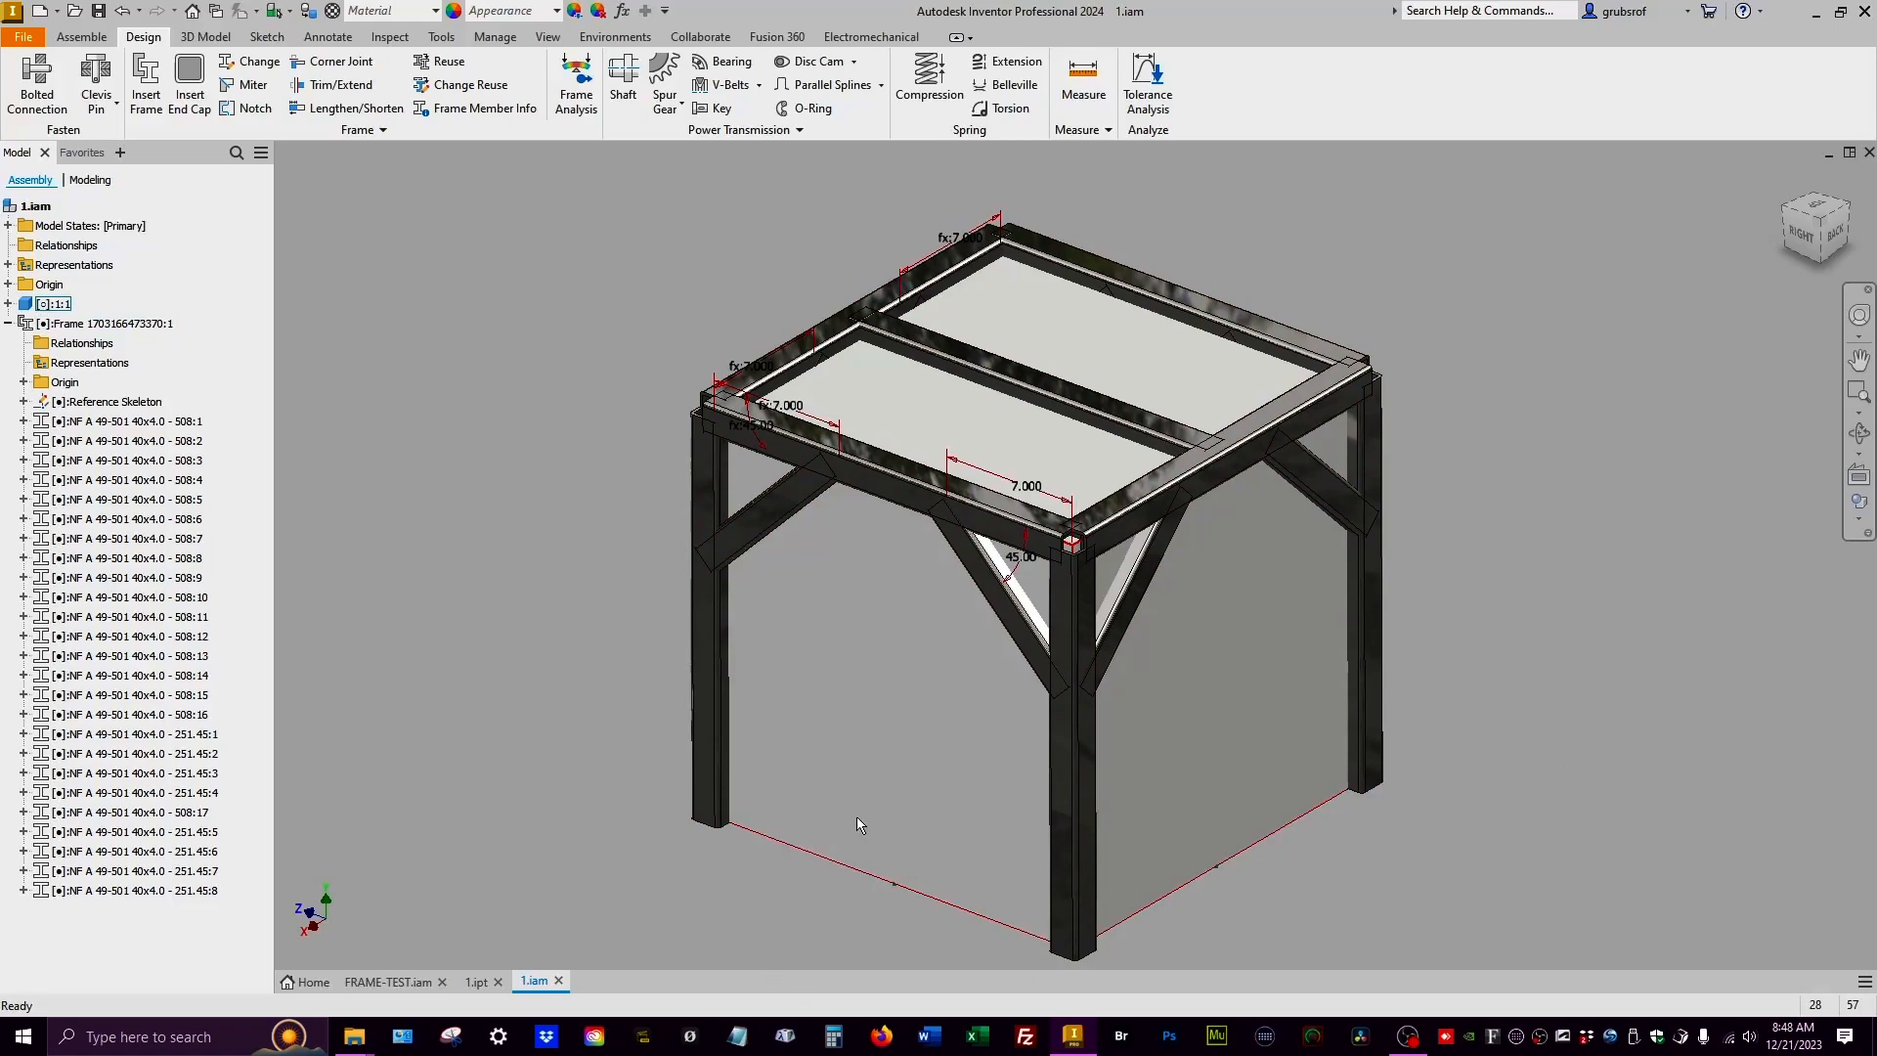
right_click(52, 309)
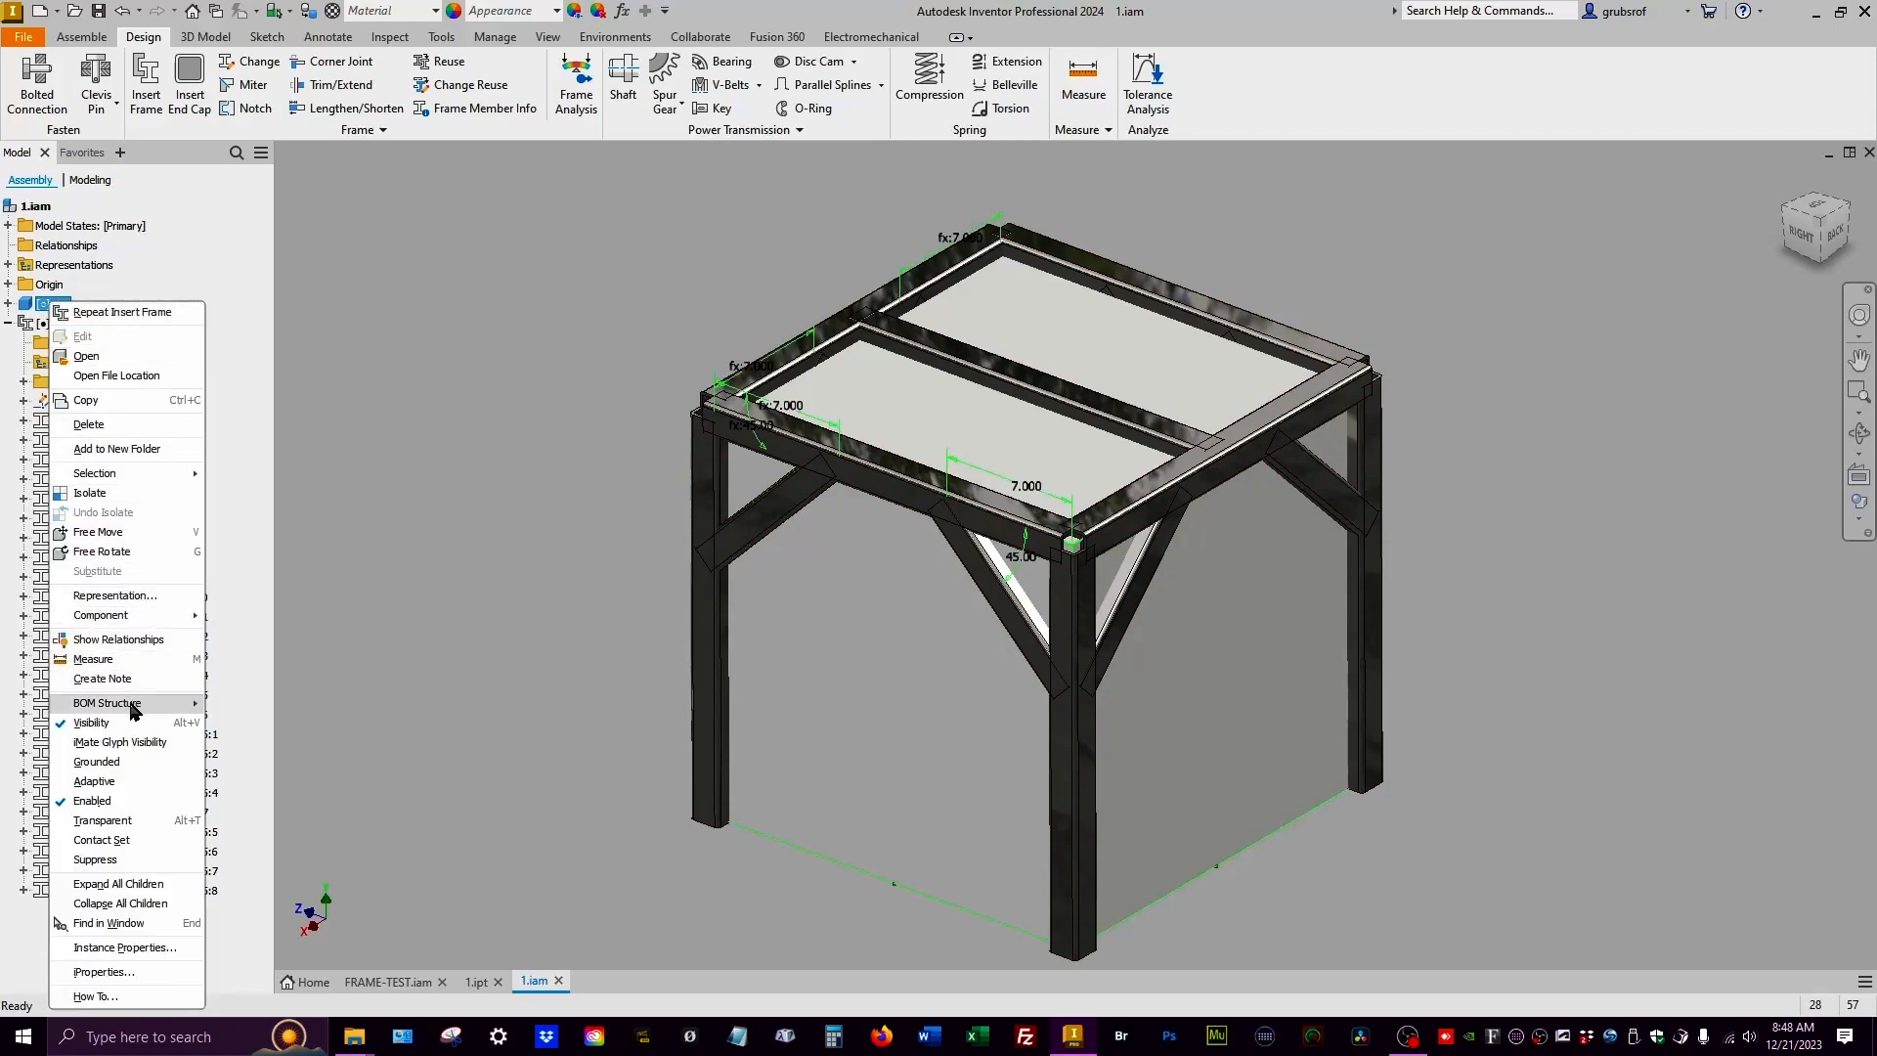
mouse_move(135, 712)
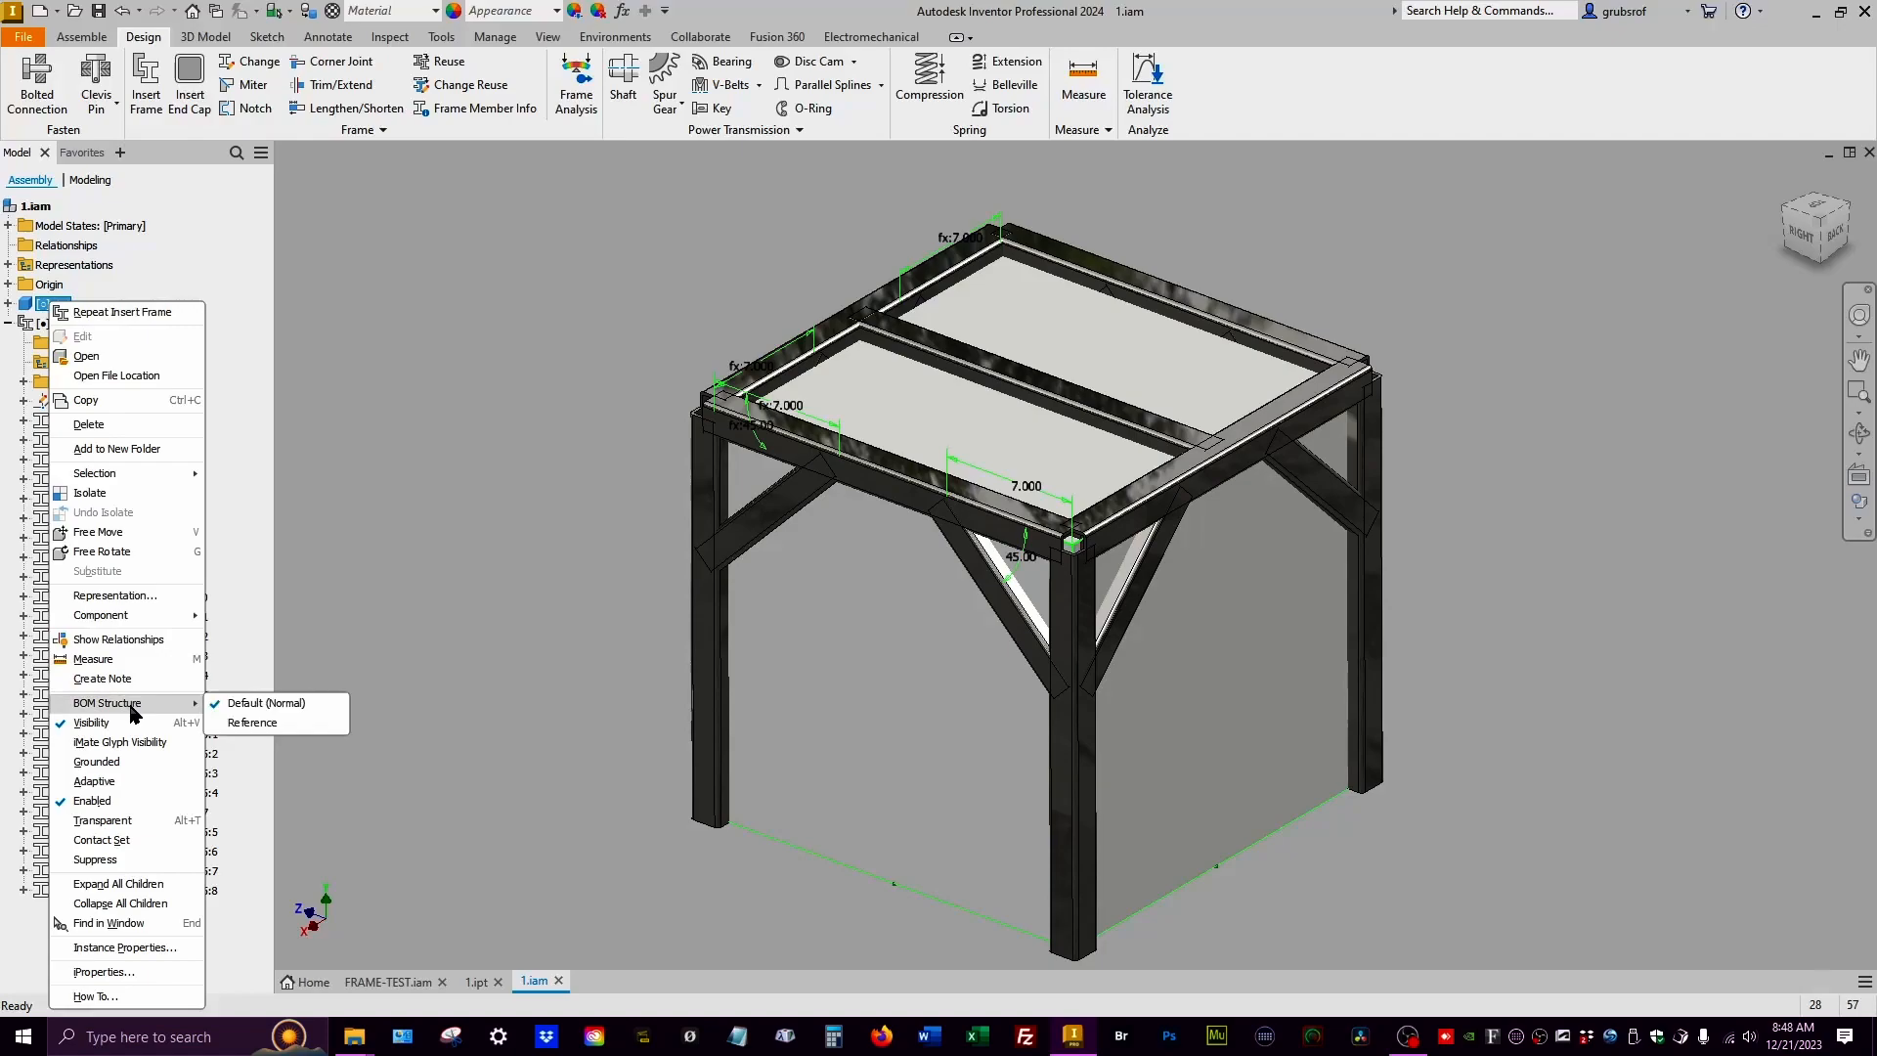
click(254, 723)
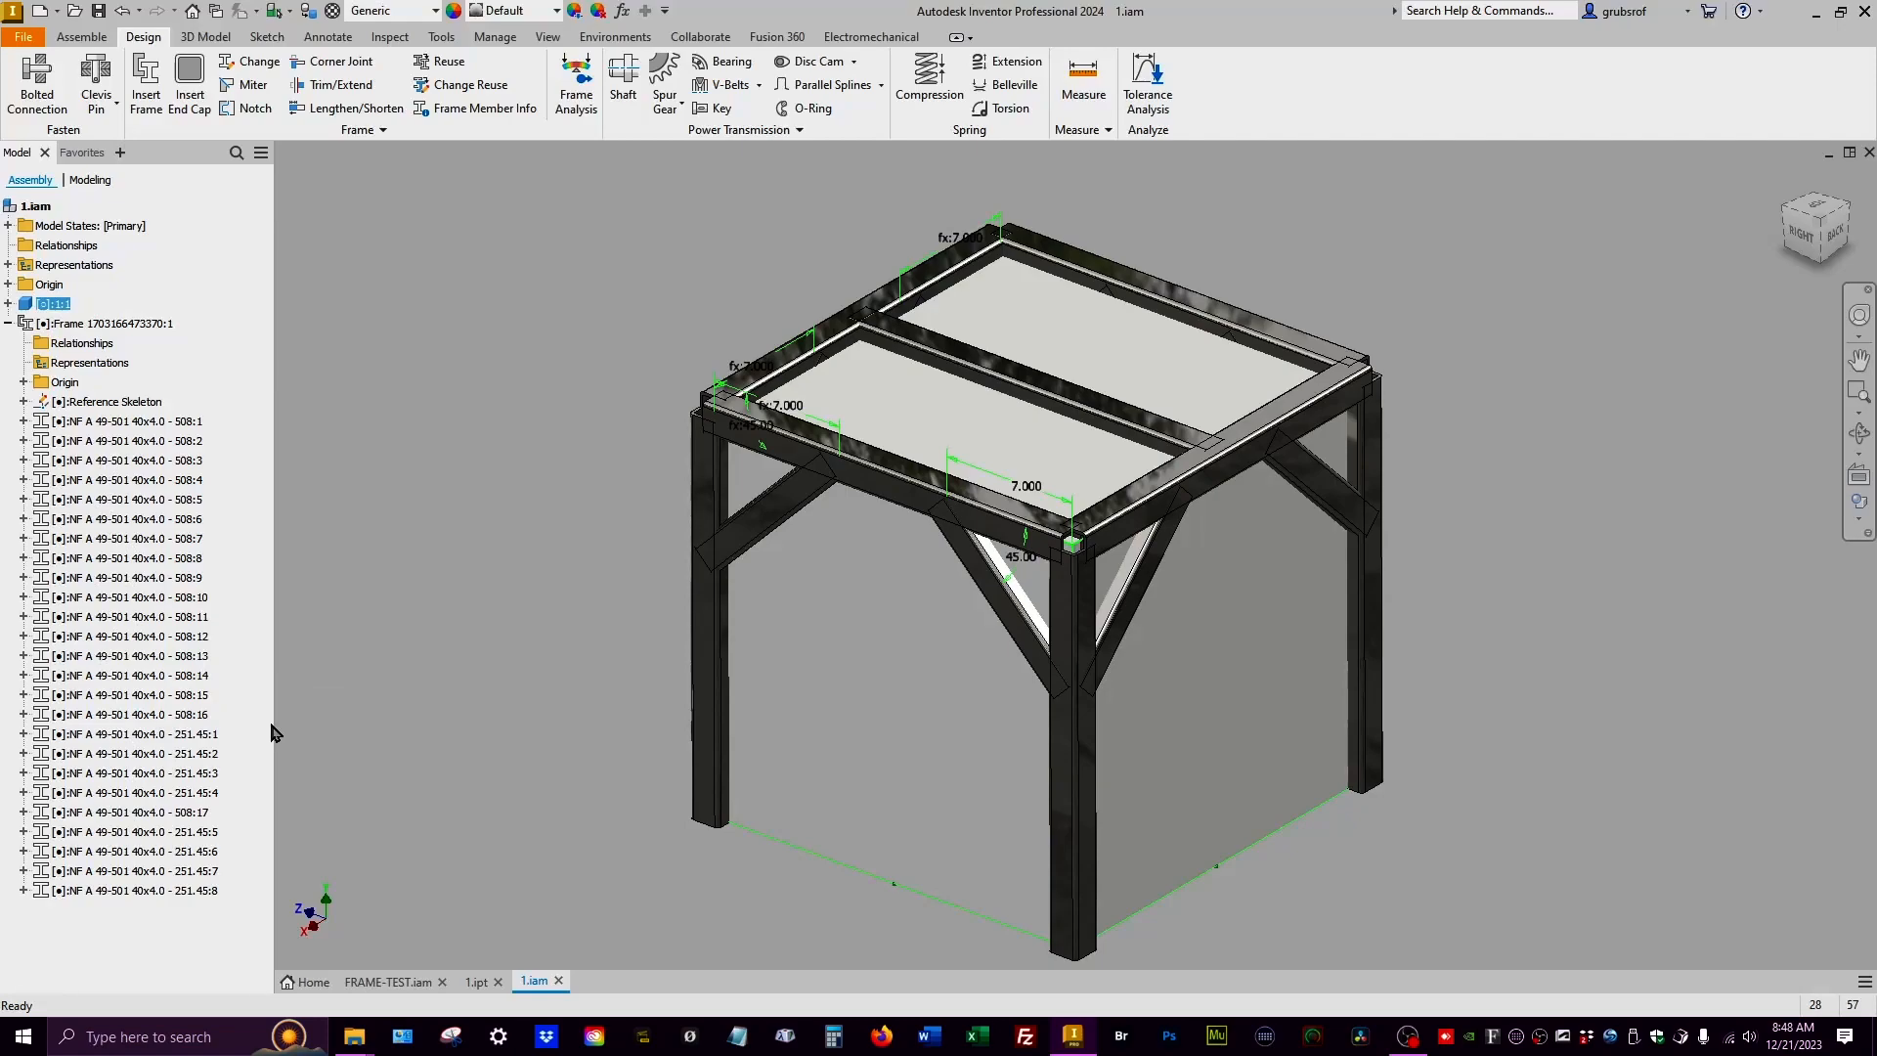
- Turn off the visibility of the skeleton part 1:1 so only the frame members show
right_click(57, 305)
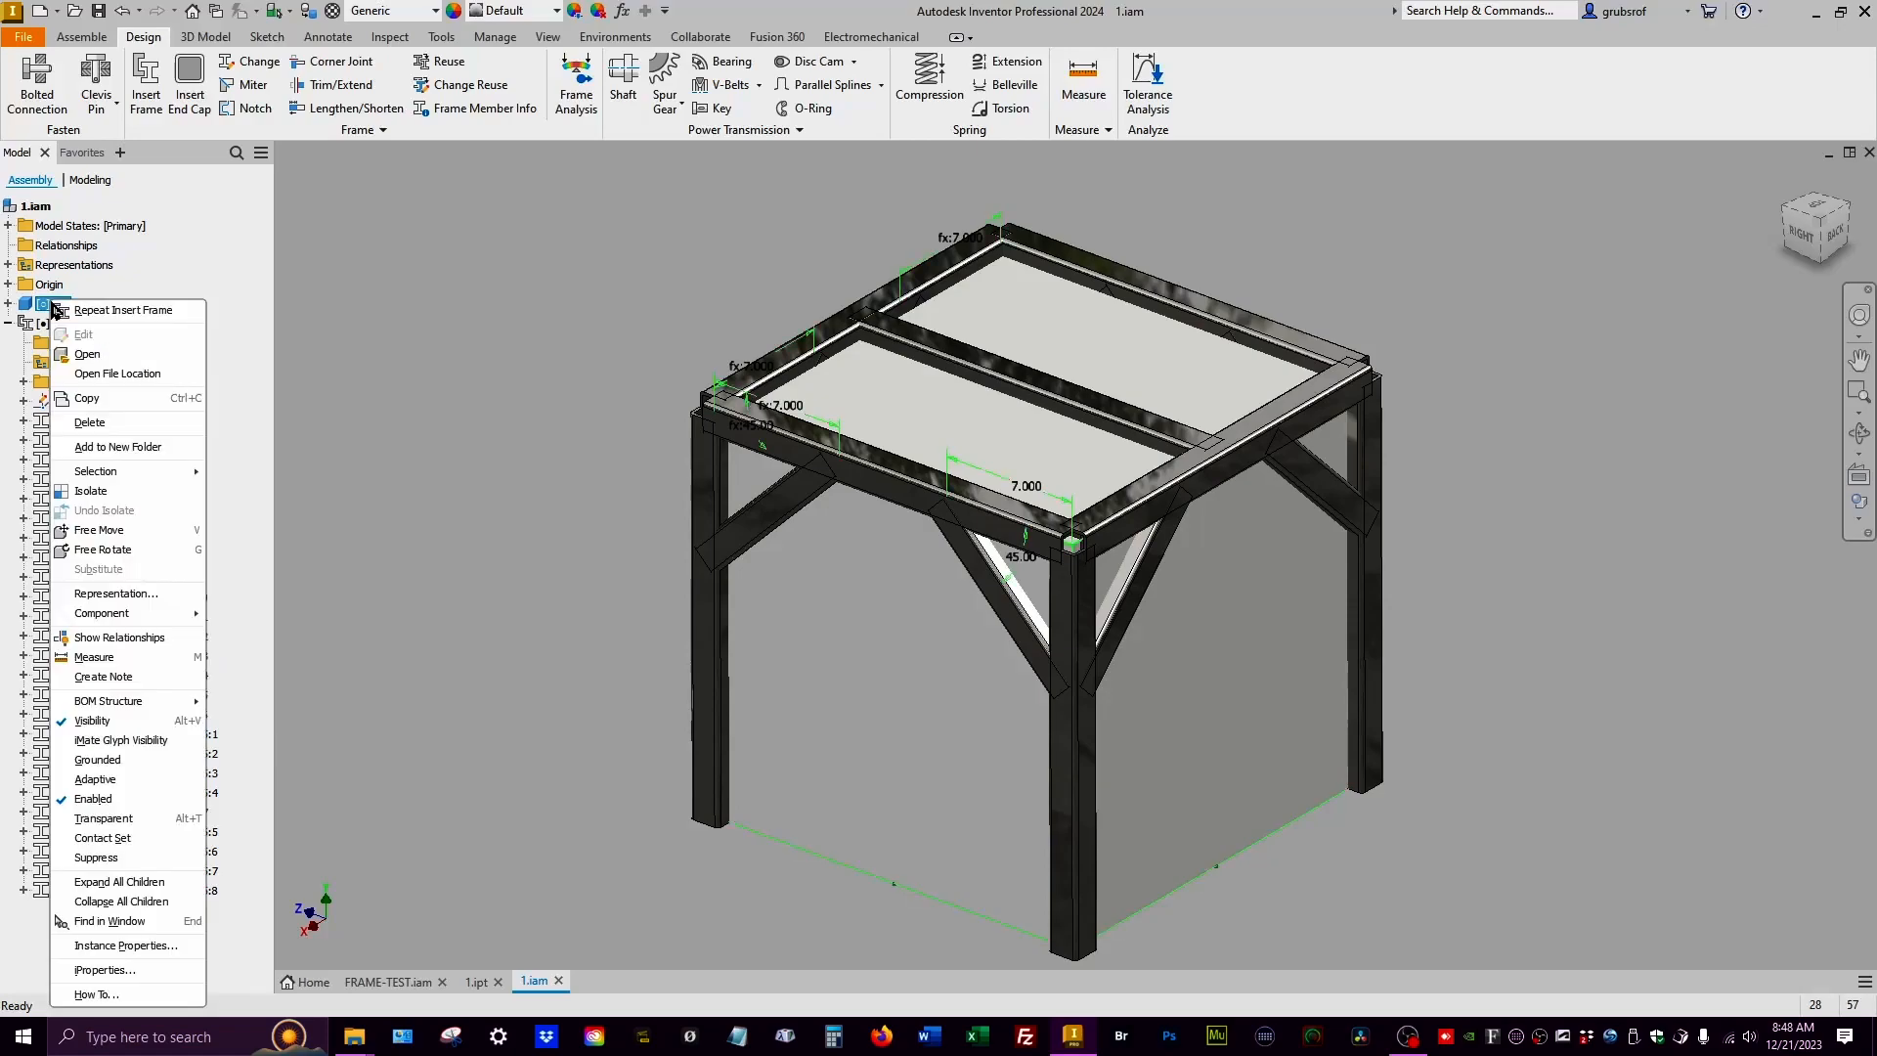
click(93, 720)
shift+middle_drag(446, 669, 483, 658)
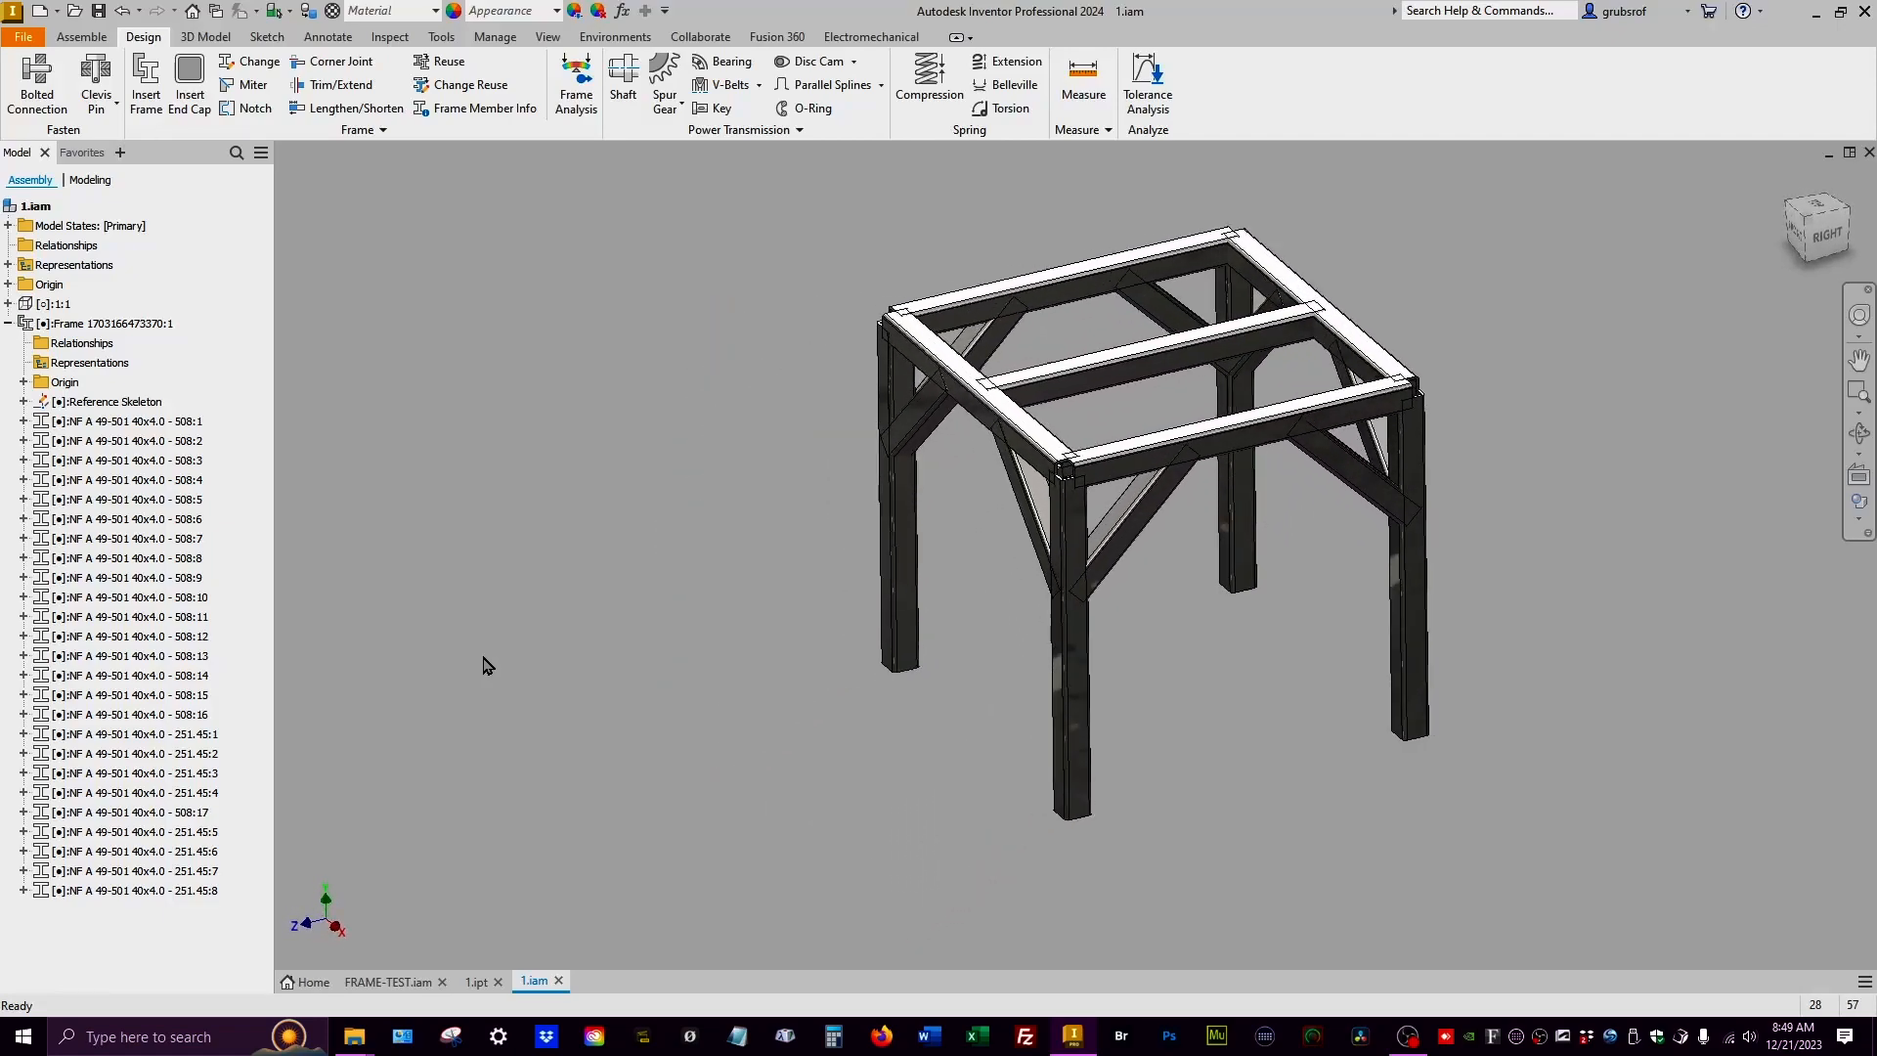
drag(633, 262, 1434, 1018)
drag(1518, 927, 1516, 919)
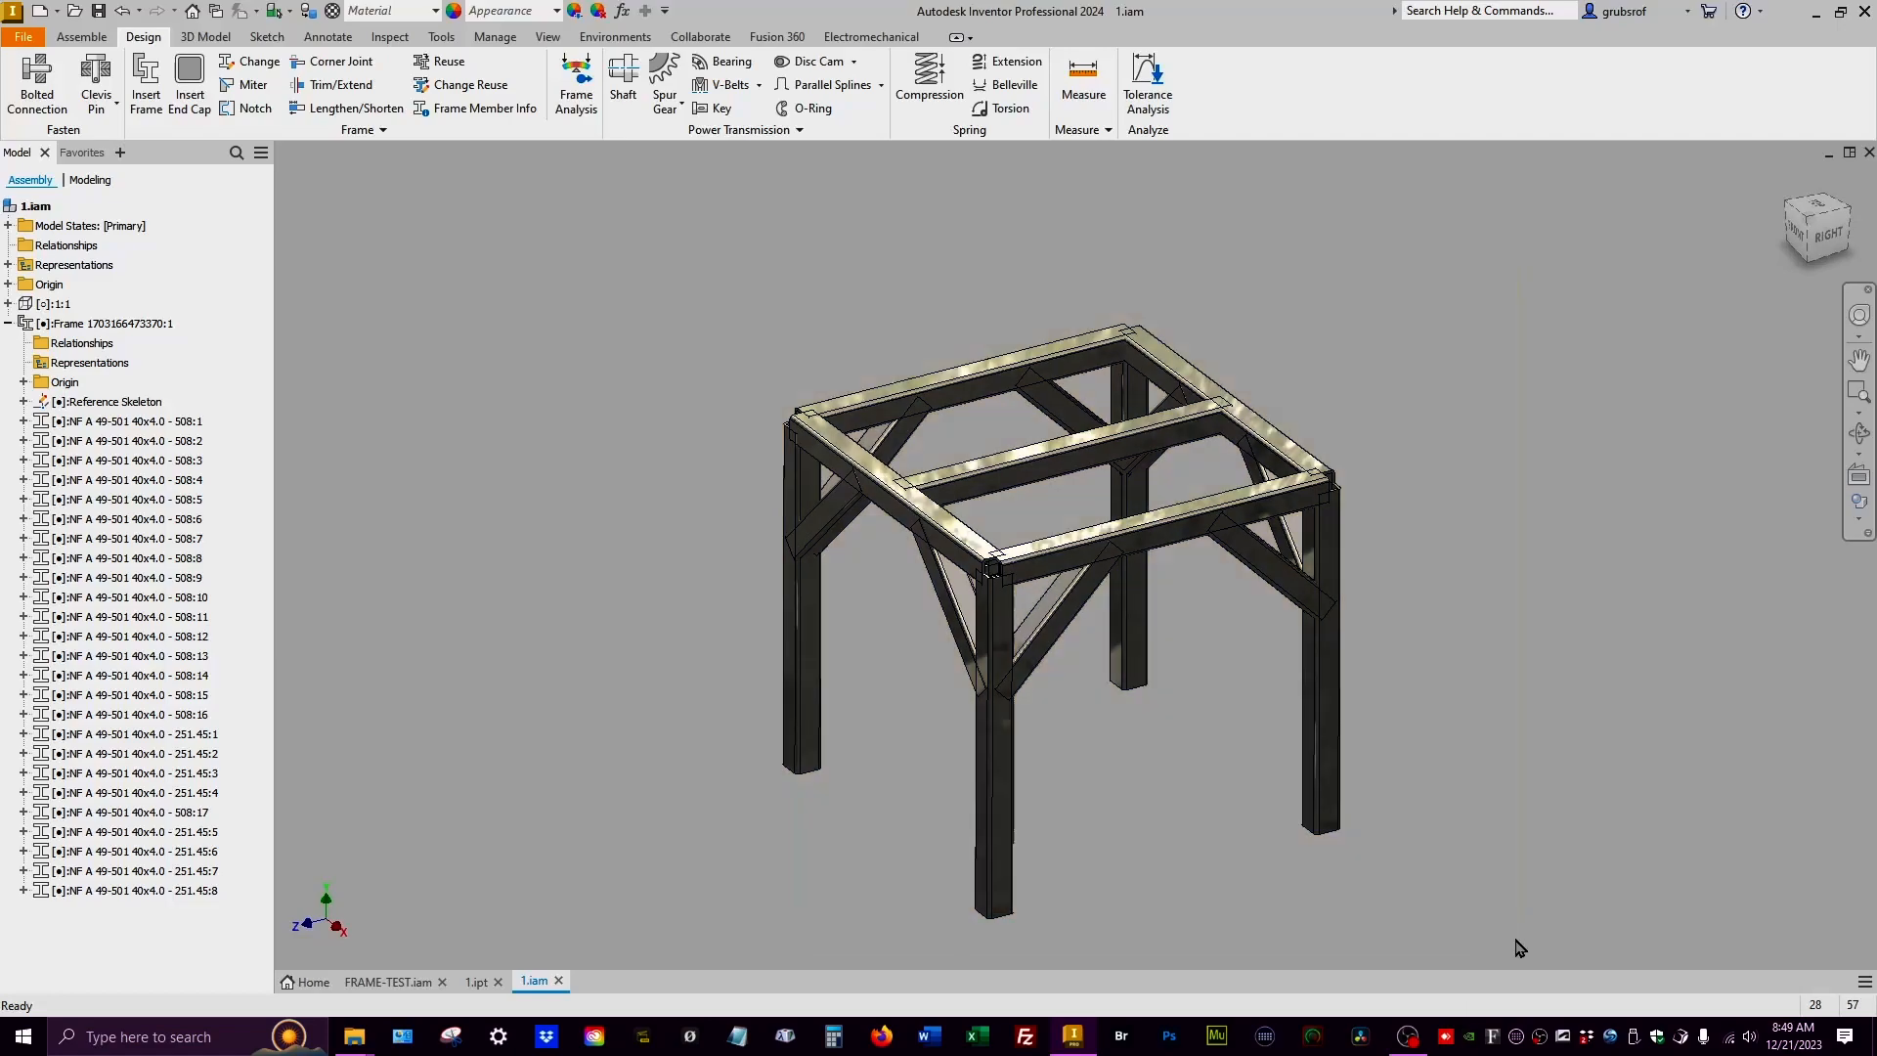
- Assign the Generic material to the frame subassembly
click(432, 11)
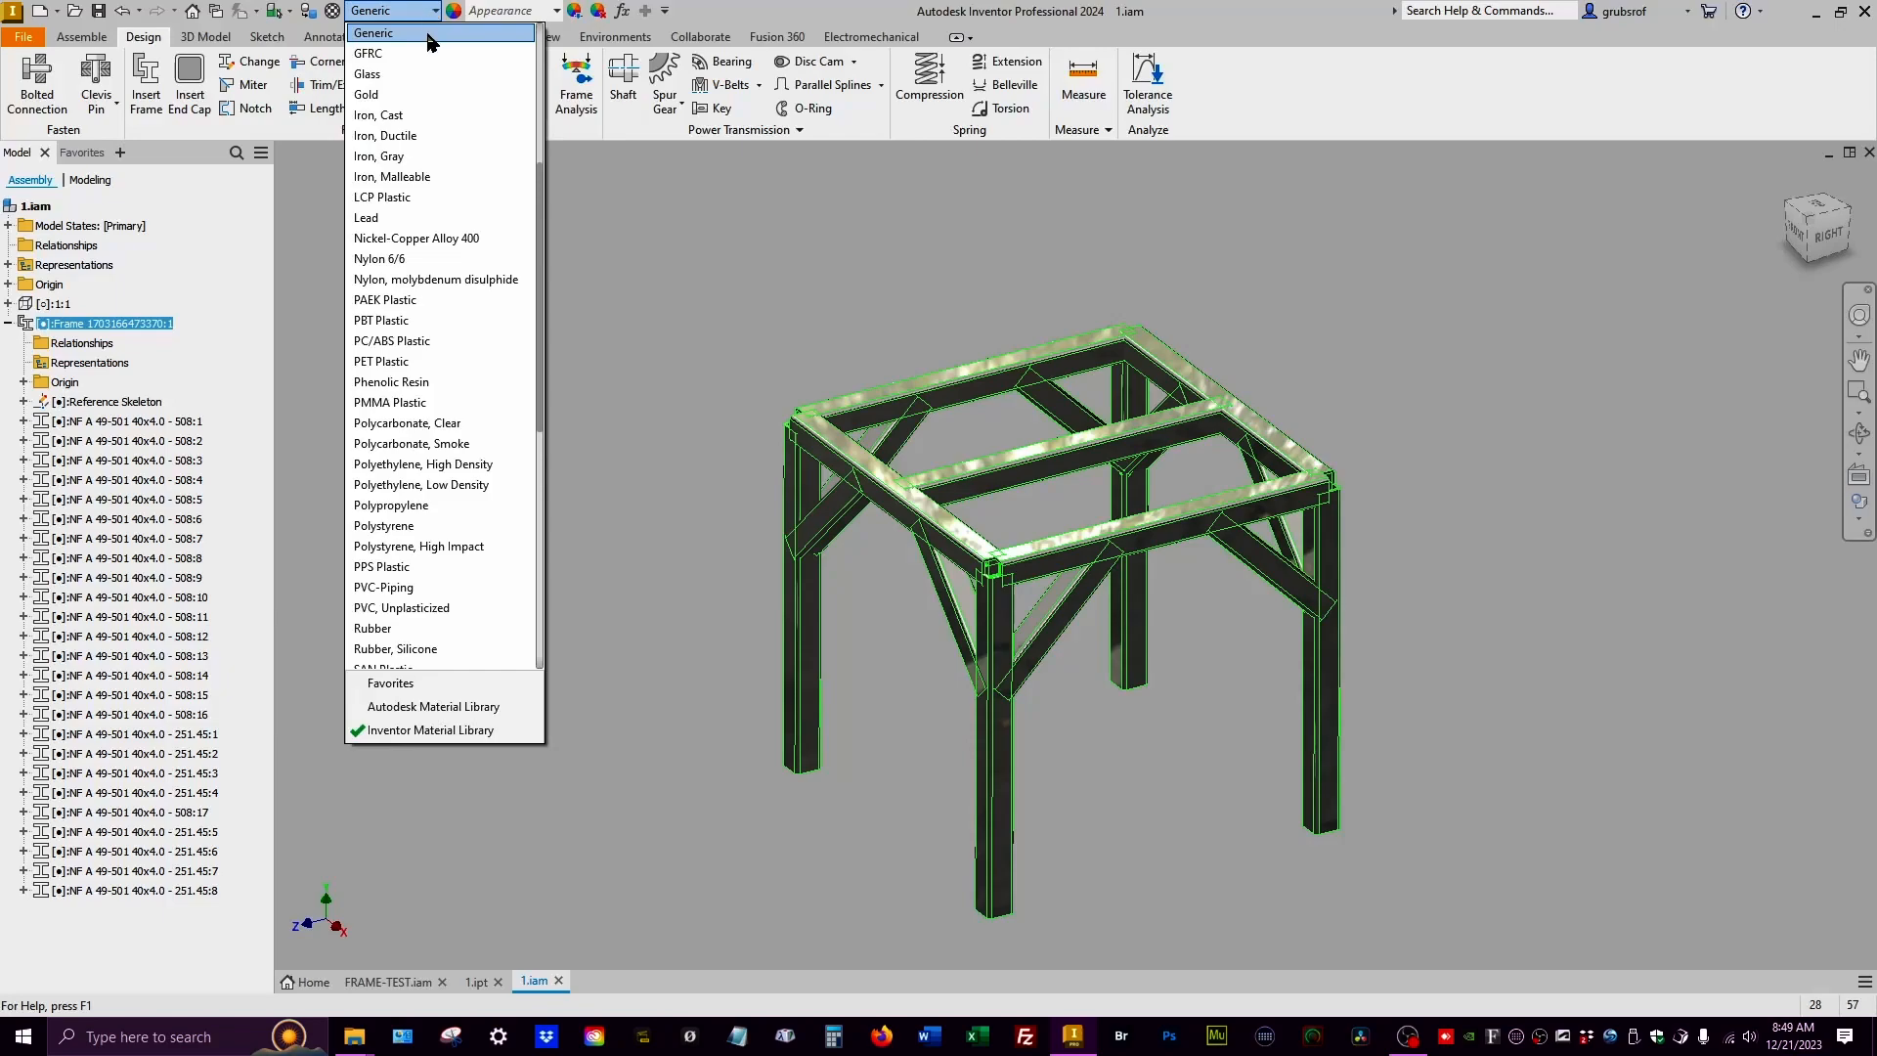
scroll(428, 36, up, 2)
click(421, 158)
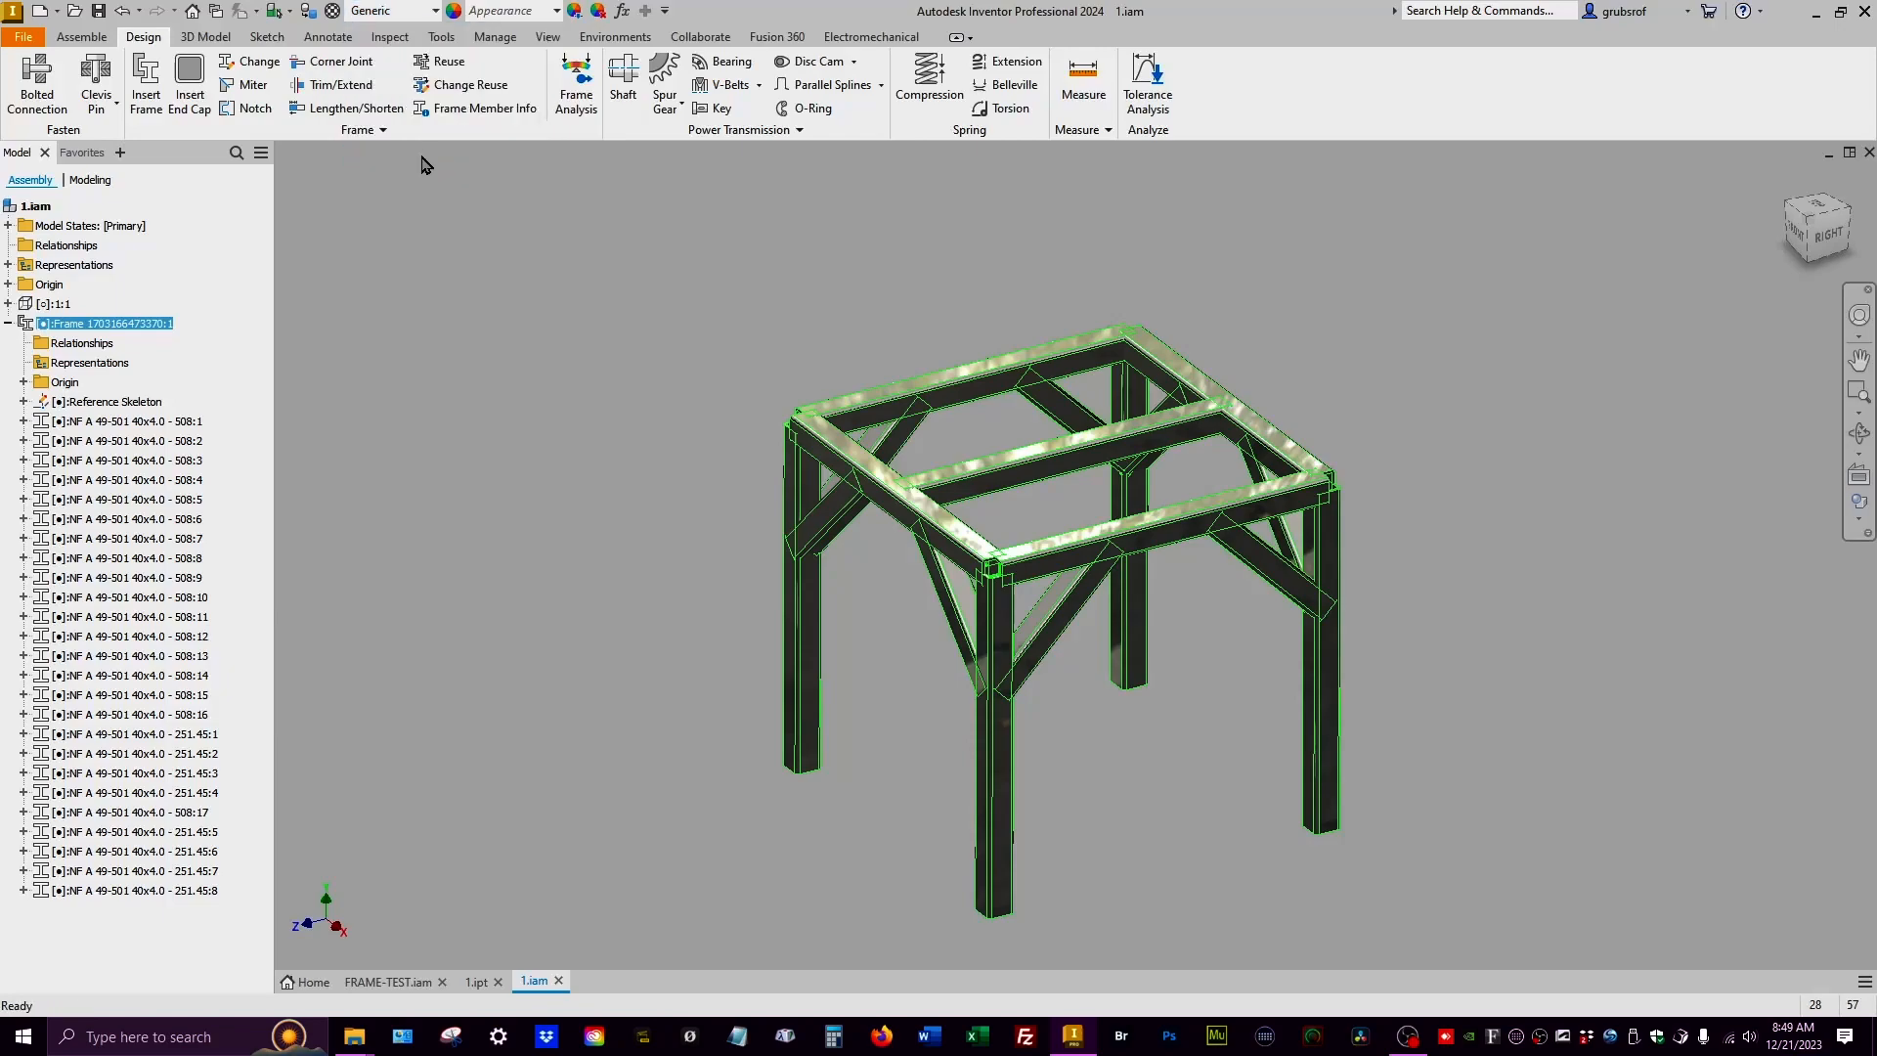
click(637, 290)
scroll(641, 293, down, 3)
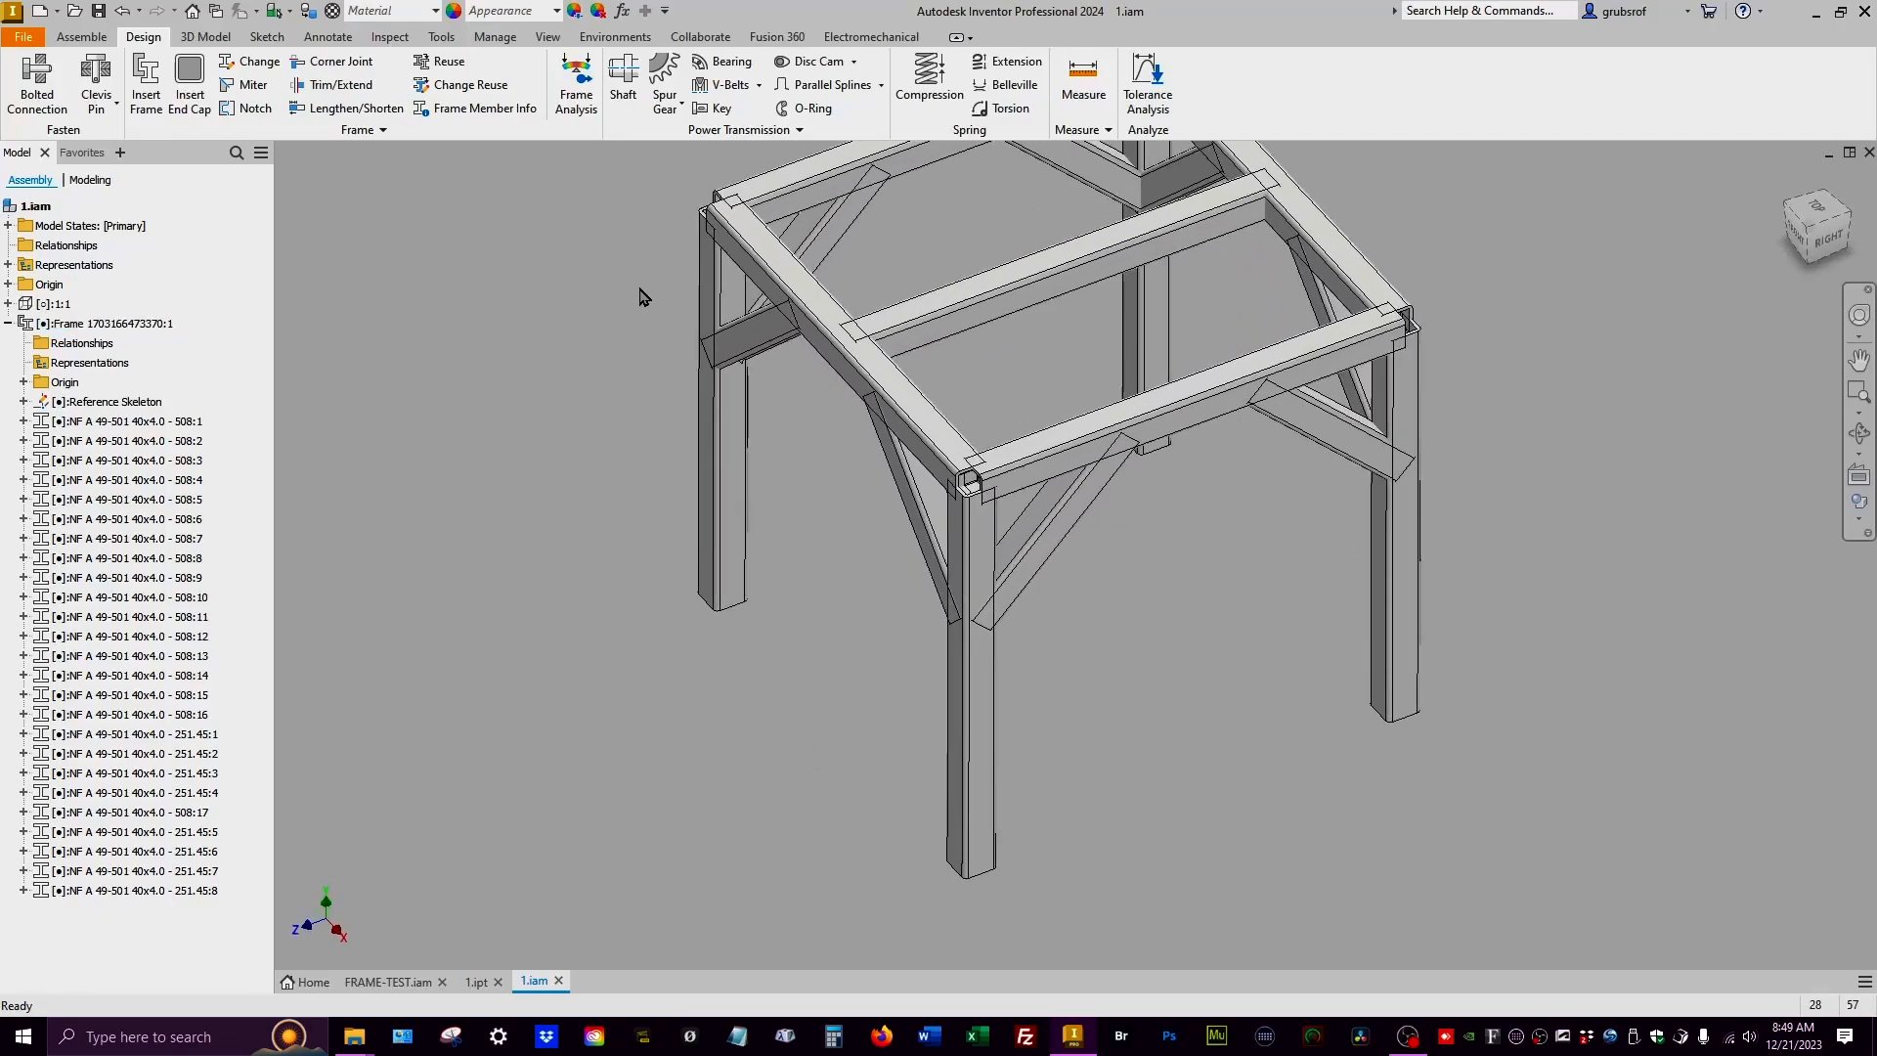
scroll(640, 296, up, 2)
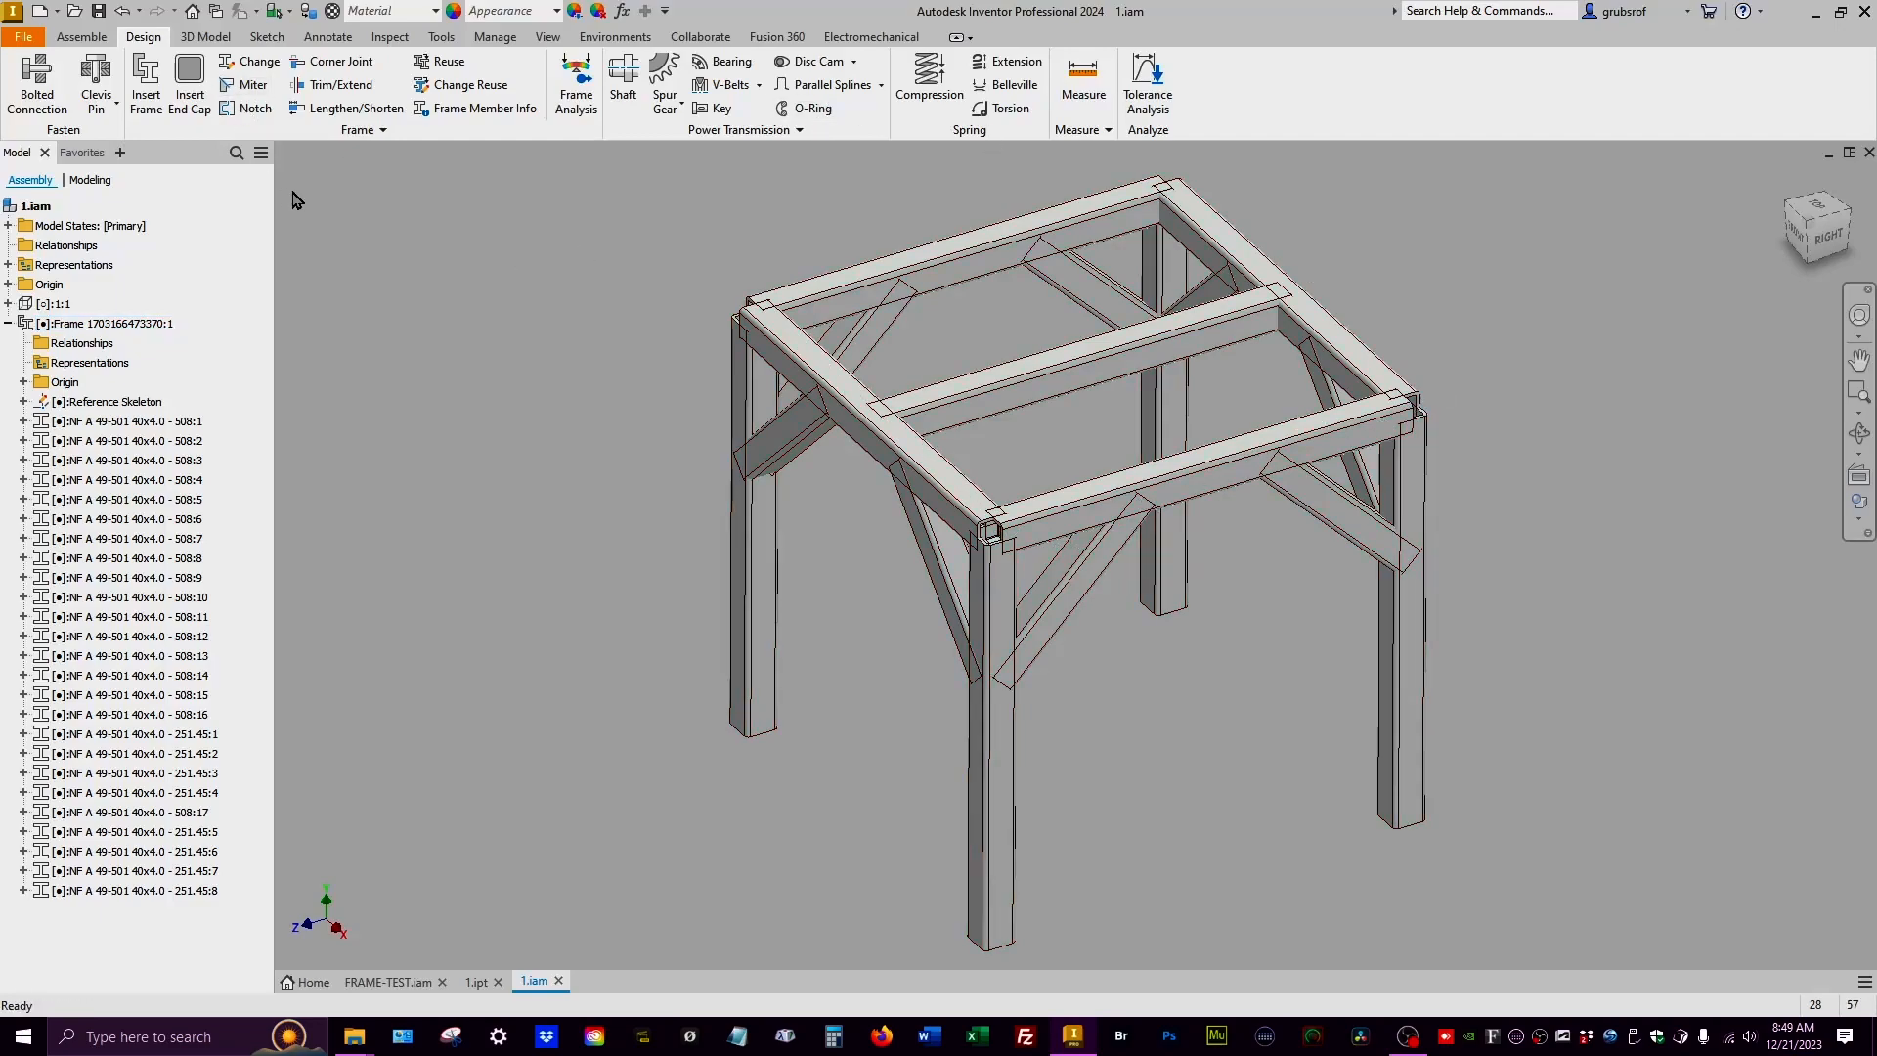
- Miter the four upper perimeter members together at their corners with a 0.000 mm gap
click(253, 88)
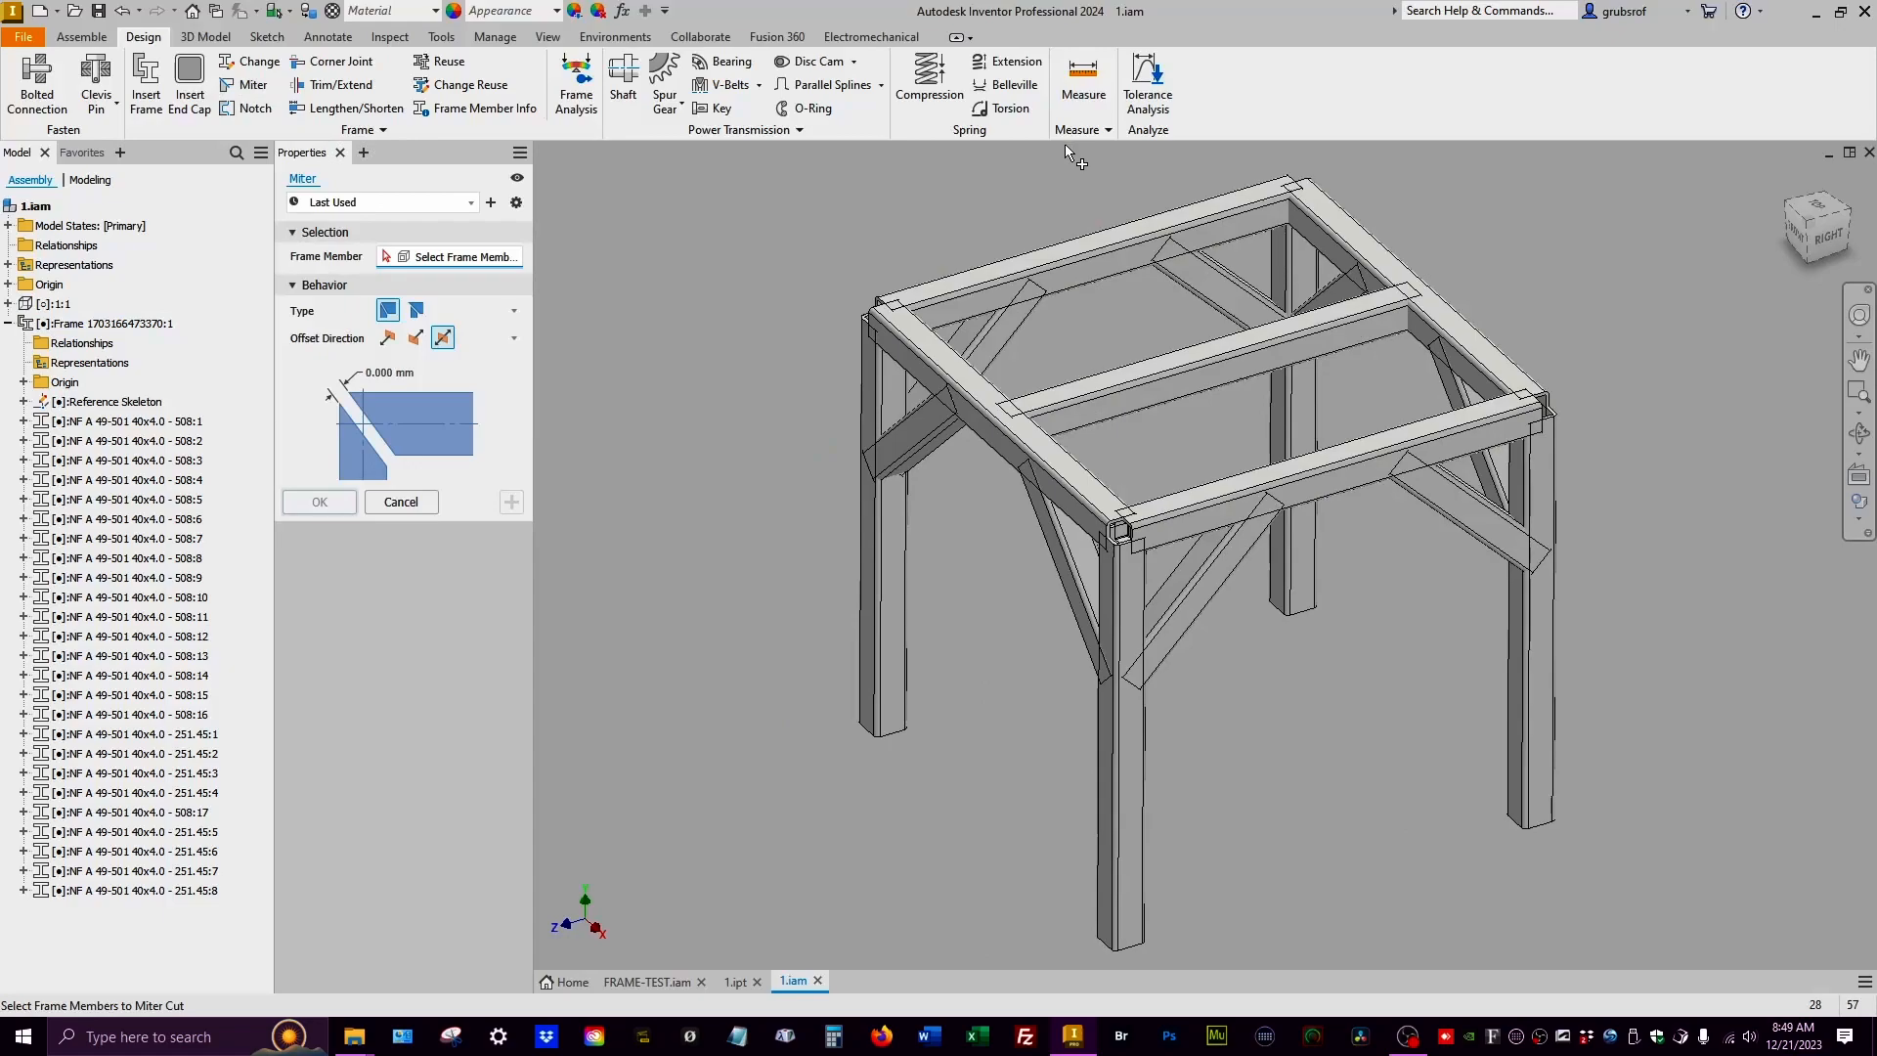
click(1102, 244)
click(1359, 235)
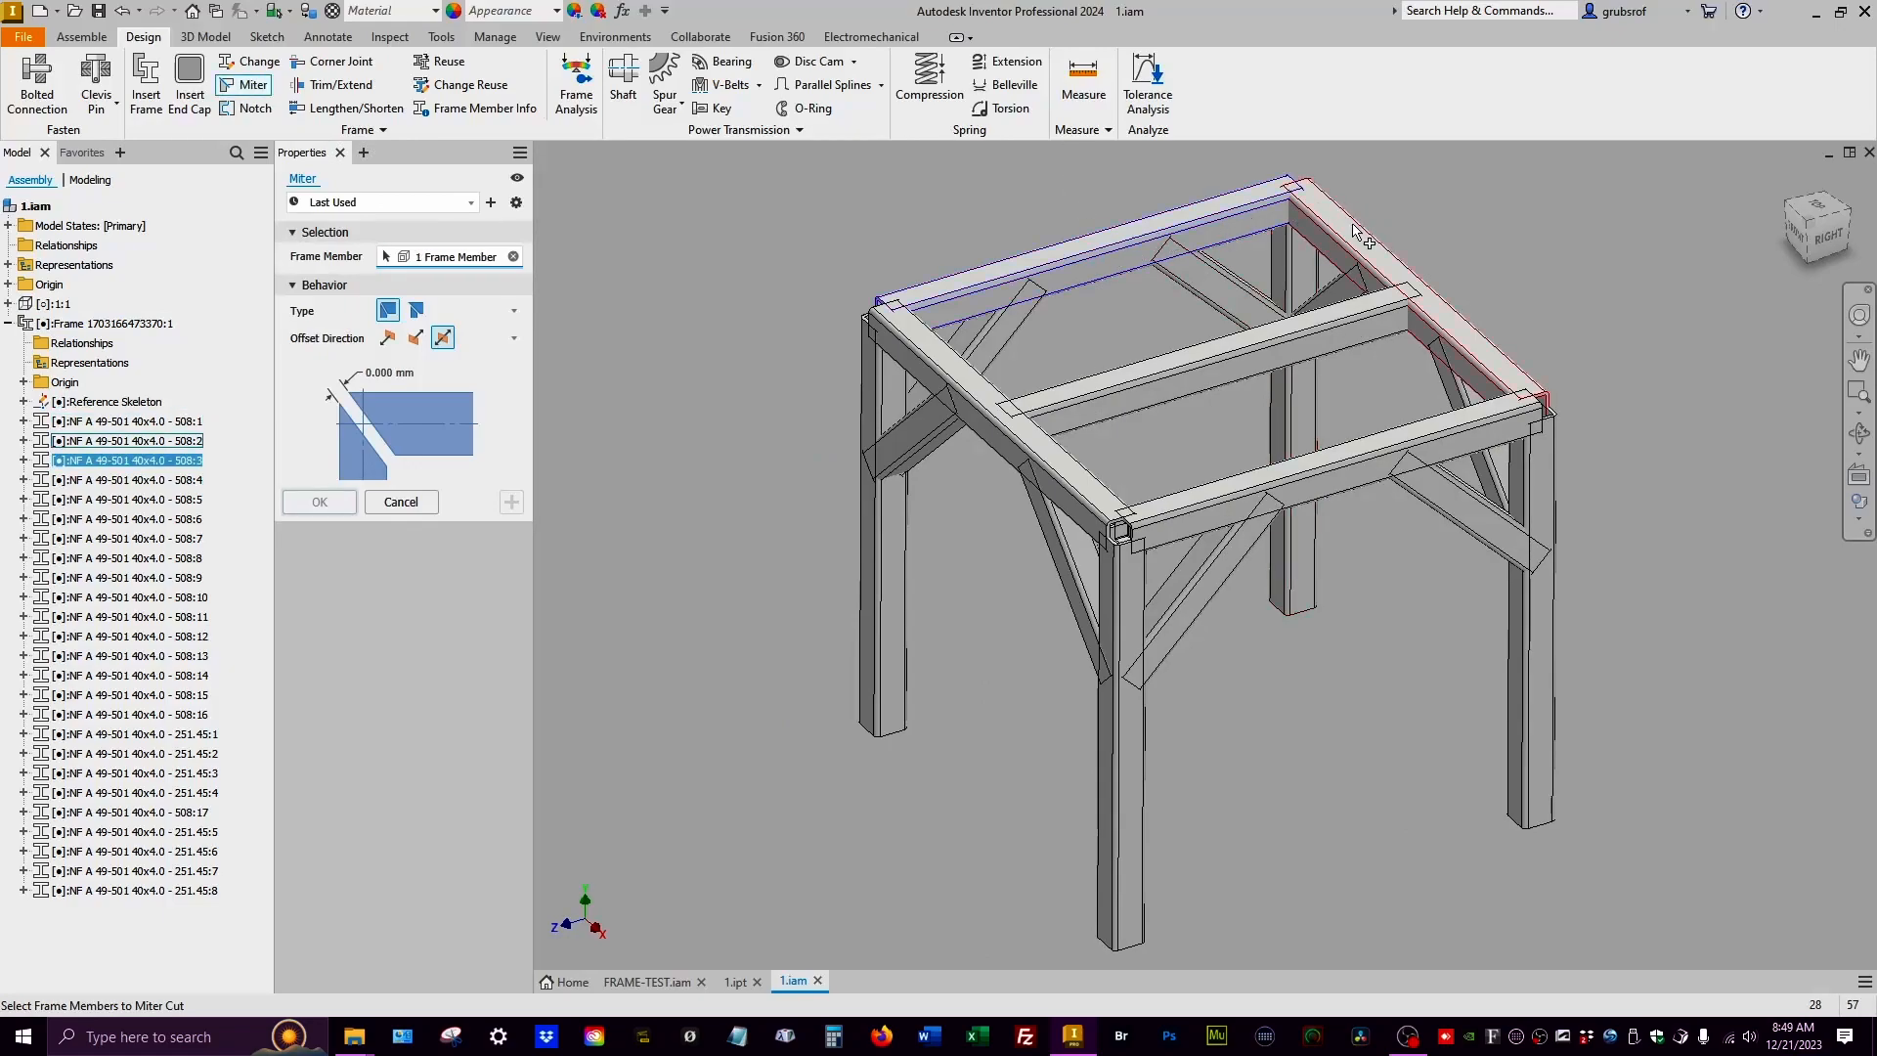
click(1338, 456)
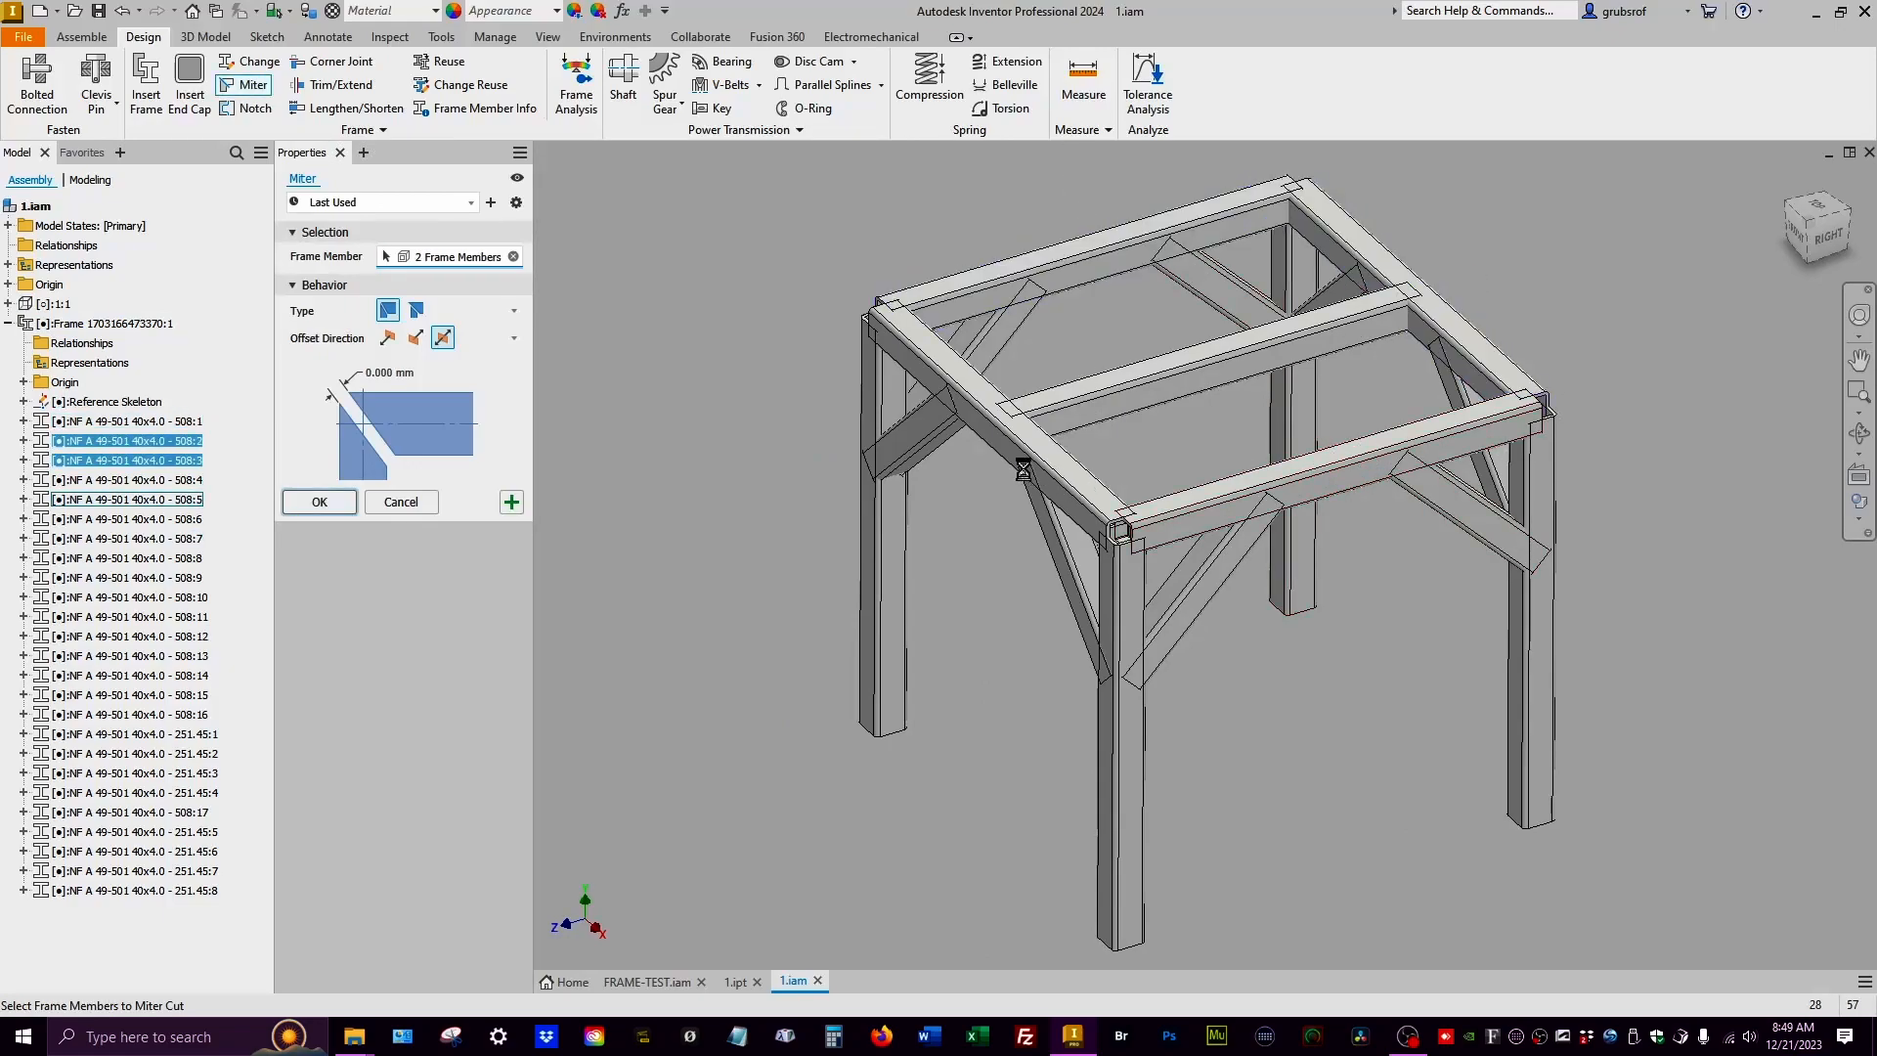
click(1004, 448)
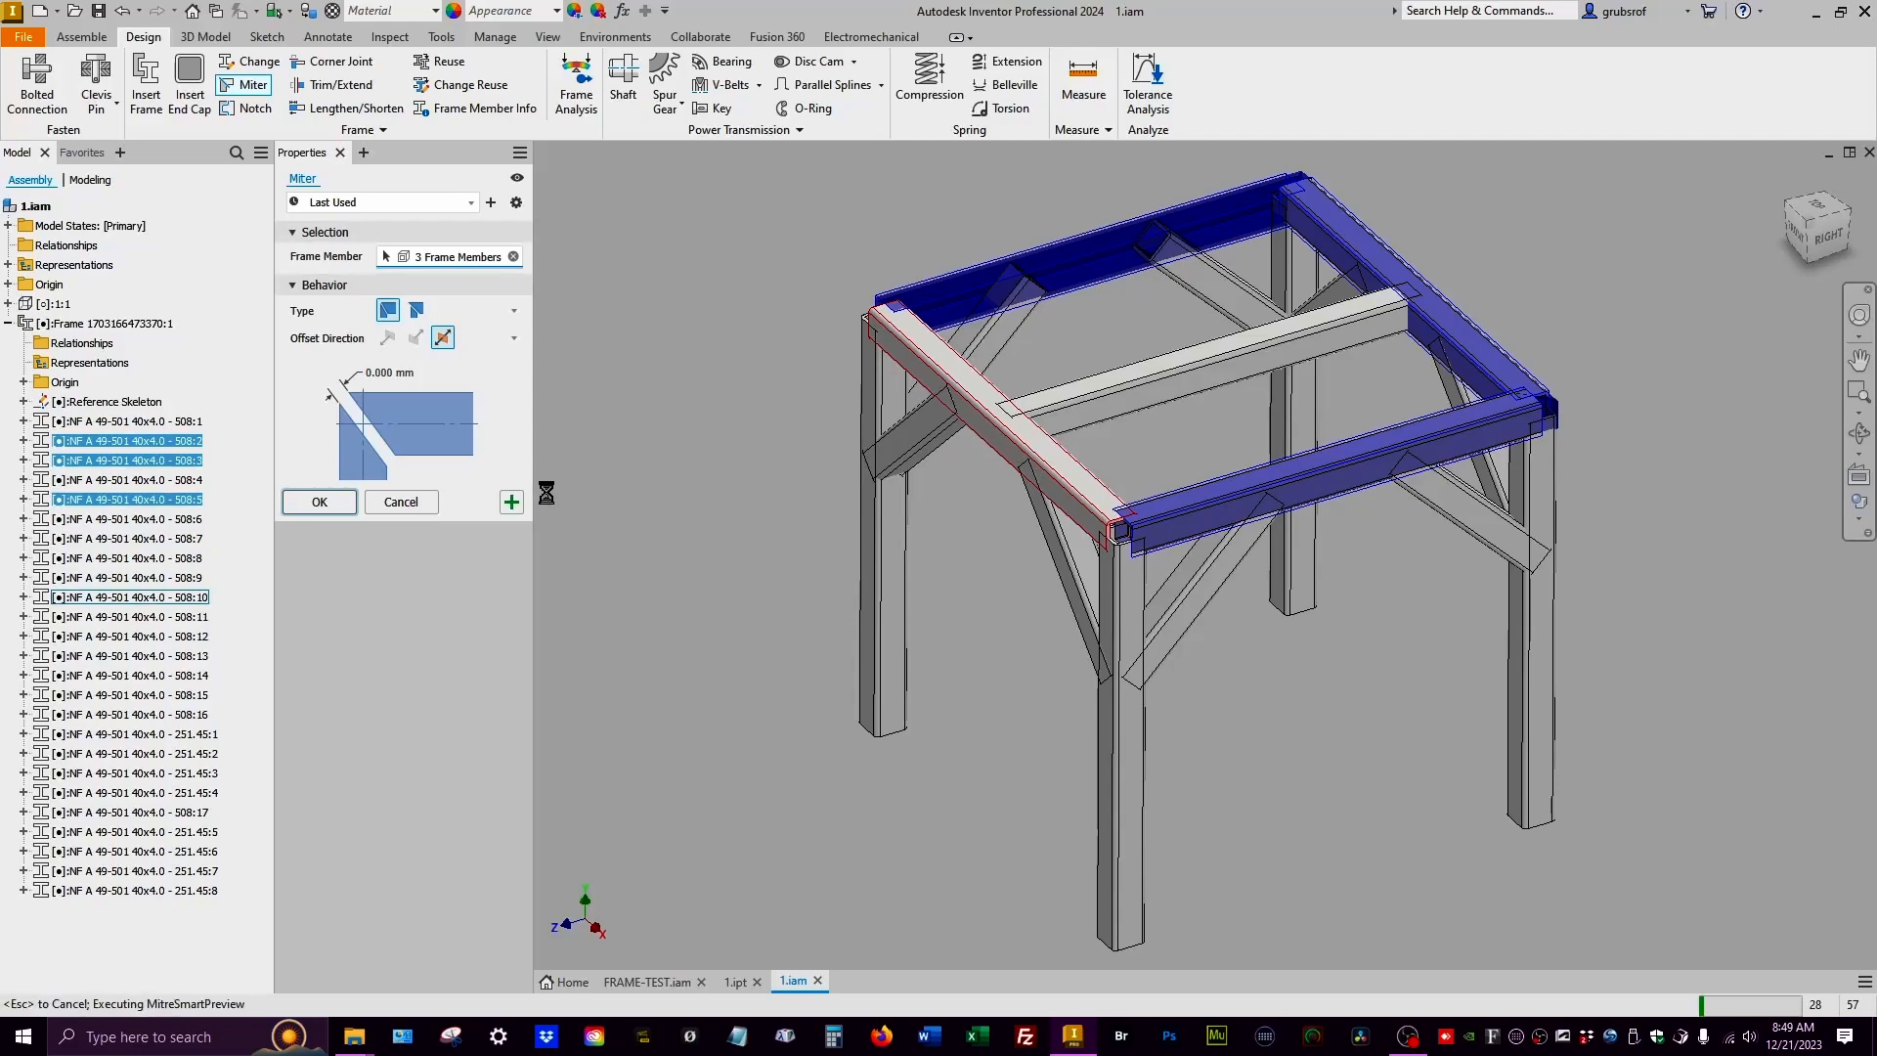
click(338, 503)
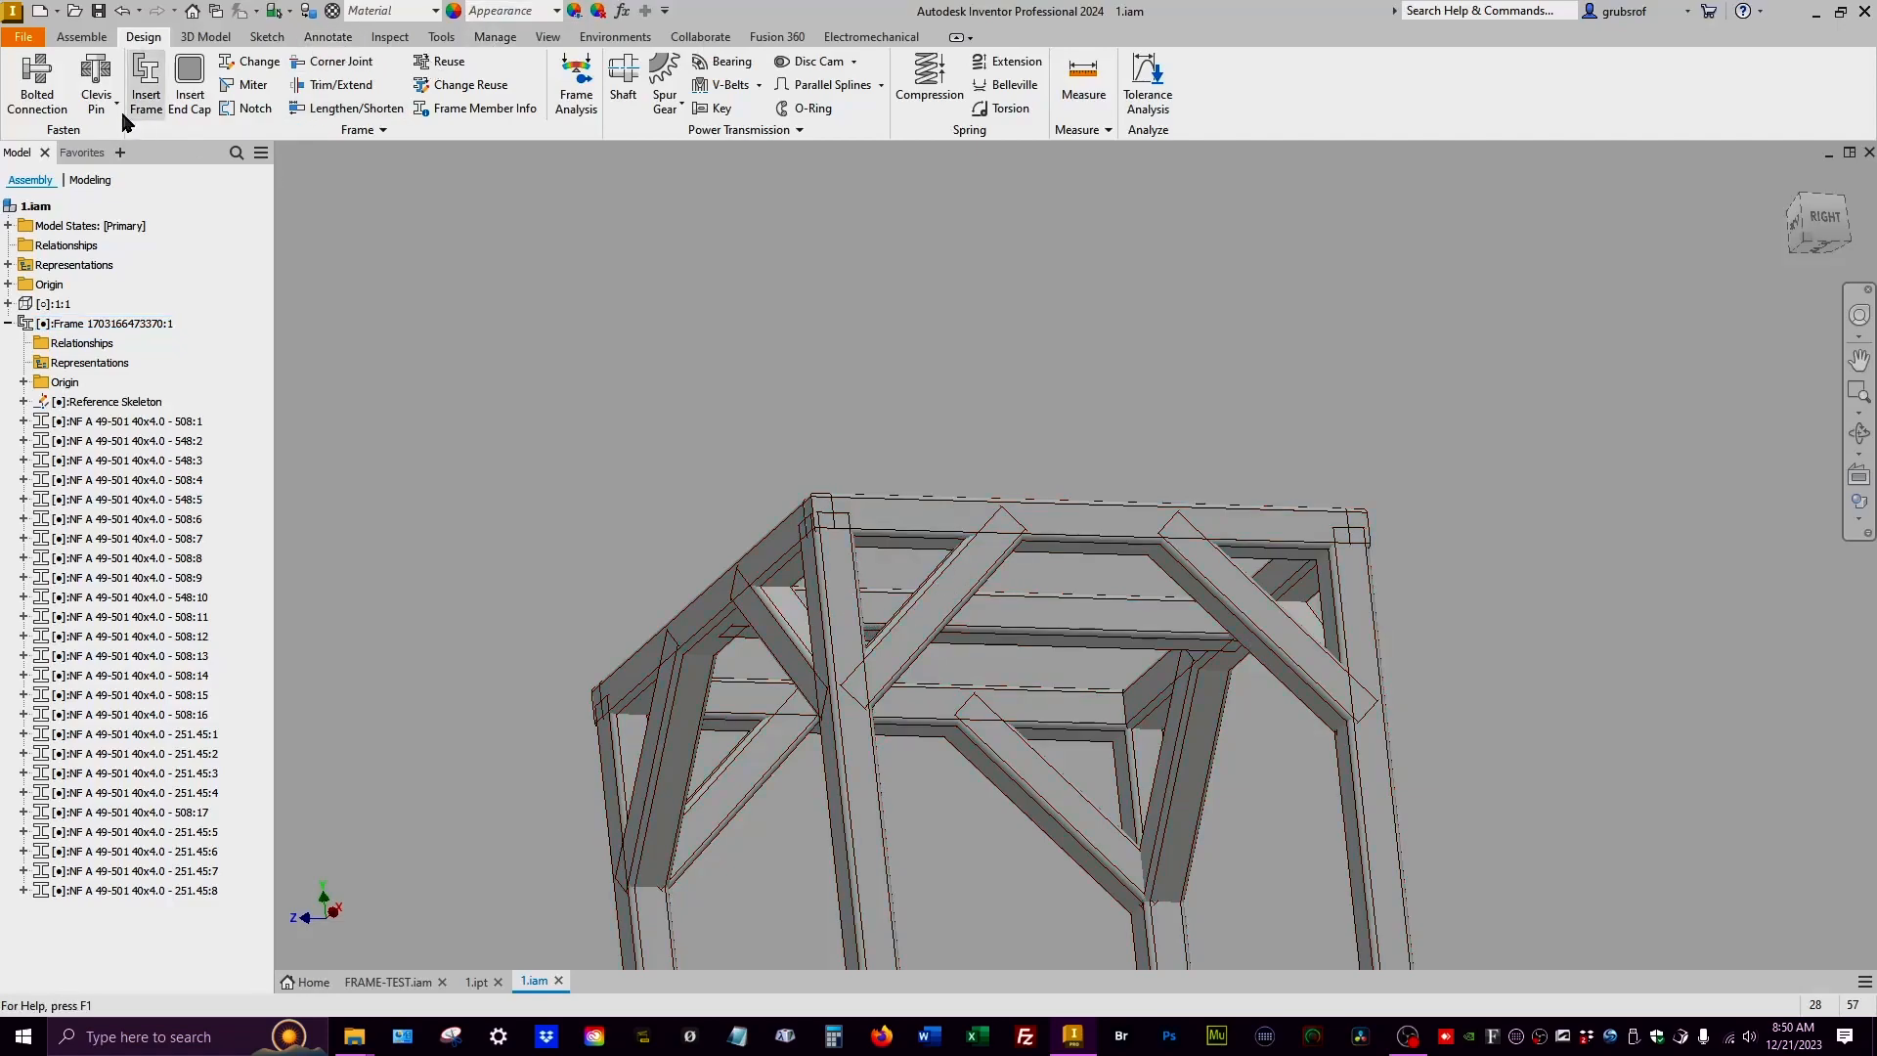
- Trim all legs and corner braces to the underside face of an upper perimeter member using Trim/Extend with 0.000 mm offset
click(333, 85)
scroll(1202, 566, up, 3)
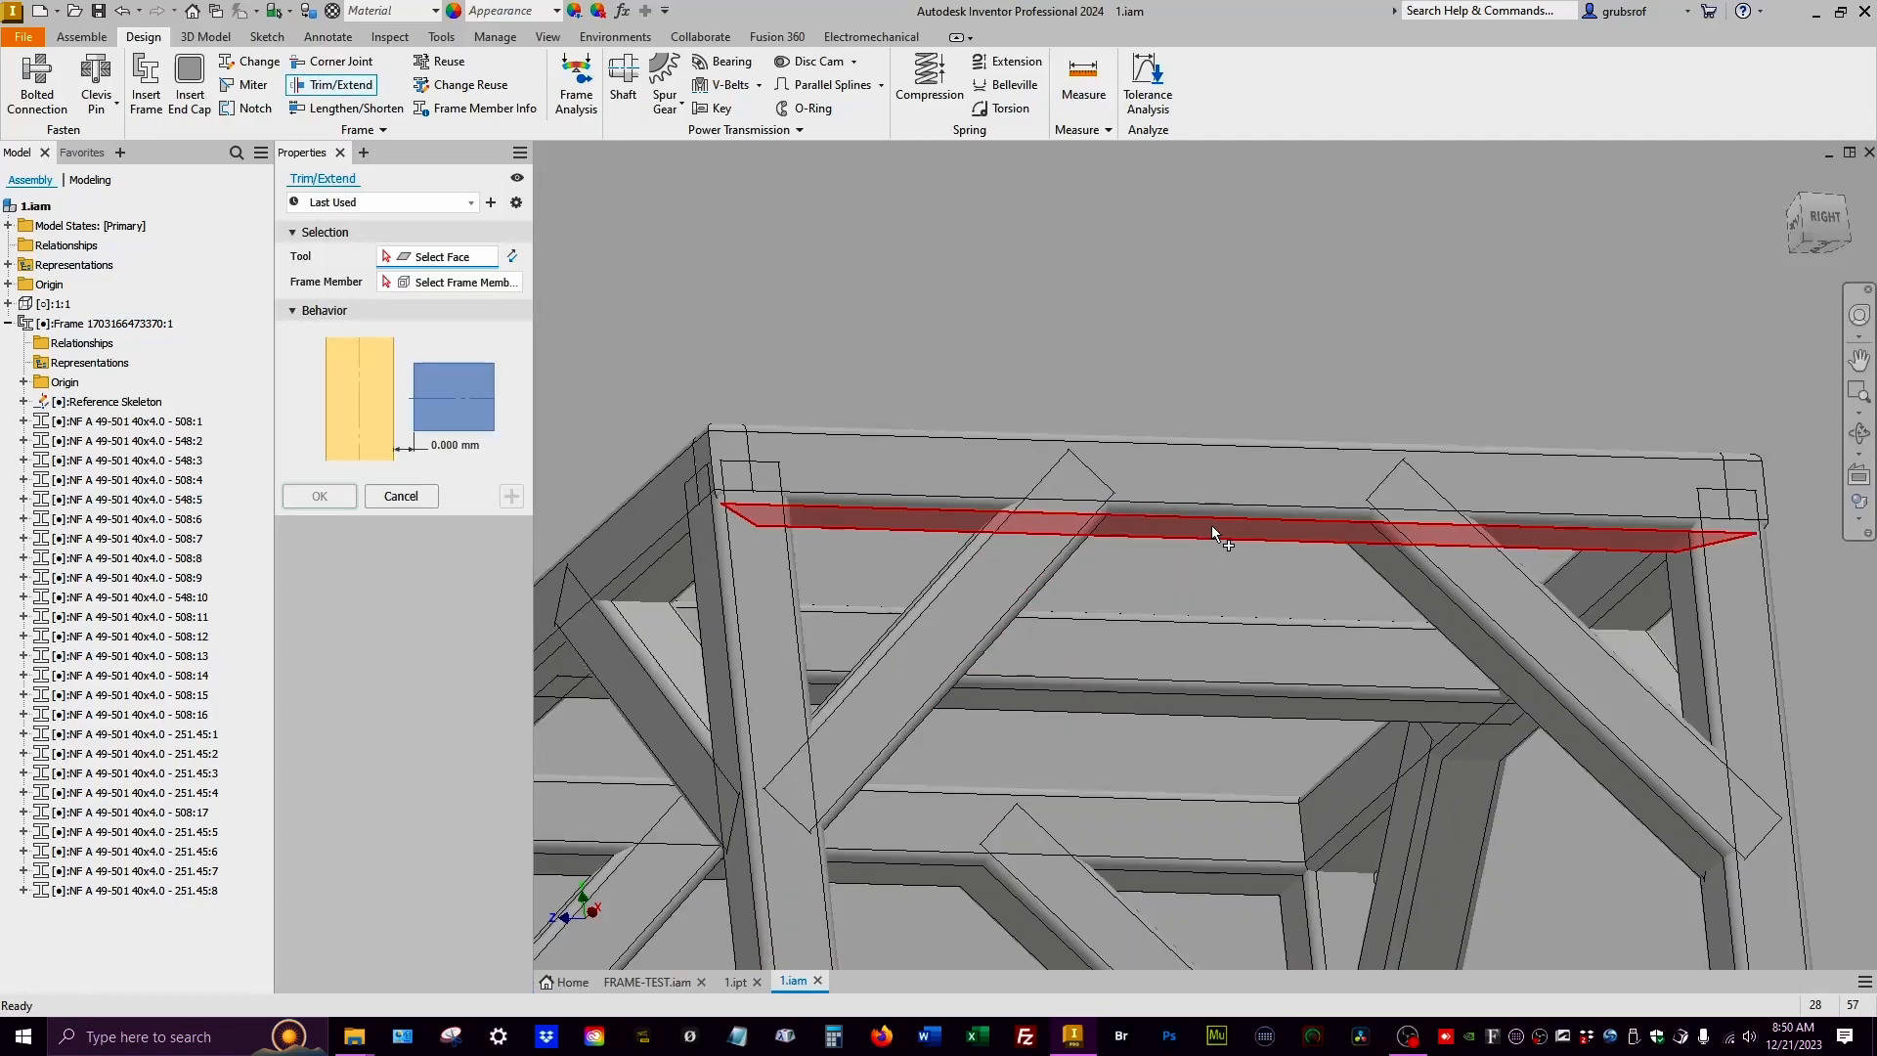
click(1212, 528)
scroll(1200, 579, down, 5)
shift+middle_drag(1203, 584, 1443, 425)
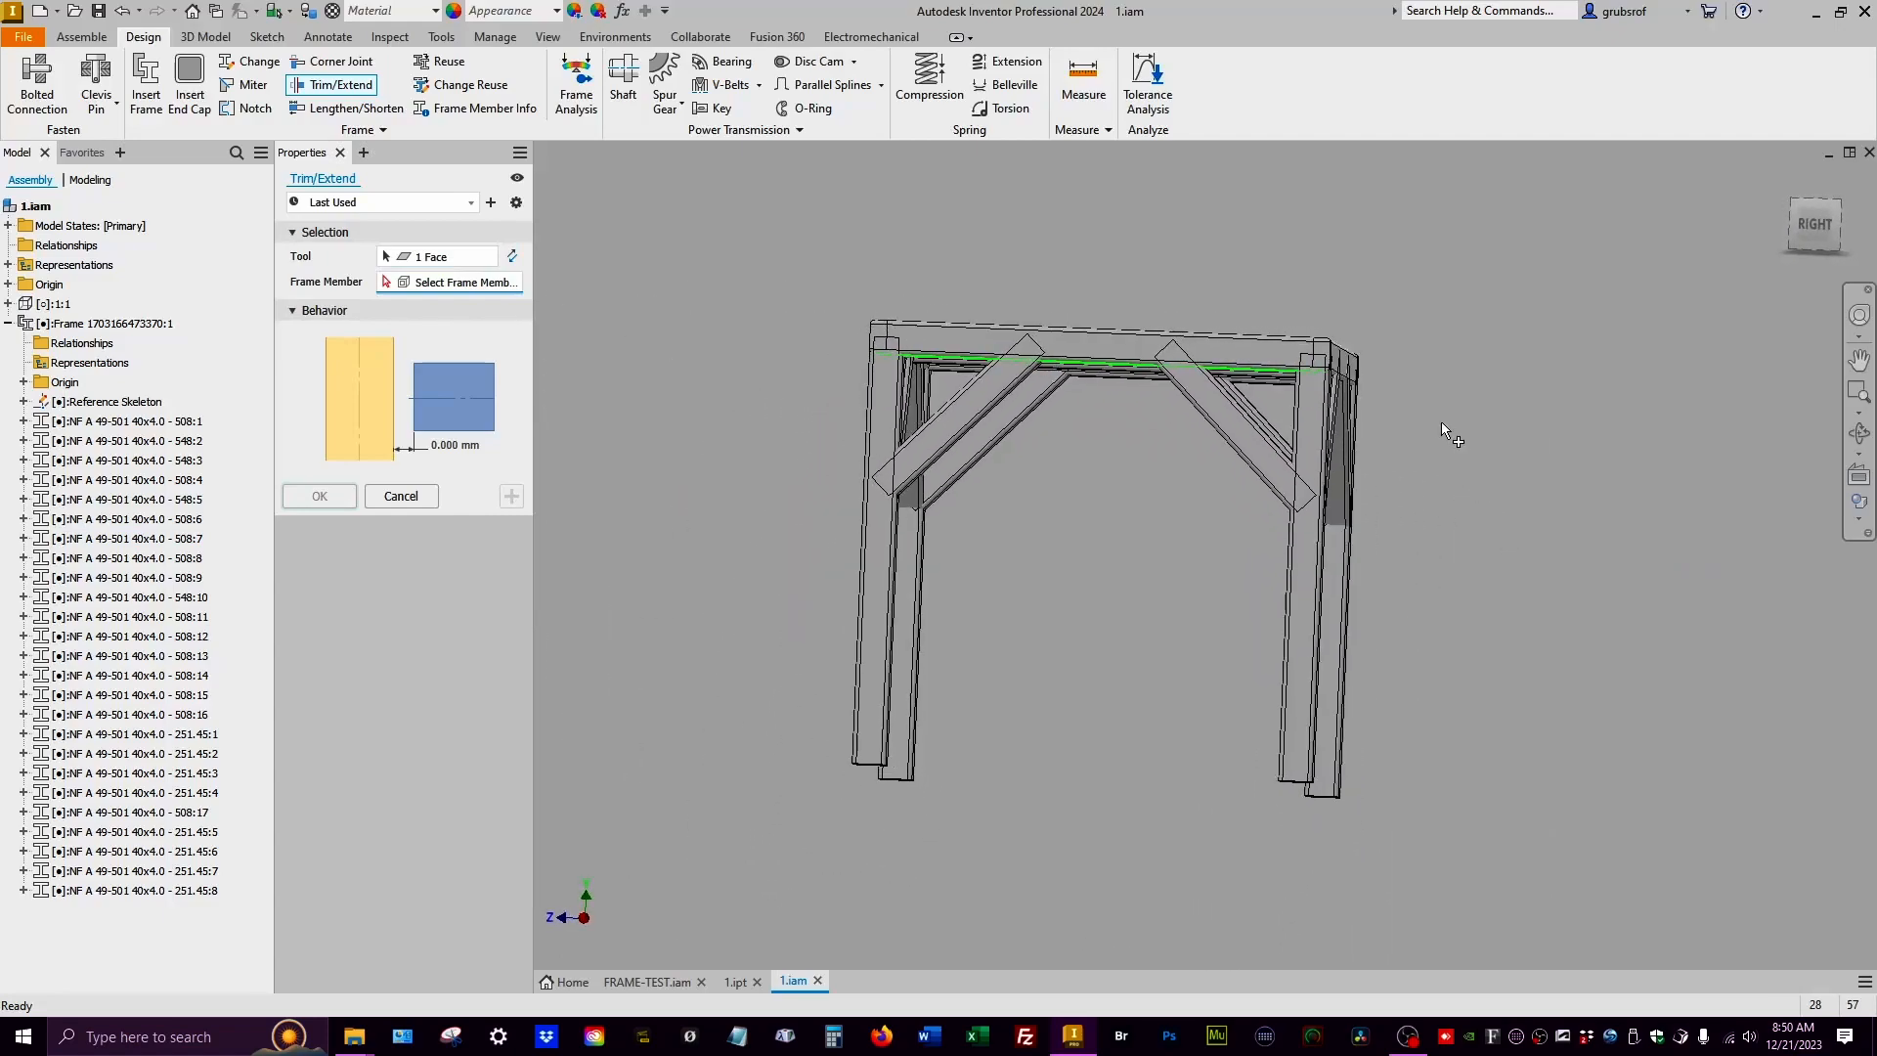
drag(978, 489, 758, 571)
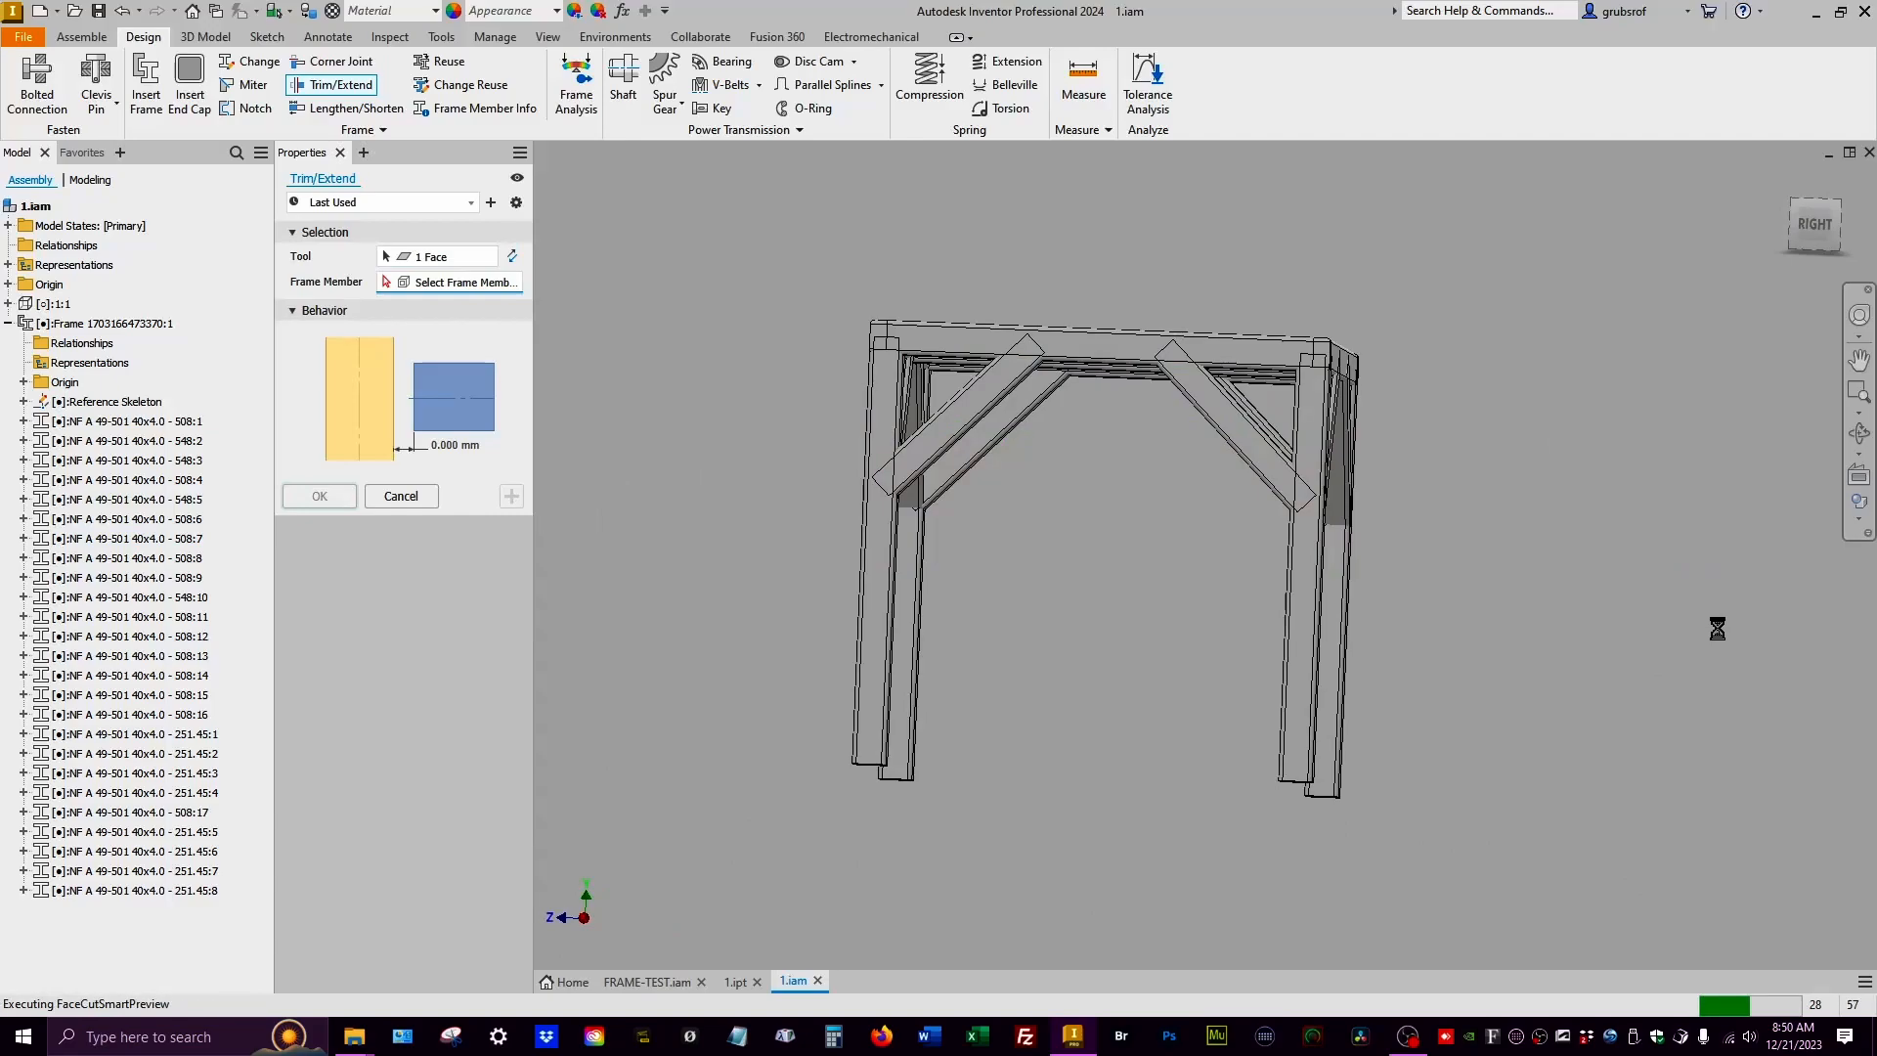
key(F6)
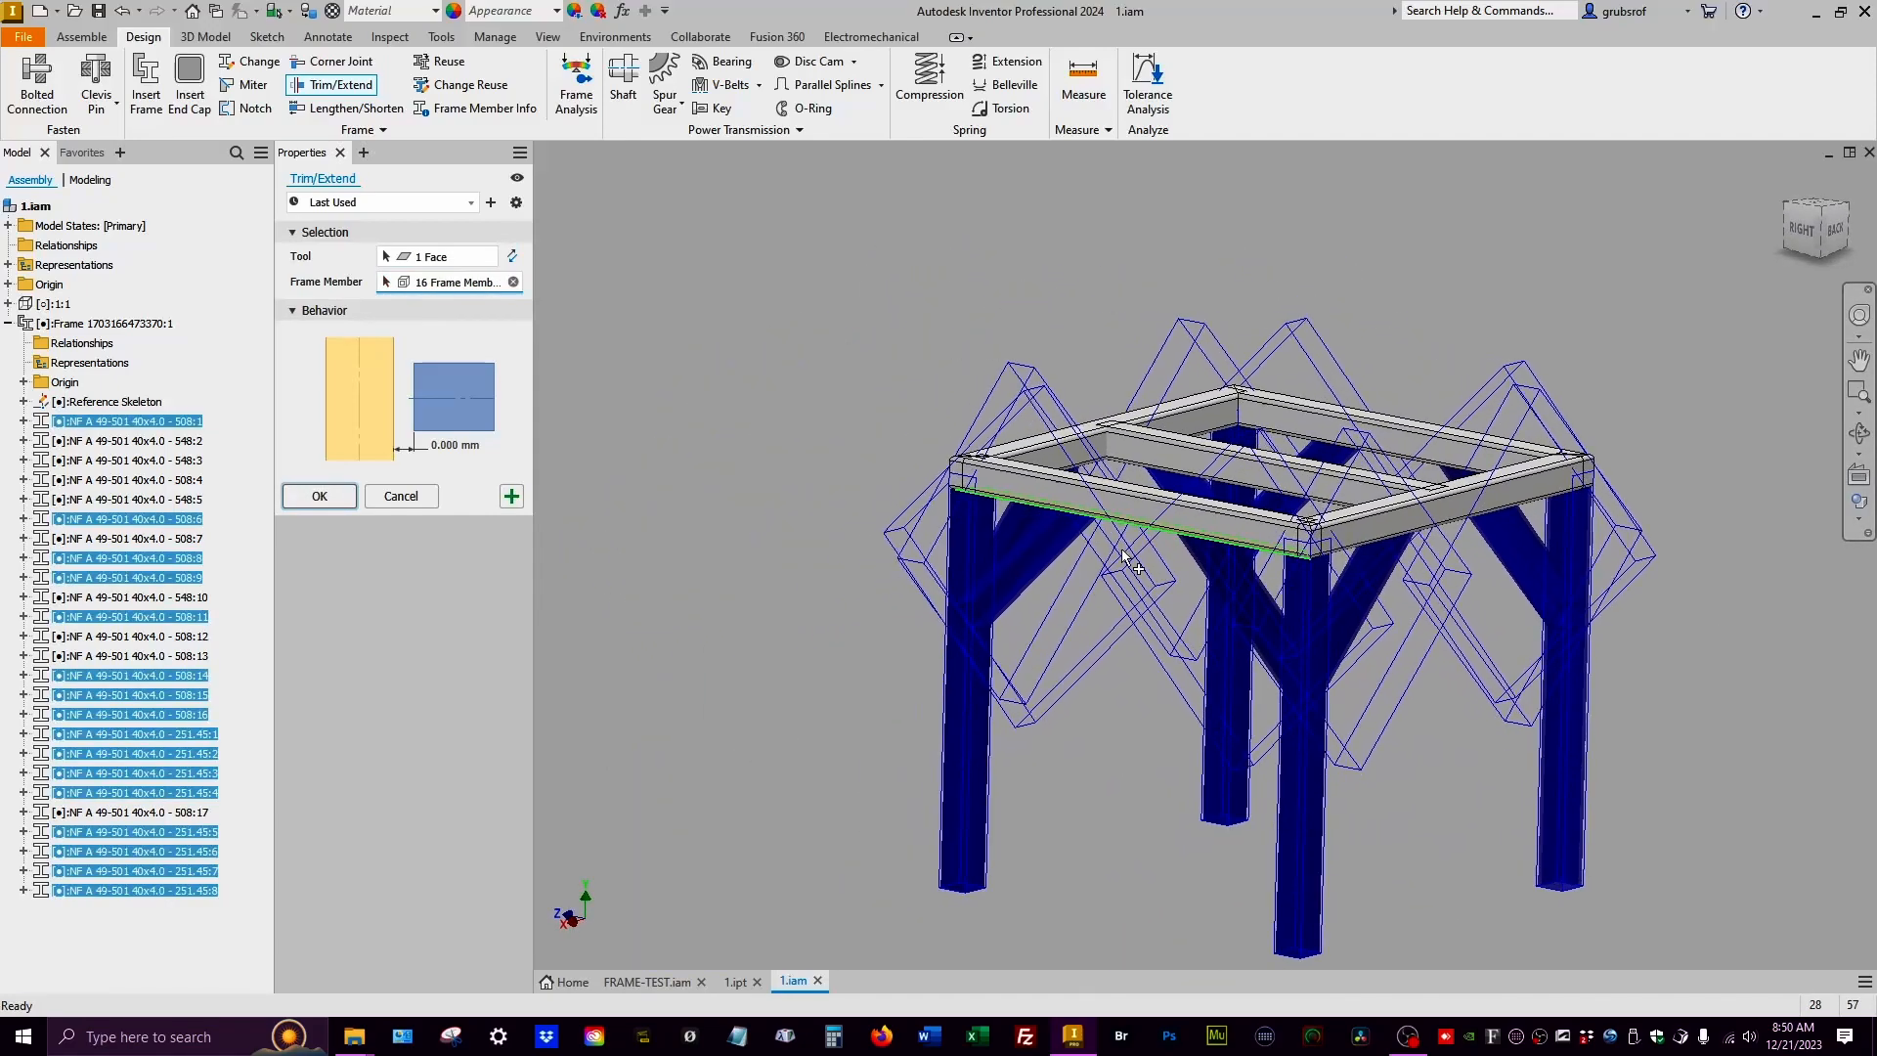
scroll(563, 501, down, 5)
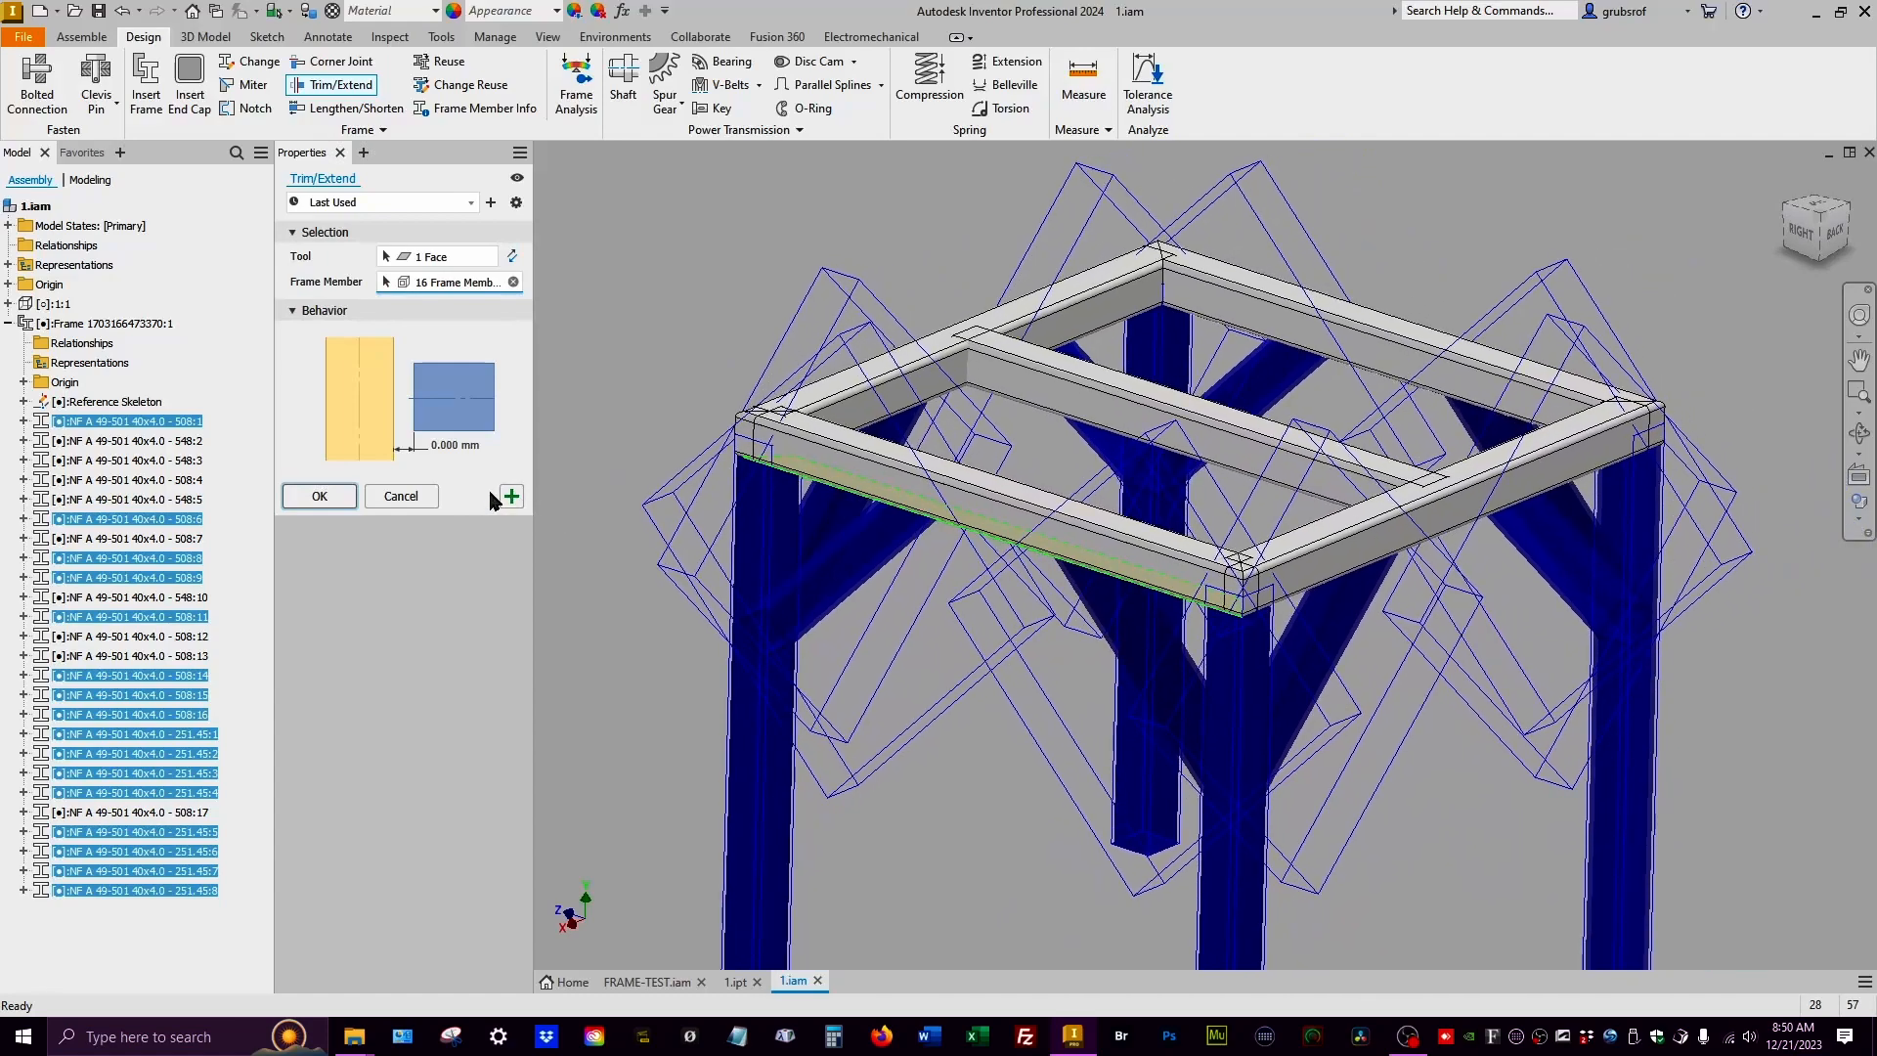
click(512, 497)
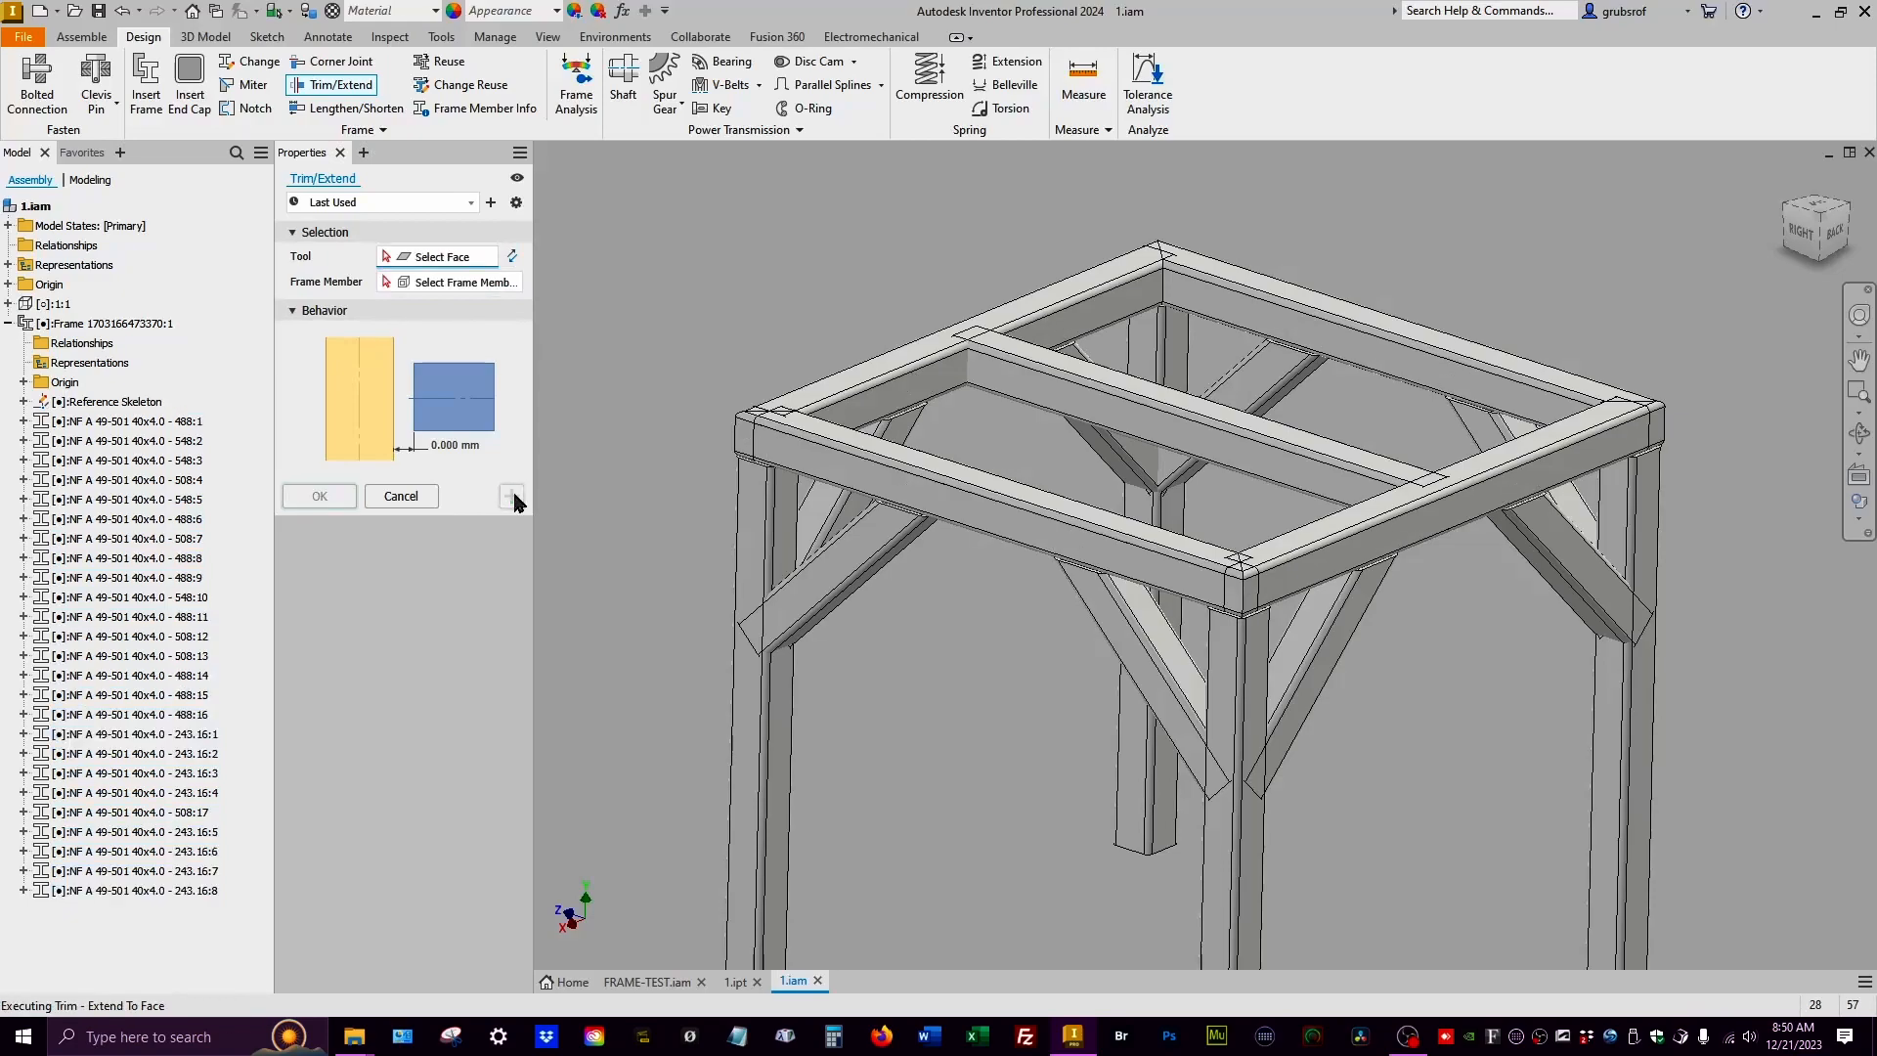
- Trim the middle crossbar and the two side braces at the front legs to a front leg's inner face
scroll(882, 554, down, 4)
scroll(1115, 626, up, 4)
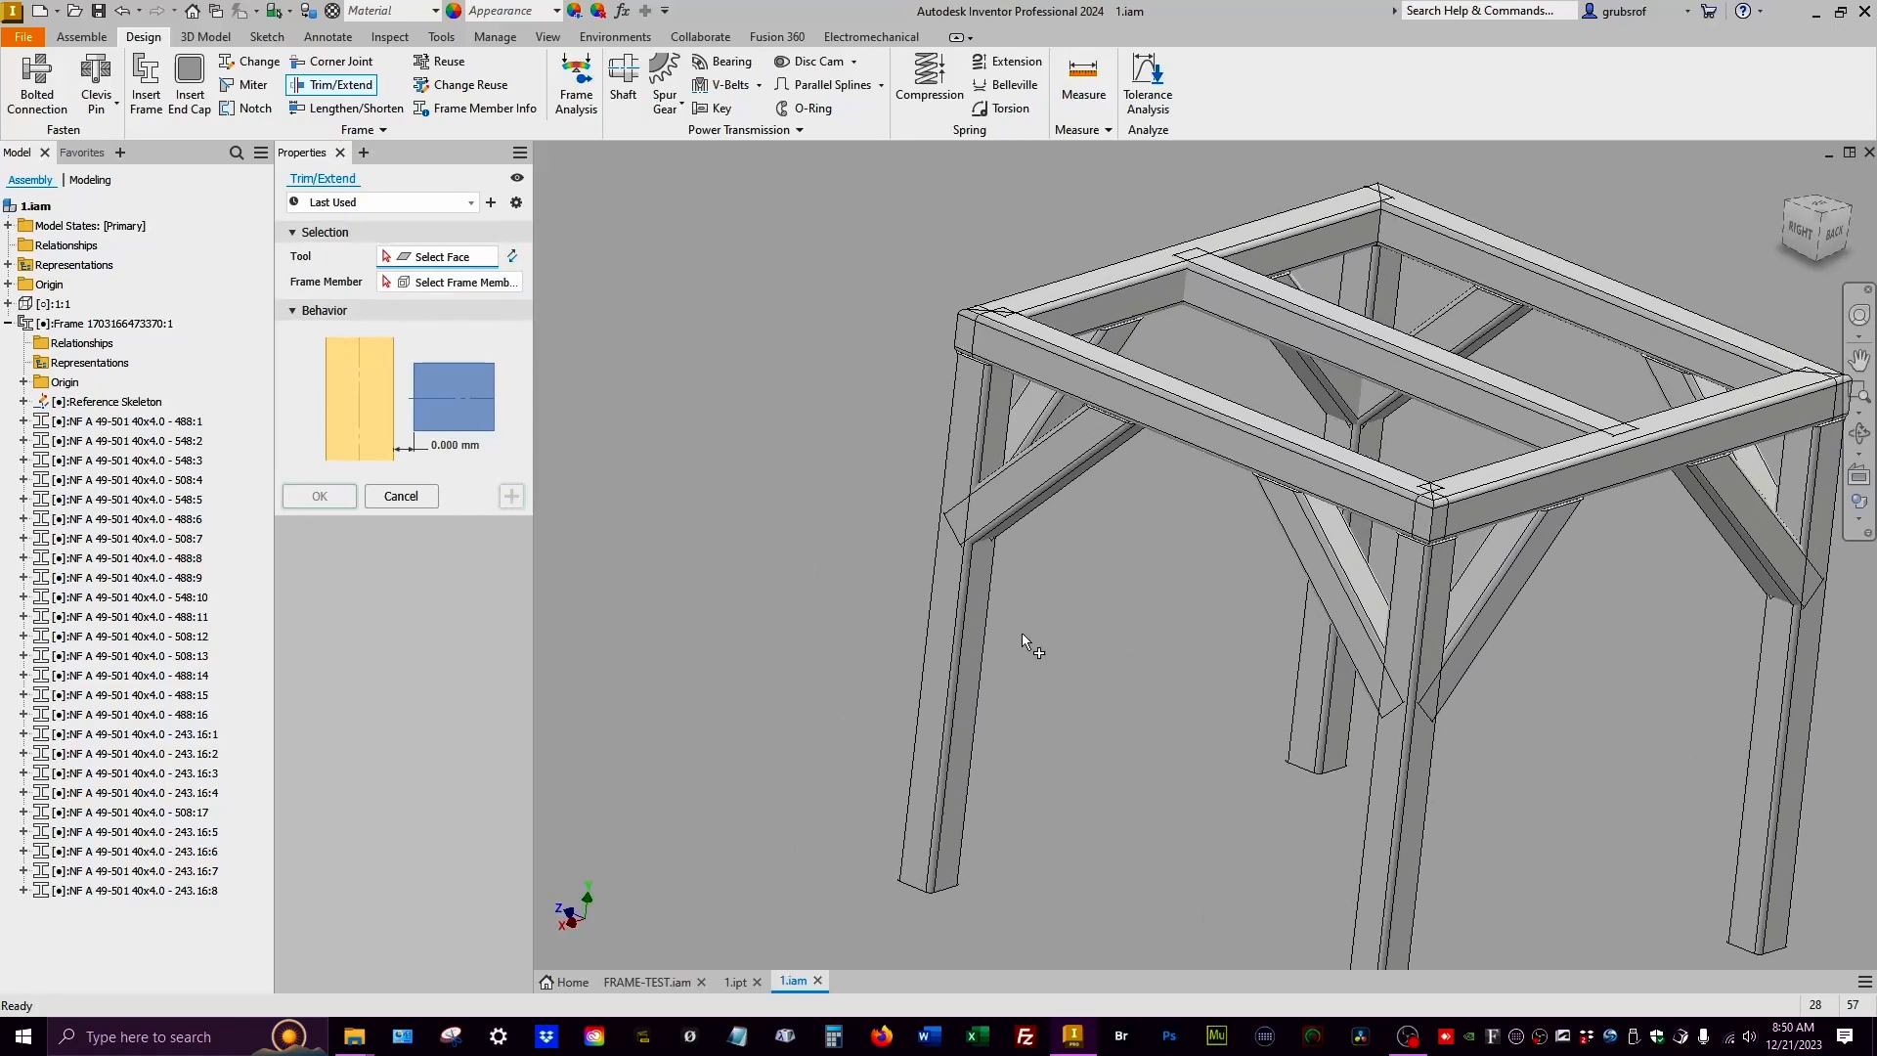
click(978, 602)
scroll(1150, 622, up, 2)
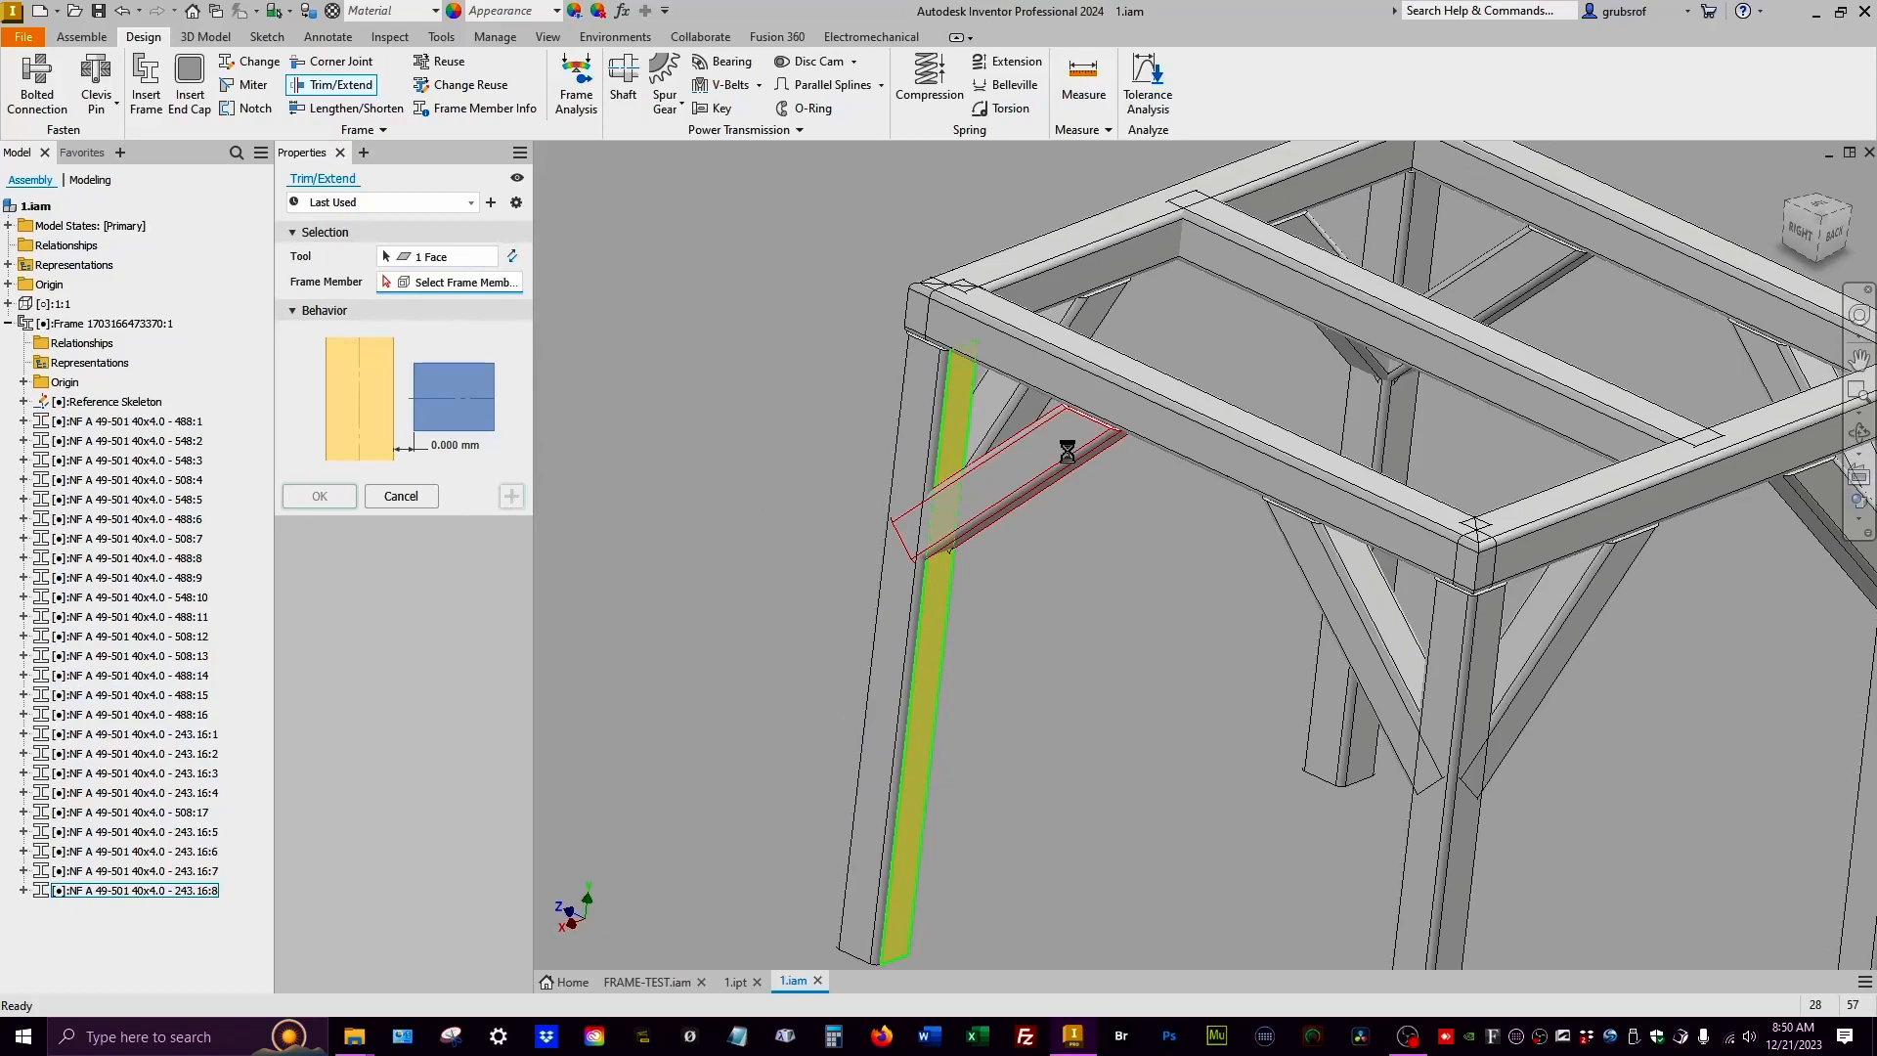
click(1067, 450)
click(1500, 268)
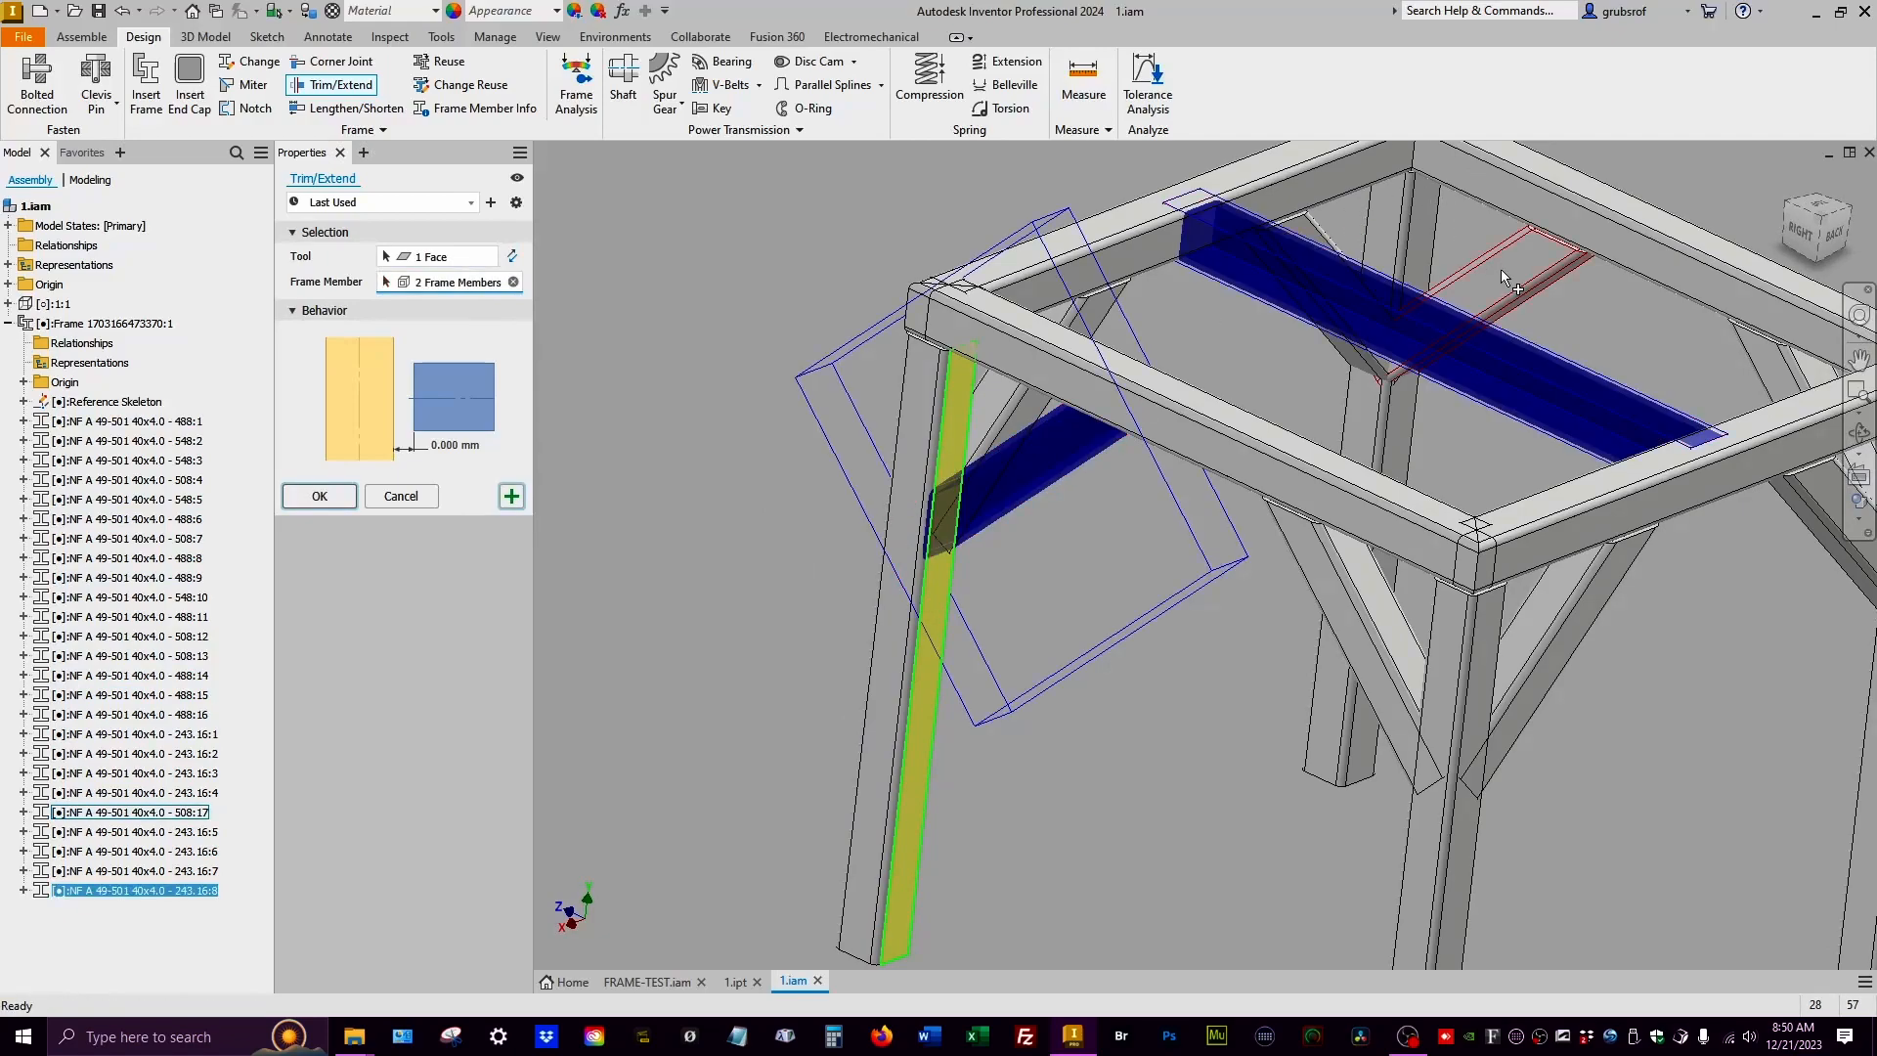
click(507, 494)
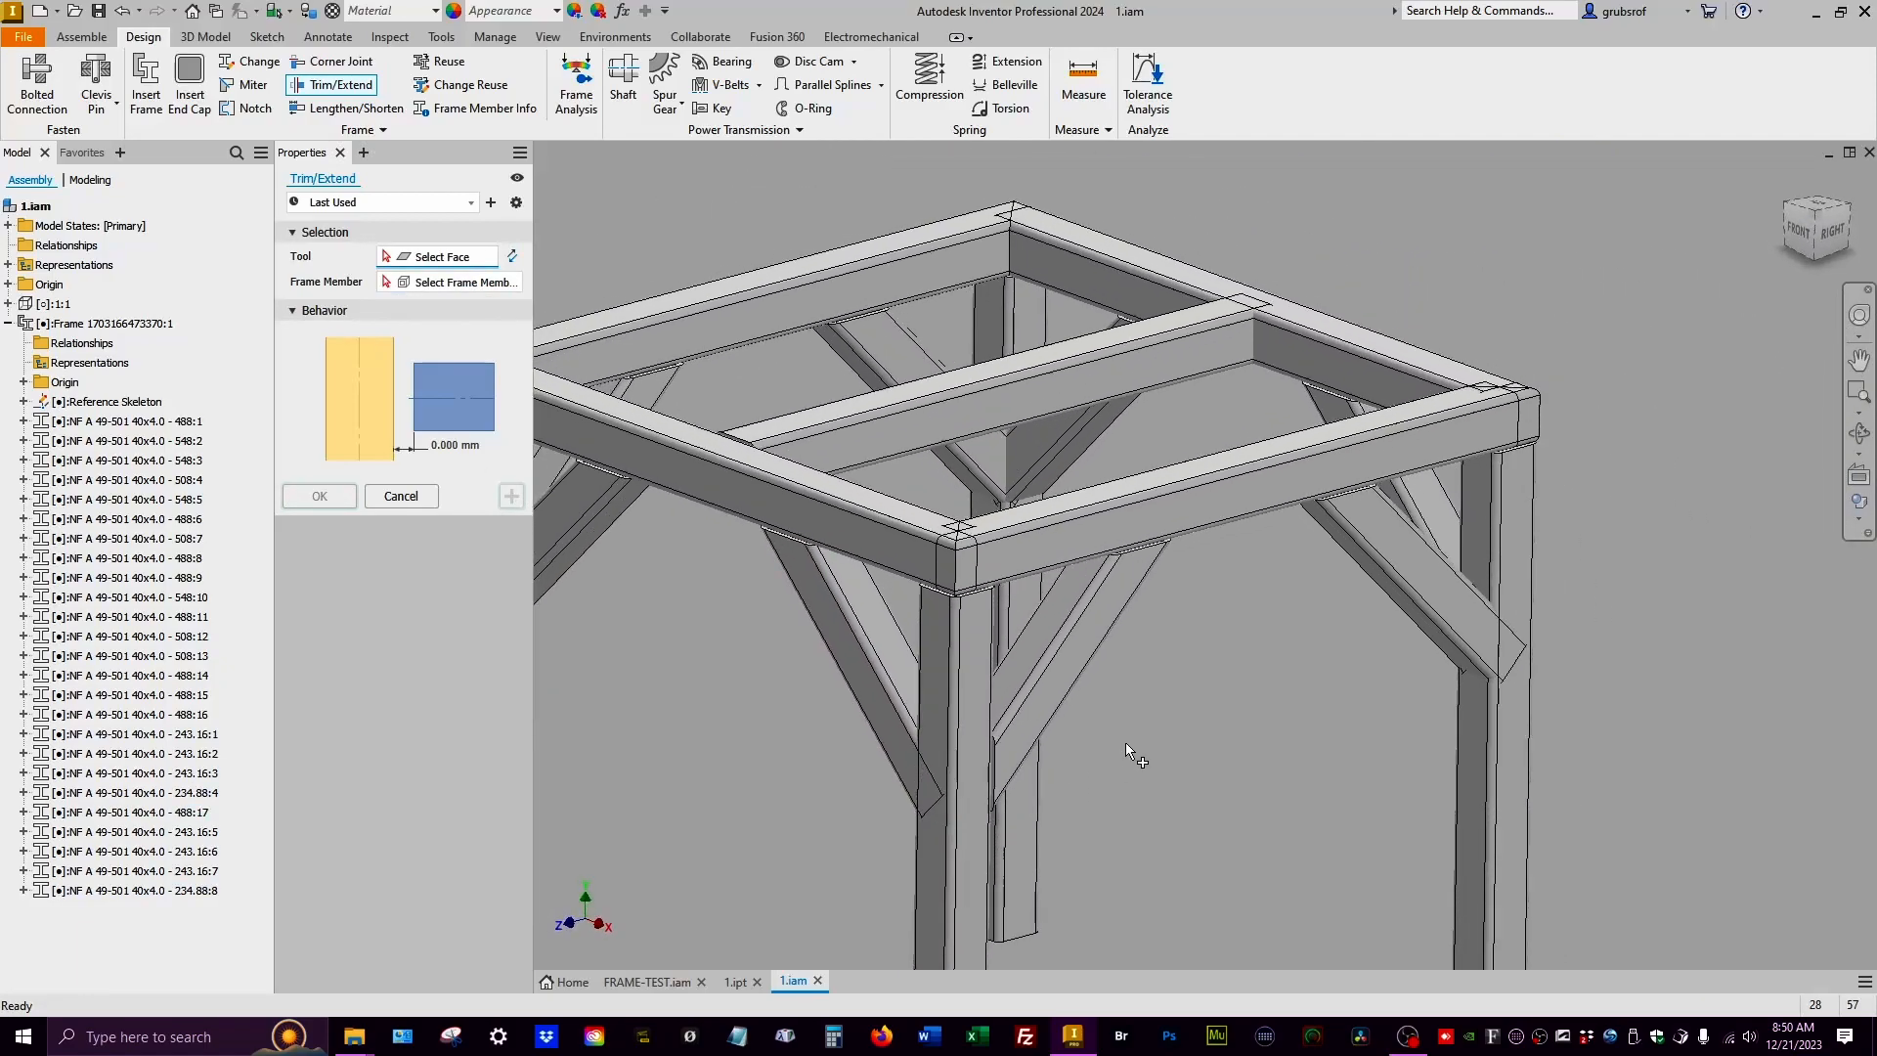
- Trim the middle crossbar and the two side braces at the back legs to a back leg's inner face
click(1470, 722)
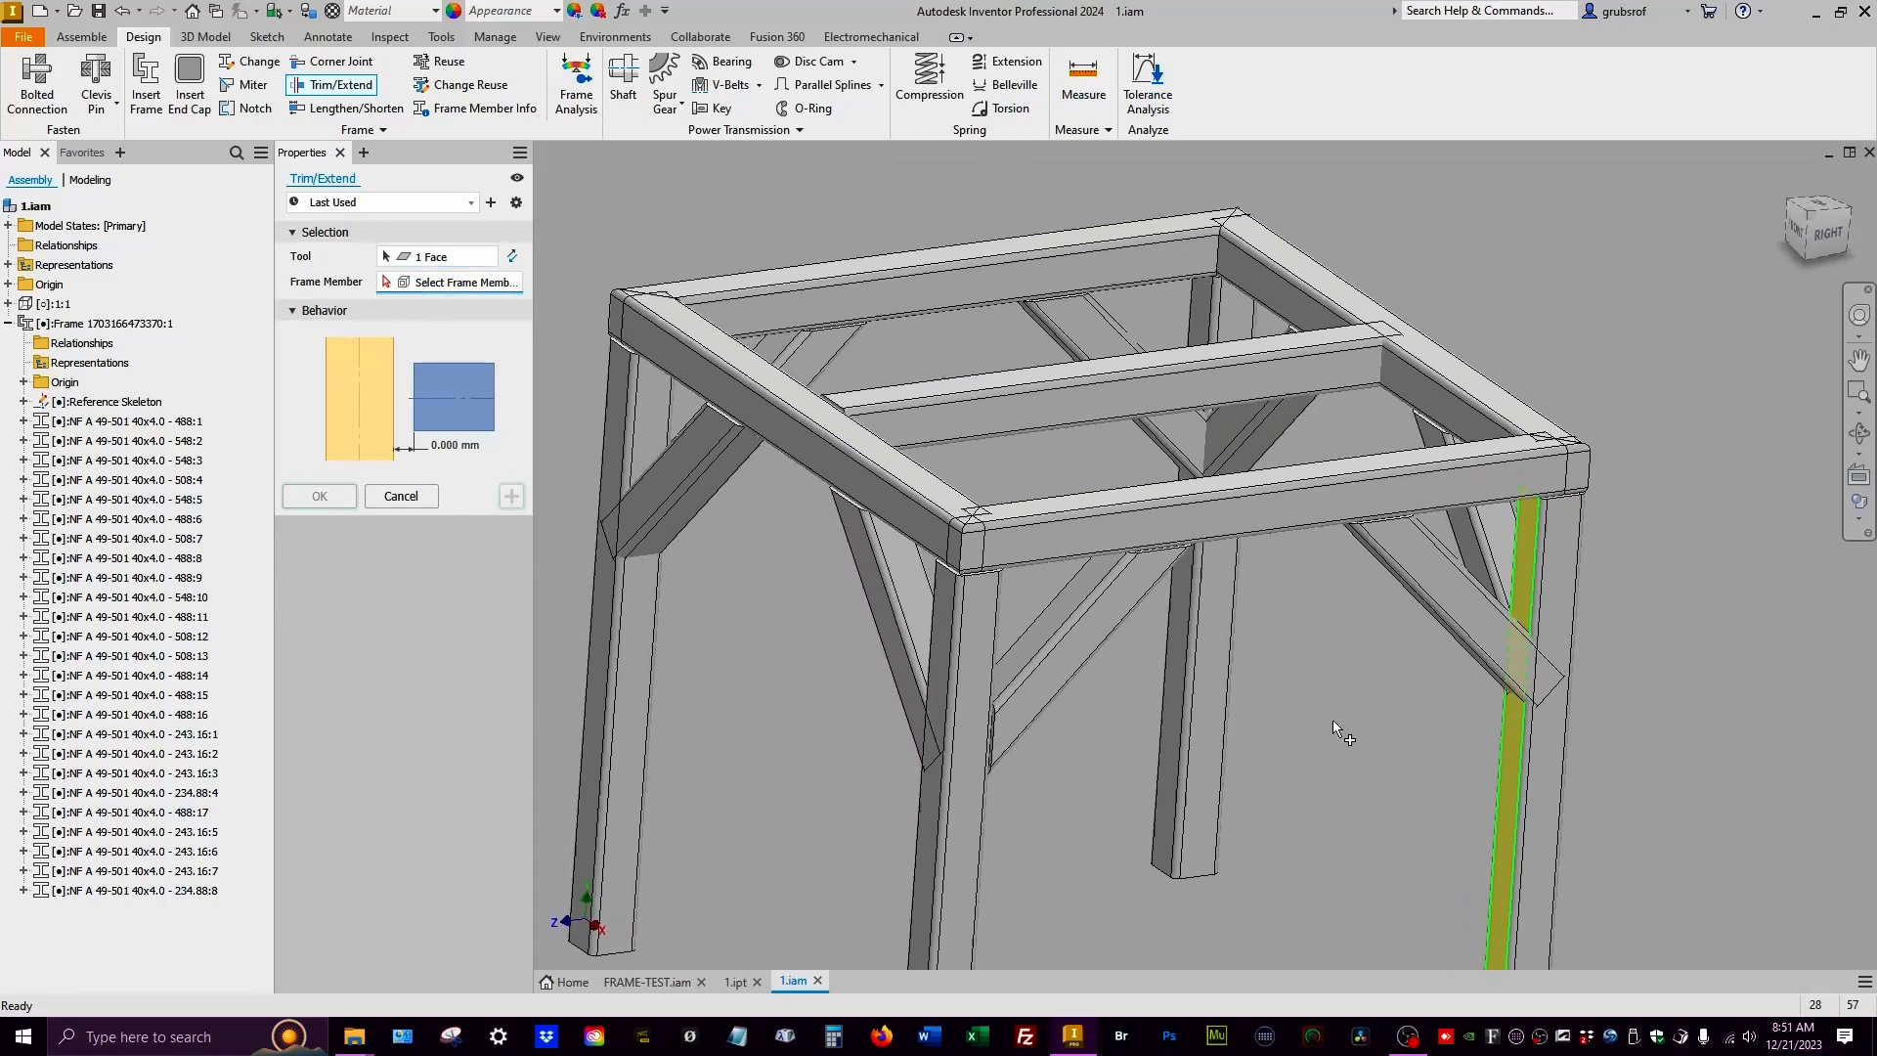
click(1405, 536)
click(1349, 372)
click(1197, 333)
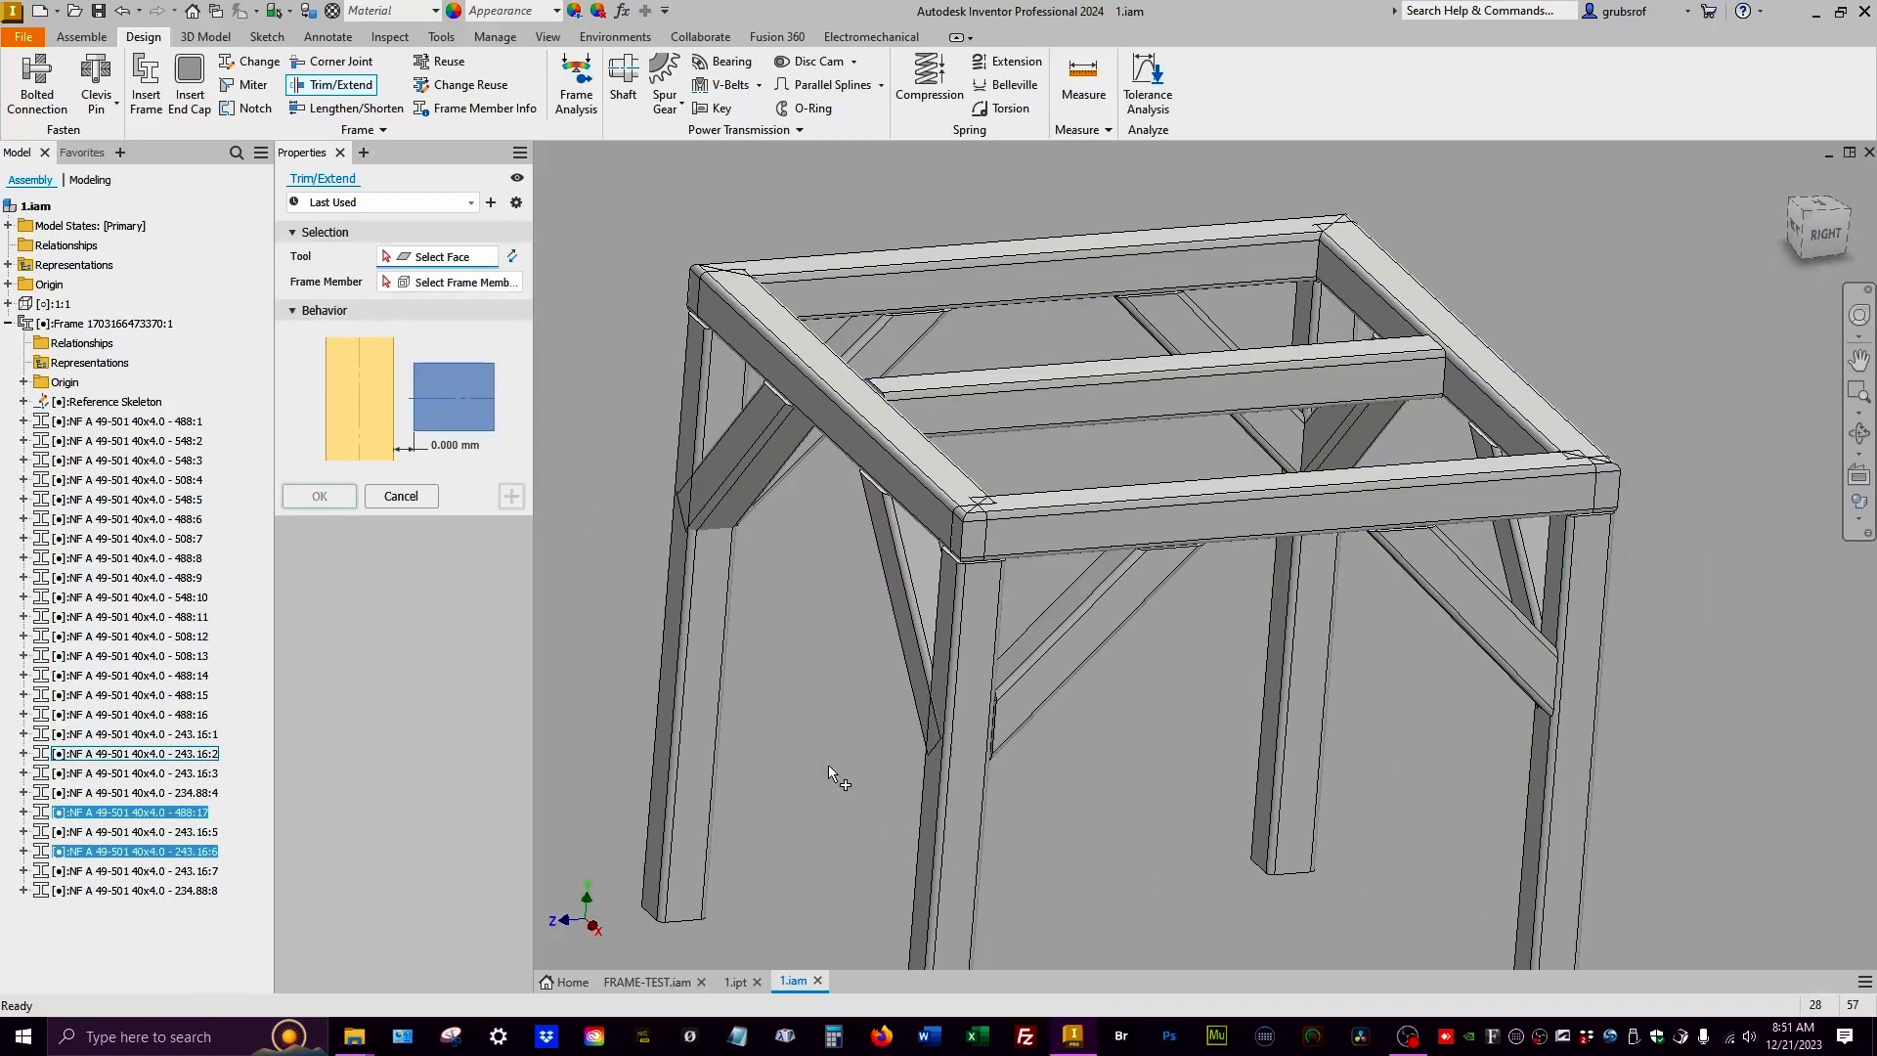
- Trim the front and back braces at the left legs to the left leg's inner face
click(853, 589)
shift+middle_drag(853, 590, 1027, 572)
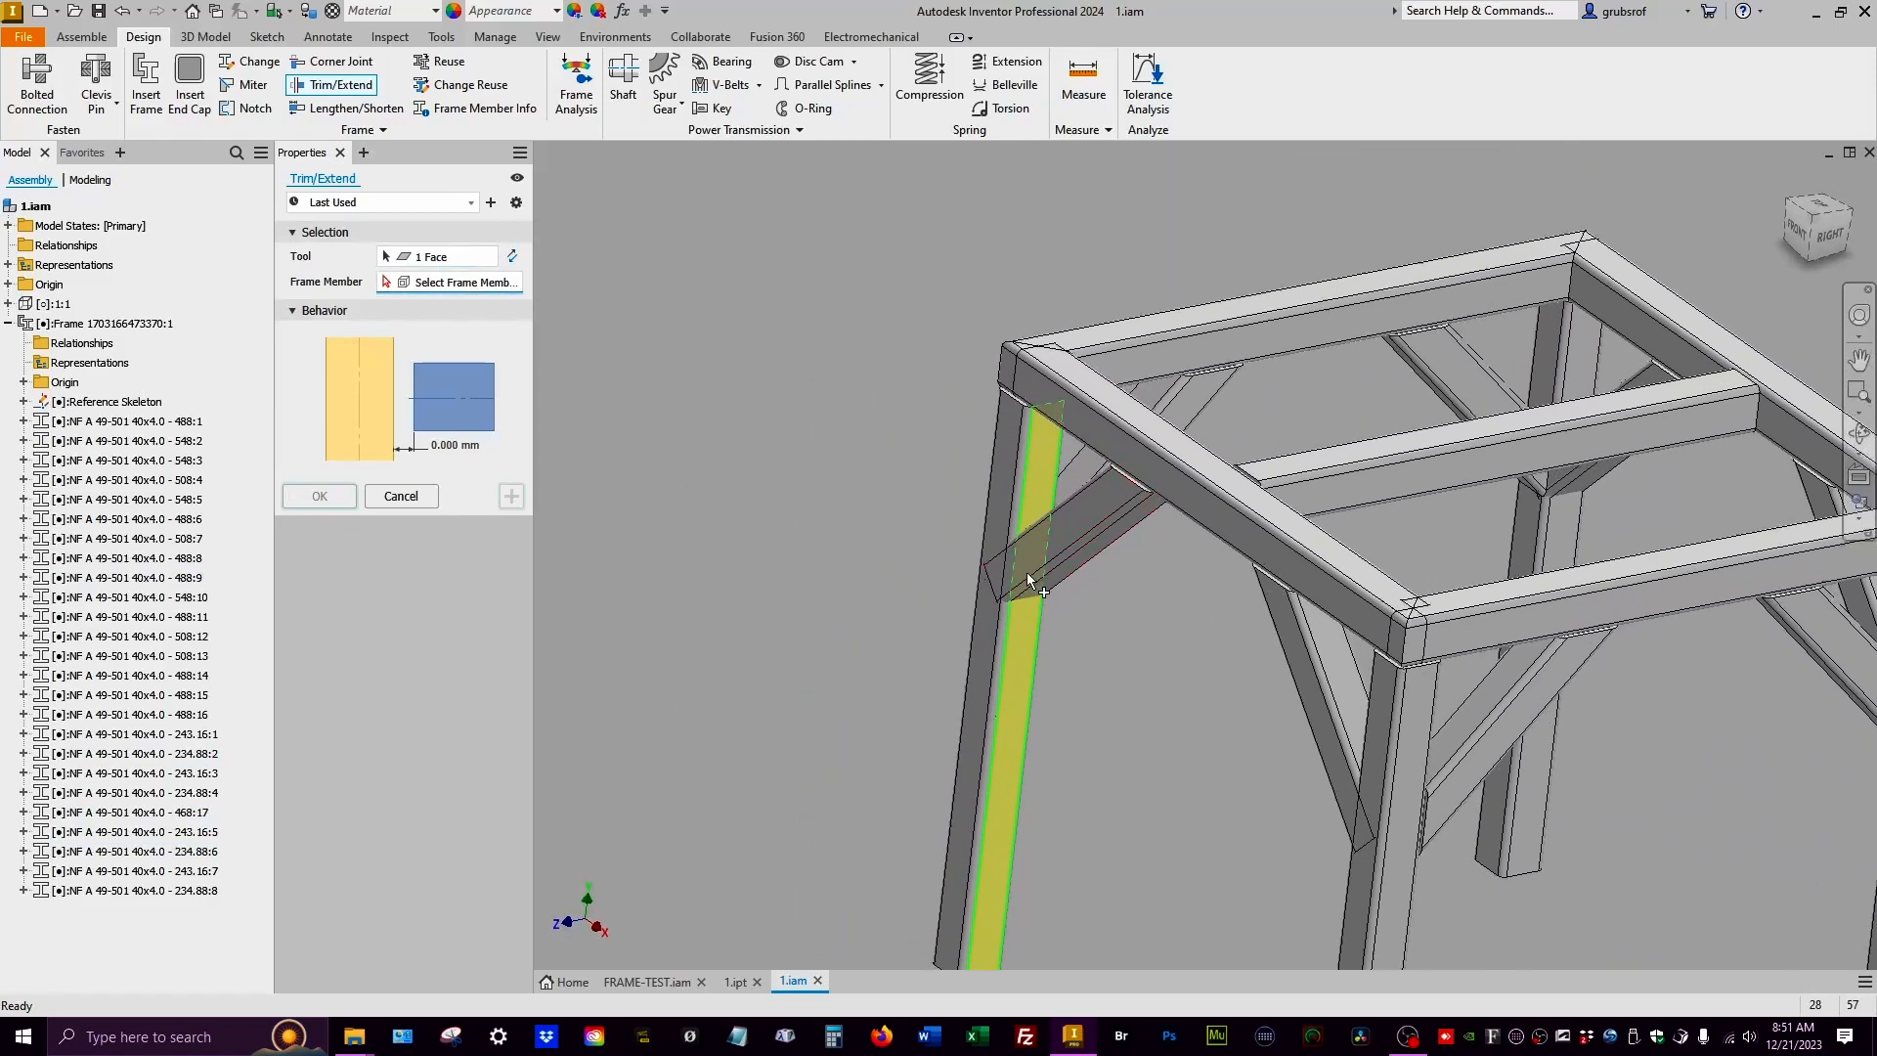
click(1099, 524)
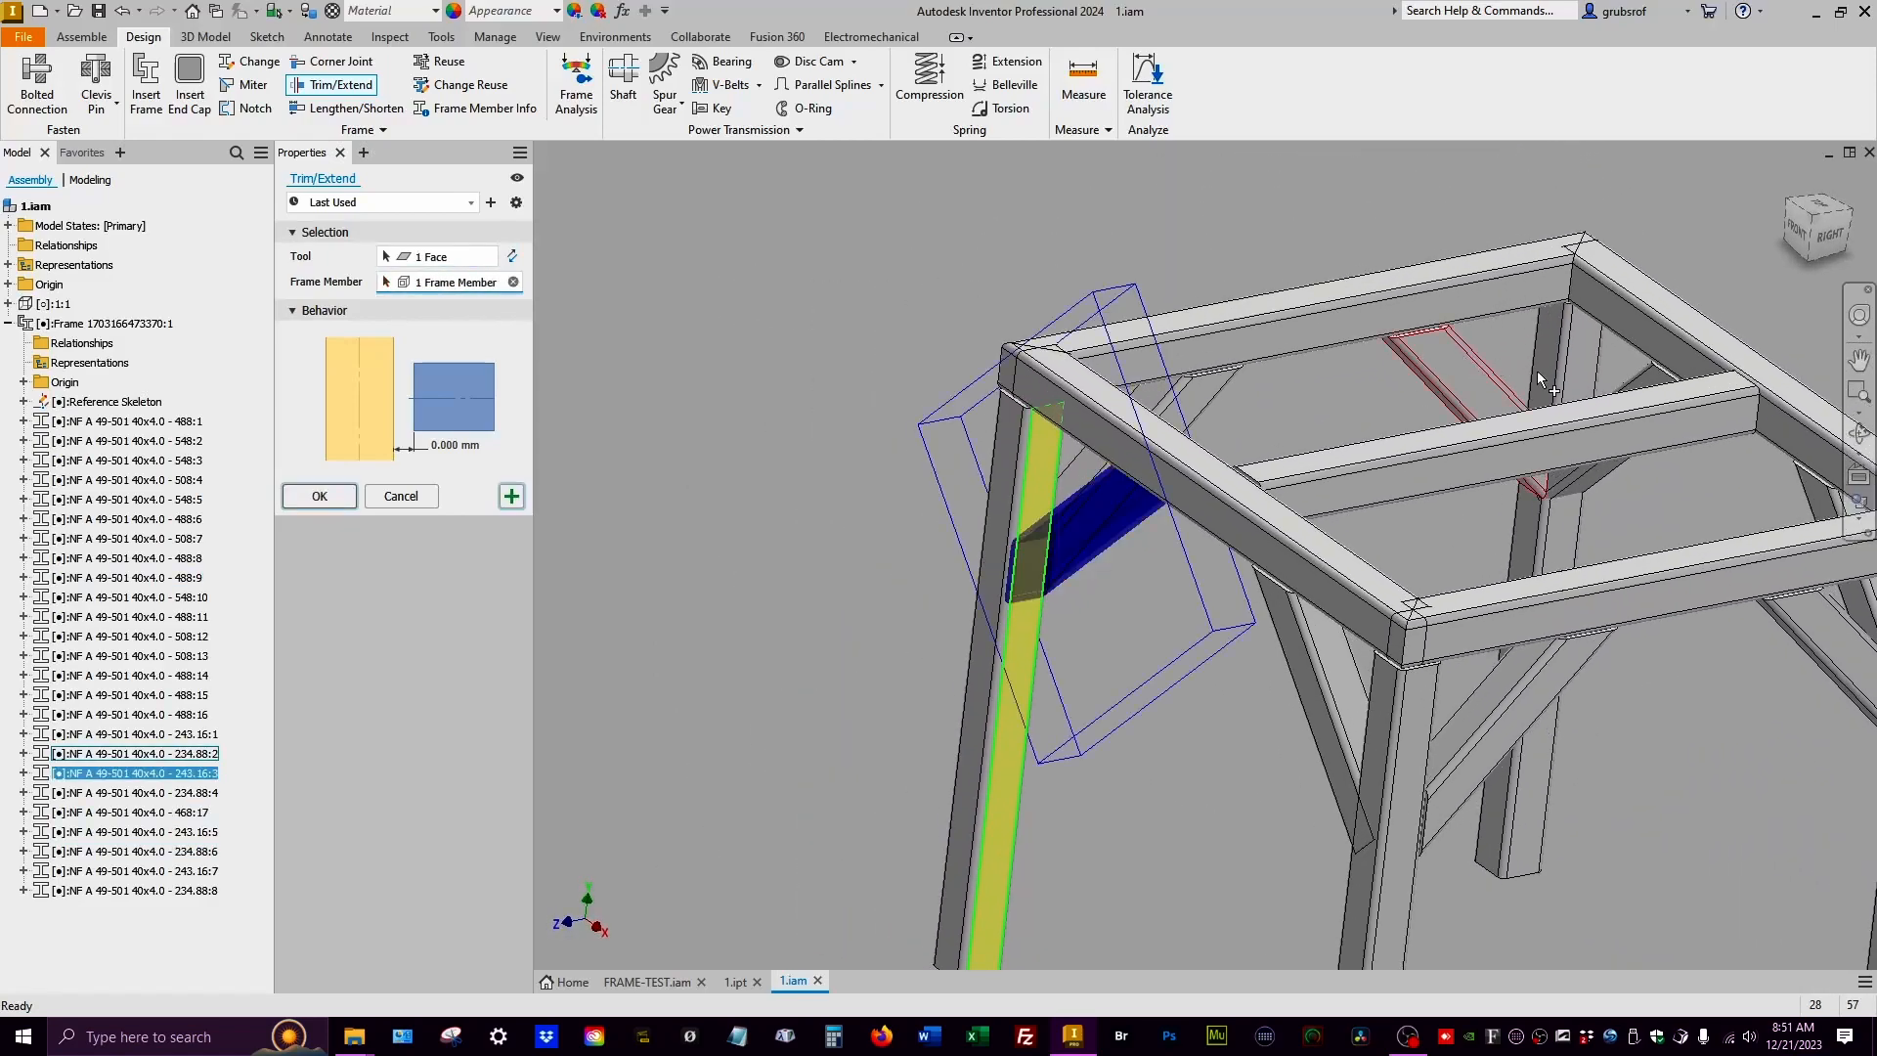
click(1635, 375)
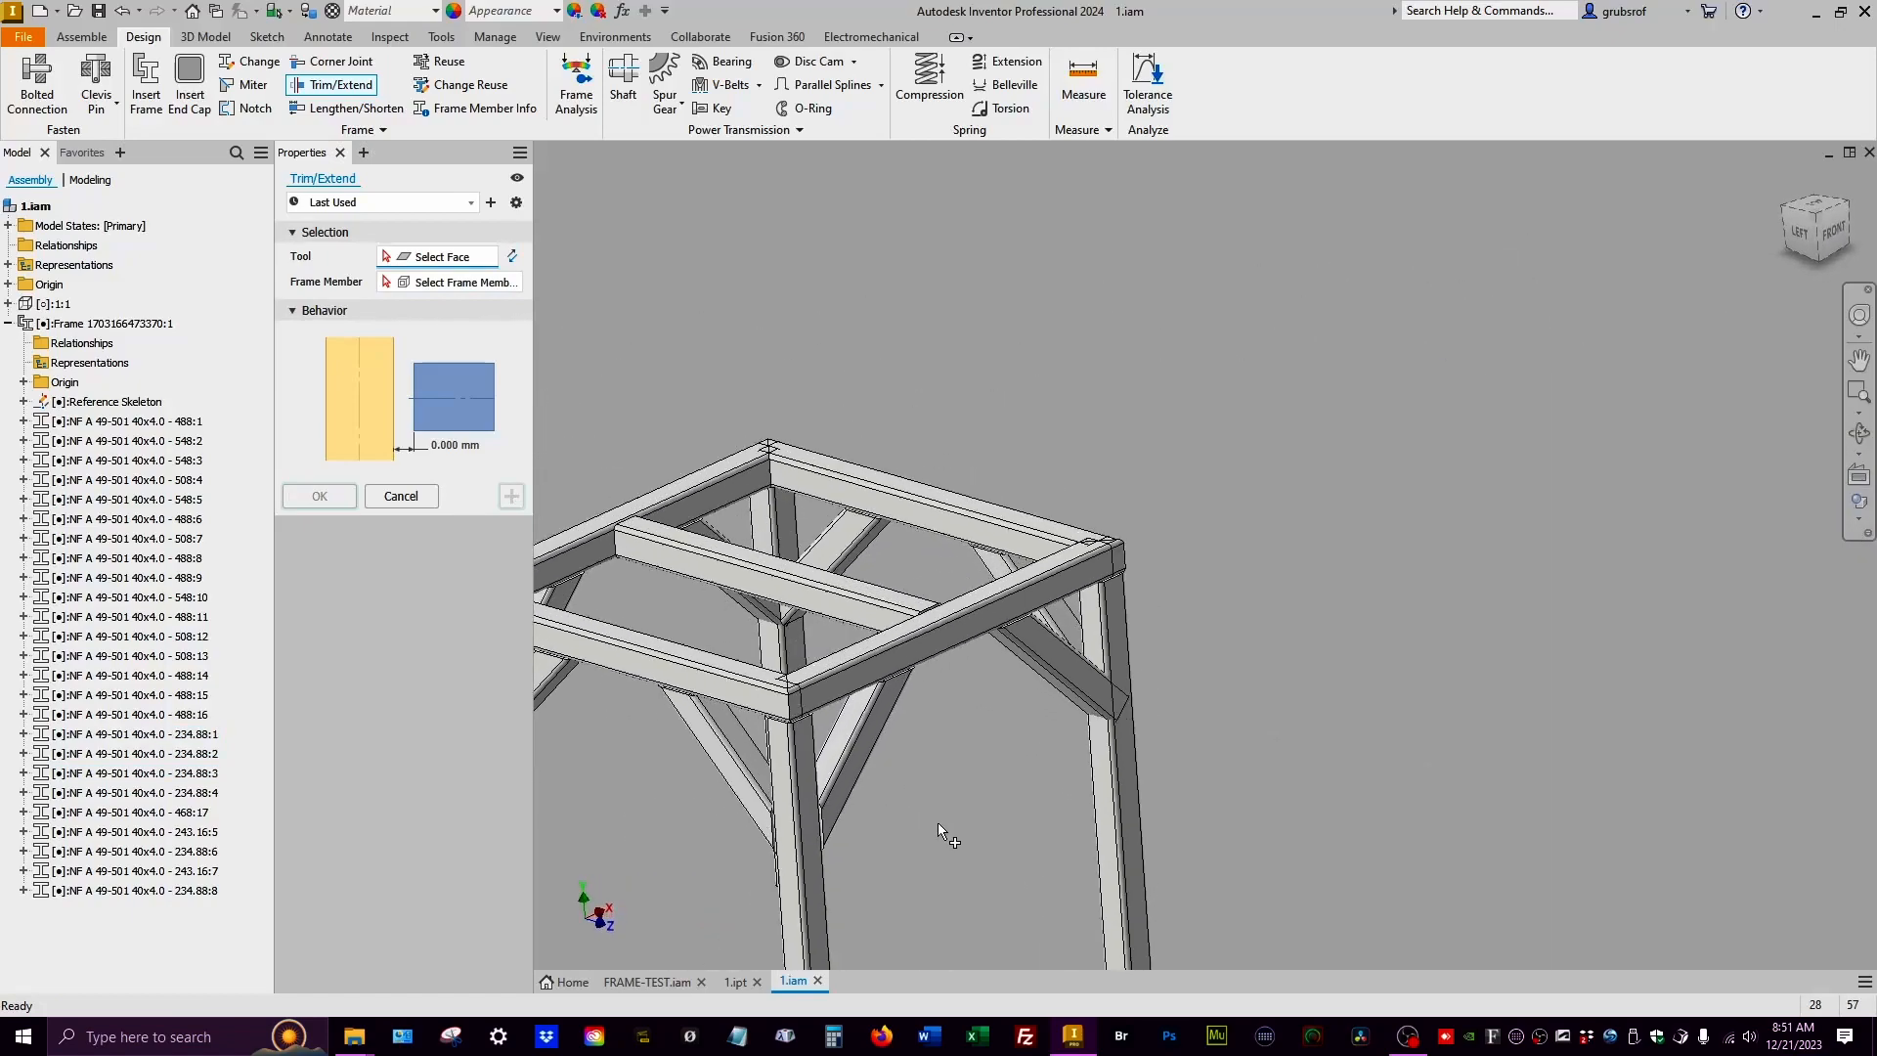
- Trim the front and back braces at the right legs to the right leg's inner face and finish Trim/Extend
click(1339, 616)
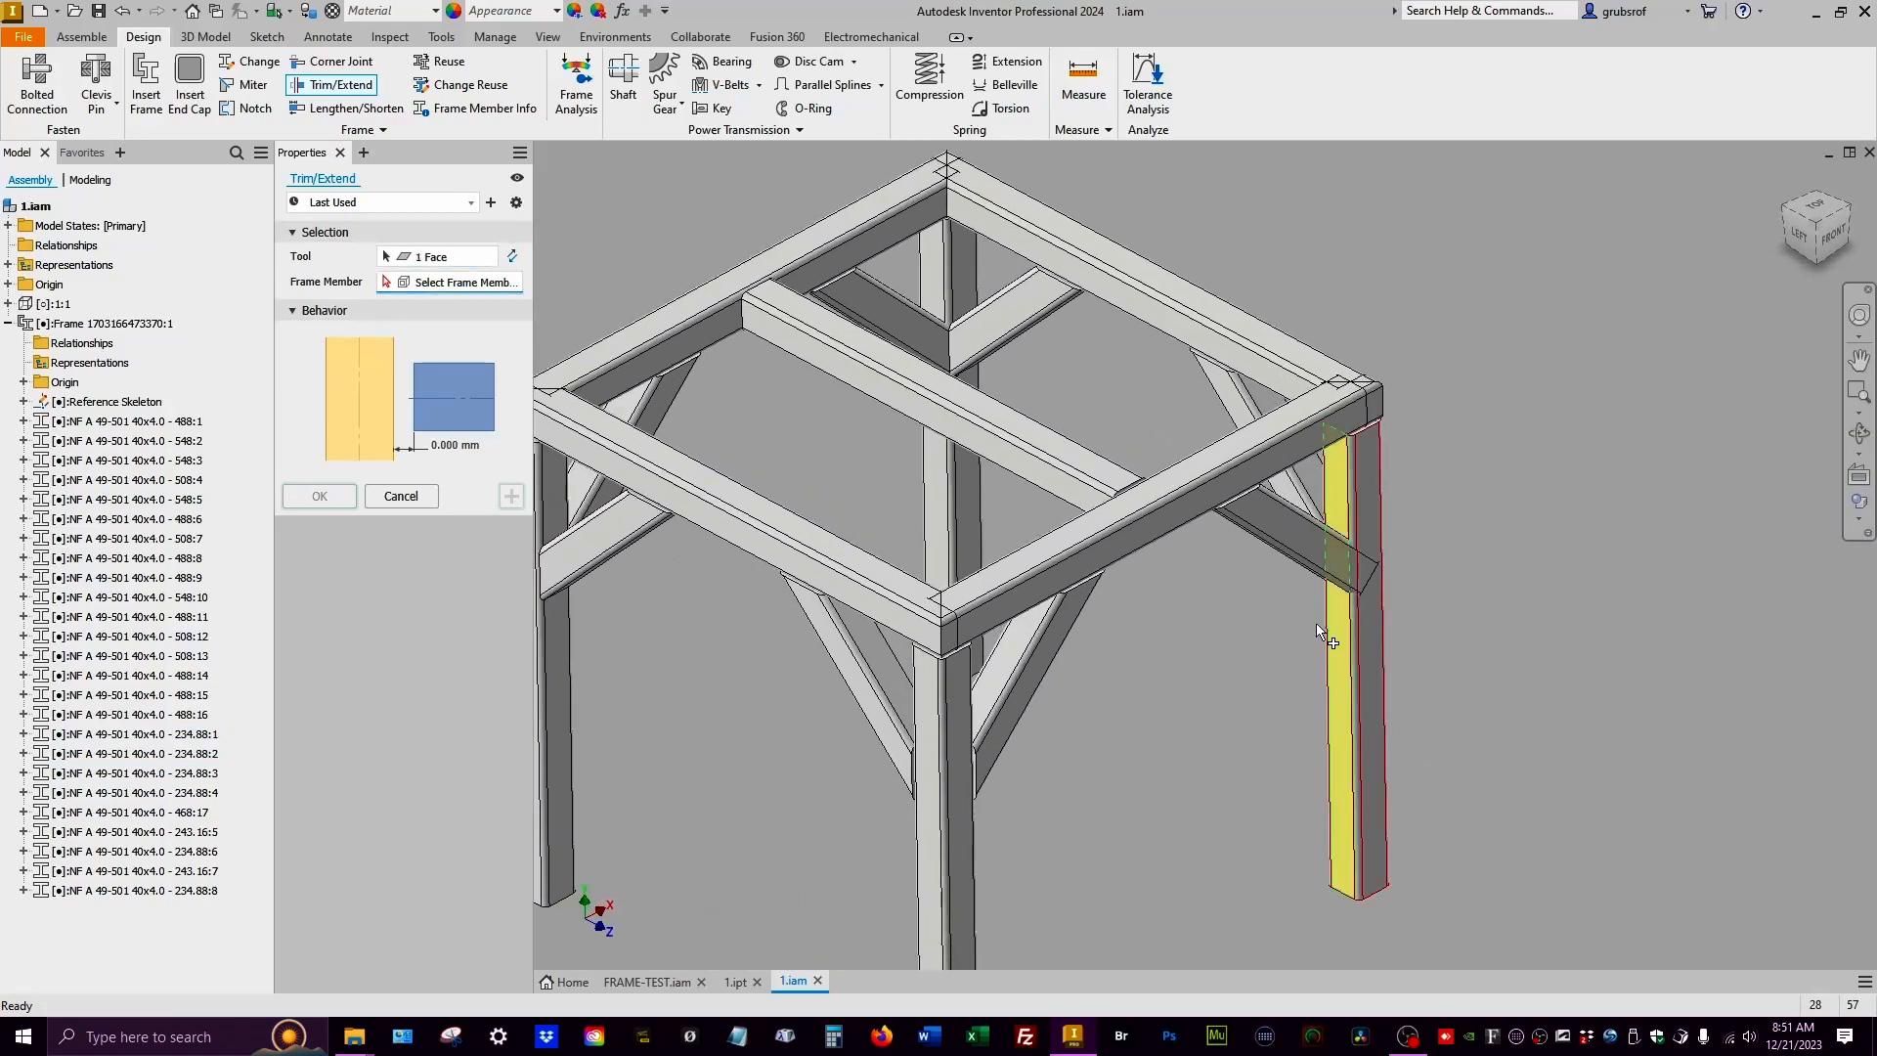
click(891, 303)
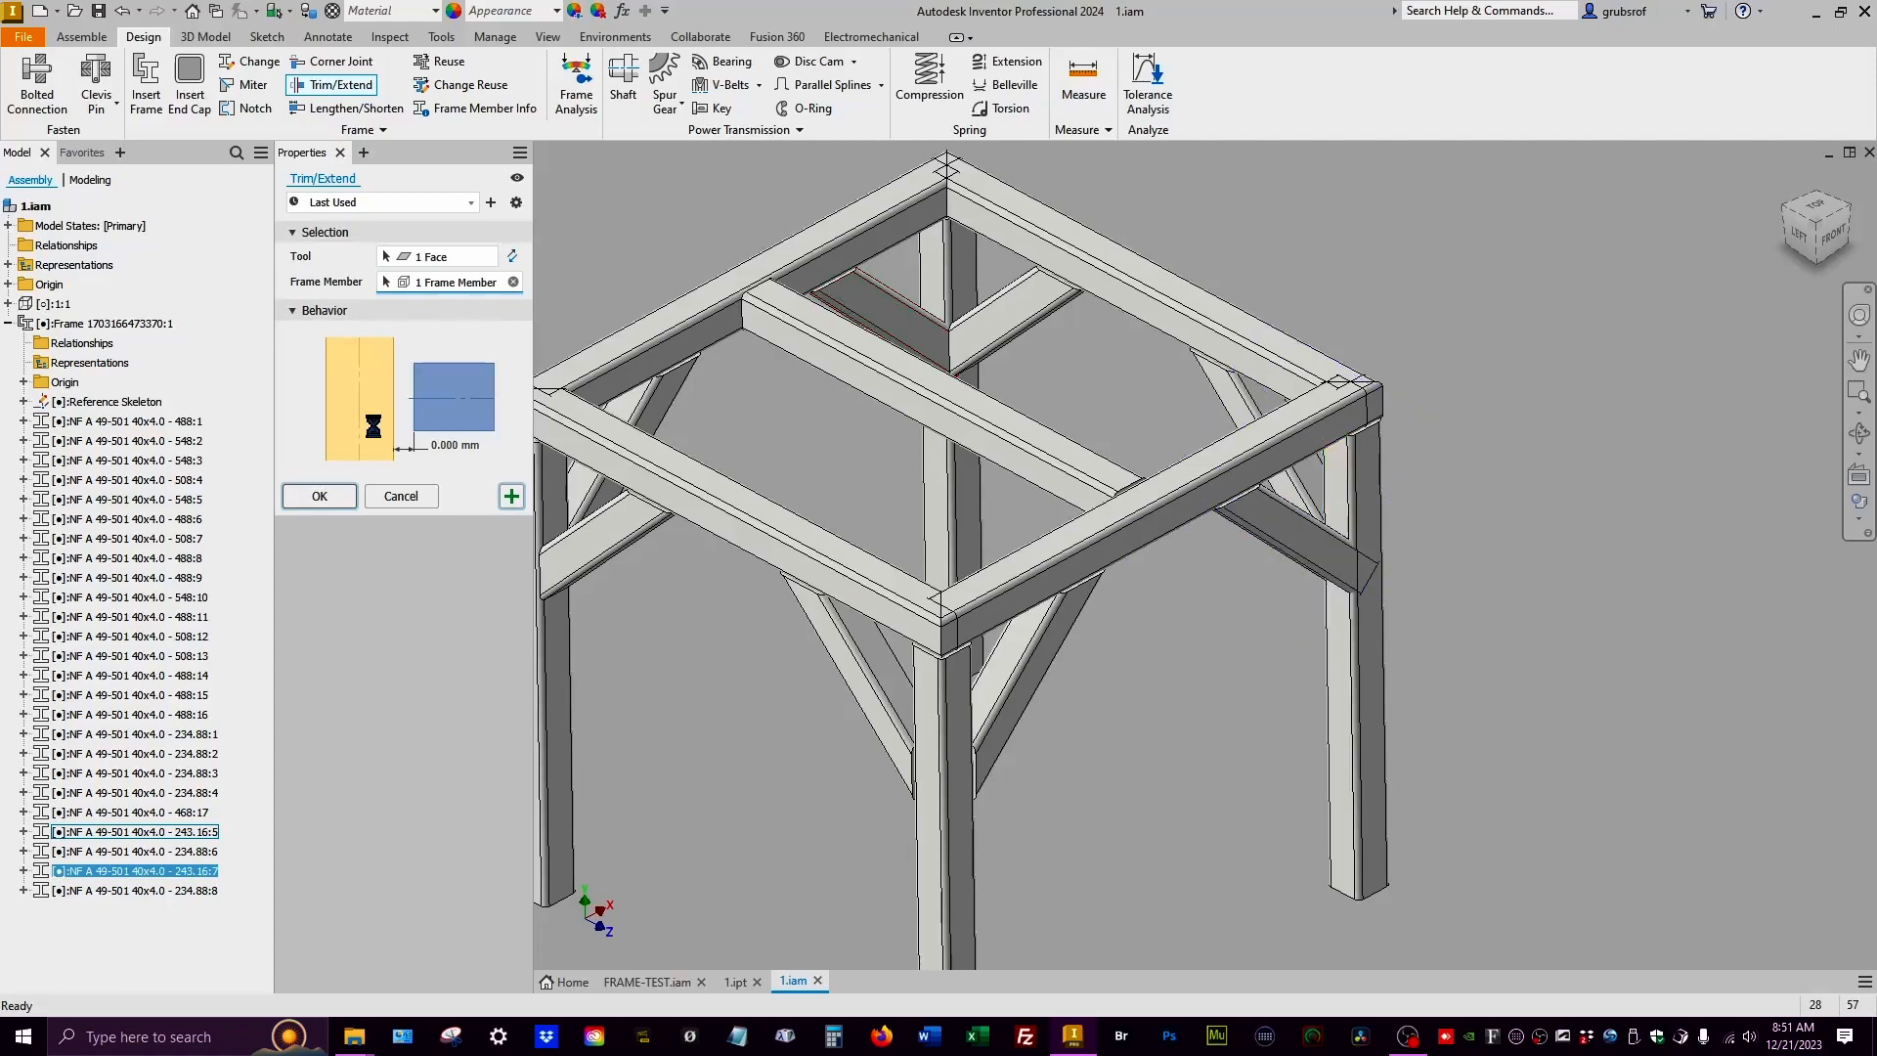
click(335, 498)
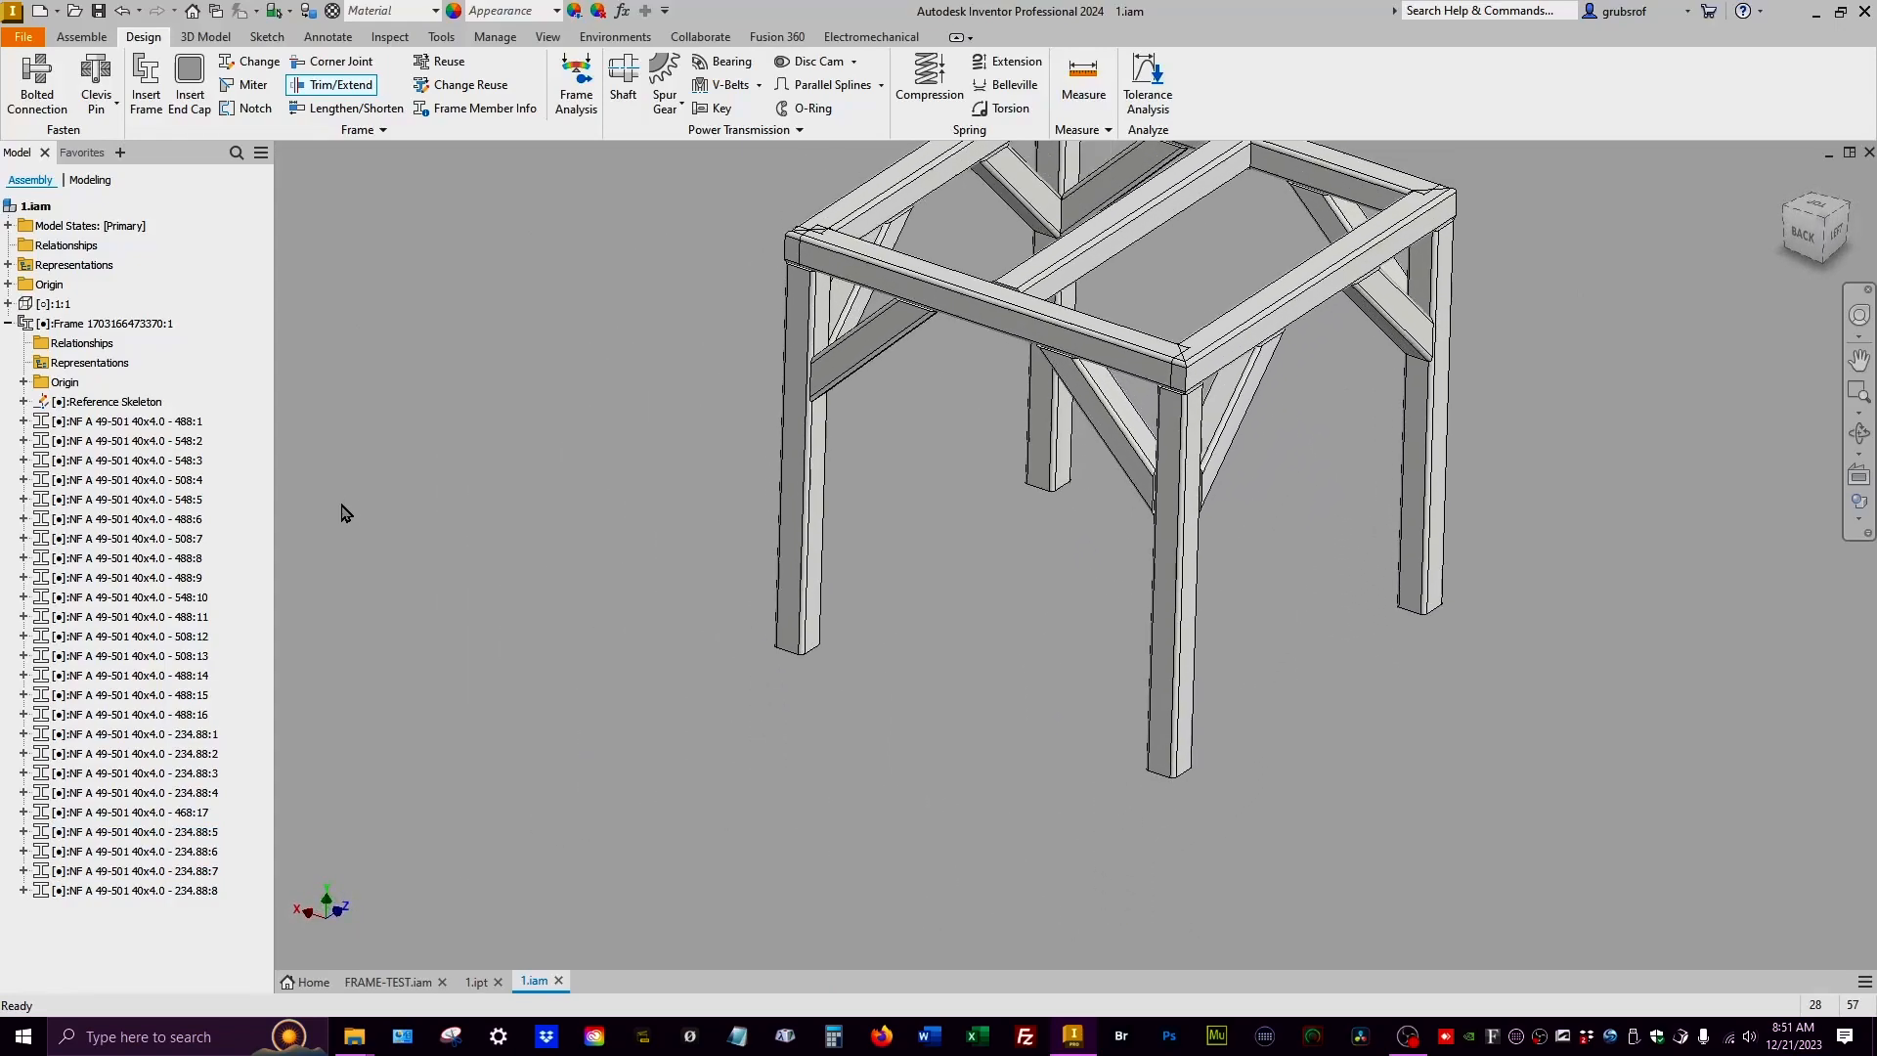
- Add Filleted Corners (in) end caps under all four legs: 0.250 in fillet and thickness, -0.5 in profile offset, Steel, Mild, default name
click(192, 70)
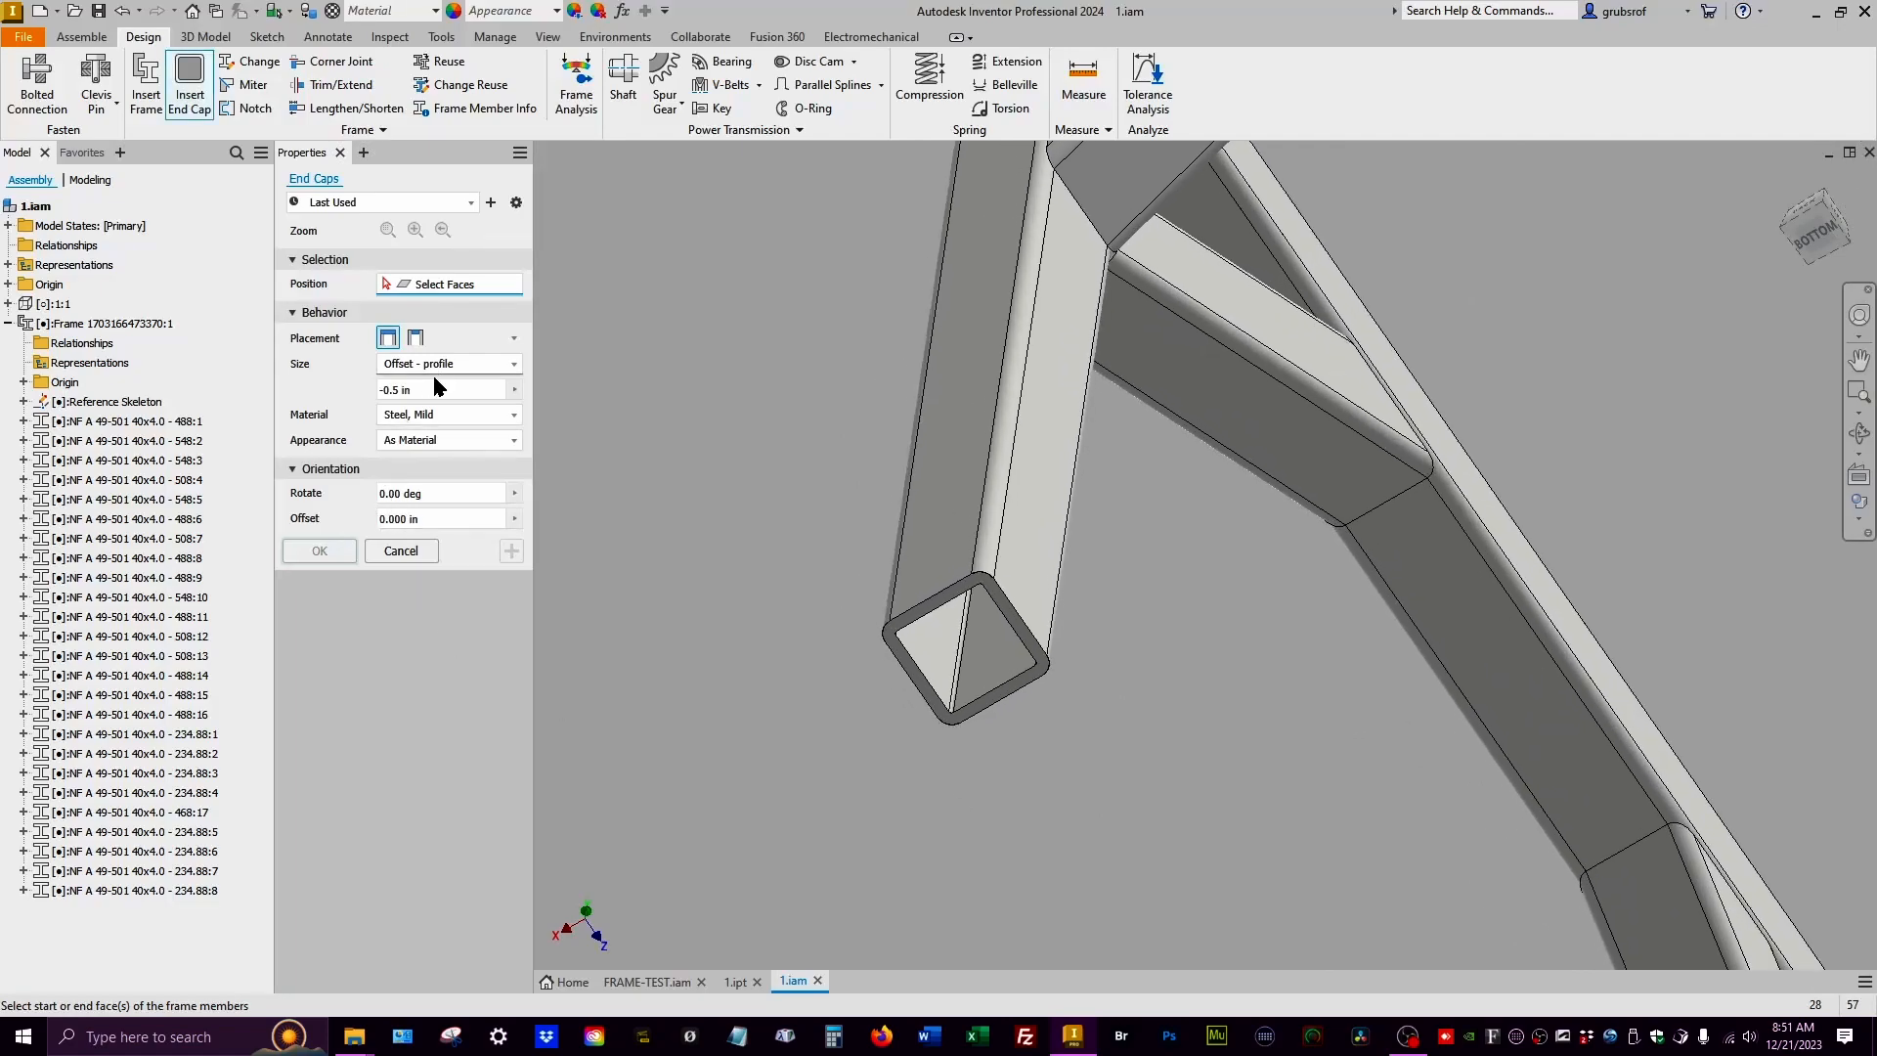
click(1029, 678)
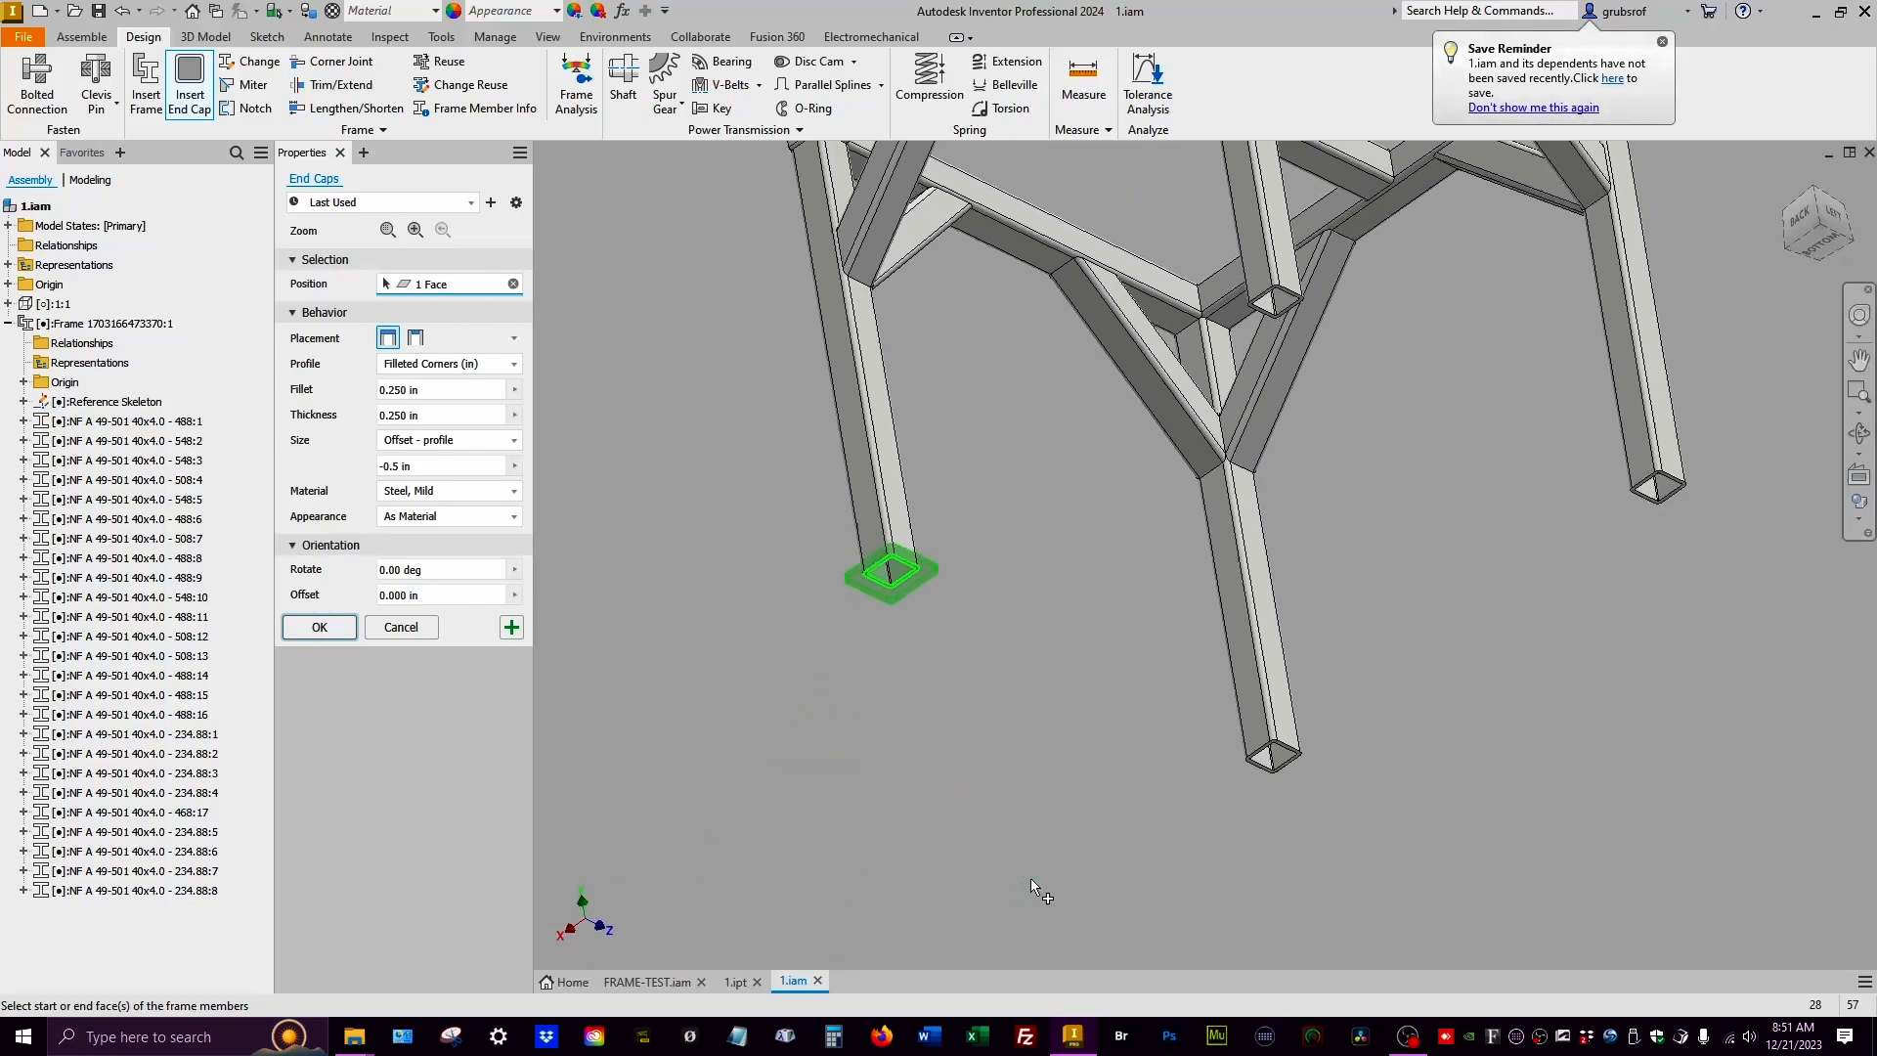
click(1331, 943)
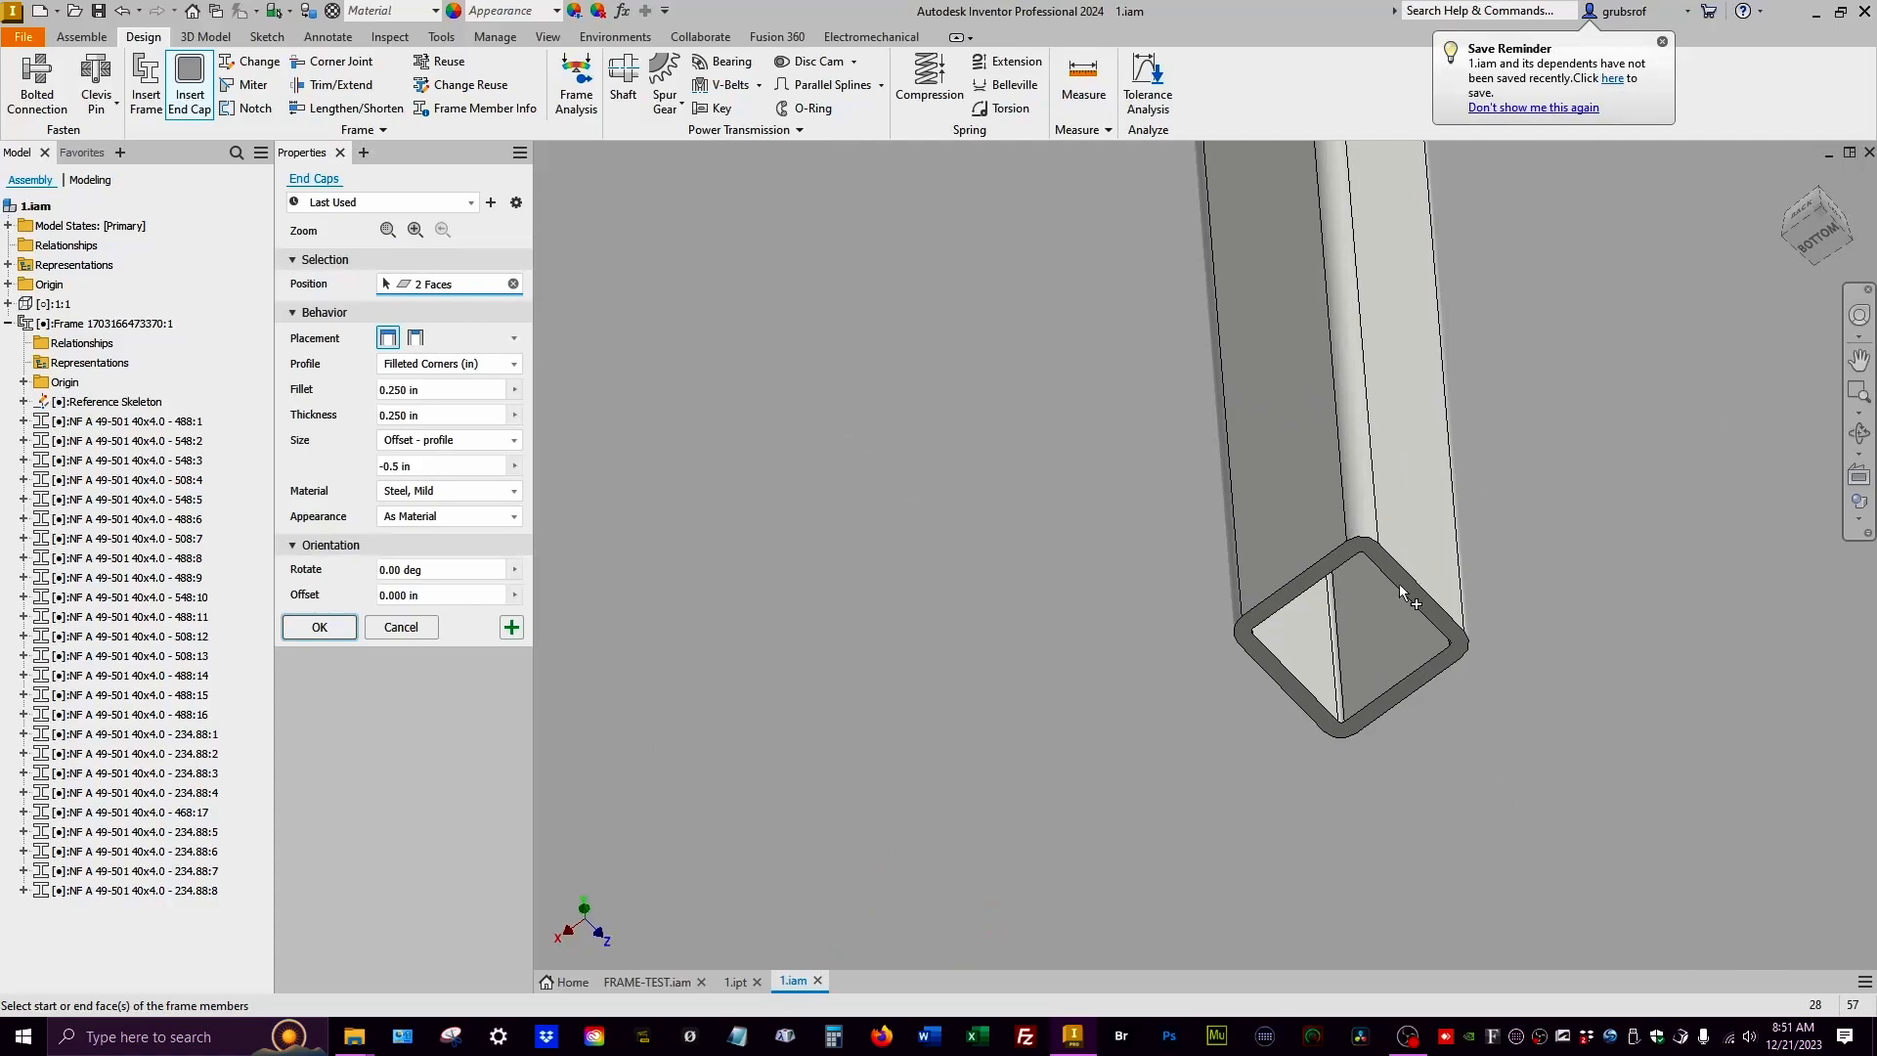
click(1402, 592)
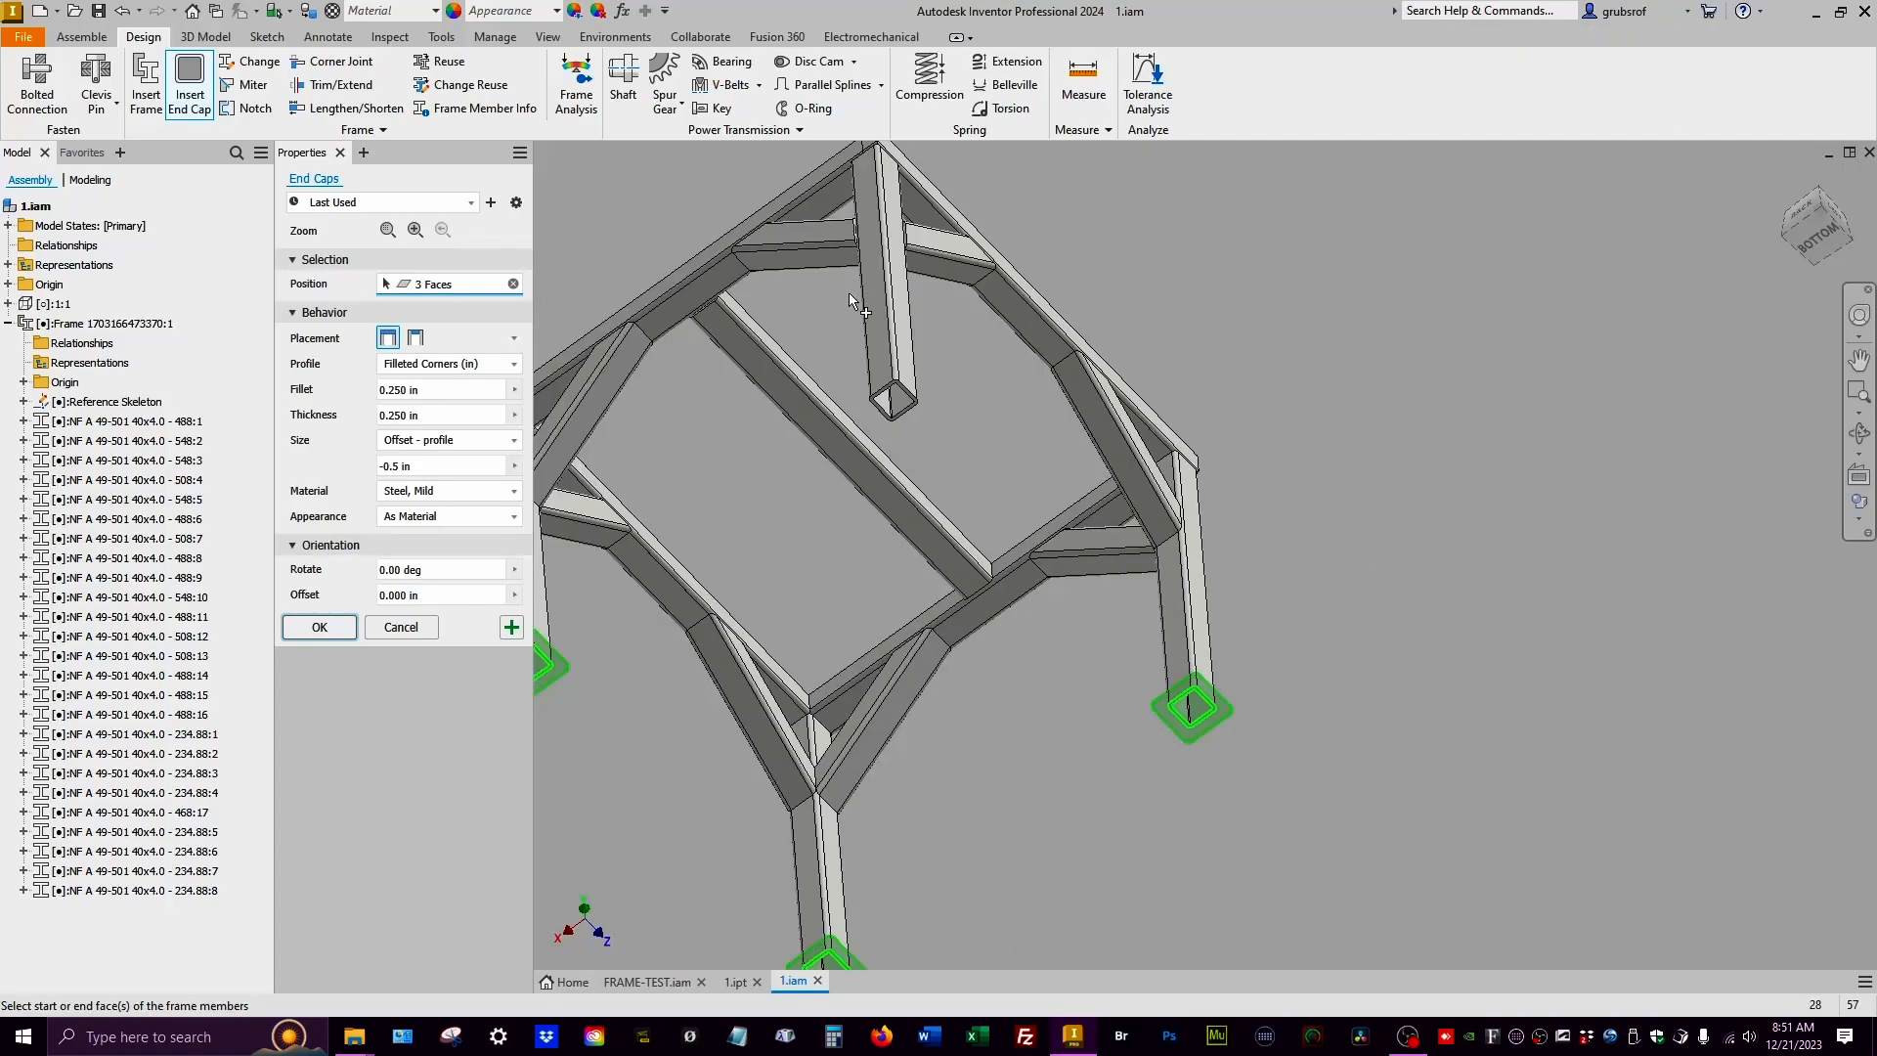
click(972, 539)
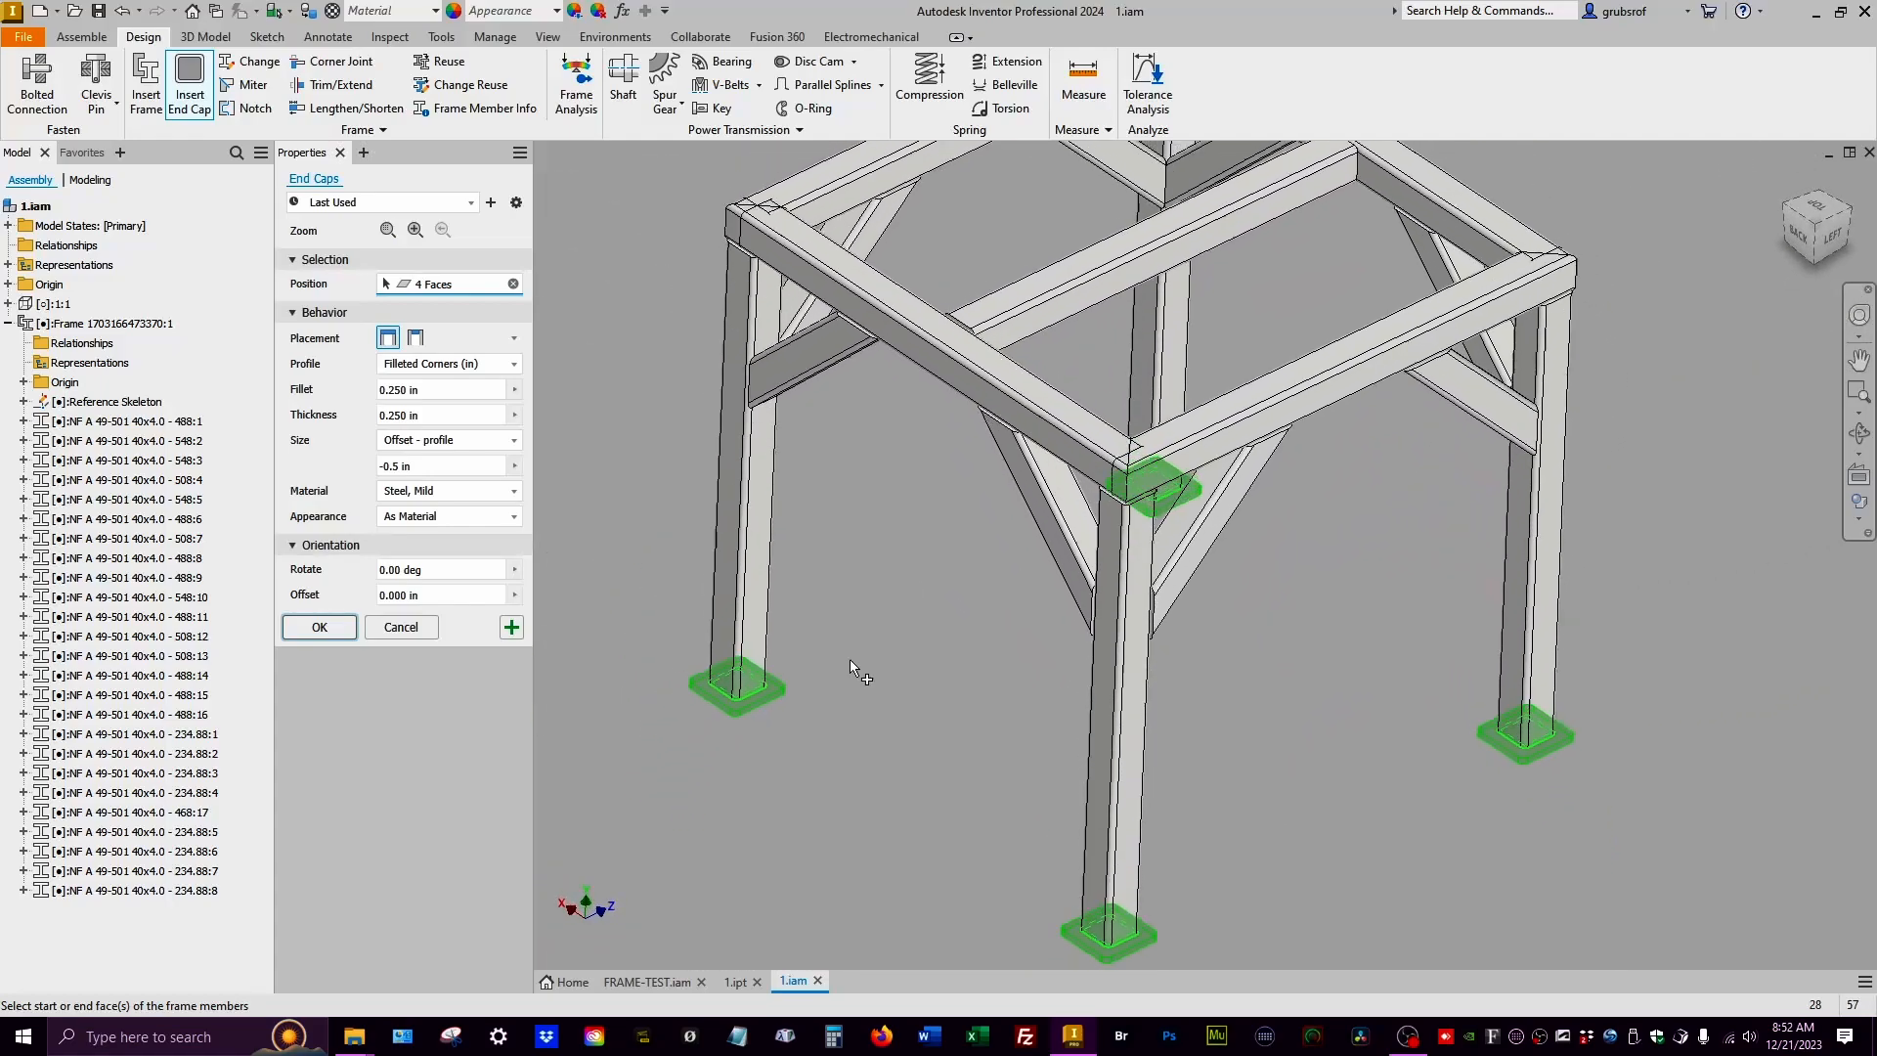
click(319, 626)
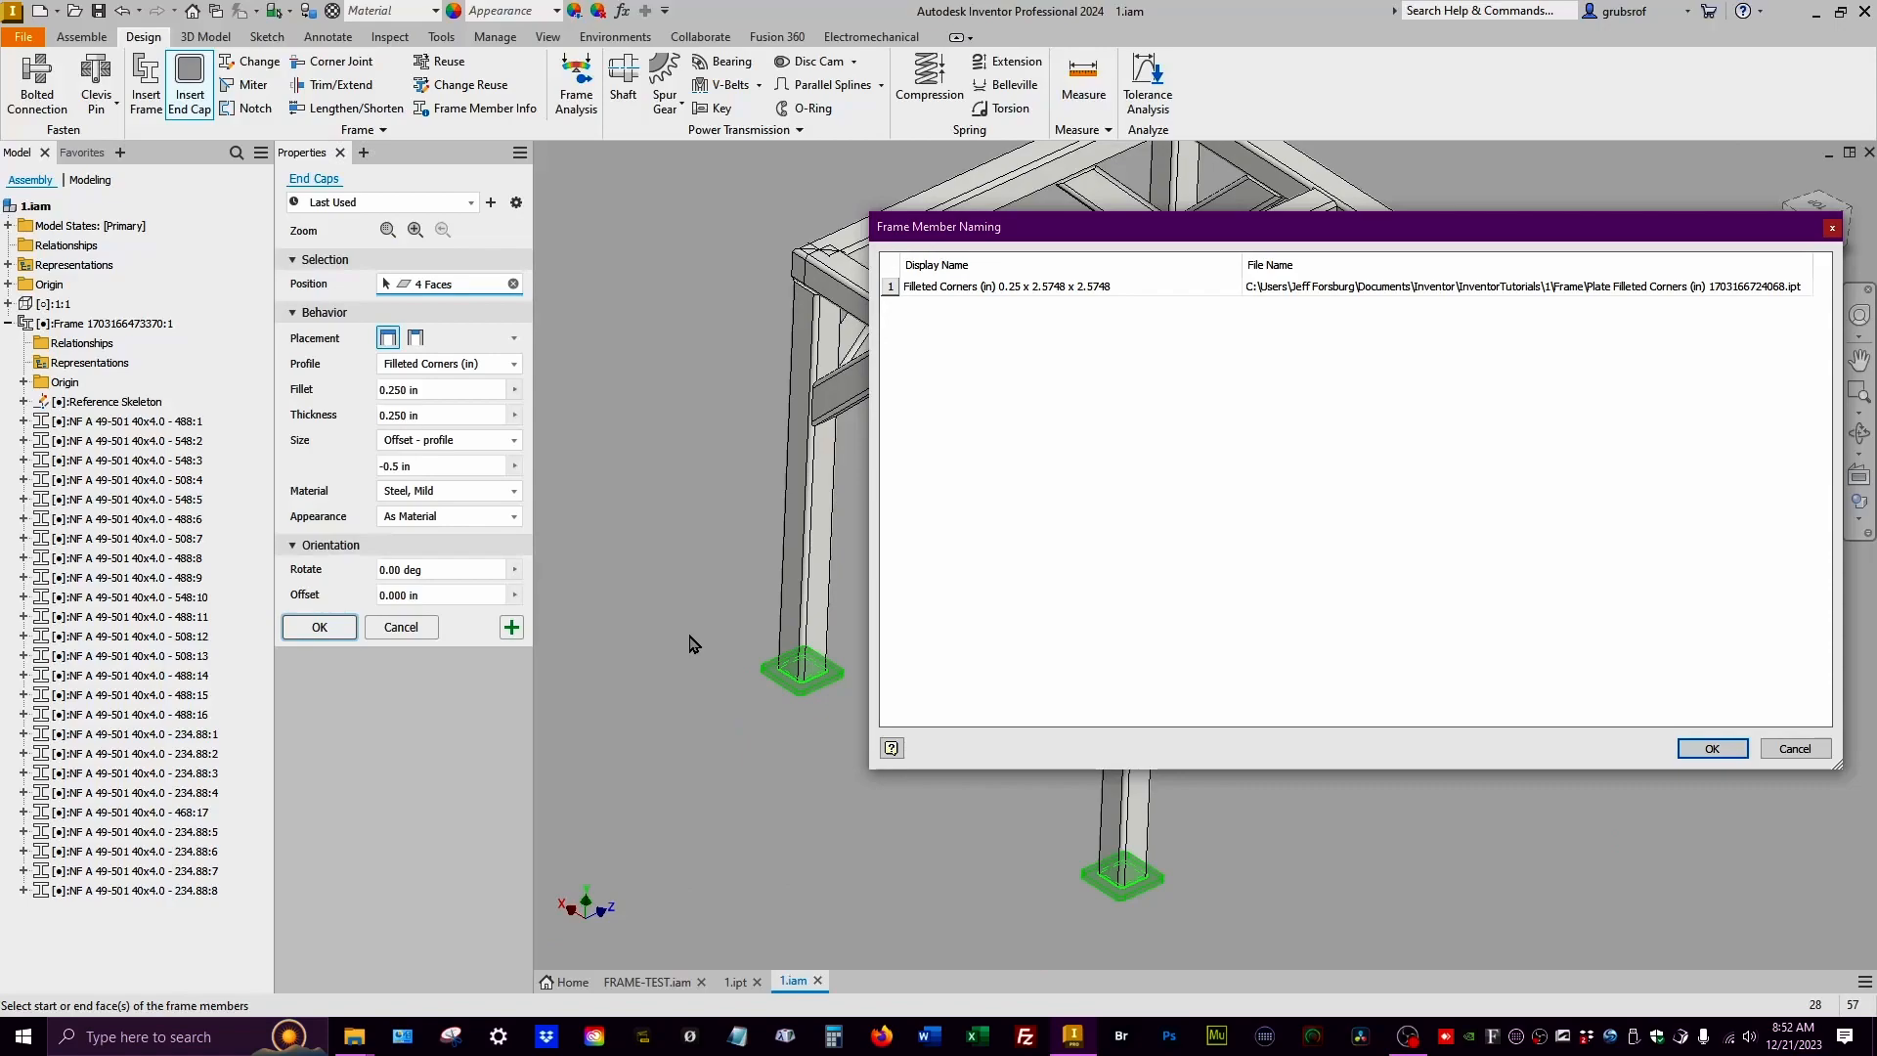
click(1702, 748)
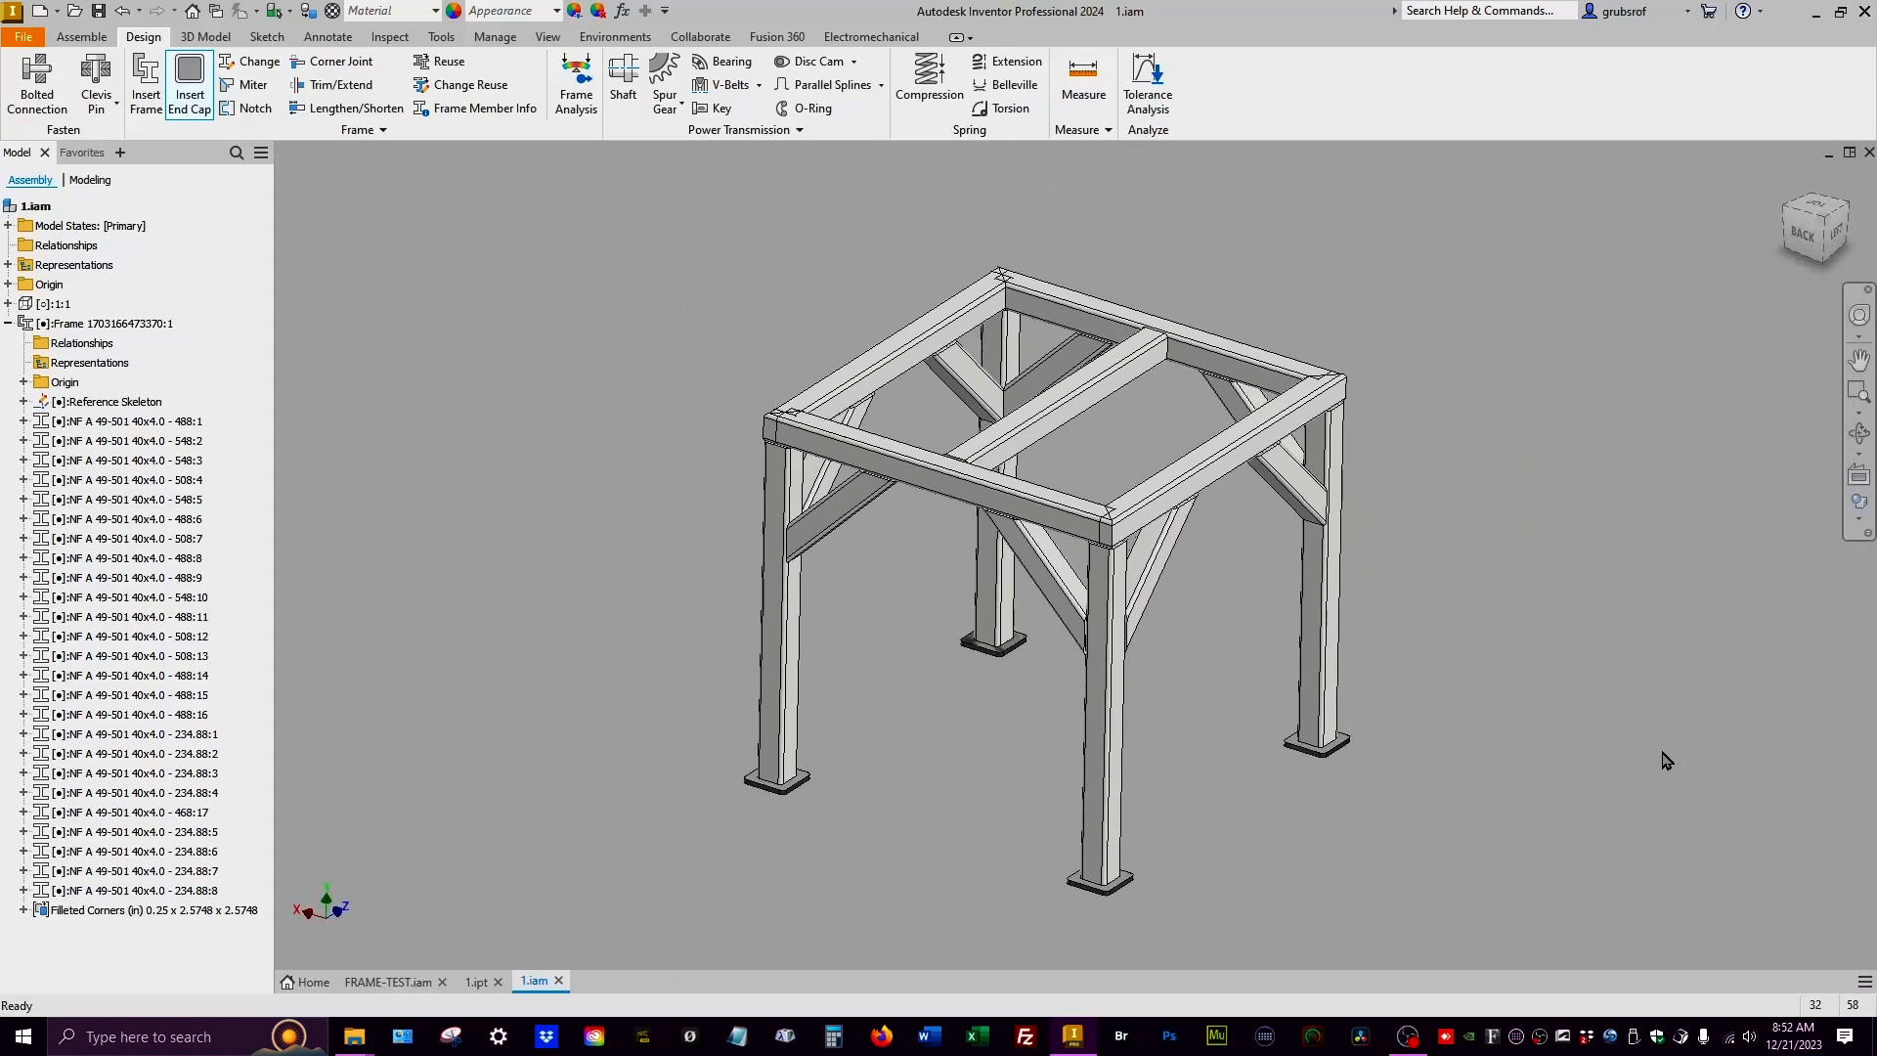
- Save the frame assembly together with all its dependent files
key(ctrl+s)
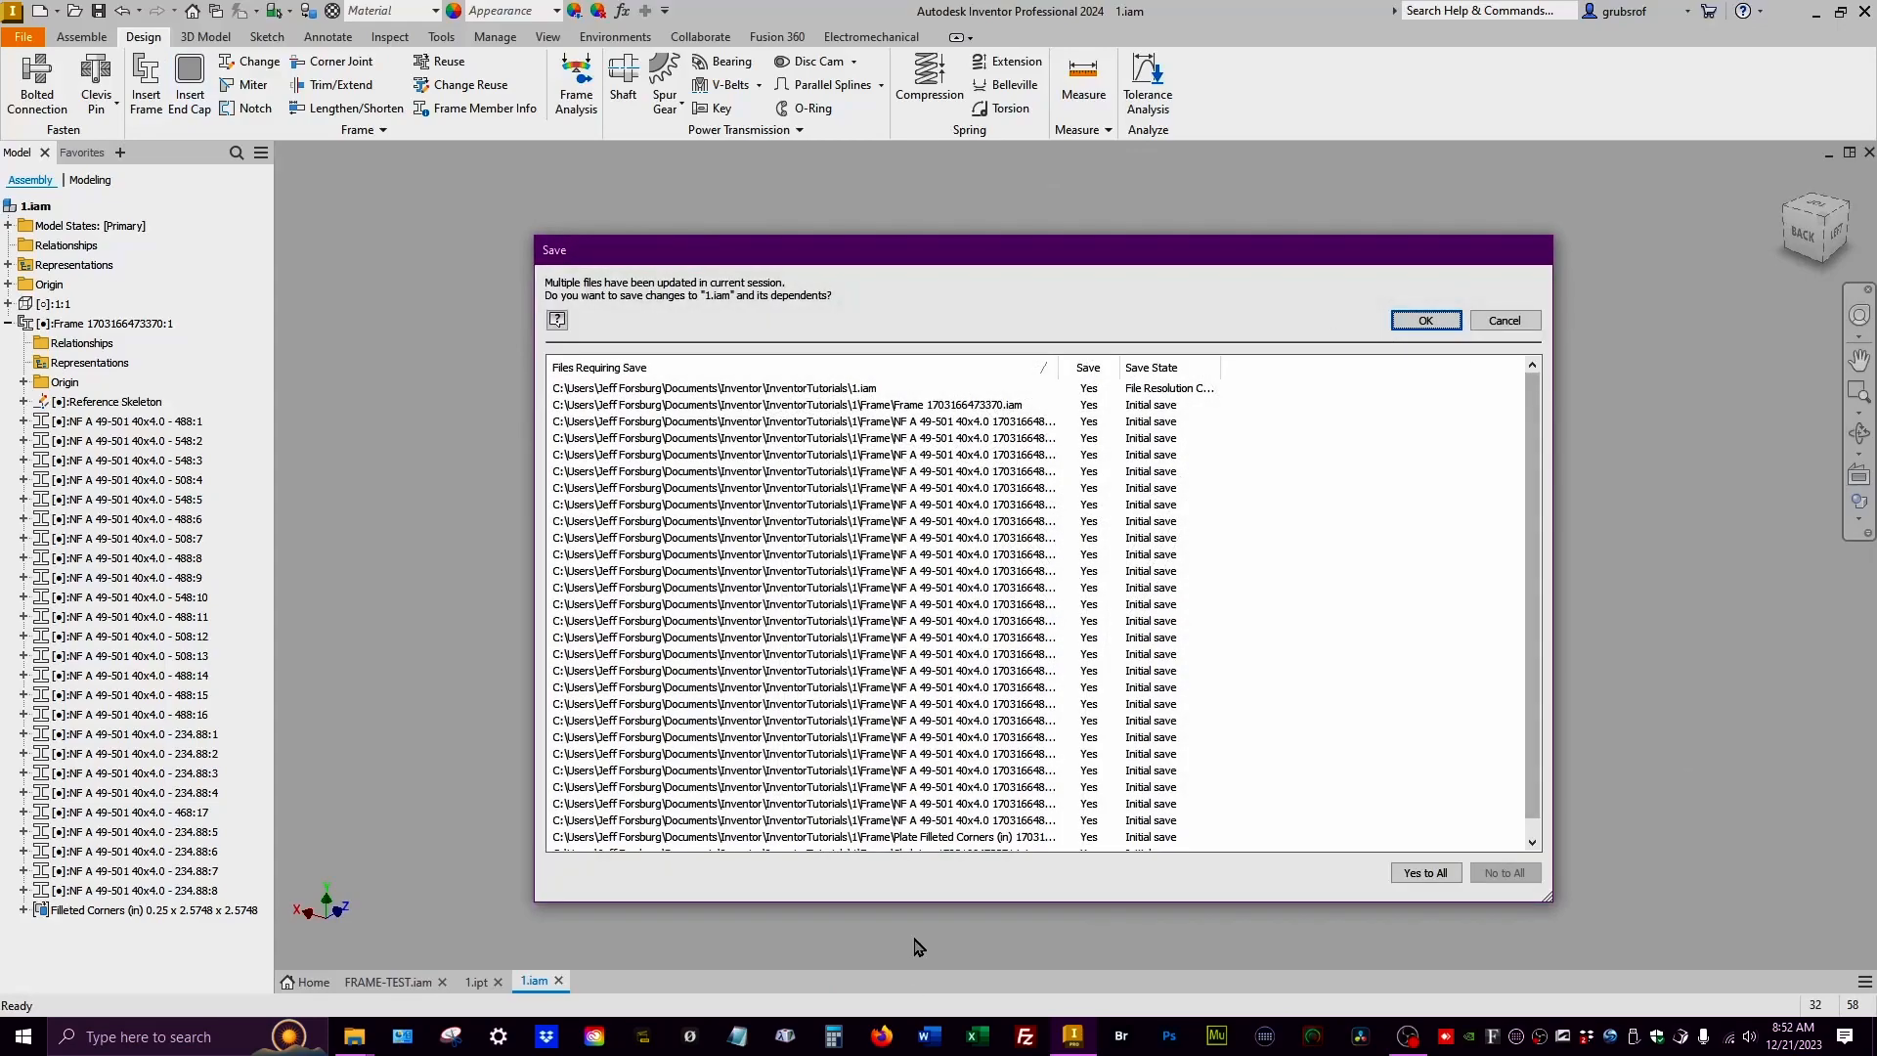
click(1432, 321)
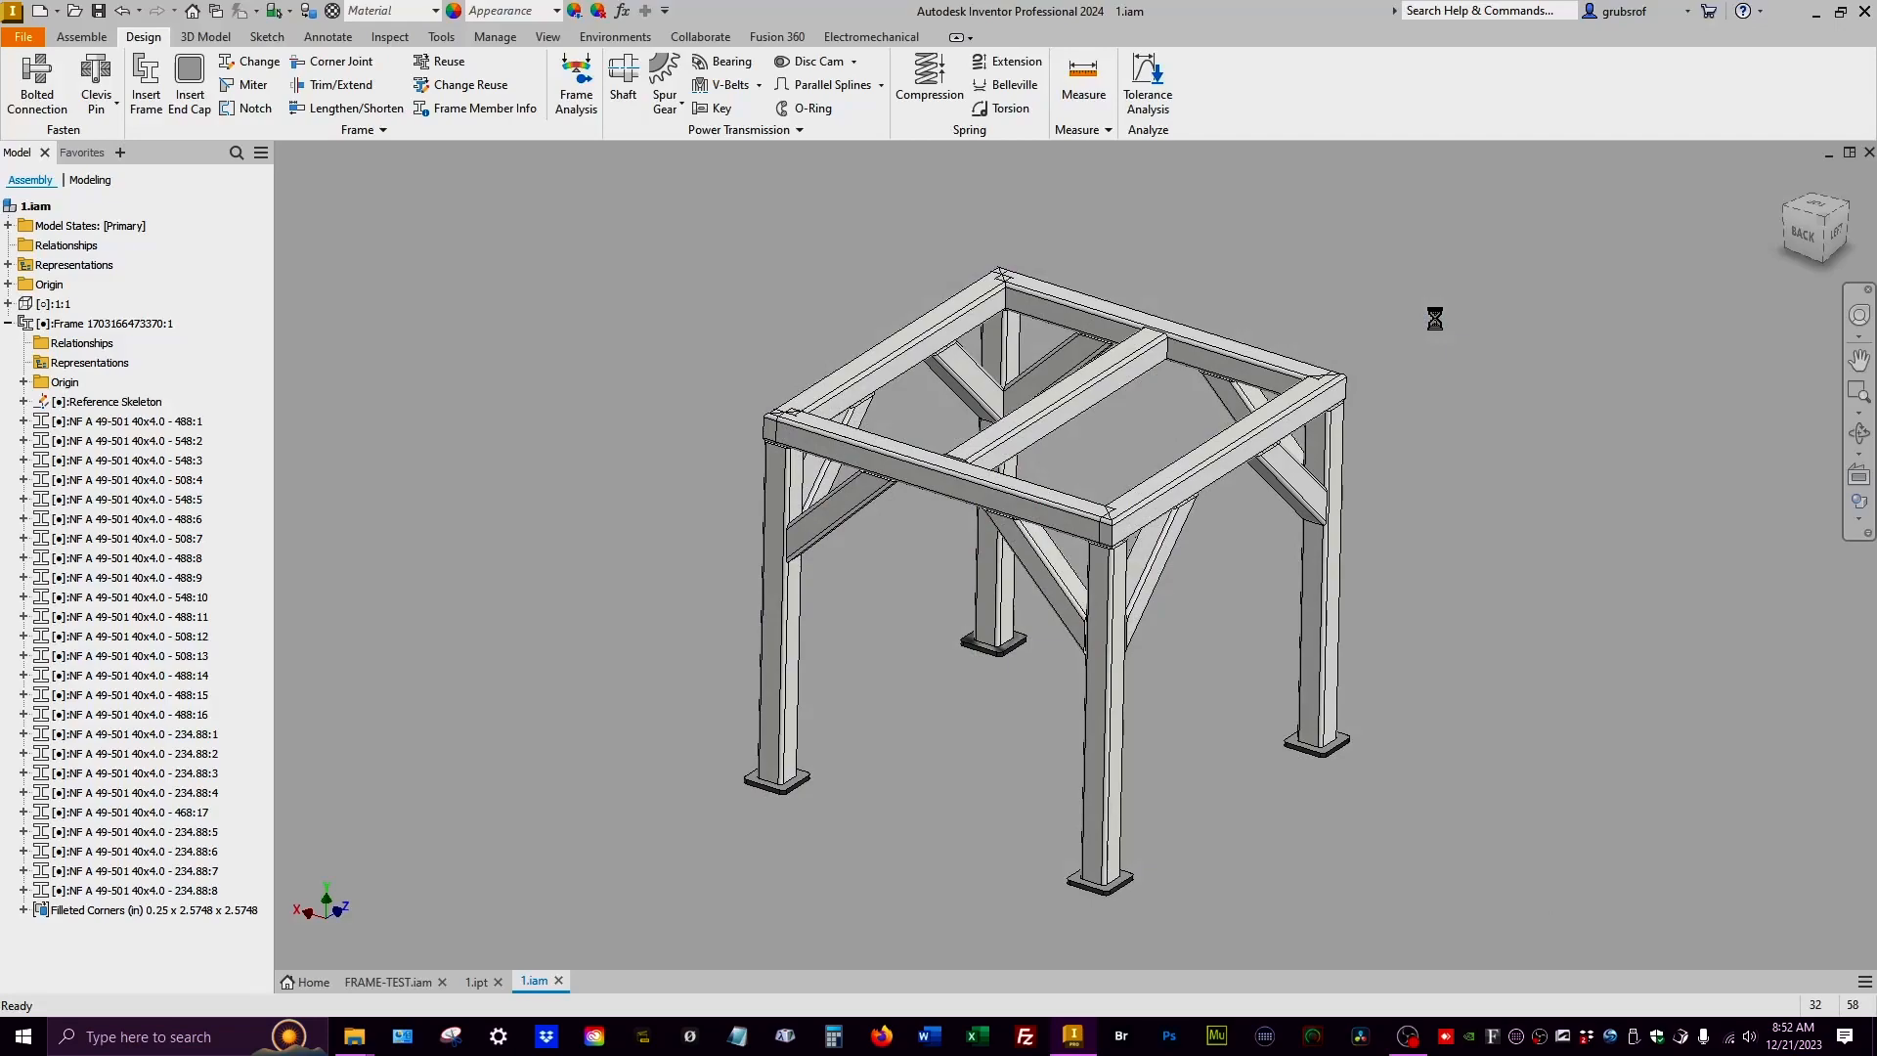
scroll(1435, 319, up, 1)
middle_drag(1435, 320, 1456, 320)
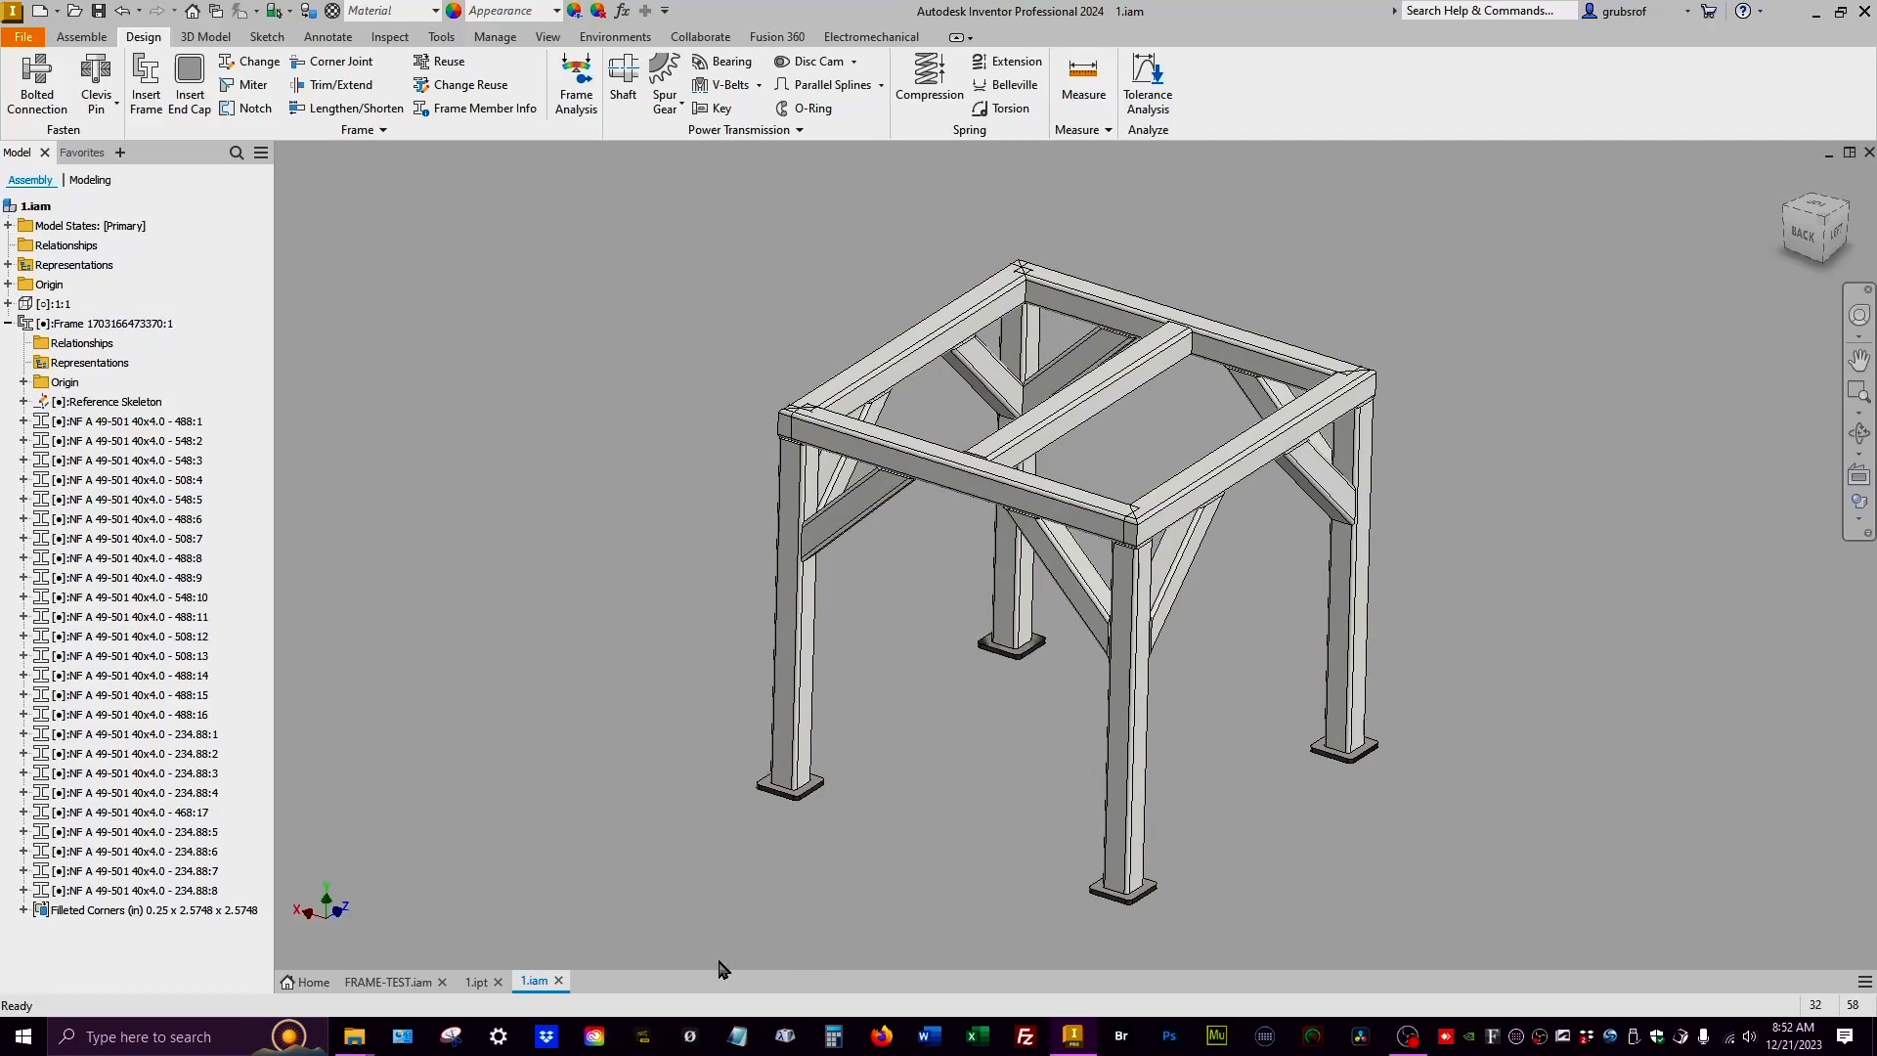
- In the skeleton part 1.ipt, set the Extrusion1 base rectangle's length along Z to 40 in and finish the sketch
click(478, 982)
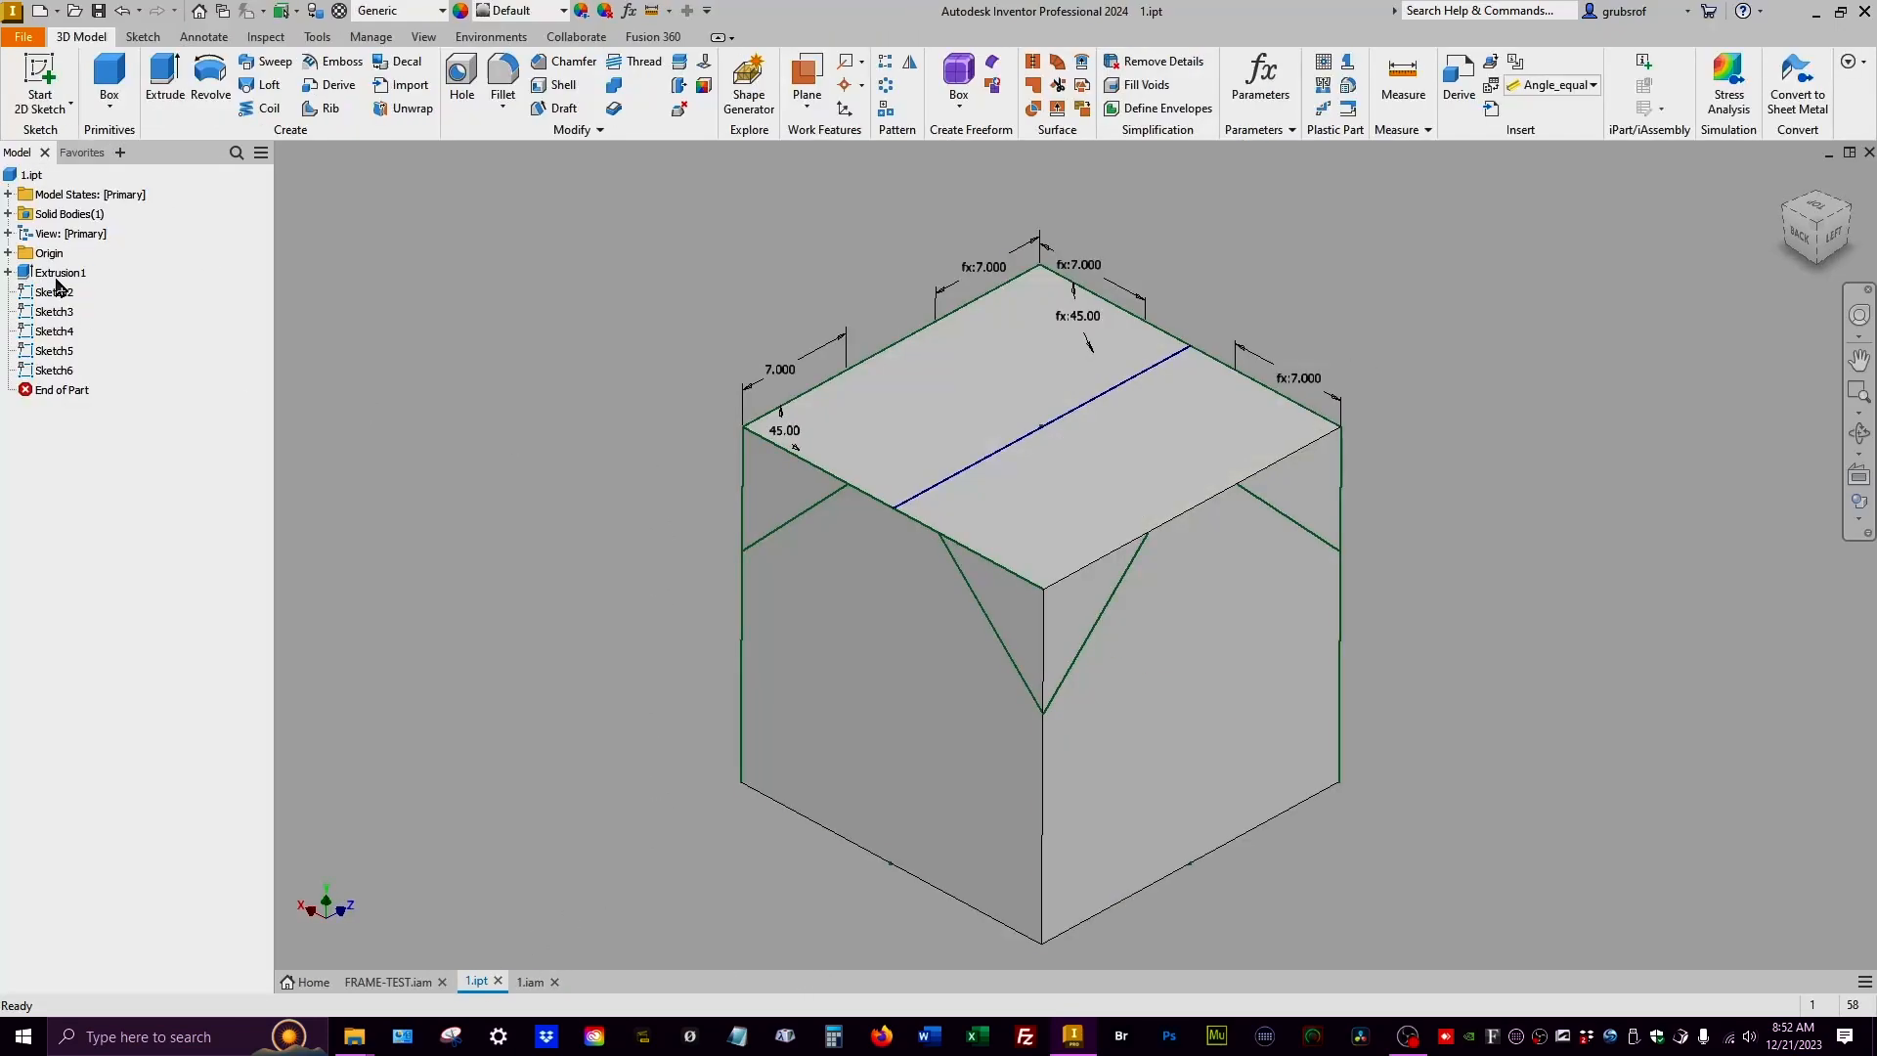
right_click(67, 274)
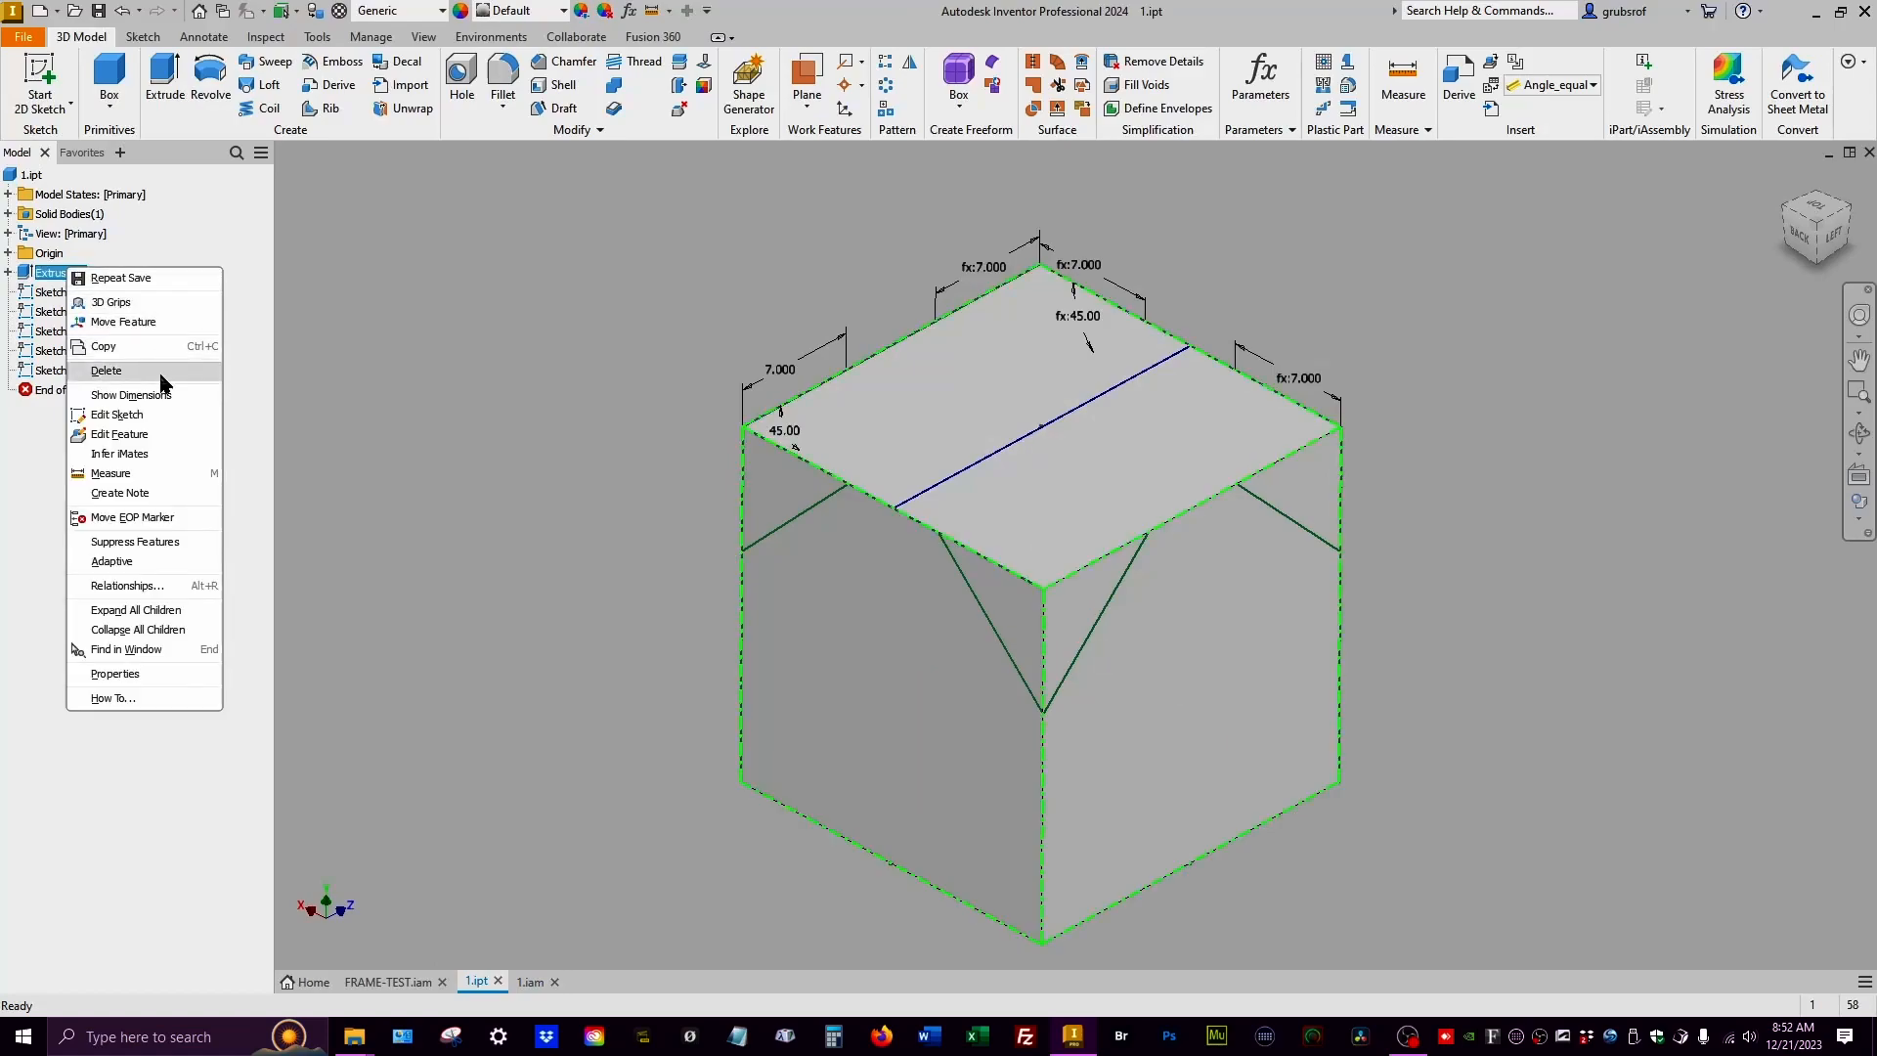
click(146, 415)
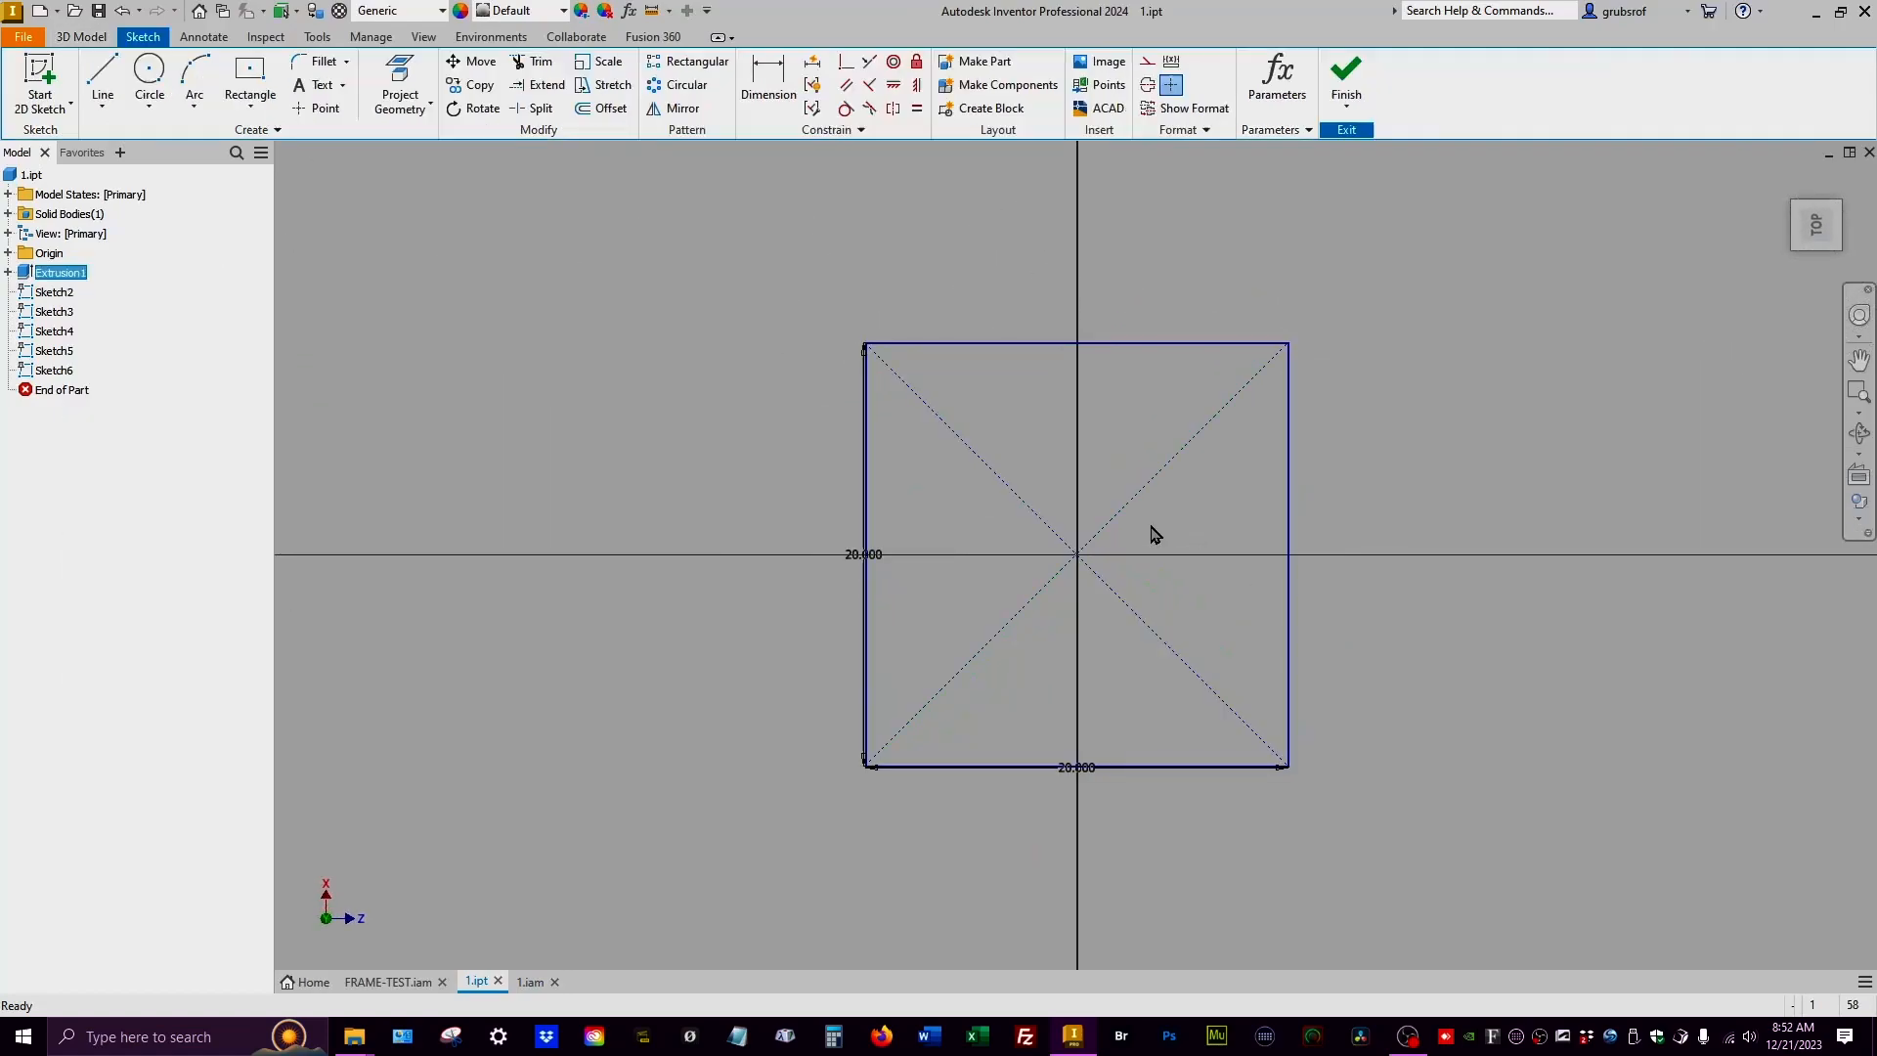
double_click(1074, 769)
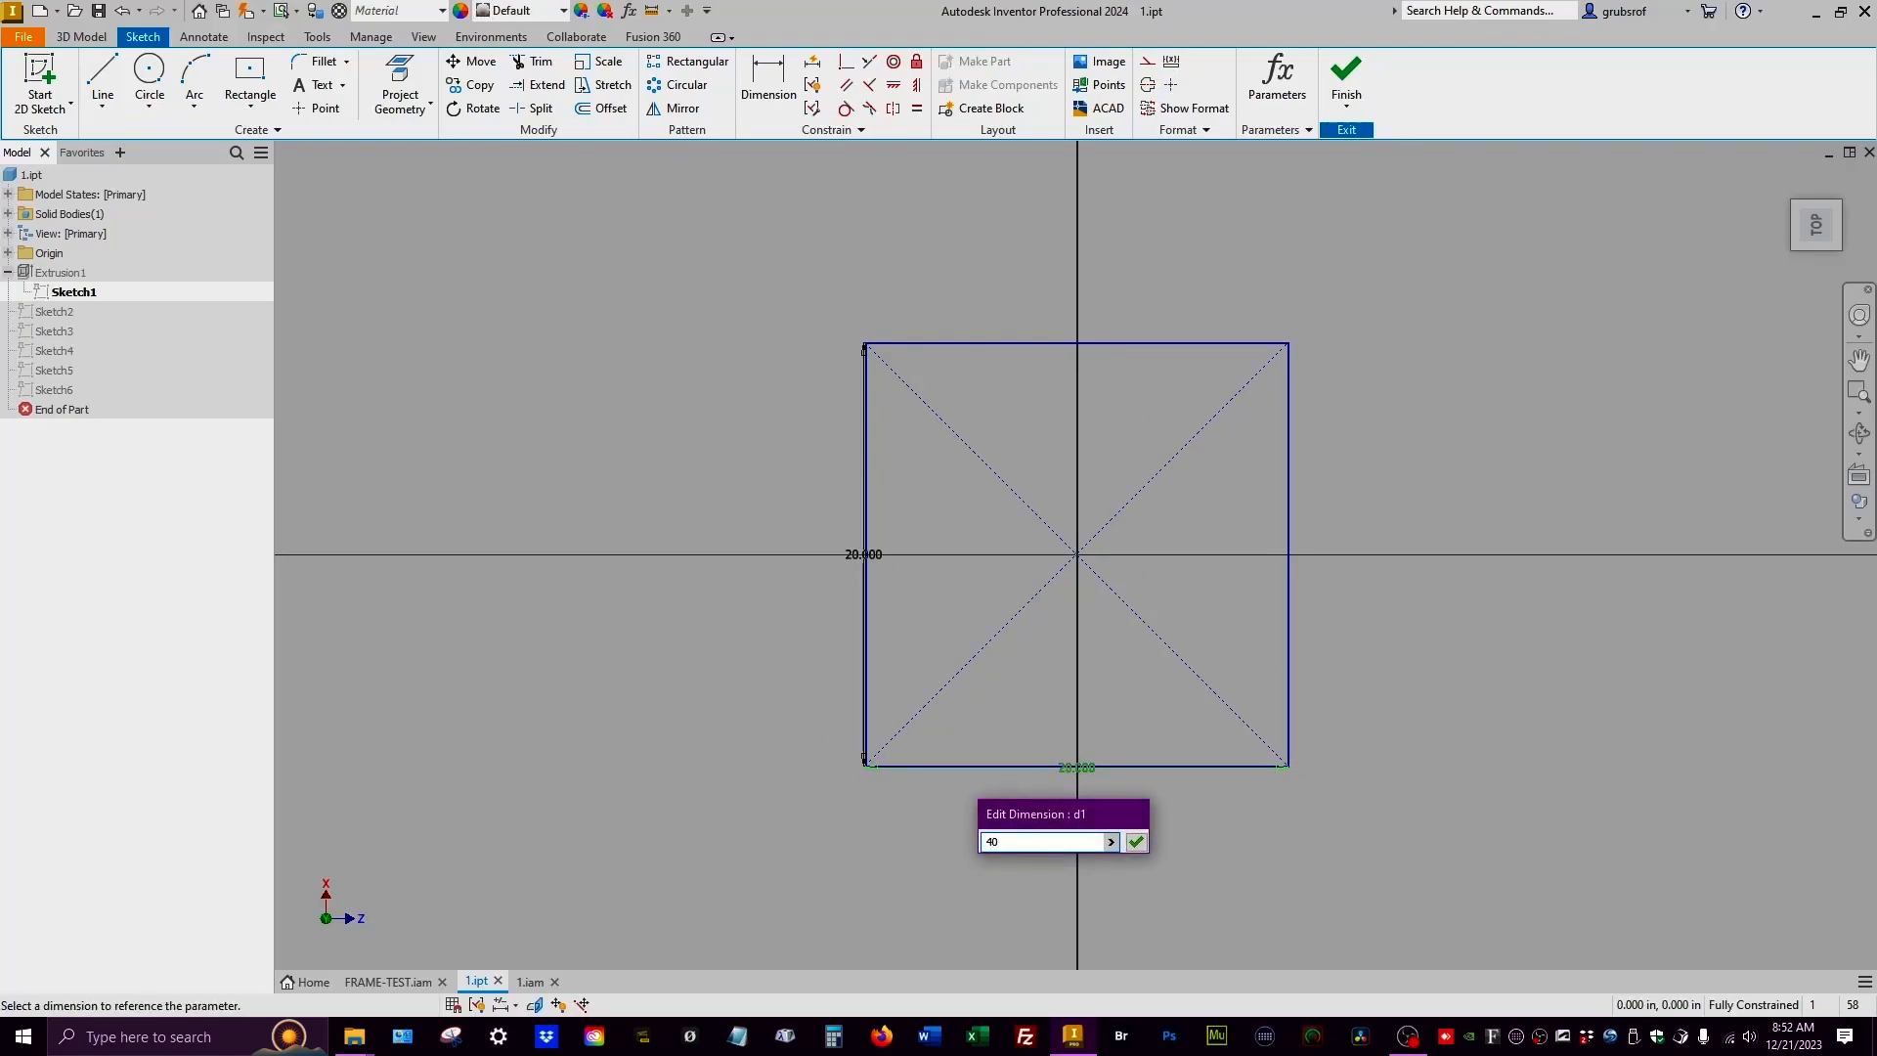
text(40)
key(Return)
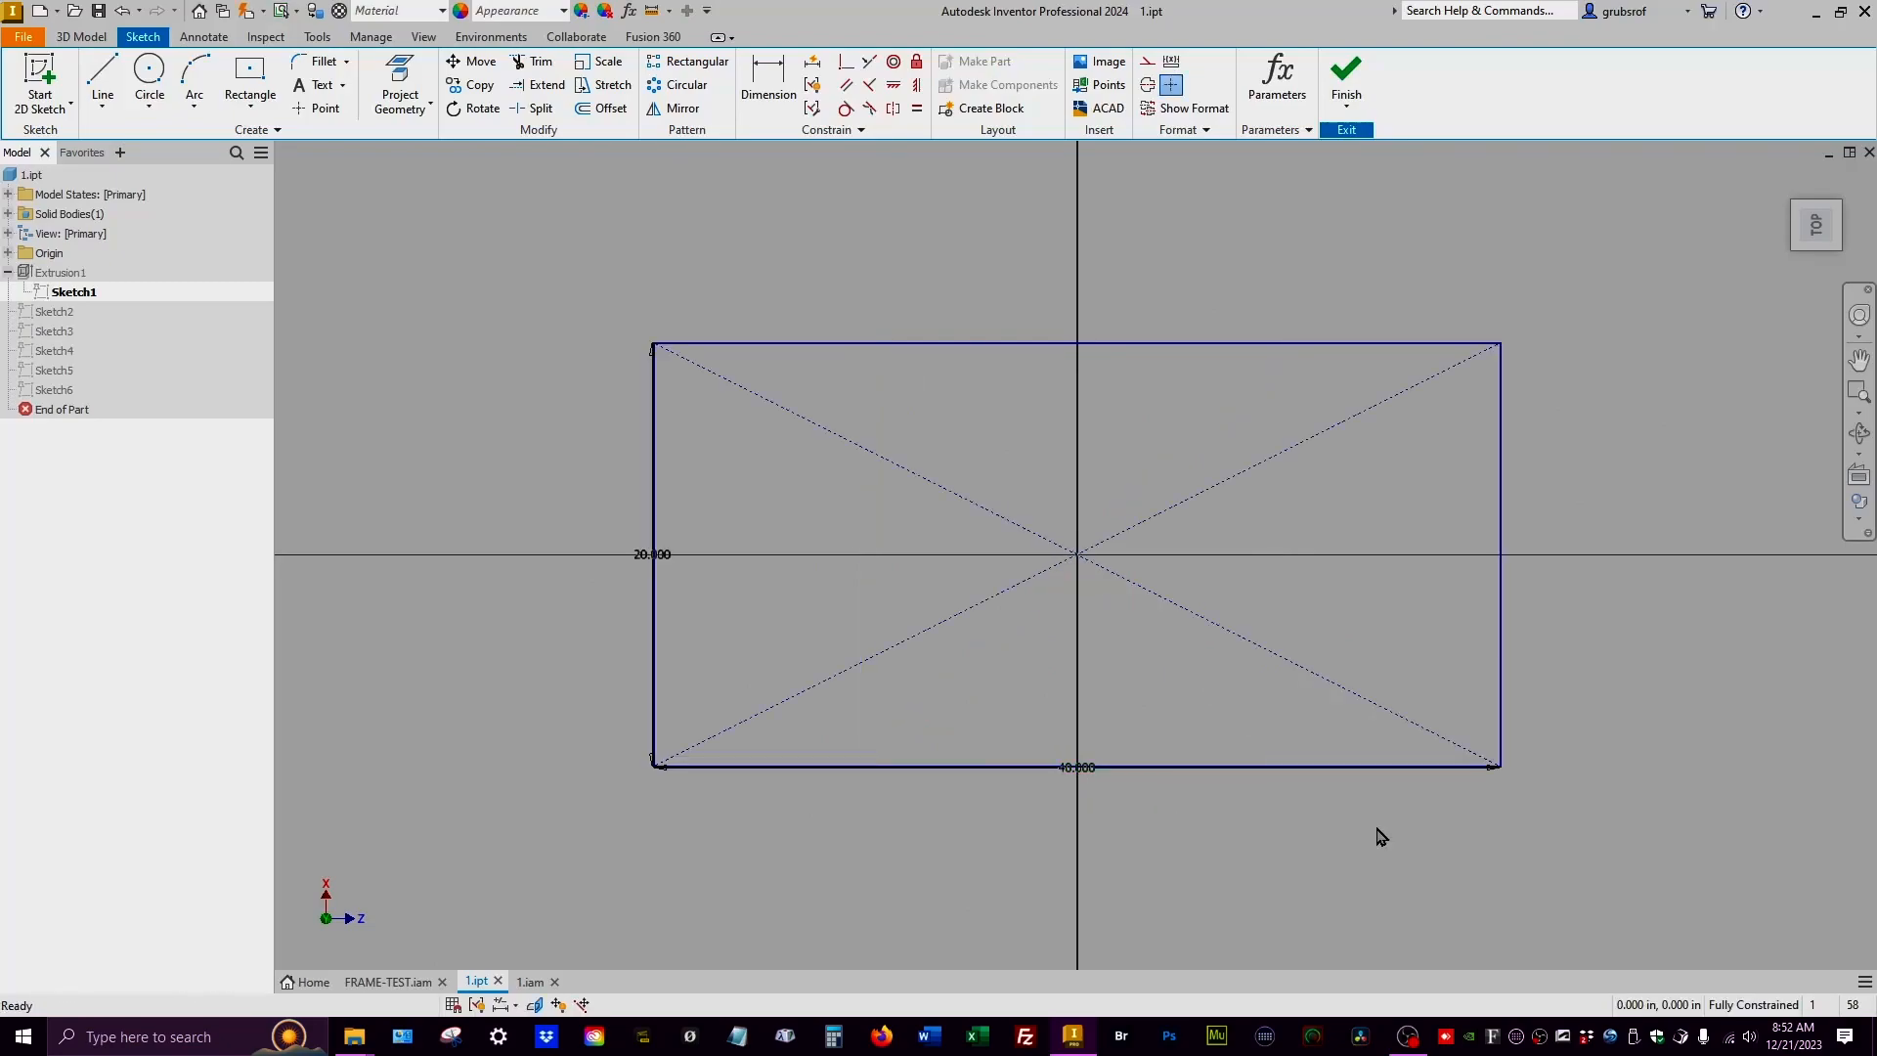
click(1346, 77)
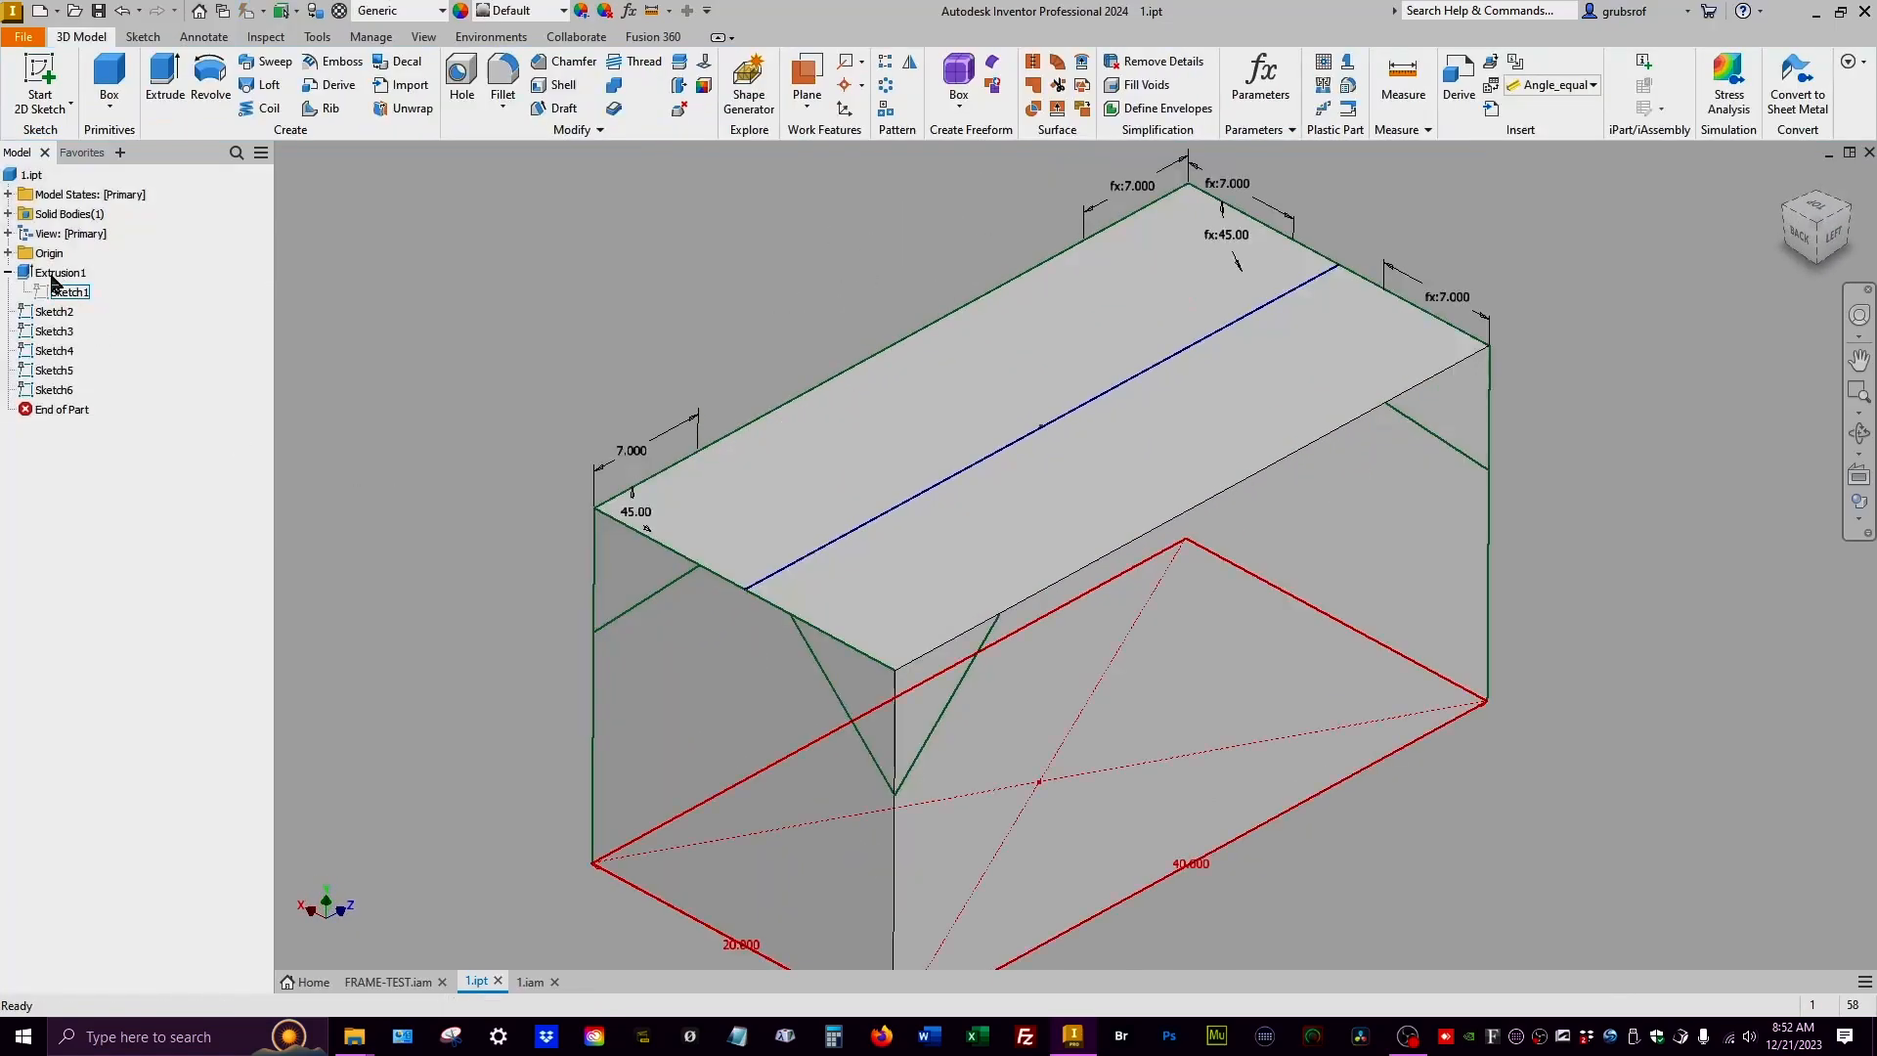
- Set the skeleton block's extrusion distance to 15 in
double_click(58, 272)
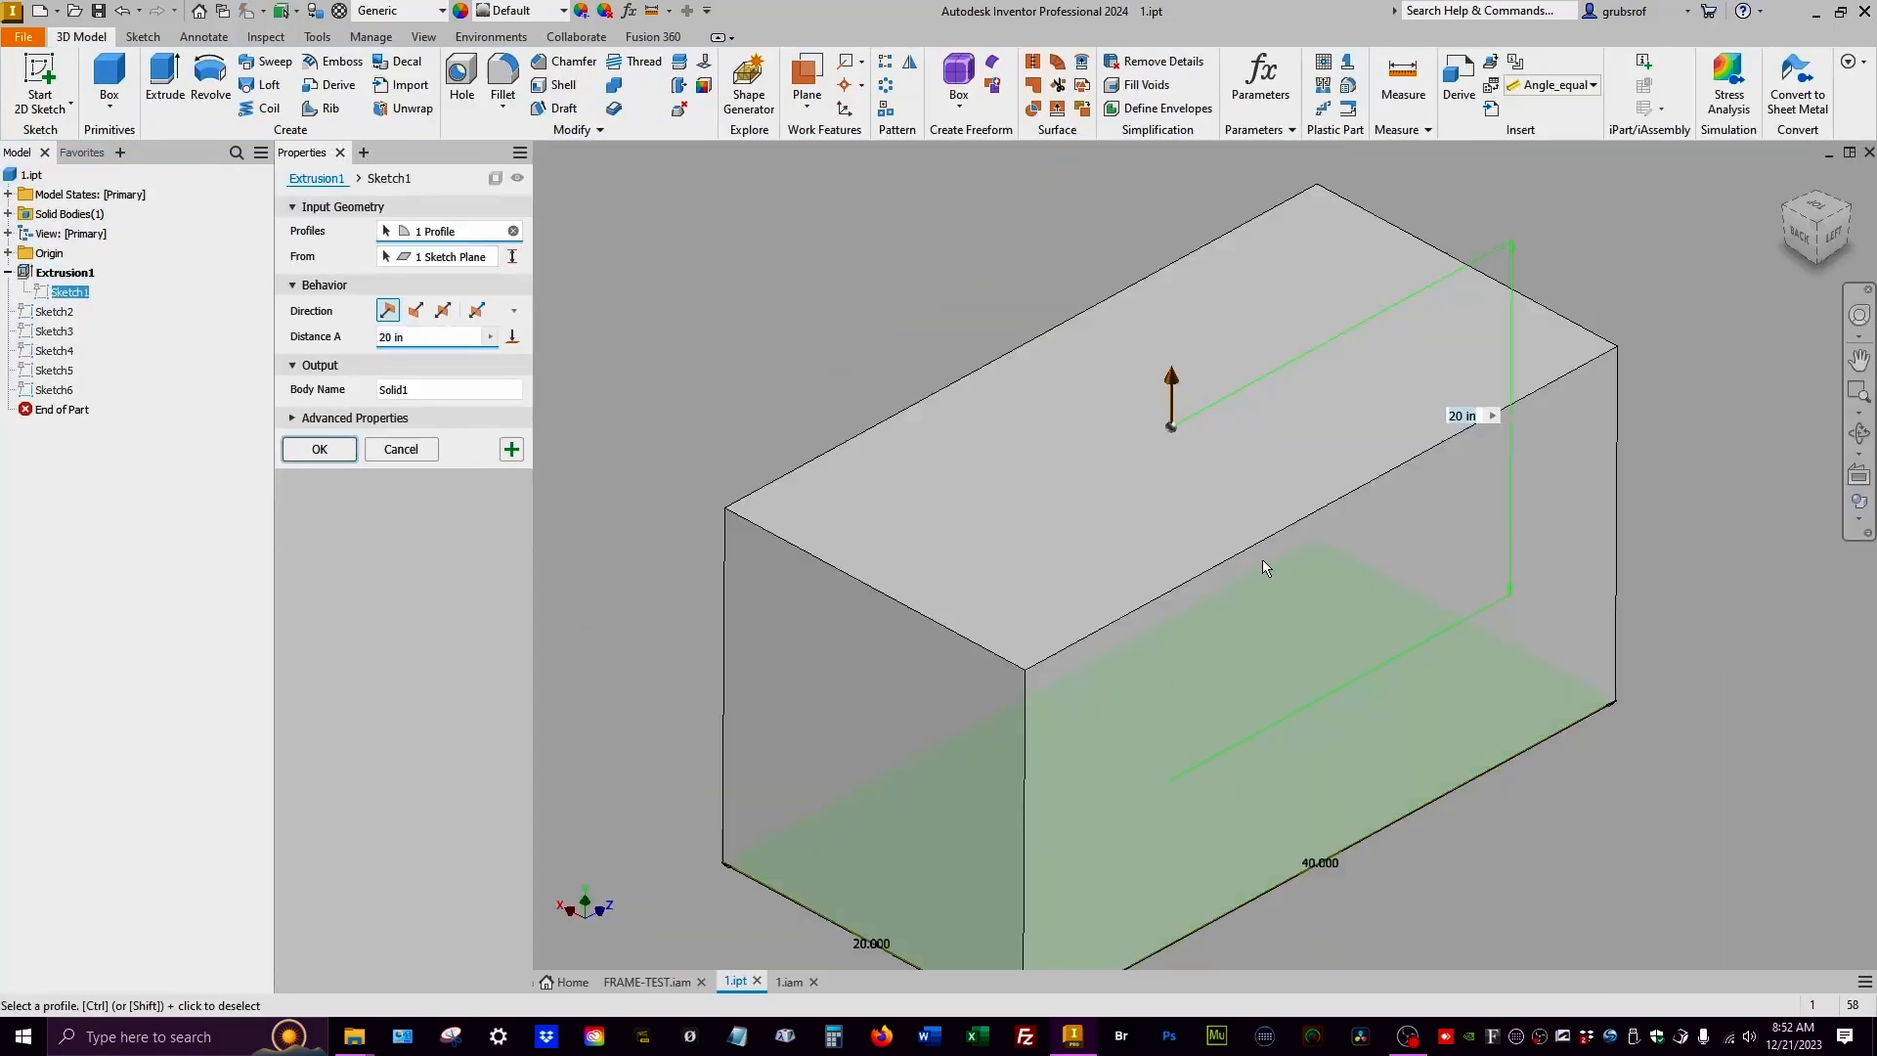
text(15)
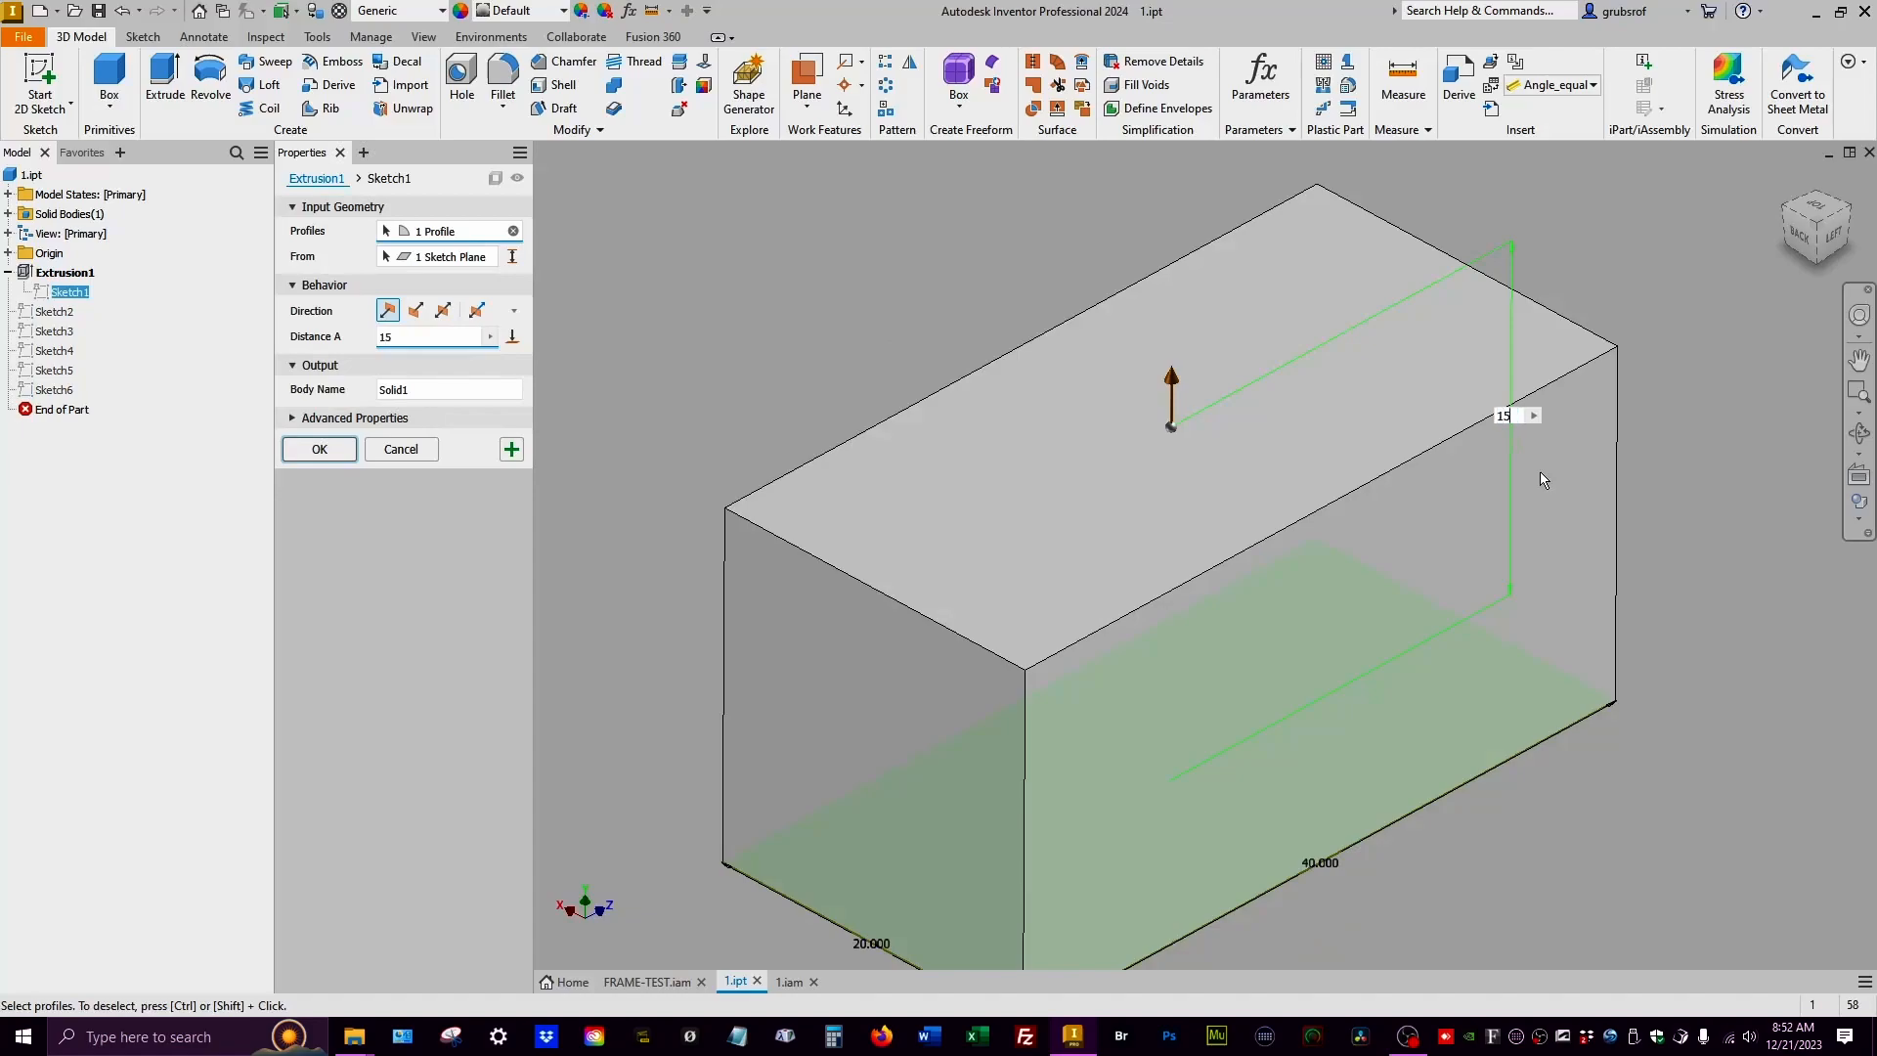
key(Return)
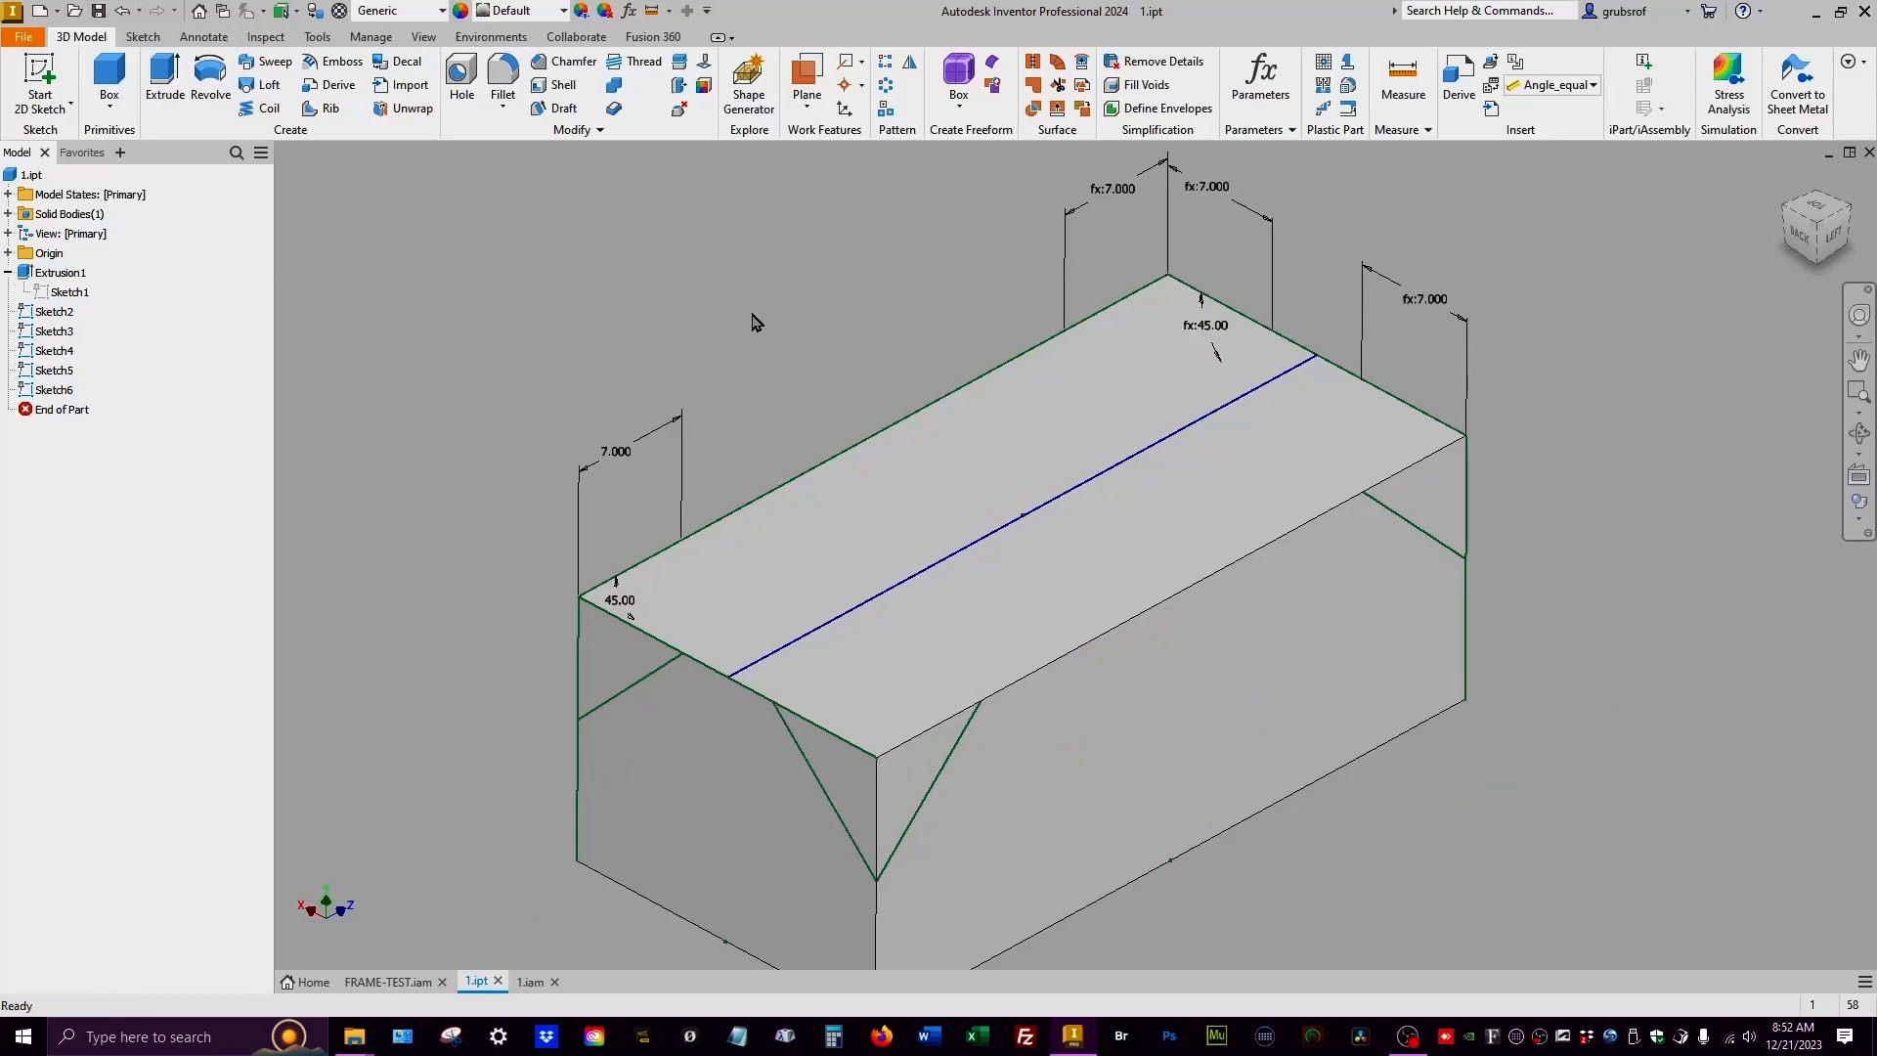
- Return to the assembly 1.iam and update the frame to the changed skeleton
click(532, 981)
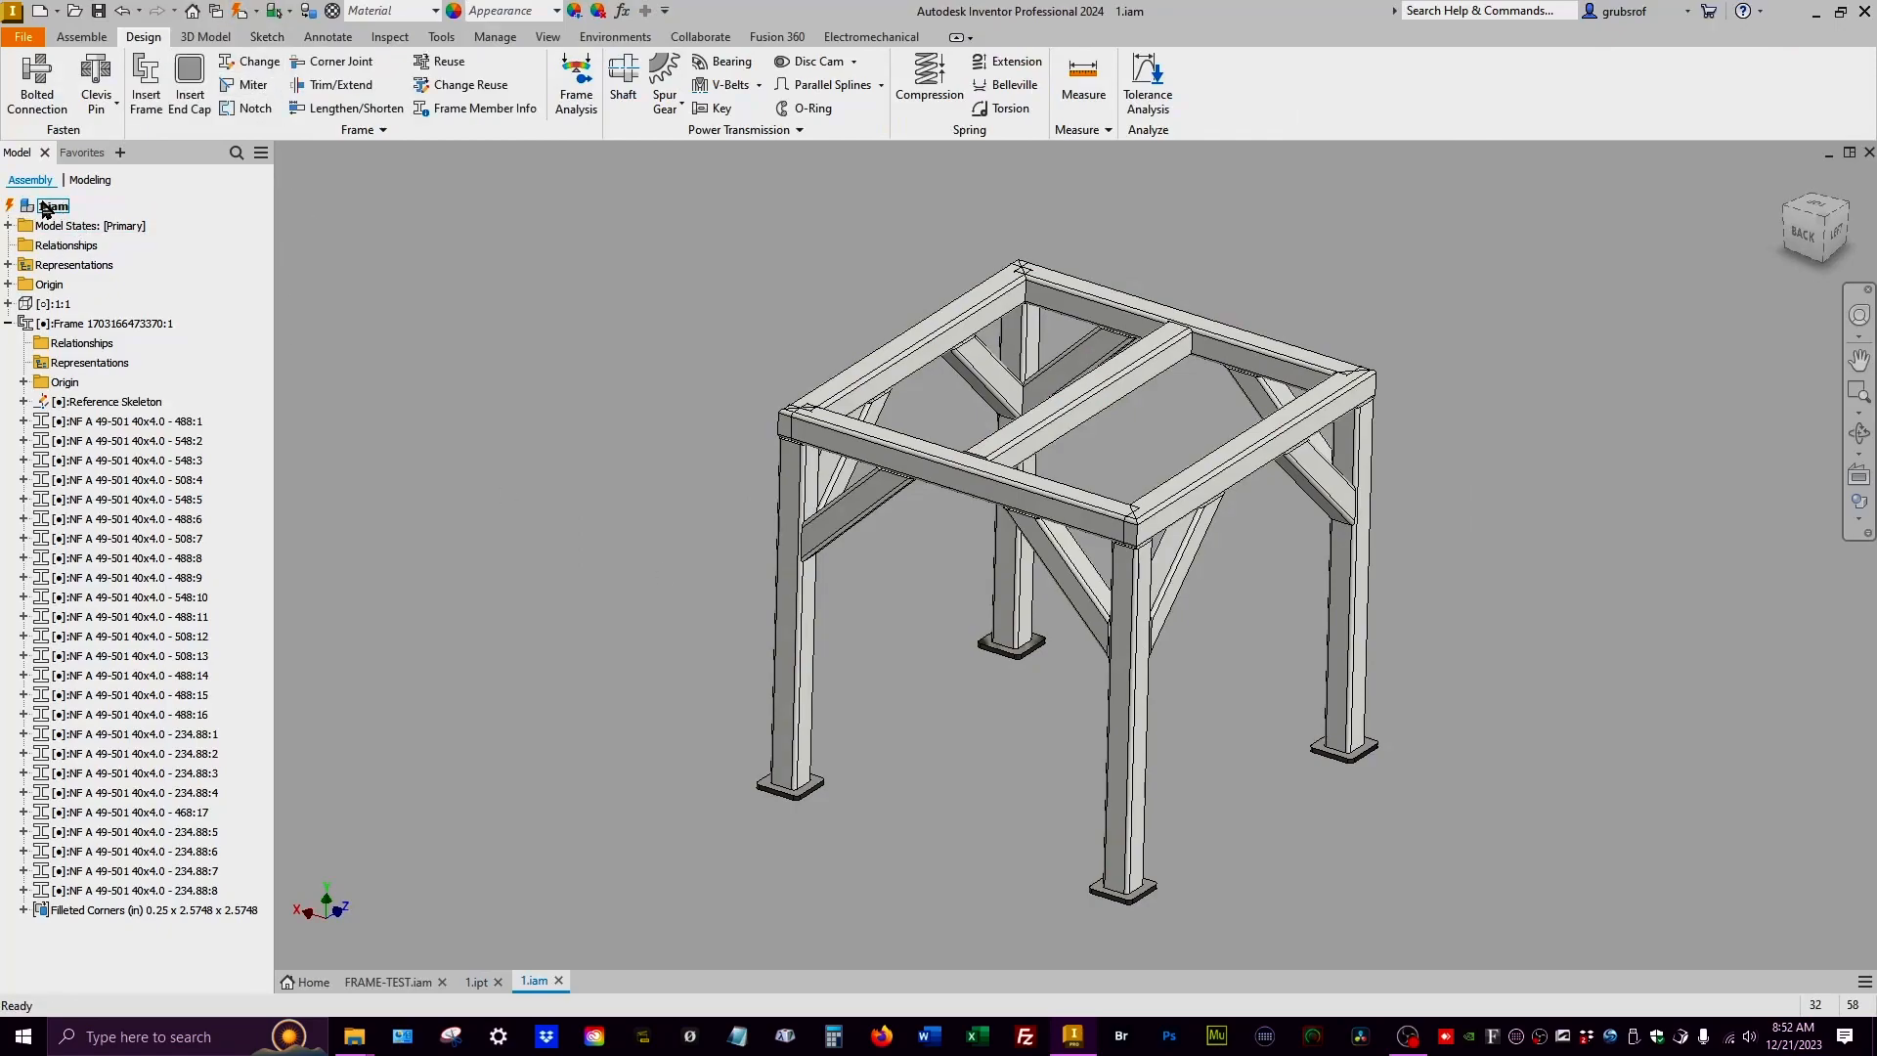
click(242, 13)
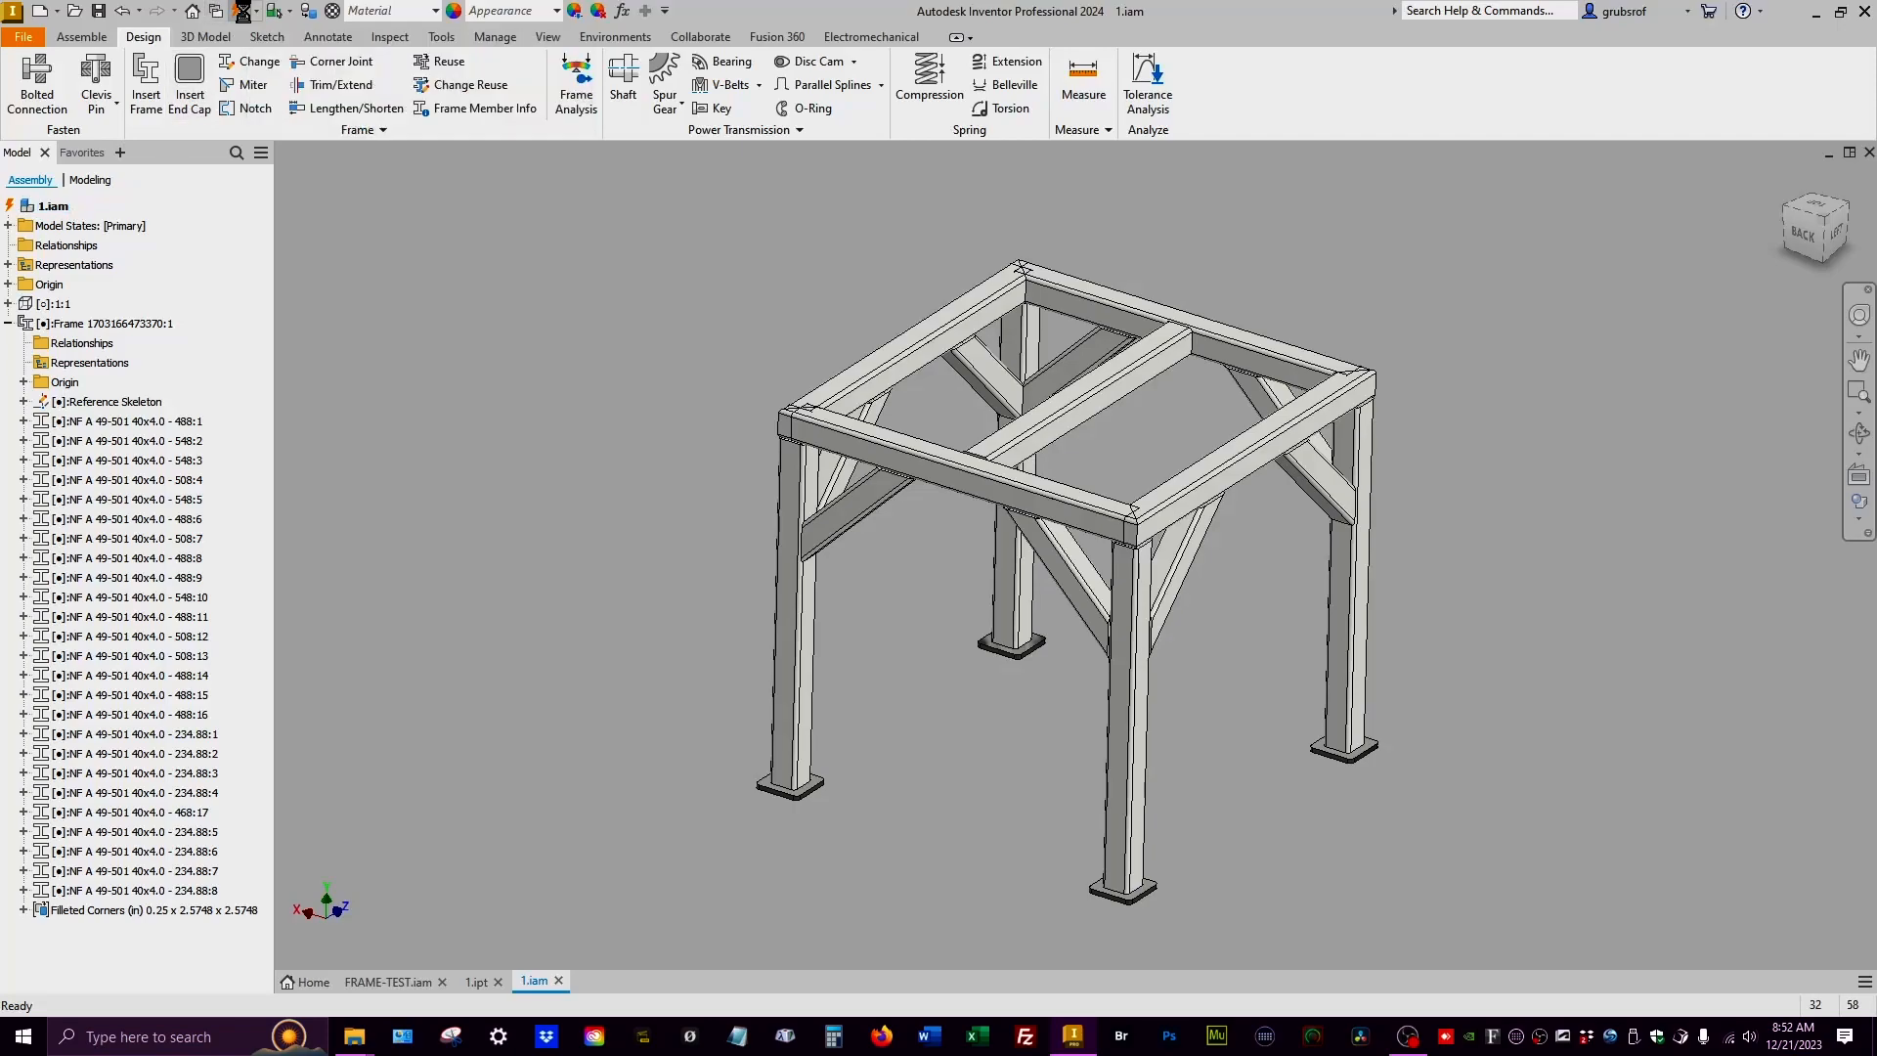